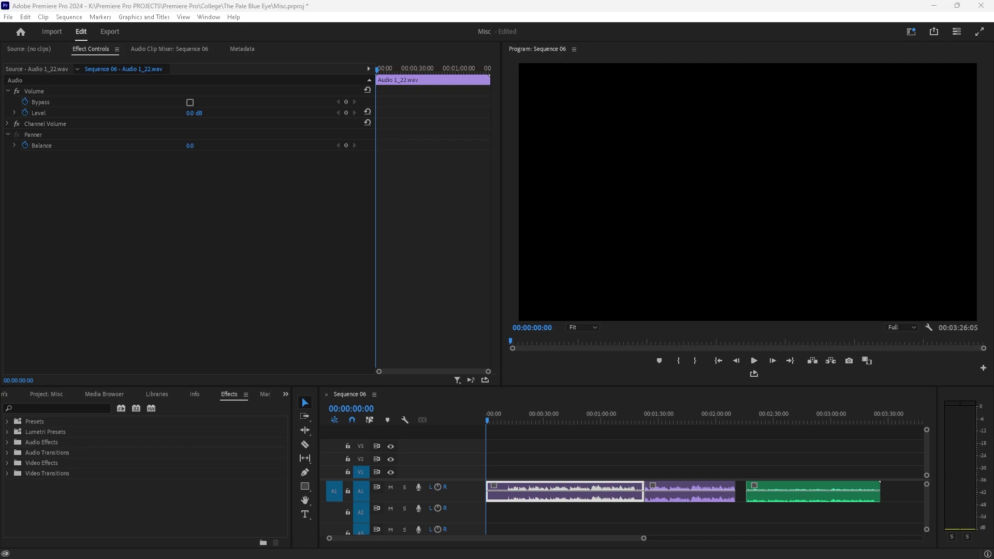
Step: Select both purple audio clips and play the sequence from about 00:00:10:27, stopping after about ten seconds
left_click_drag(563, 456, 683, 501)
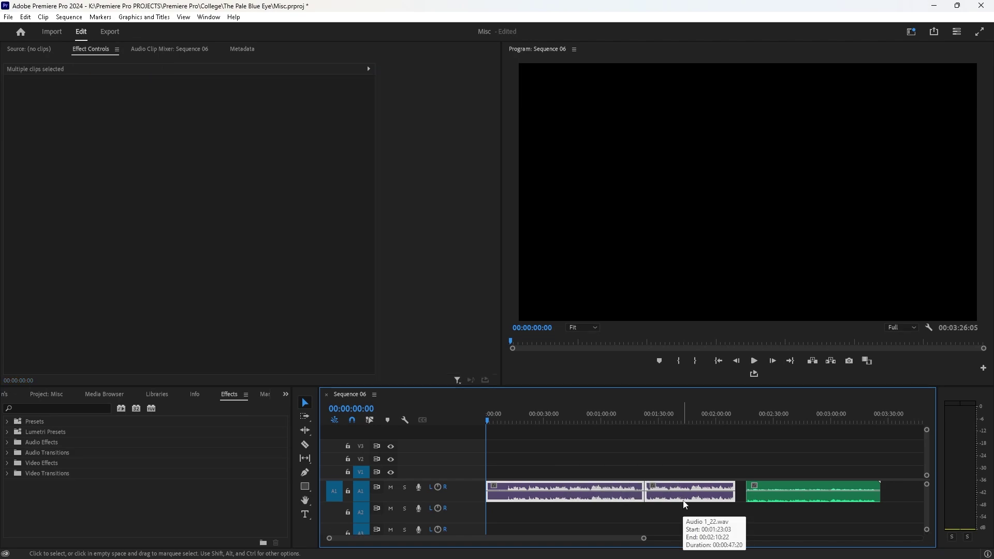
left_click_drag(574, 460, 679, 514)
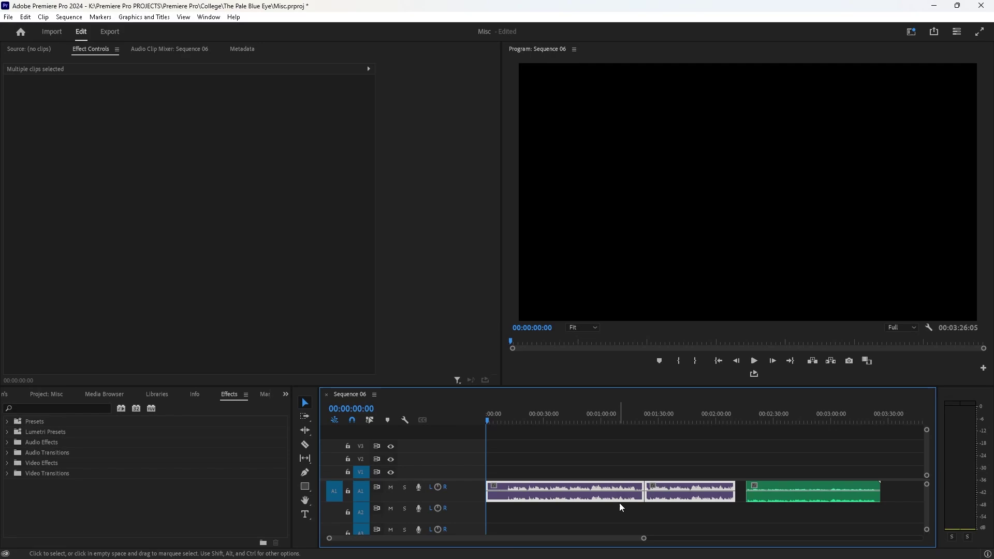
left_click(507, 415)
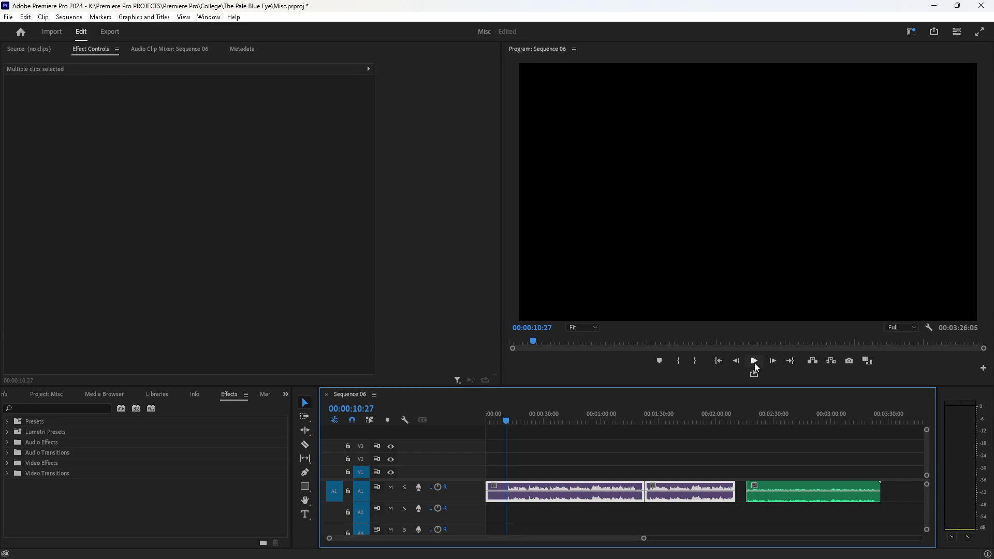
left_click_drag(644, 538, 576, 543)
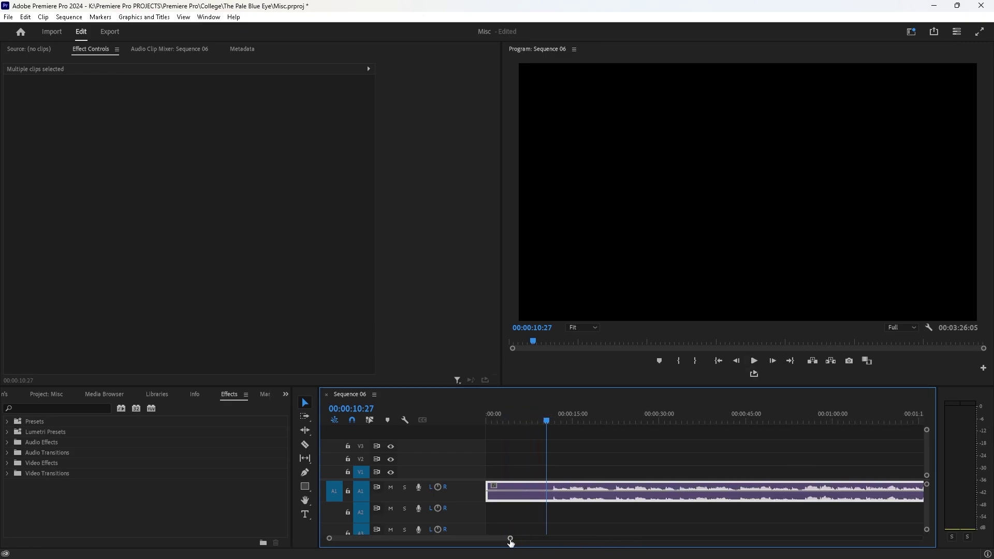
left_click_drag(510, 543, 550, 539)
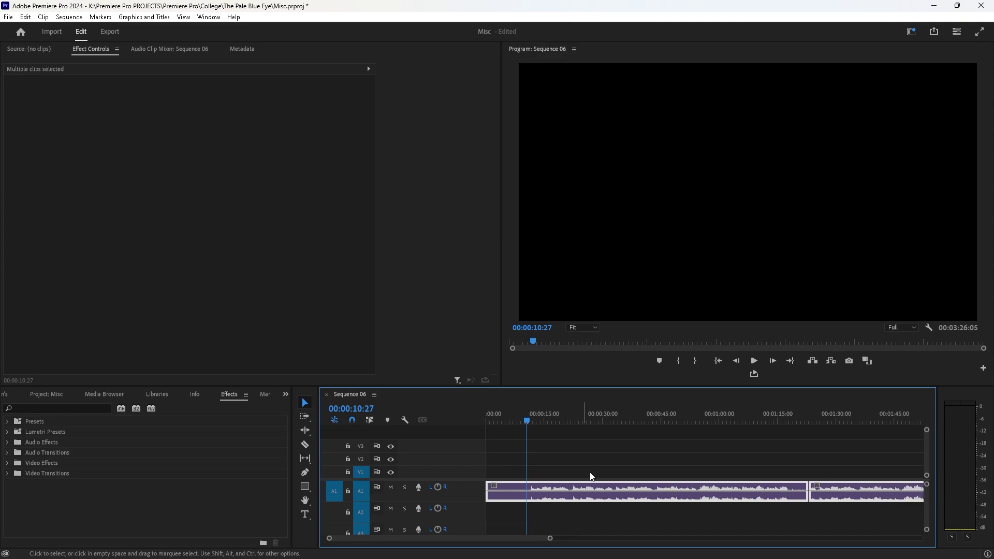
left_click(753, 362)
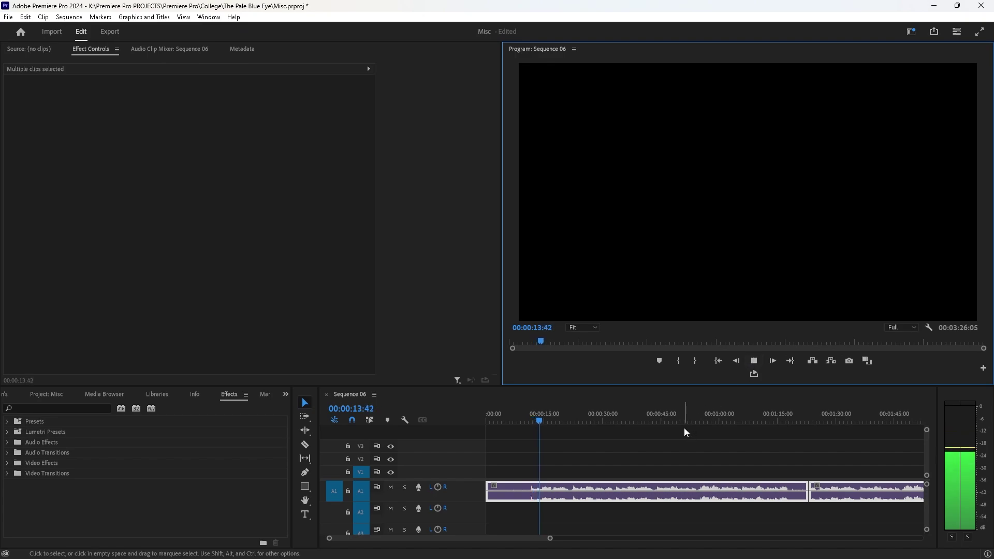
left_click(753, 361)
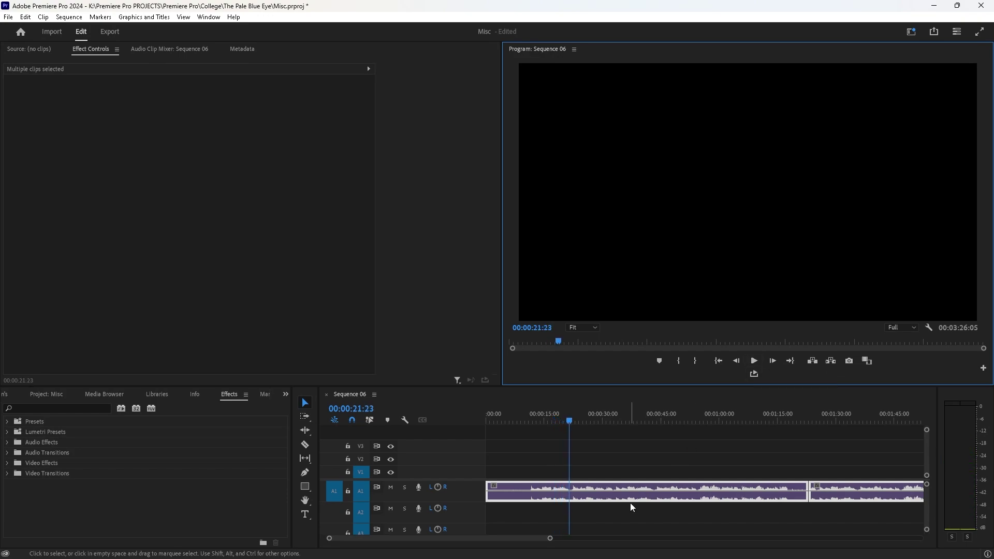
Step: Play the green audio clip from its beginning at about 00:02:16:28, stopping at about 00:02:33:39
left_click_drag(547, 545, 673, 529)
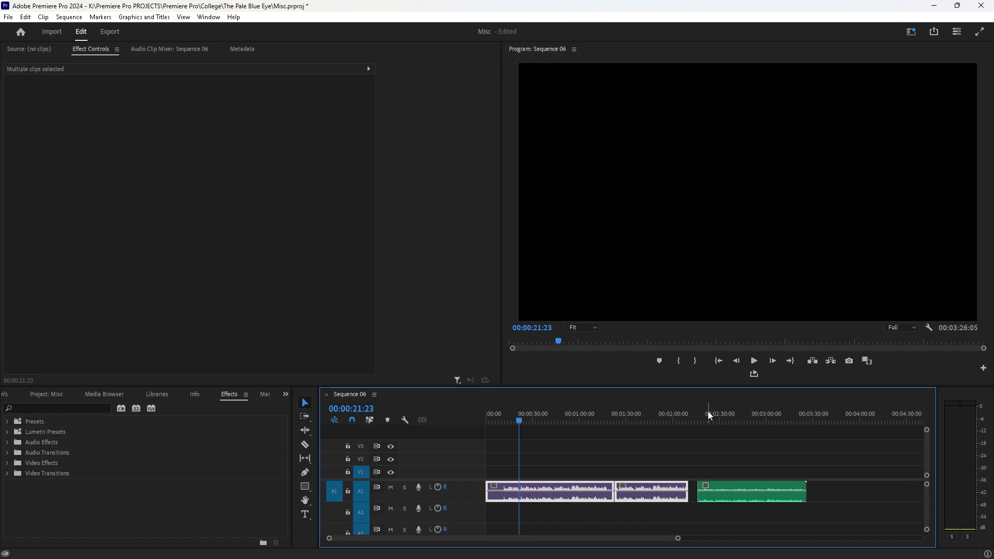
left_click_drag(704, 413, 700, 414)
left_click_drag(680, 540, 578, 538)
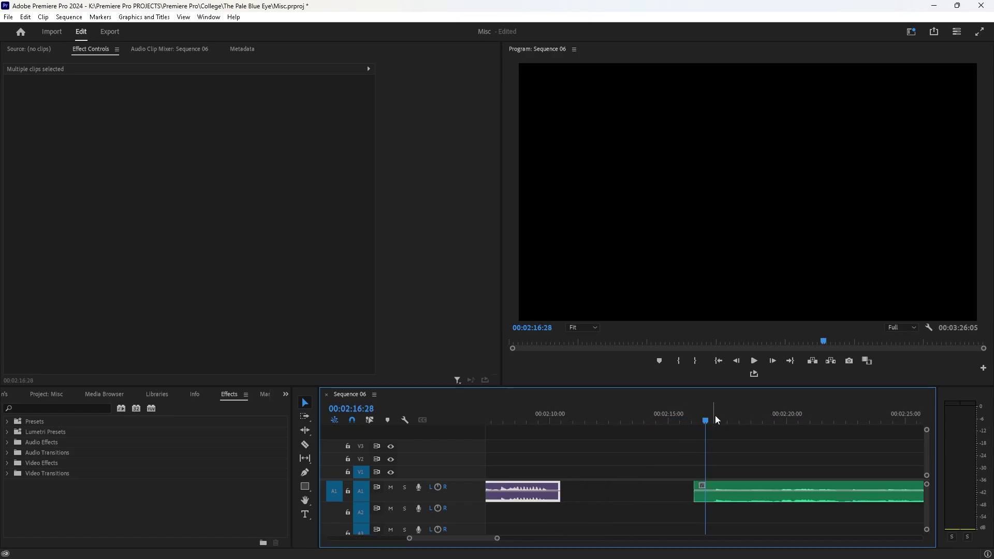
left_click(753, 364)
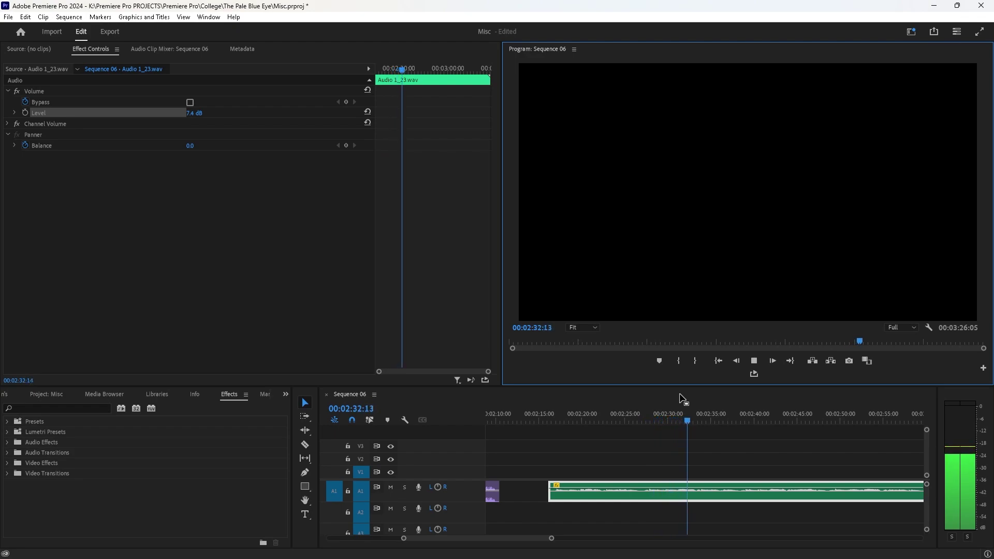
left_click(749, 366)
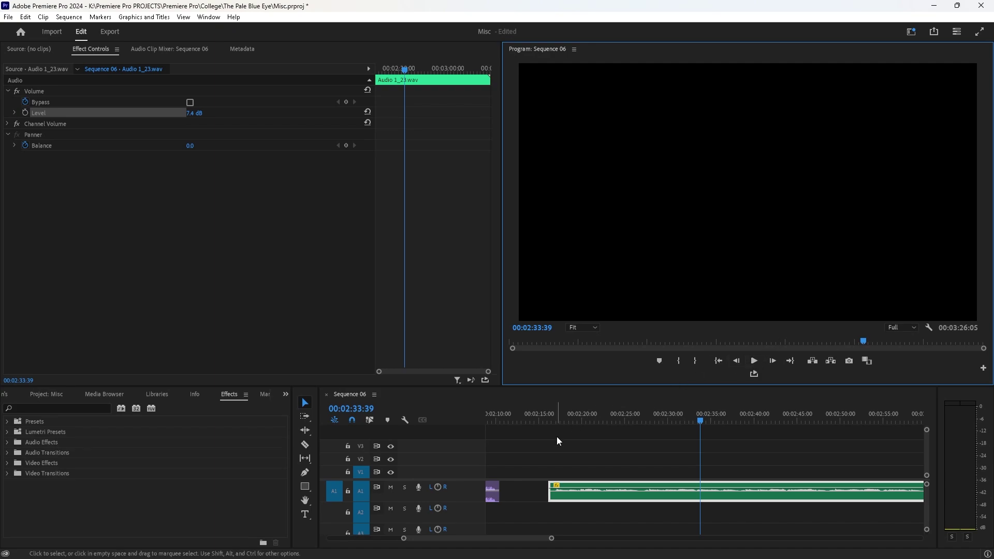
Step: Compare the loudness by playing the second purple clip from about 00:01:38 and the green clip from about 00:02:16:33
left_click(553, 422)
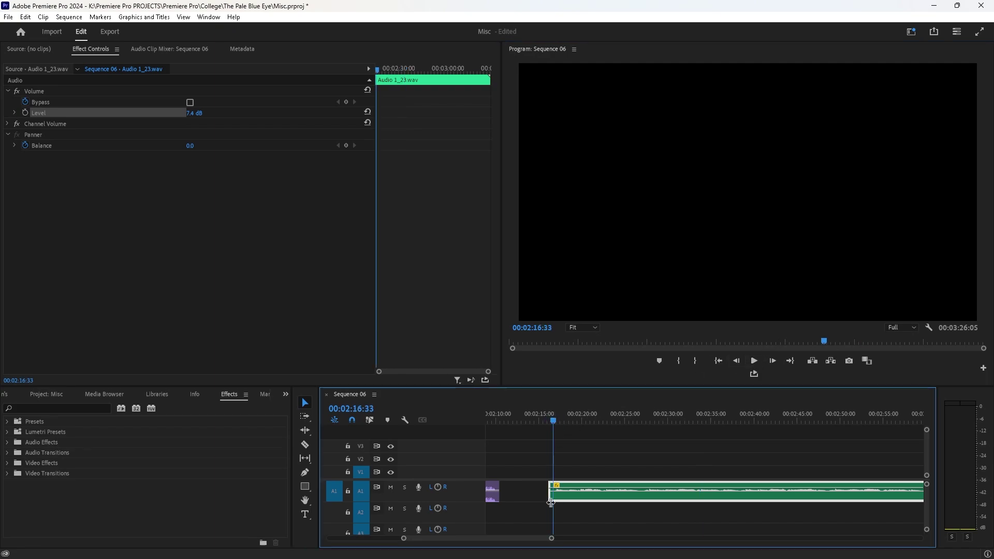
left_click_drag(551, 538, 629, 538)
left_click(612, 418)
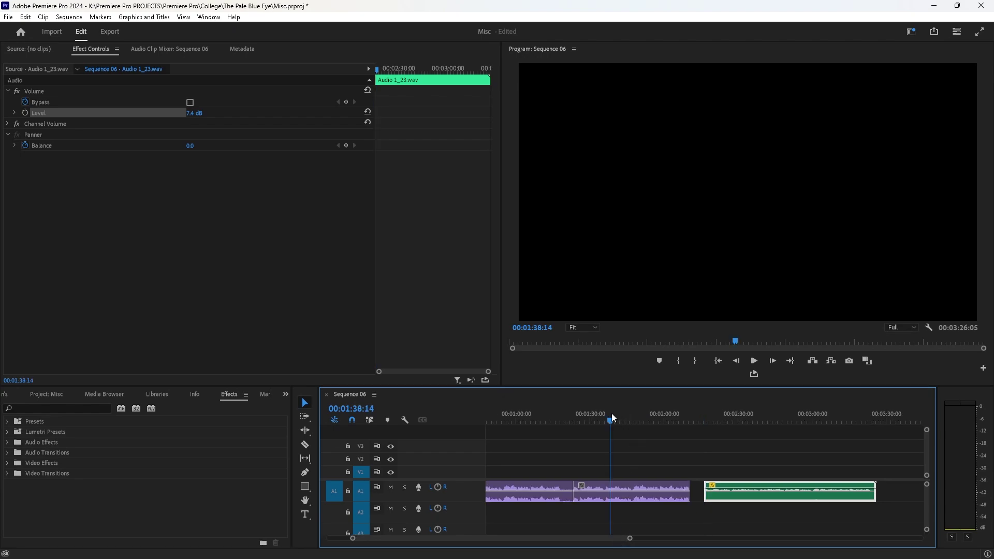
left_click(750, 361)
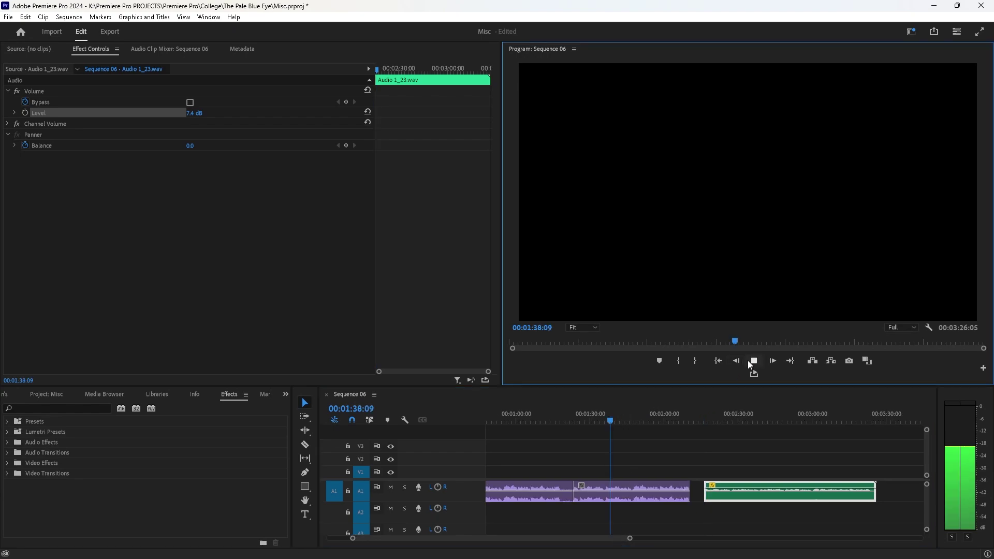
left_click(707, 419)
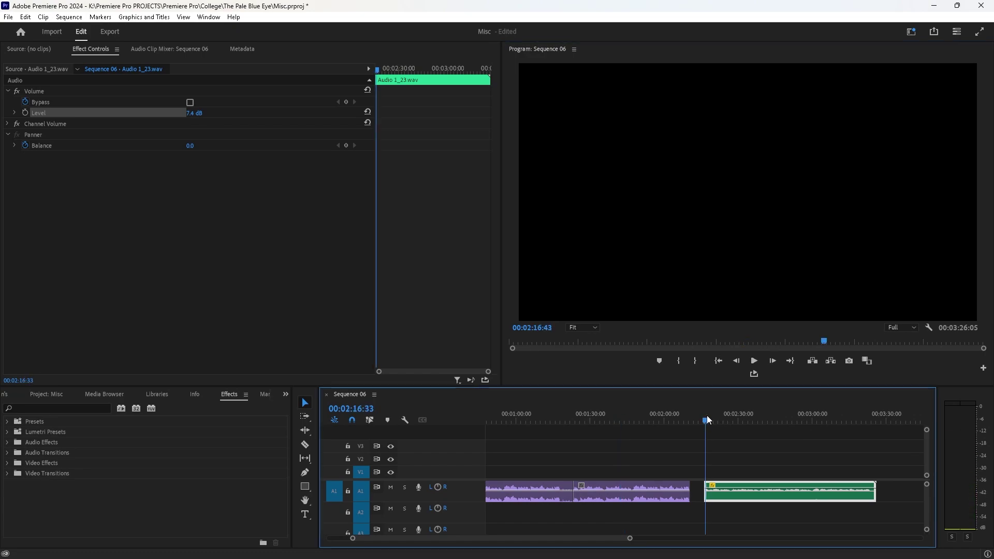
left_click(754, 362)
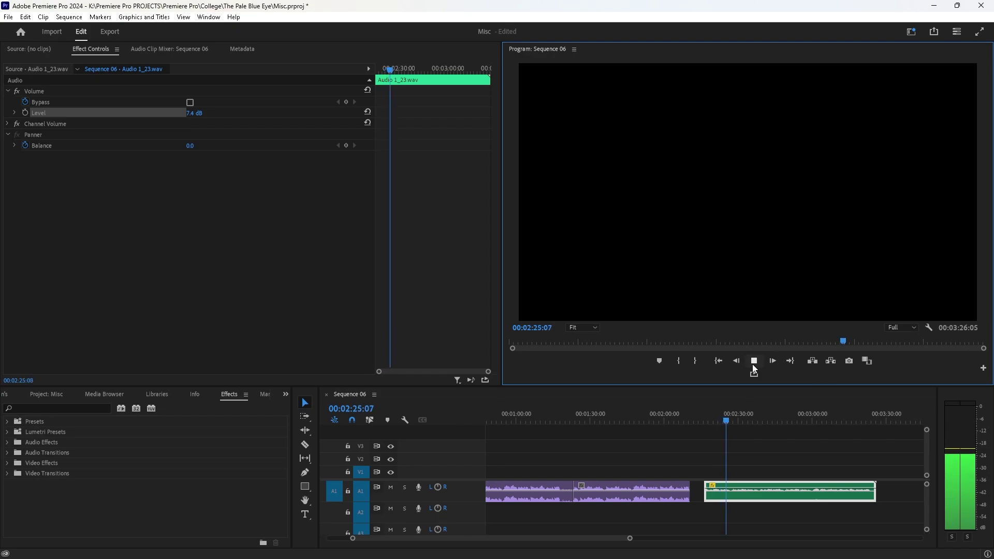
left_click(753, 363)
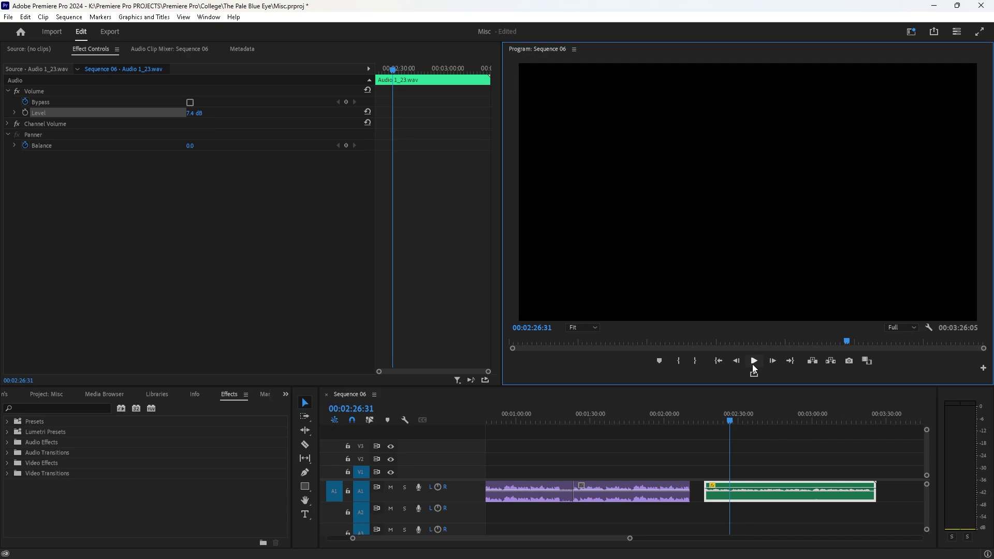
Step: Split the first purple audio clip on track A1 at 00:00:10:35
left_click_drag(630, 538, 654, 538)
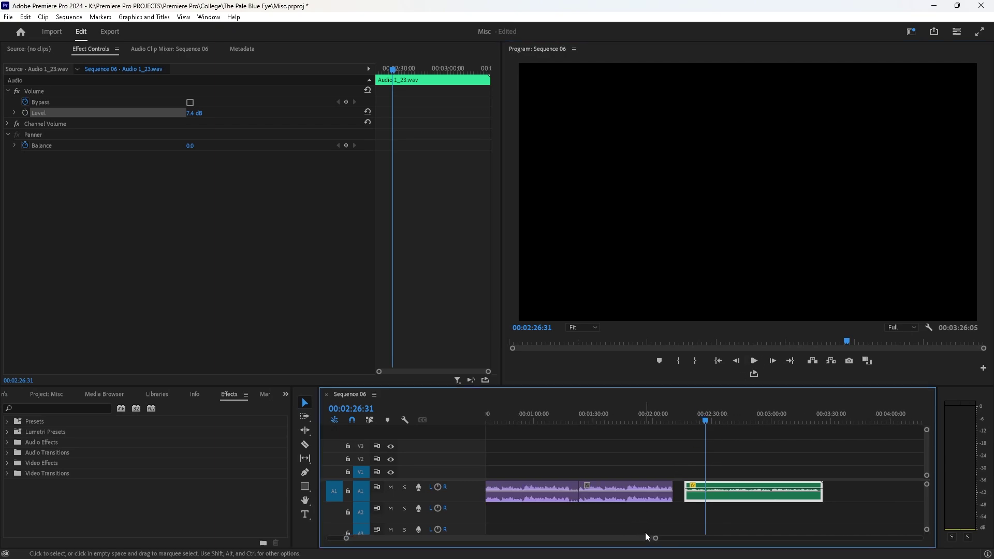
left_click(581, 417)
scroll(565, 409, "up", 2)
left_click_drag(486, 416, 507, 423)
left_click(305, 445)
left_click(507, 492)
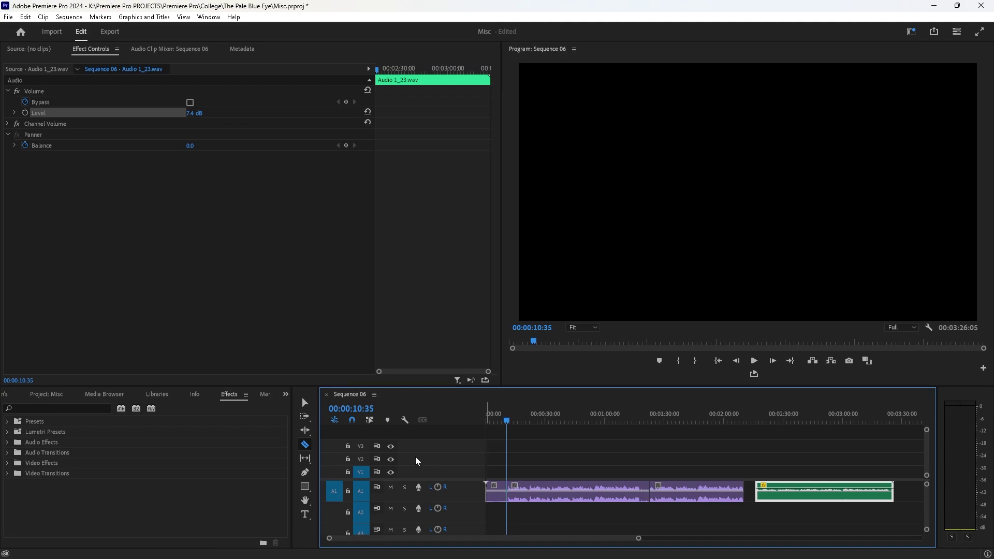
Step: Delete the short piece before the cut and move the two remaining purple clips to the start of the sequence
left_click(305, 403)
left_click(498, 489)
key("Delete")
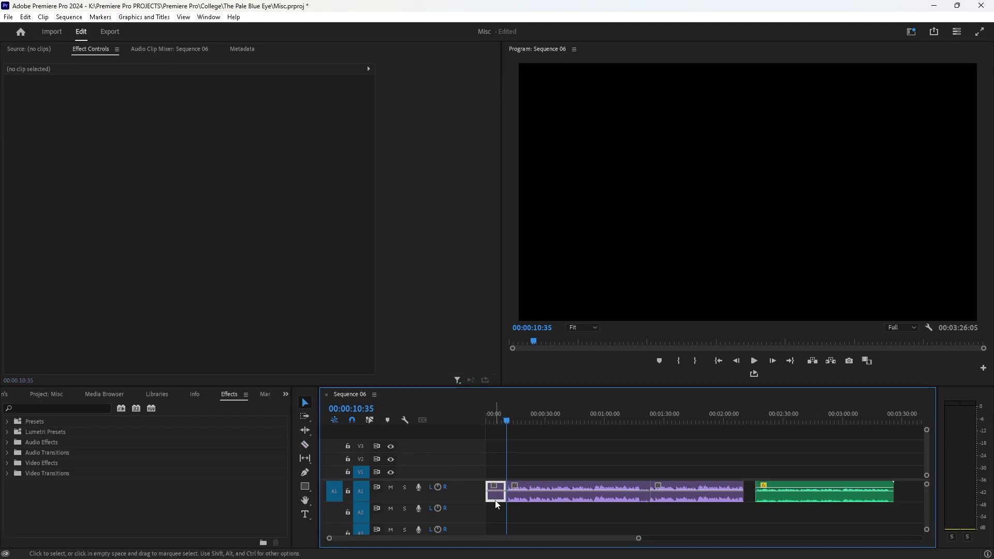
left_click_drag(574, 452, 594, 501)
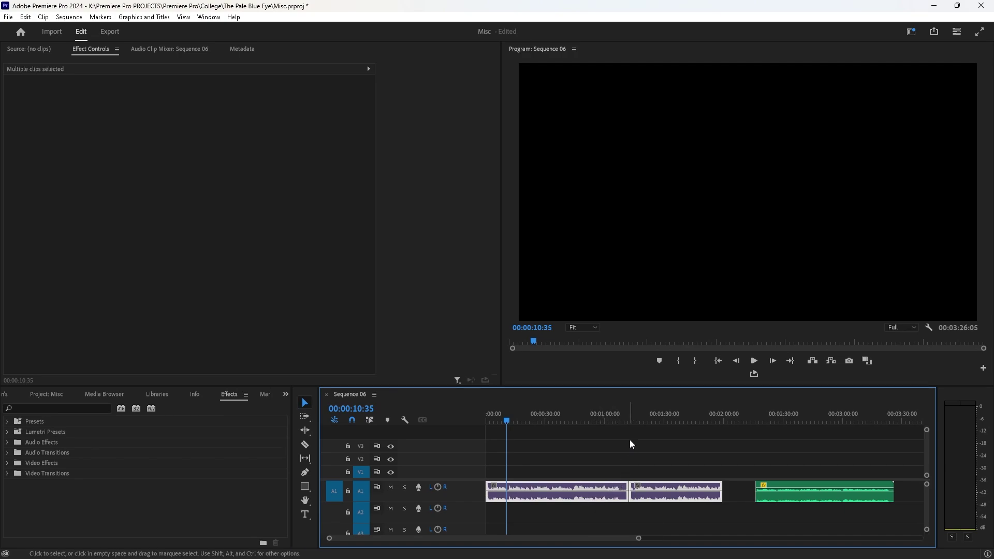
Step: Play the junction between the two purple clips at about 00:01:12, deselect them and return the playhead to the sequence start
left_click(631, 413)
left_click(754, 361)
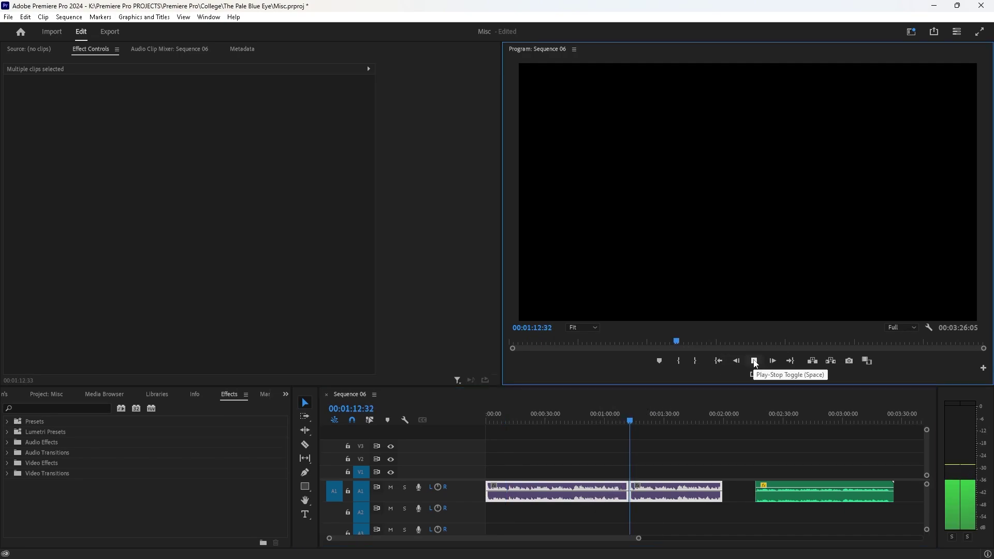
left_click(615, 432)
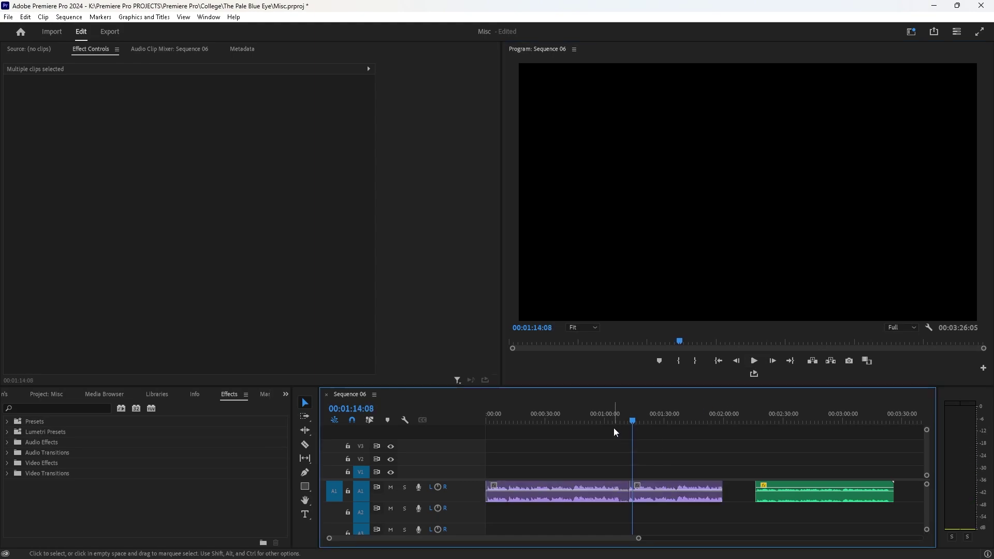
left_click(719, 360)
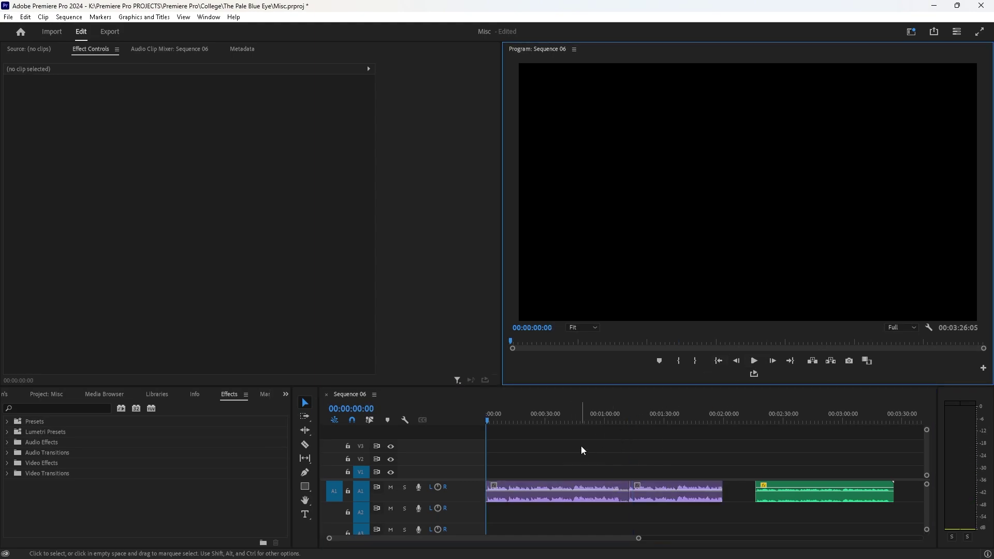
Step: Search the effects for "rever" and apply Convolution Reverb to the first purple audio clip
left_click(66, 408)
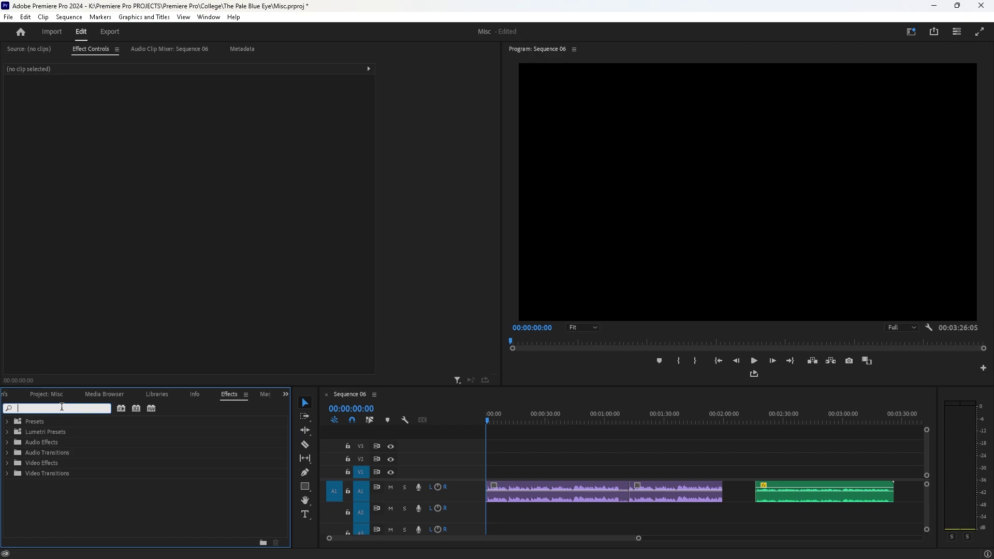
type("rever")
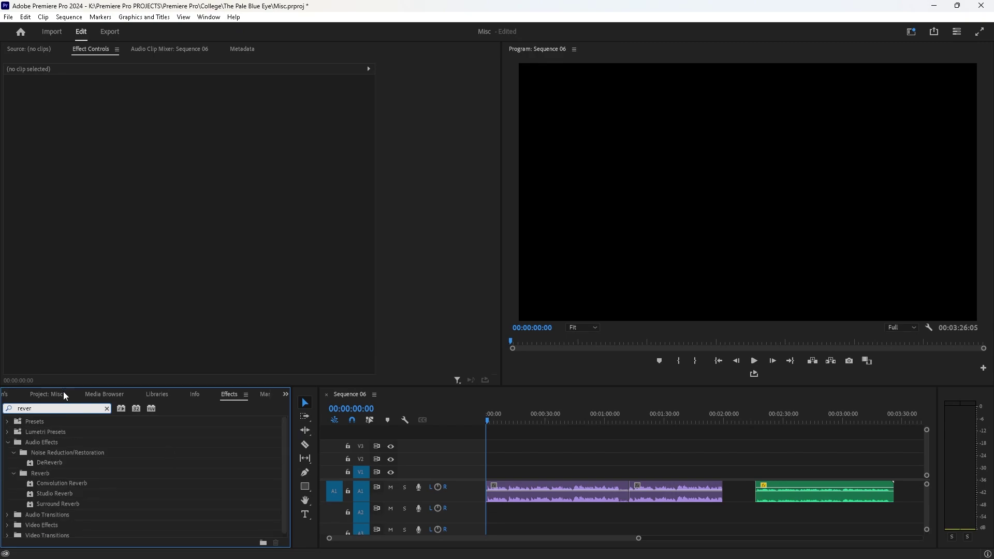
left_click_drag(67, 484, 557, 486)
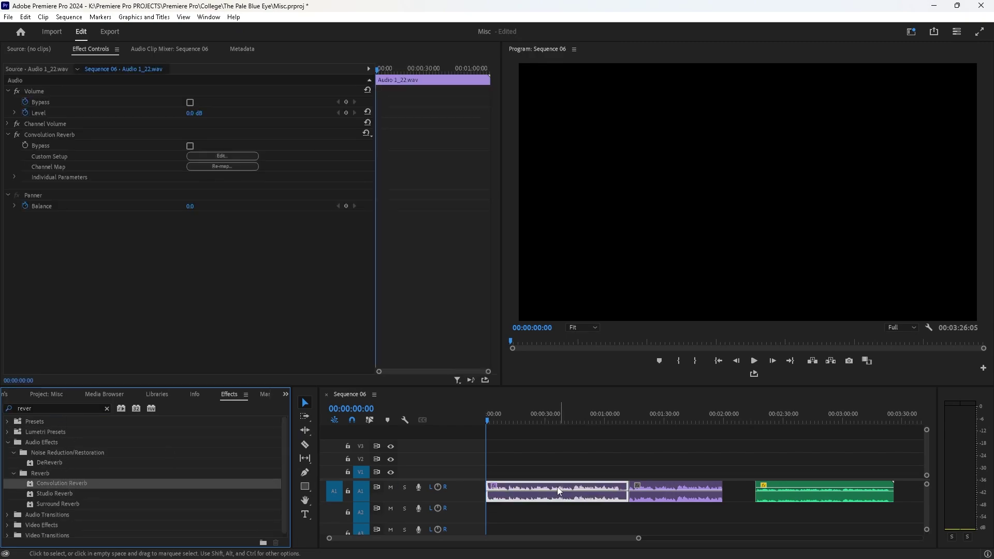
Step: During playback, set the Convolution Reverb impulse to Medium Sized Cave and its mix to 7%
left_click(754, 360)
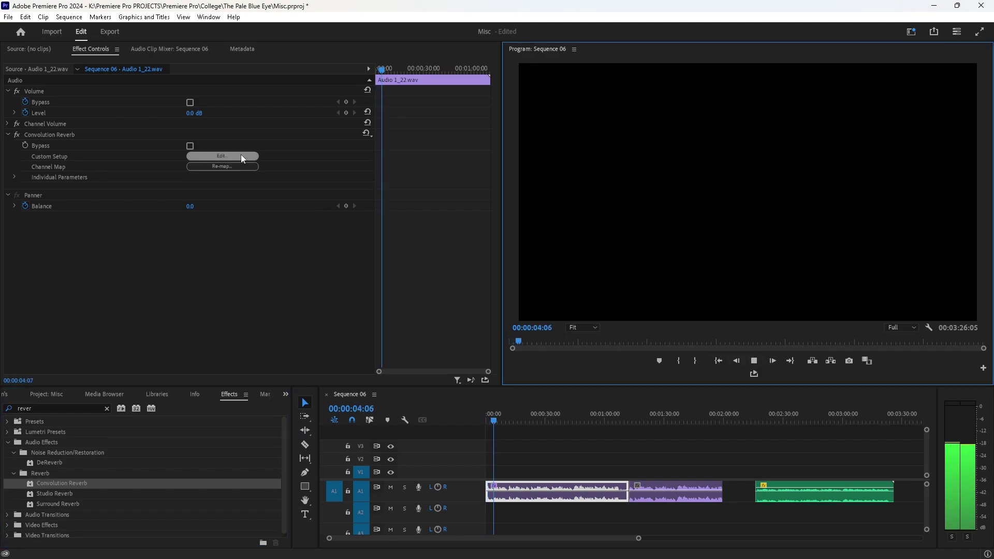
left_click(215, 156)
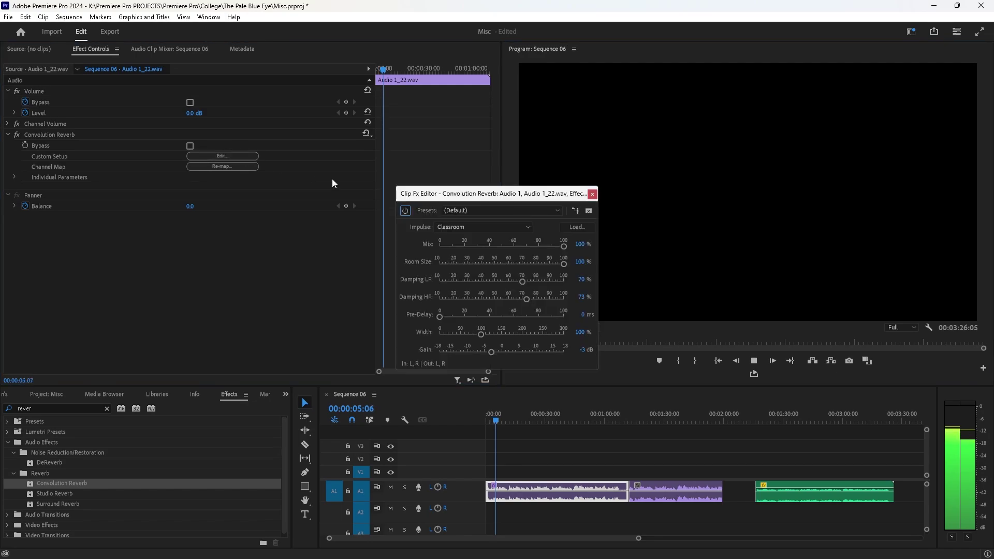
left_click(490, 226)
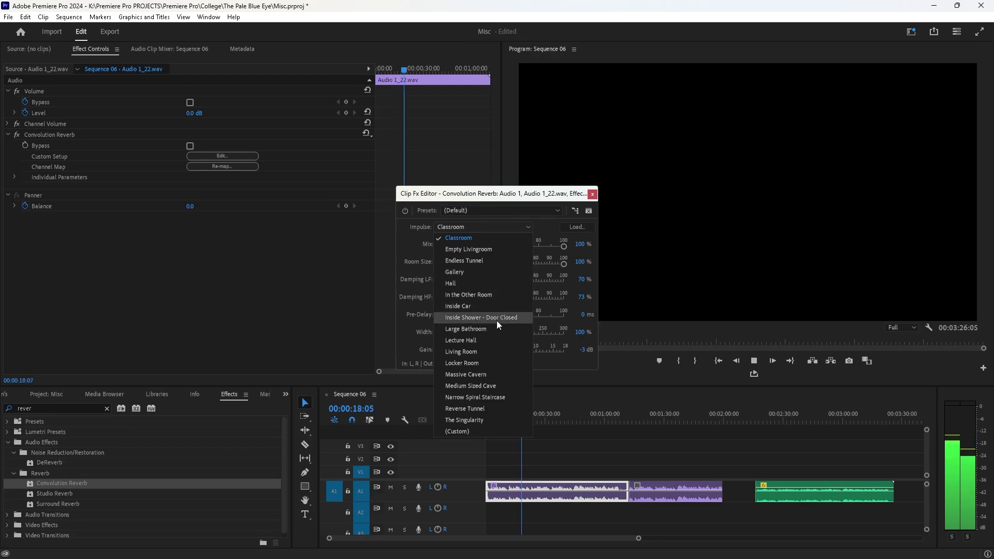
left_click(472, 385)
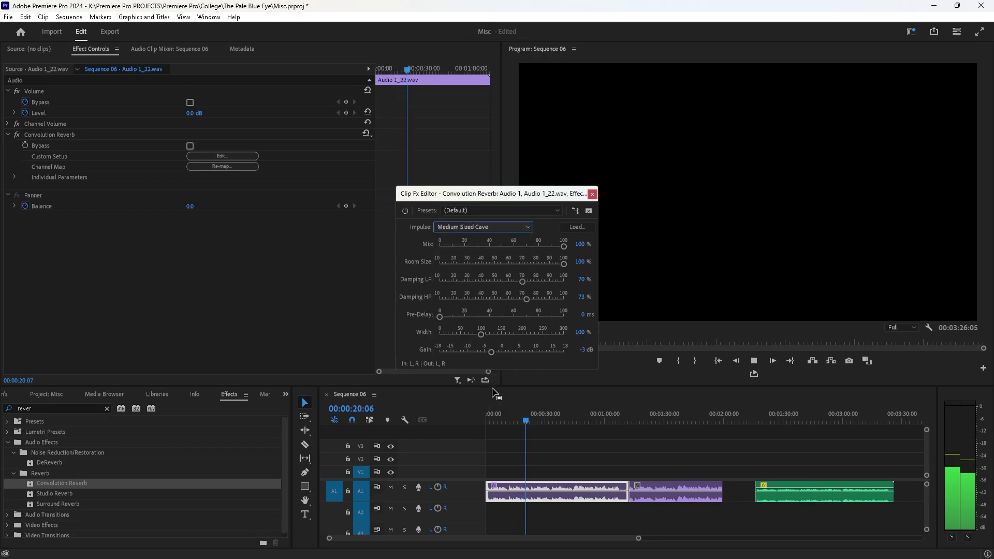
left_click_drag(563, 246, 447, 247)
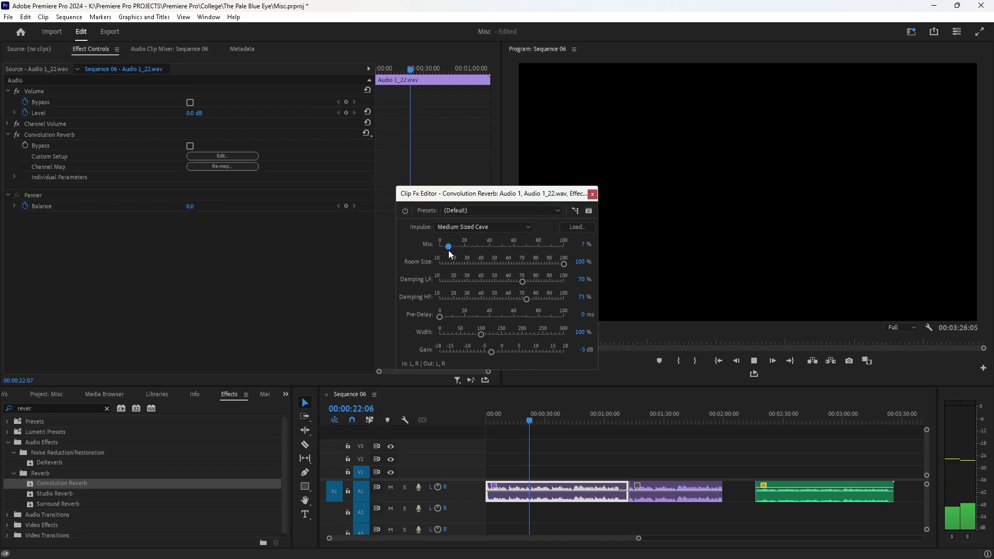
left_click(593, 195)
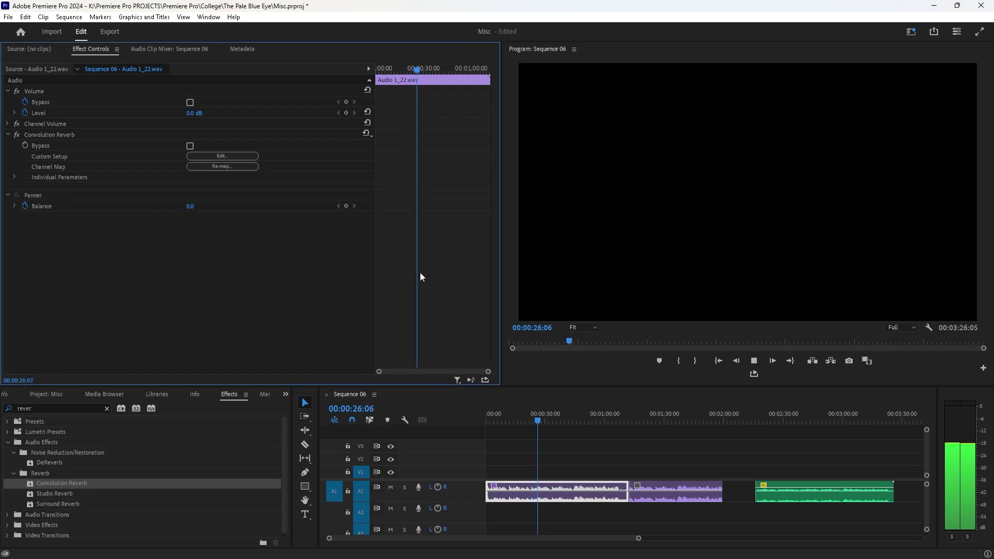
Step: Apply Surround Reverb to the first purple audio clip and set its output mix to 11%
left_click_drag(68, 503, 521, 499)
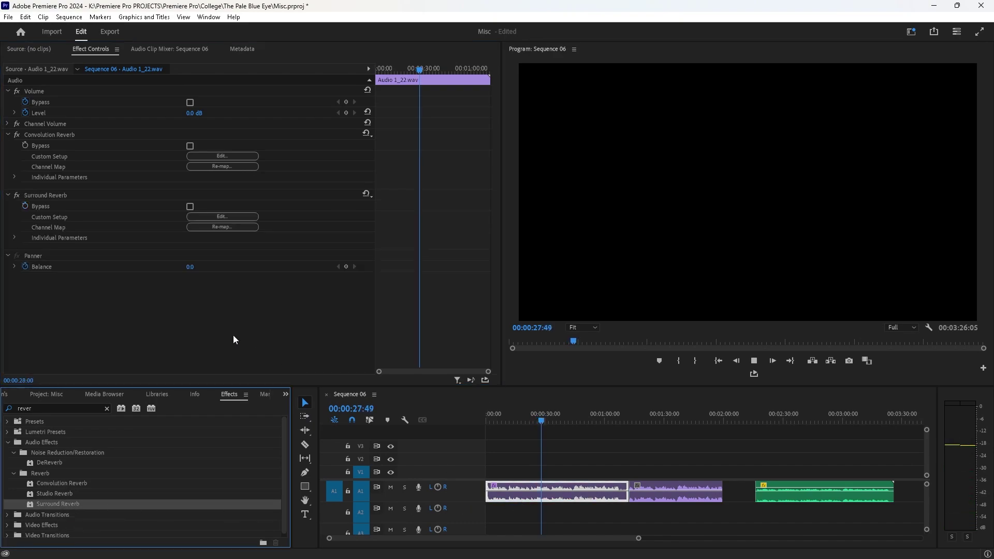
left_click(223, 218)
left_click_drag(683, 244, 693, 326)
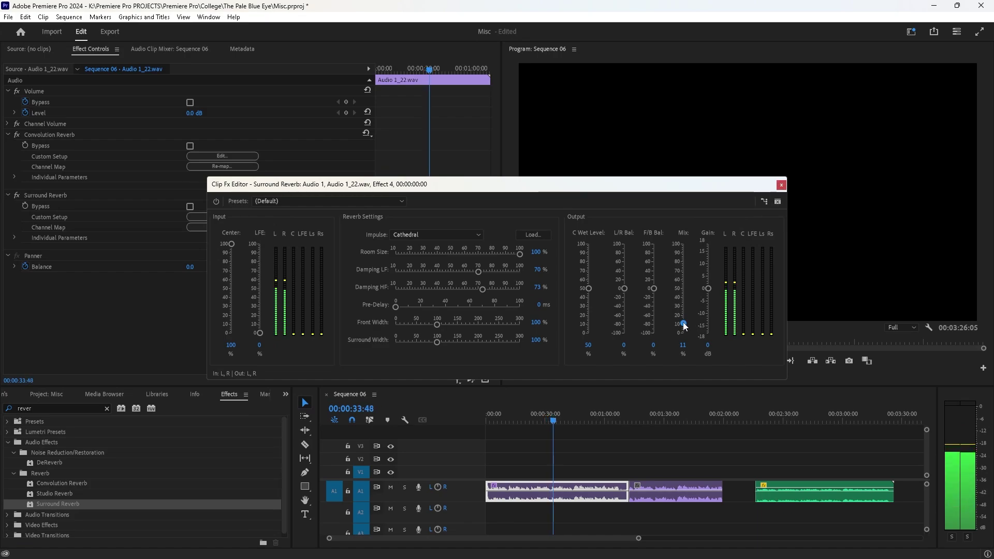
Step: Set the Surround Reverb's output gain to 8.2 dB, keeping its mix at 11%, and close the effect editor
mouse_move(682, 322)
left_mouse_down()
mouse_move(690, 304)
mouse_move(690, 328)
mouse_move(683, 264)
mouse_move(709, 281)
mouse_move(683, 271)
mouse_move(688, 325)
left_mouse_up()
left_click_drag(708, 279, 709, 270)
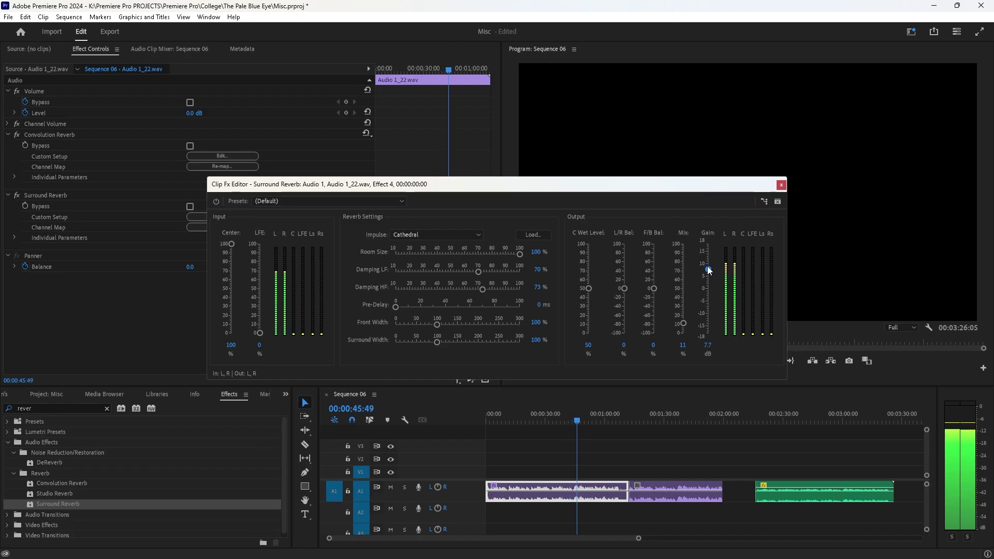
left_click_drag(709, 270, 709, 268)
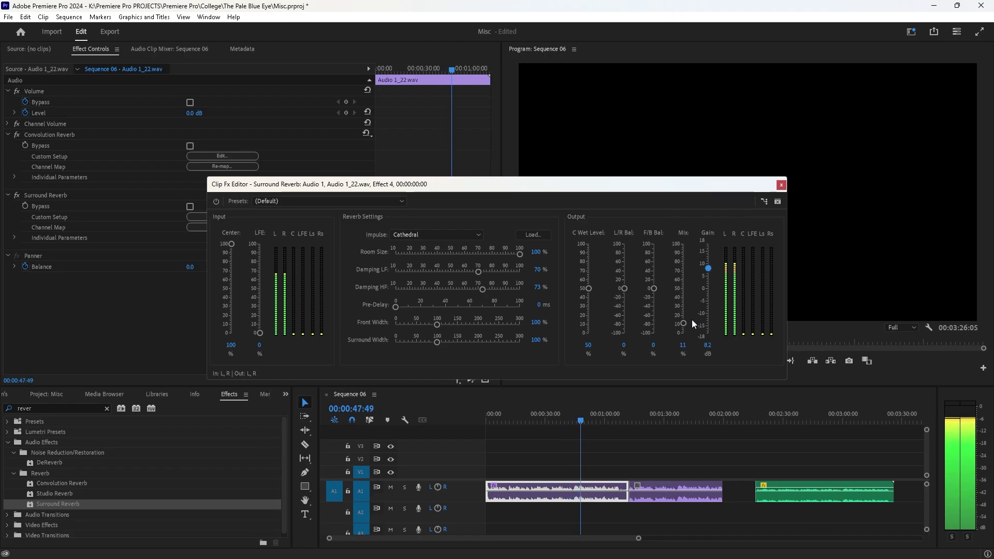
left_click(781, 184)
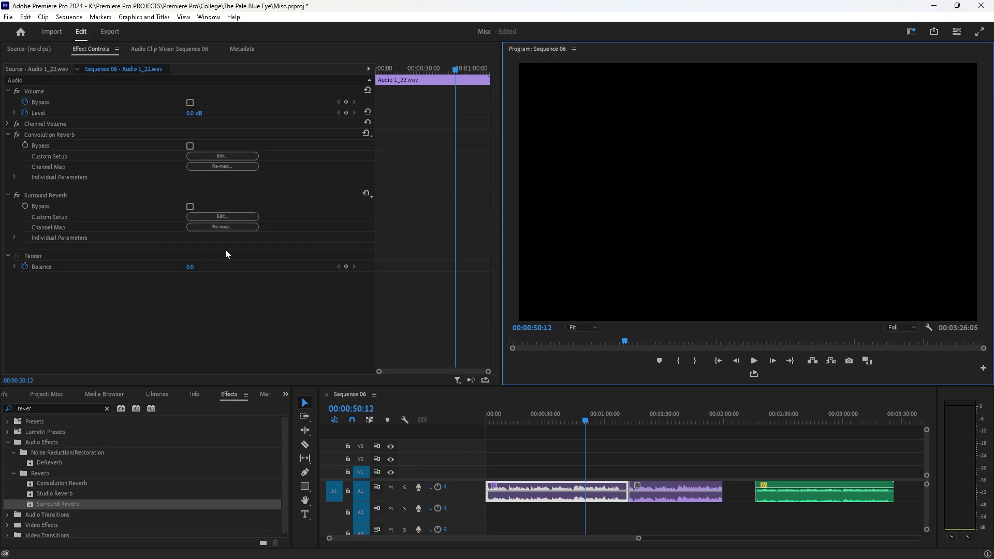
Step: Play the first purple clip from about 00:00:27 and lower the Convolution Reverb mix slightly, closing its editor
left_click(540, 417)
left_click(754, 361)
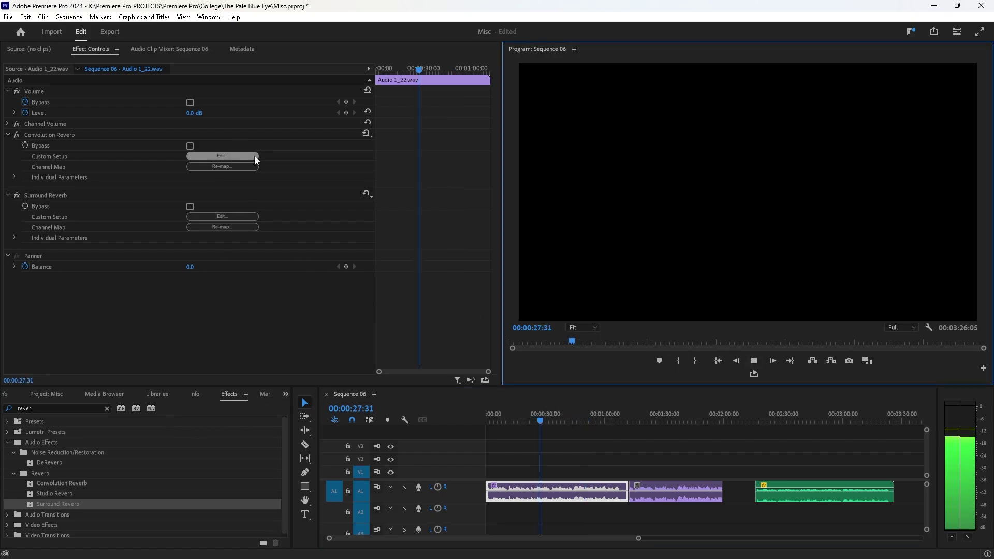
left_click(222, 156)
mouse_move(449, 251)
left_mouse_down()
mouse_move(458, 250)
mouse_move(447, 250)
left_mouse_up()
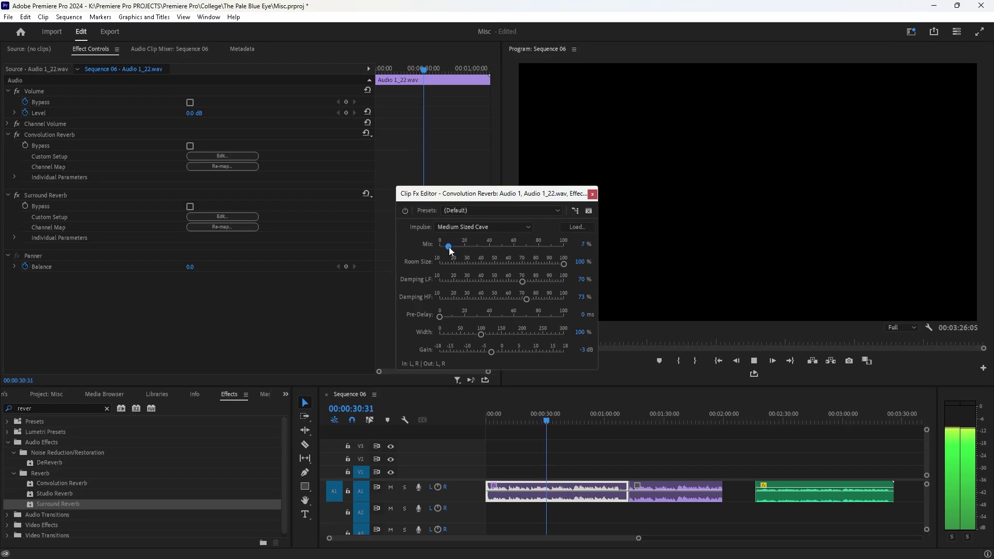
left_click(592, 194)
Step: Set the Surround Reverb's output mix to 6% during playback and close its editor
left_click(243, 216)
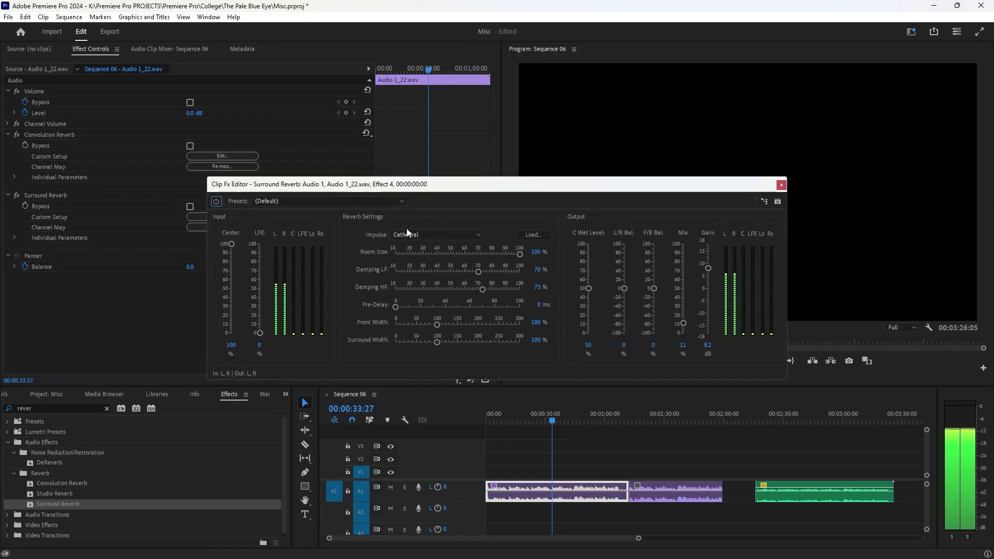
left_click_drag(683, 323, 683, 327)
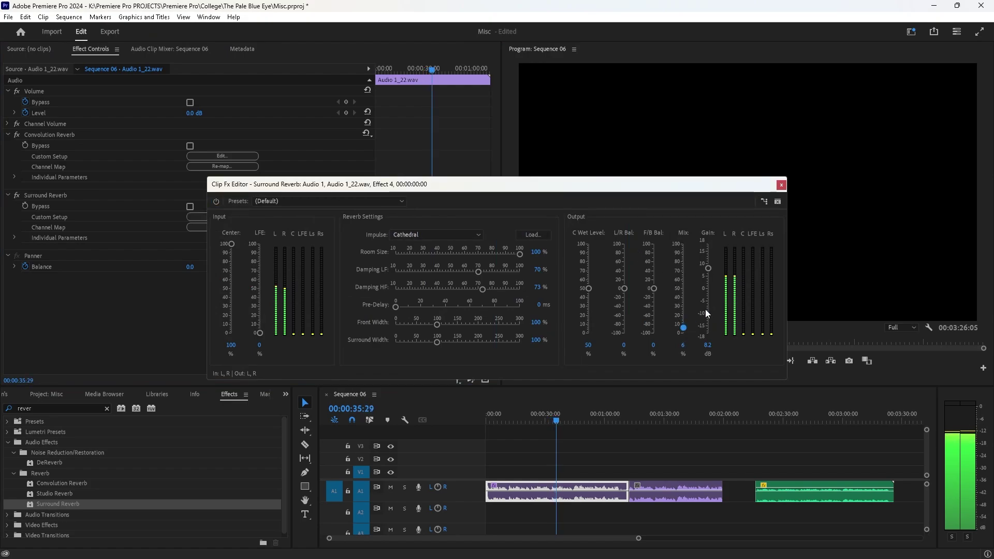
left_click(781, 186)
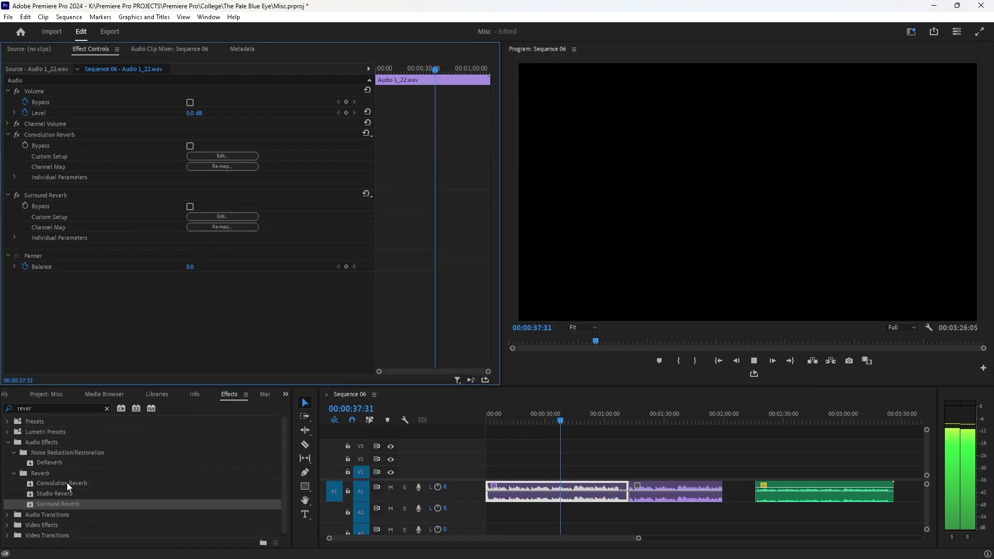
Step: Search the effects for "20 band" and apply Graphic Equalizer (20 Bands) to the first purple audio clip
left_click(52, 408)
key("ctrl+a")
key("BackSpace")
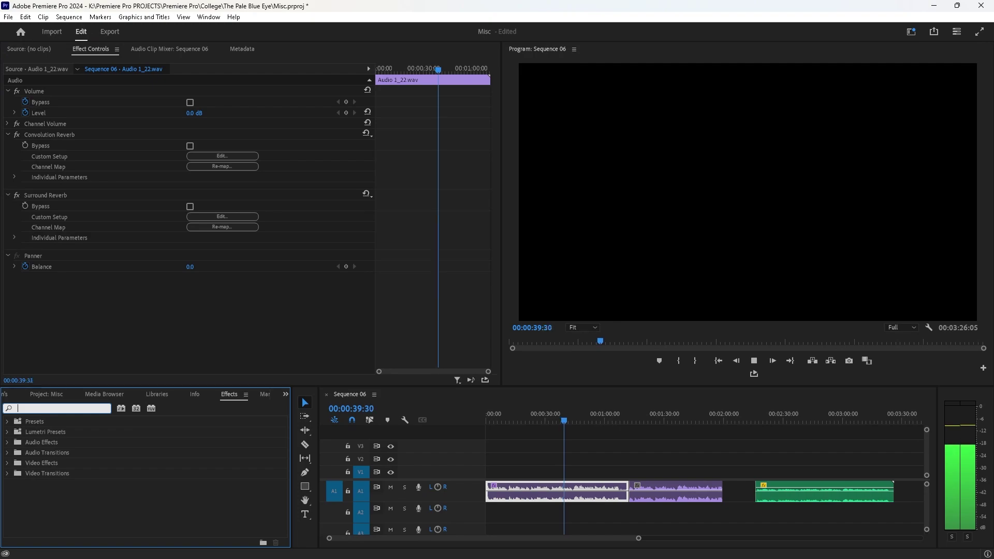
type("20 band")
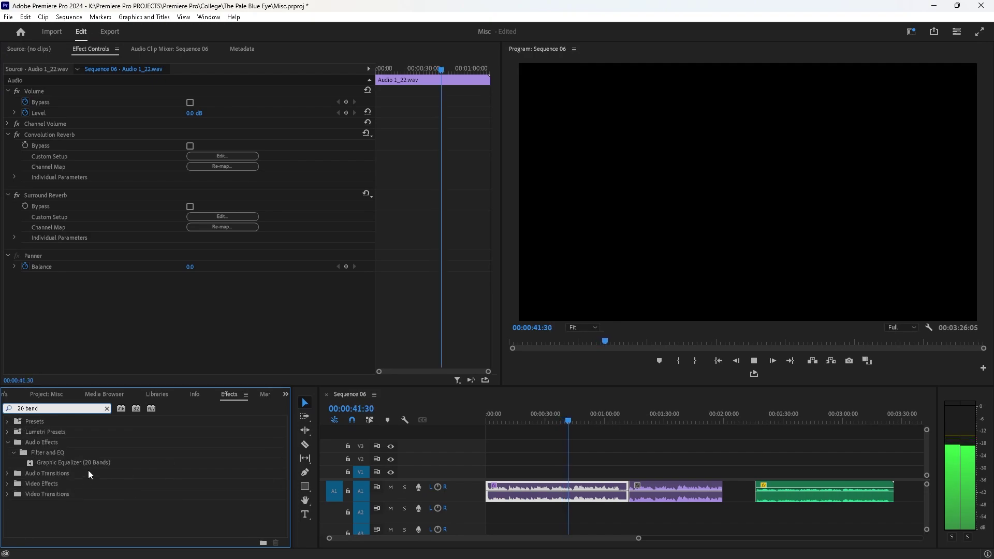
left_click(87, 466)
left_click_drag(87, 467, 559, 492)
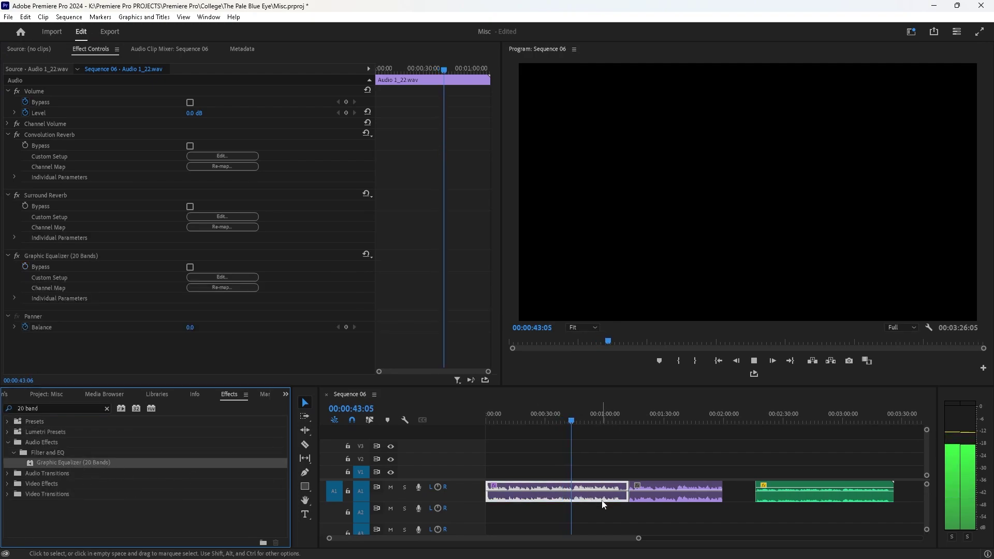
Step: Play from the sequence start, raise the equalizer's 4k band to 5.8 and move its window clear of the playback controls
left_click(718, 361)
left_click(754, 363)
left_click(220, 277)
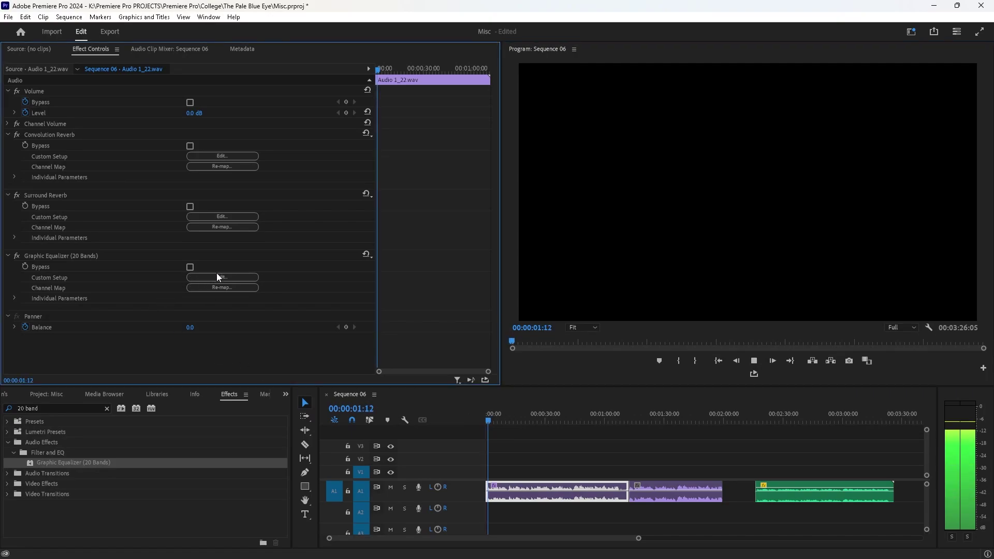
mouse_move(567, 266)
left_mouse_down()
mouse_move(567, 237)
mouse_move(568, 256)
left_mouse_up()
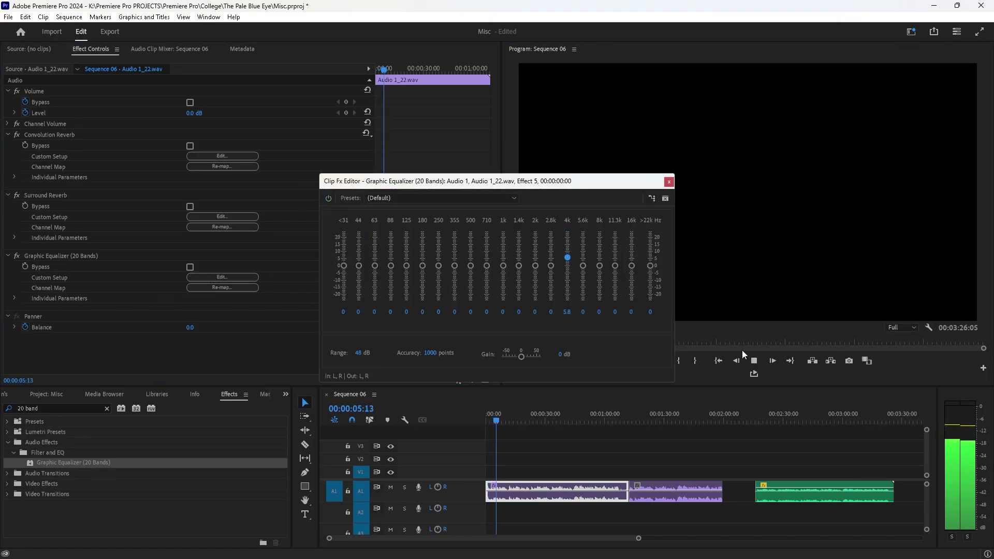
left_click(719, 342)
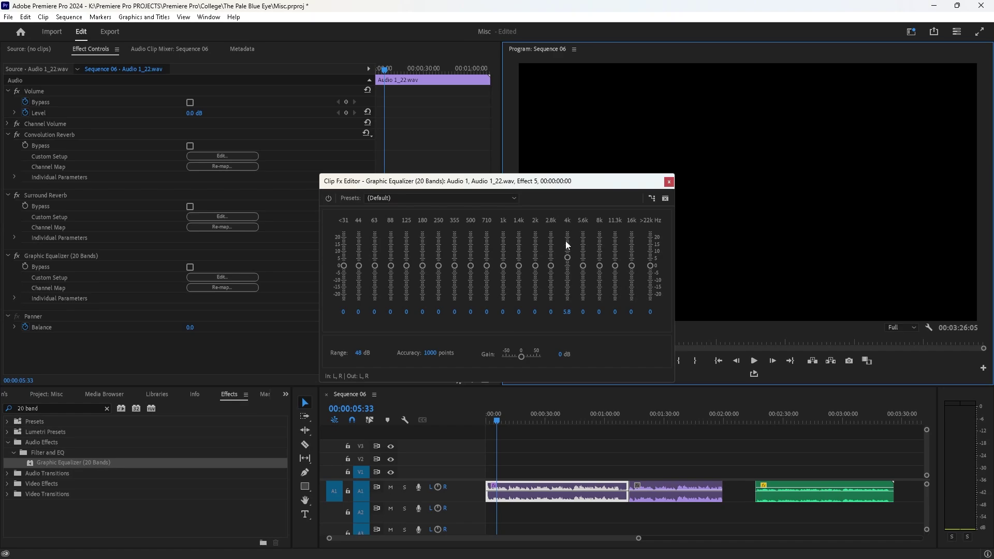
left_click_drag(616, 181, 601, 114)
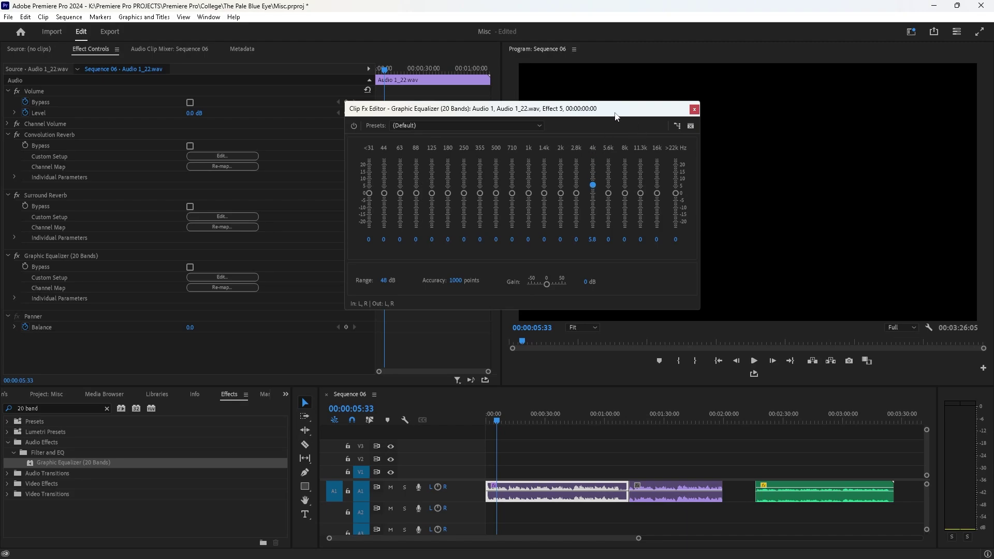
left_click_drag(615, 117, 567, 121)
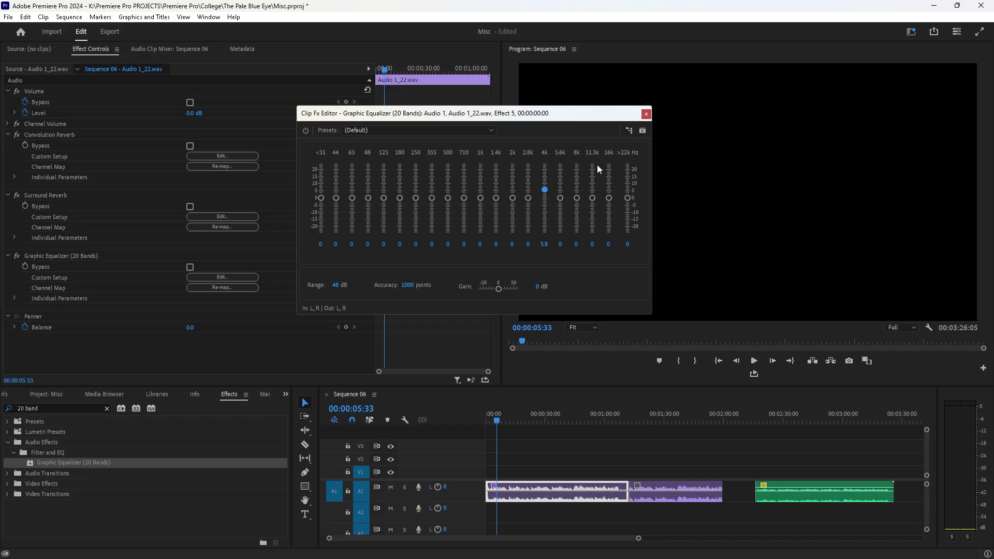
Step: Resume playback, drop the equalizer's 4k band to -24 to hear its effect, and reset it to 0
left_click(753, 366)
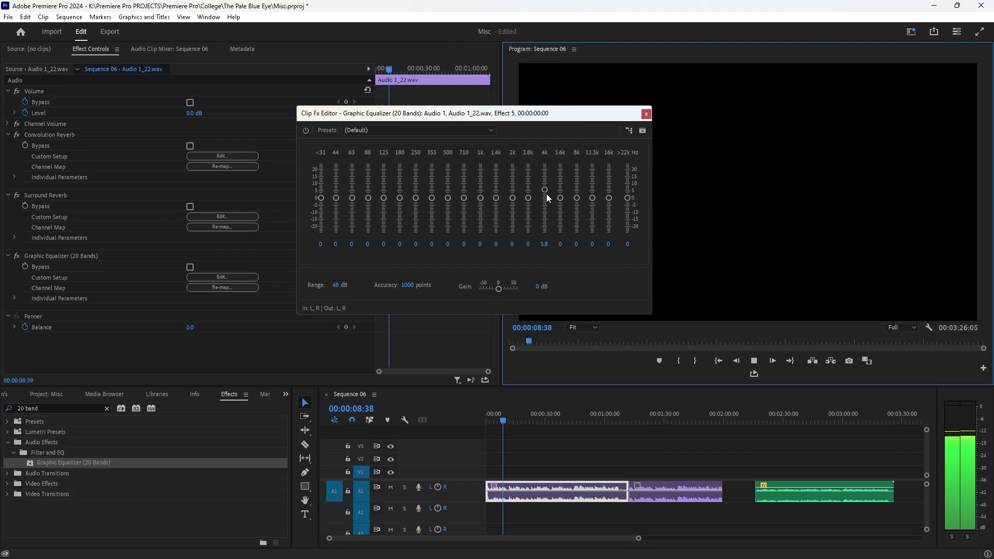
left_click_drag(544, 189, 547, 297)
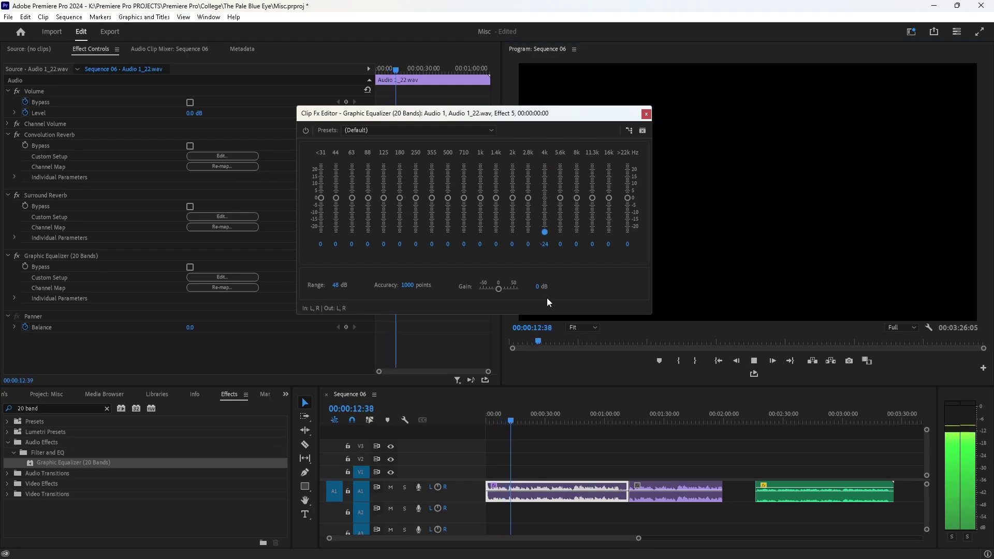
left_click(544, 244)
type("0")
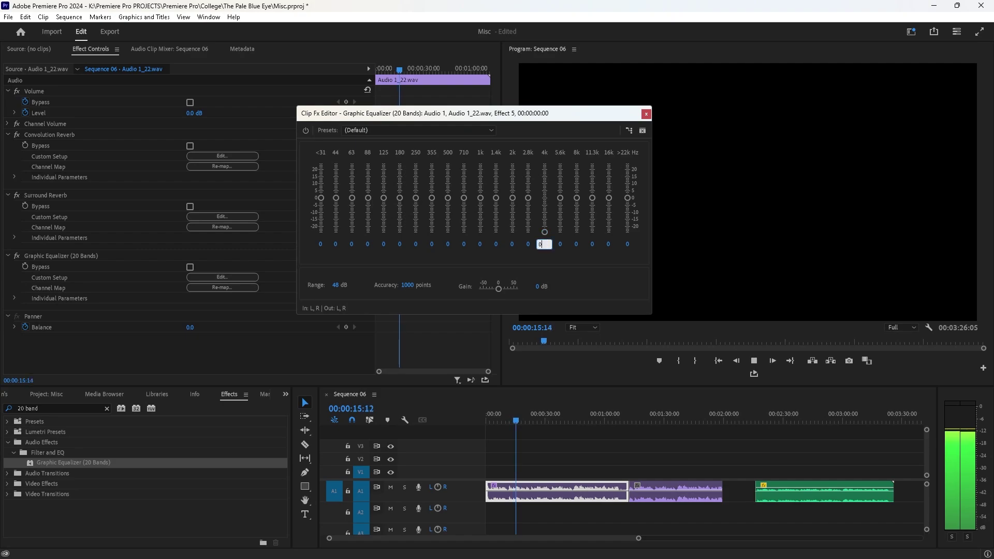
key("Return")
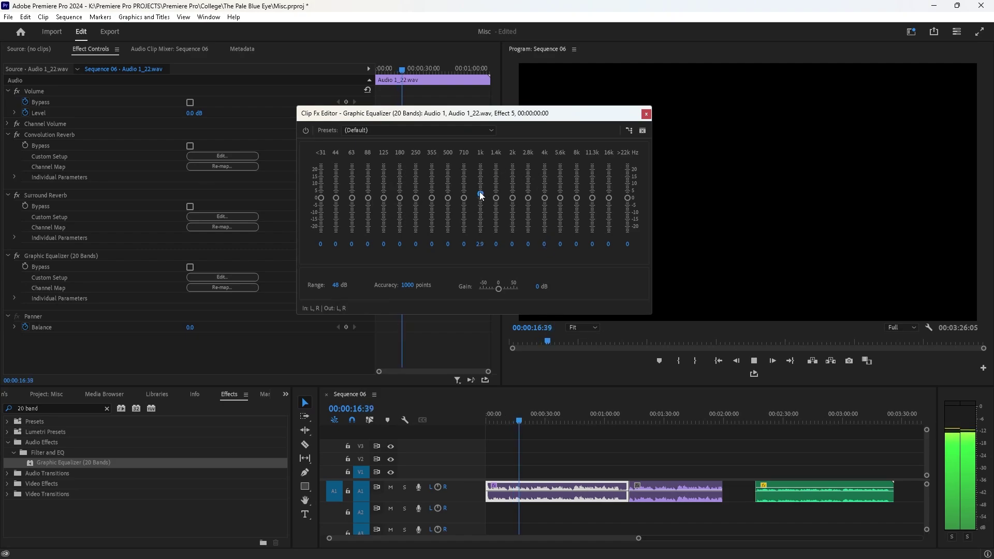
Step: Set the 500 Hz band to -10.2, 710 Hz to -2.5 and 1k to -0.7, and sweep the 1.4k band before resetting it to 0
mouse_move(479, 198)
left_mouse_down()
mouse_move(481, 172)
mouse_move(480, 199)
mouse_move(465, 179)
mouse_move(467, 244)
mouse_move(465, 192)
mouse_move(466, 206)
left_mouse_up()
left_click_drag(449, 199, 496, 176)
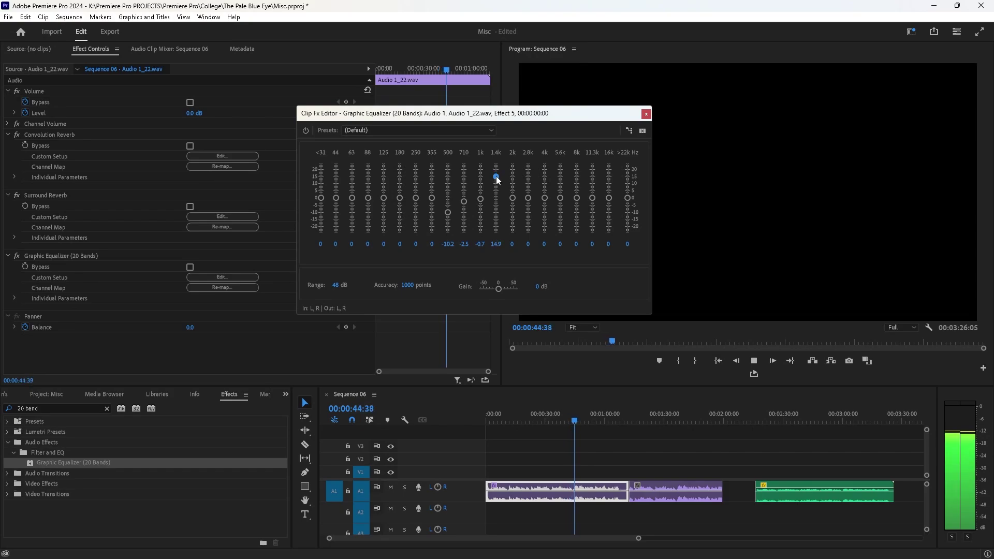
left_click_drag(496, 177, 491, 232)
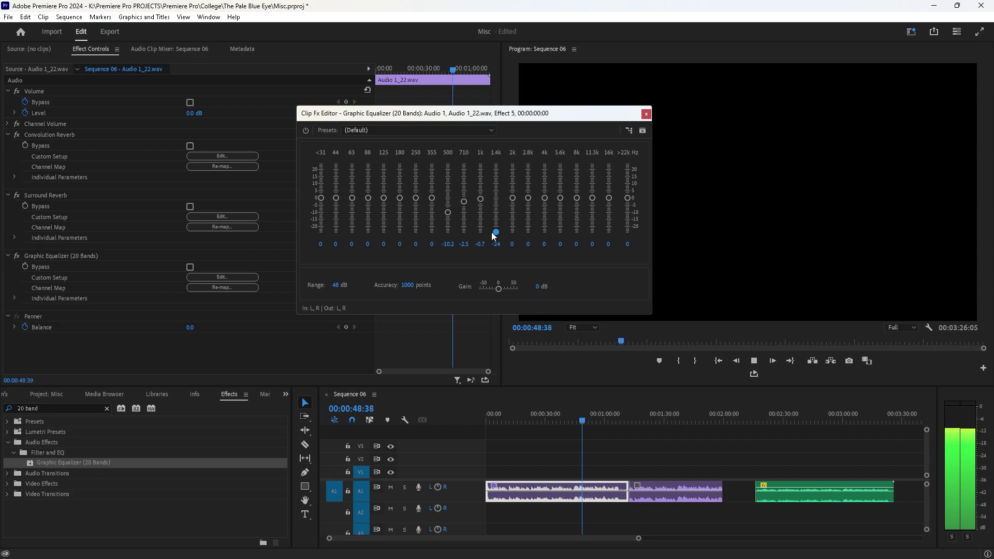
left_click_drag(492, 232, 501, 197)
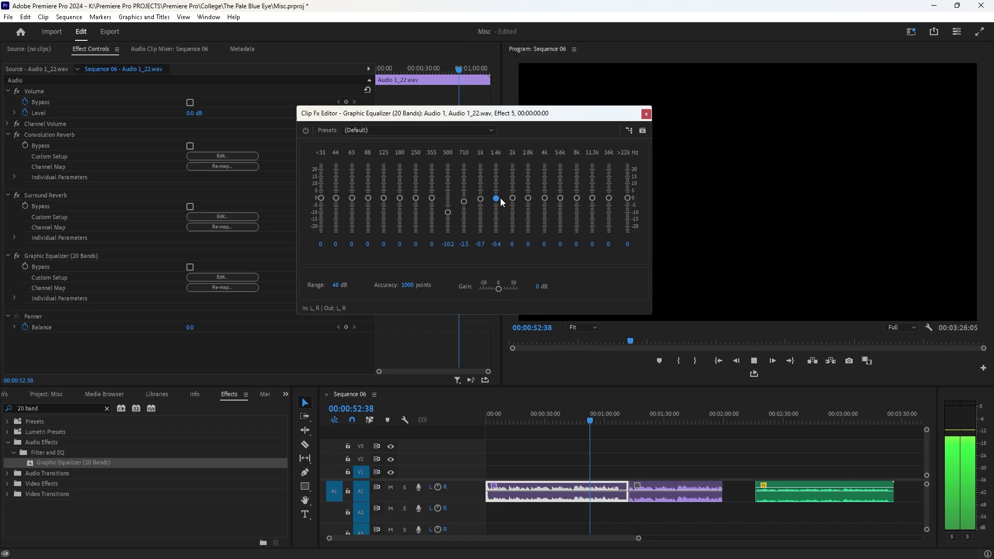
left_click(496, 242)
type("0")
key("Return")
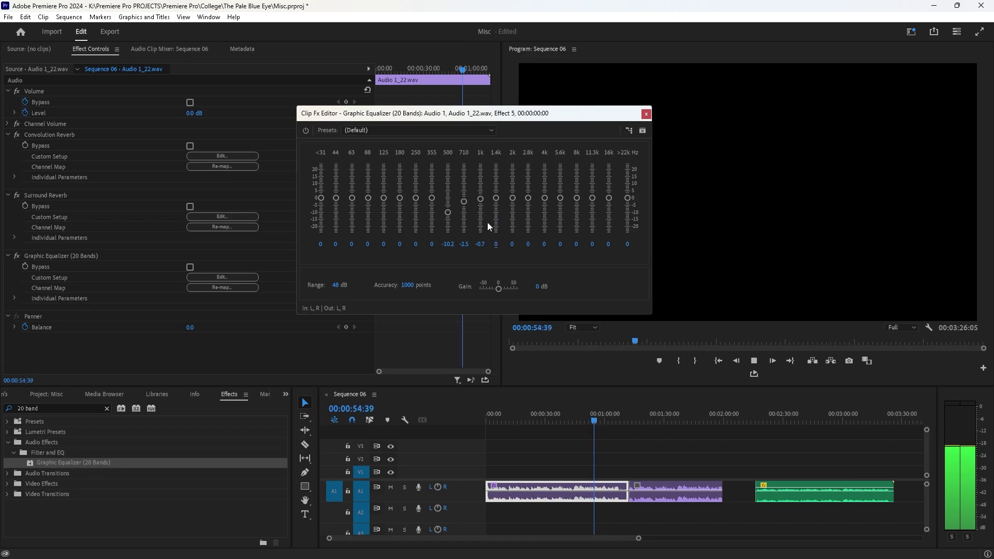
Step: Set the 355 Hz band to -8 and 250 Hz to -4.4 while replaying from the start, and reset the 125 Hz band to 0
mouse_move(431, 198)
left_mouse_down()
mouse_move(434, 181)
mouse_move(432, 214)
mouse_move(415, 172)
mouse_move(418, 229)
mouse_move(415, 205)
left_mouse_up()
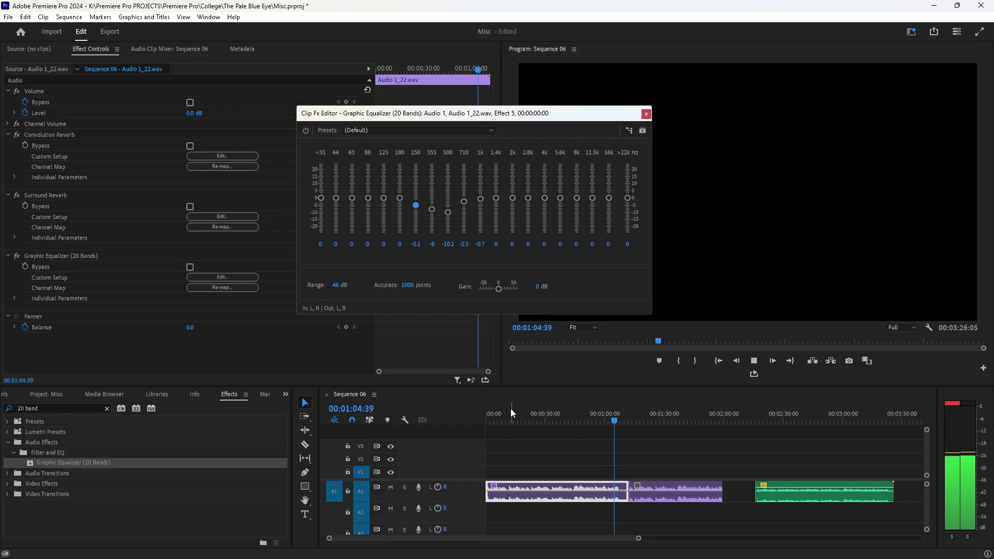
left_click(754, 362)
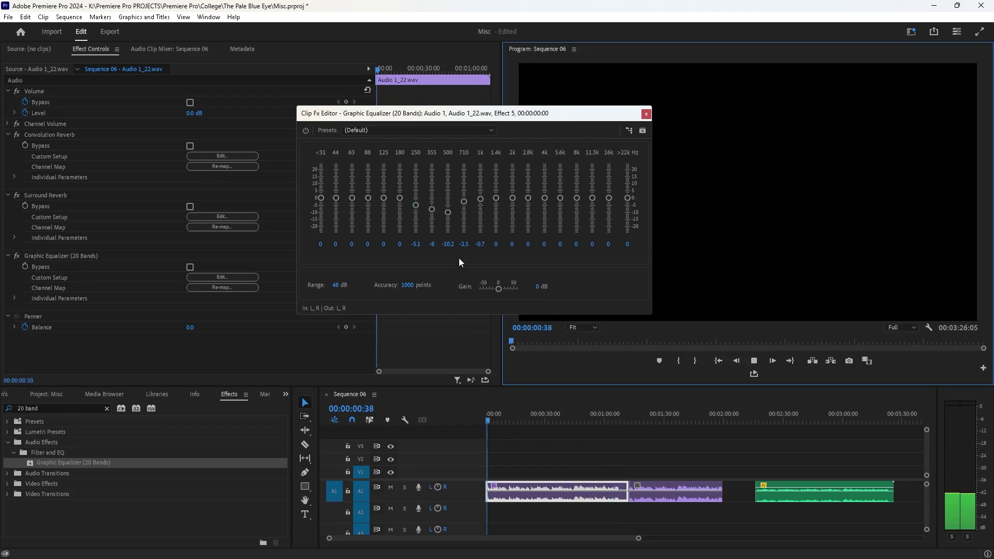
left_click_drag(415, 205, 381, 204)
left_click(384, 244)
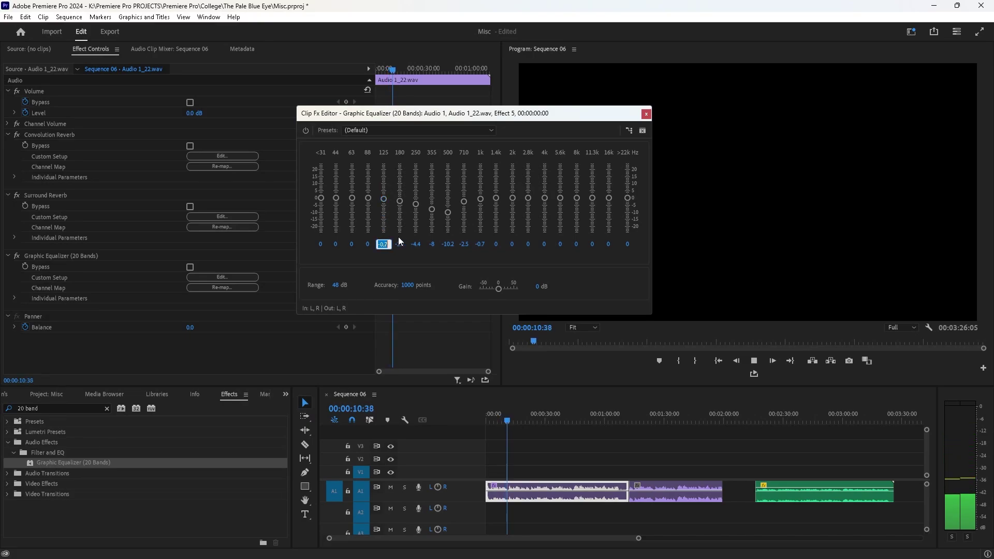
type("0")
key("Return")
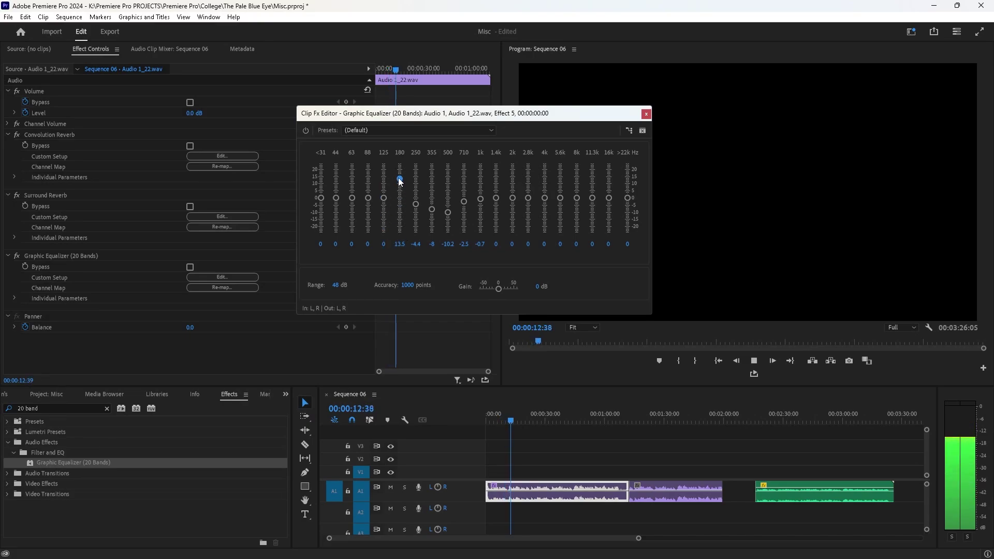
Step: Sweep the equalizer's low bands, set 180 Hz to -4 and reset the 88 Hz and 125 Hz bands to 0
left_click_drag(400, 180, 370, 204)
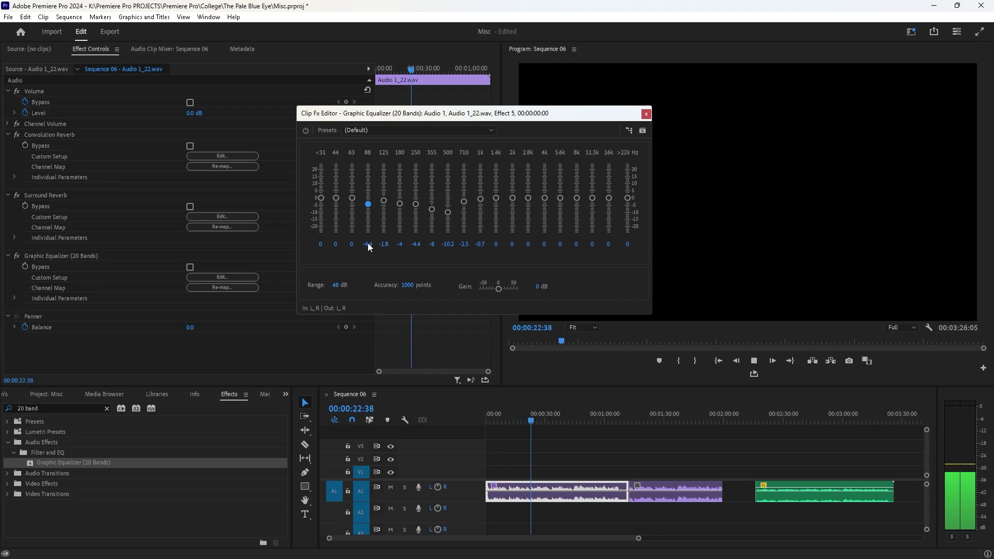
left_click(368, 244)
left_click(384, 244)
type("0")
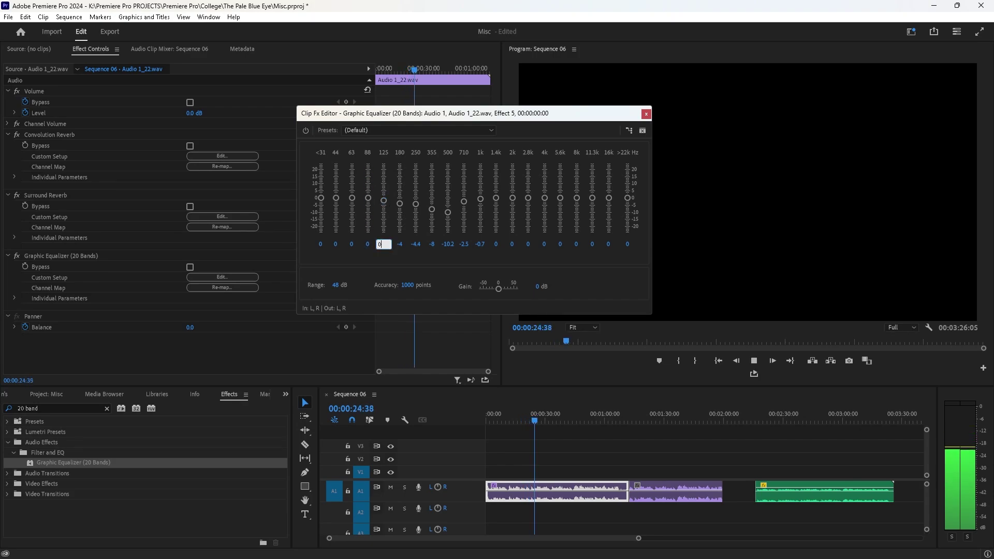
key("Return")
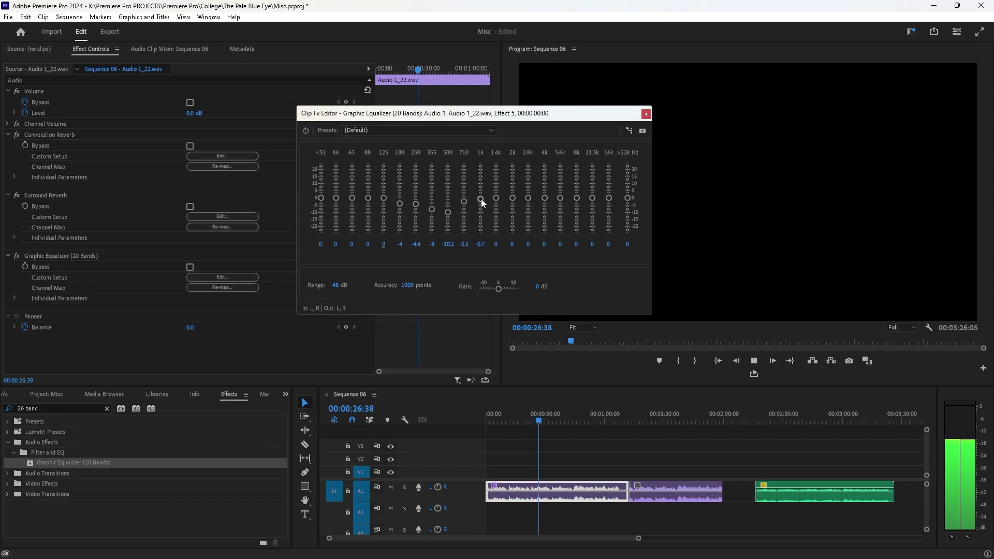
Step: Set the 2k band to -0.4 and 2.8k to -1.8, and reset the 4k band to 0 after sweeping it
left_click_drag(496, 197, 545, 232)
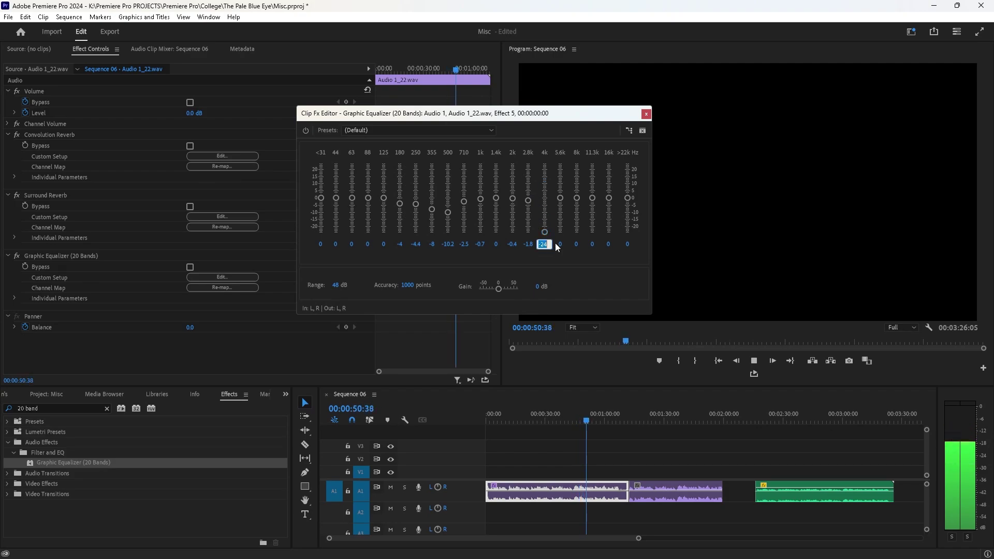
type("0")
key("Return")
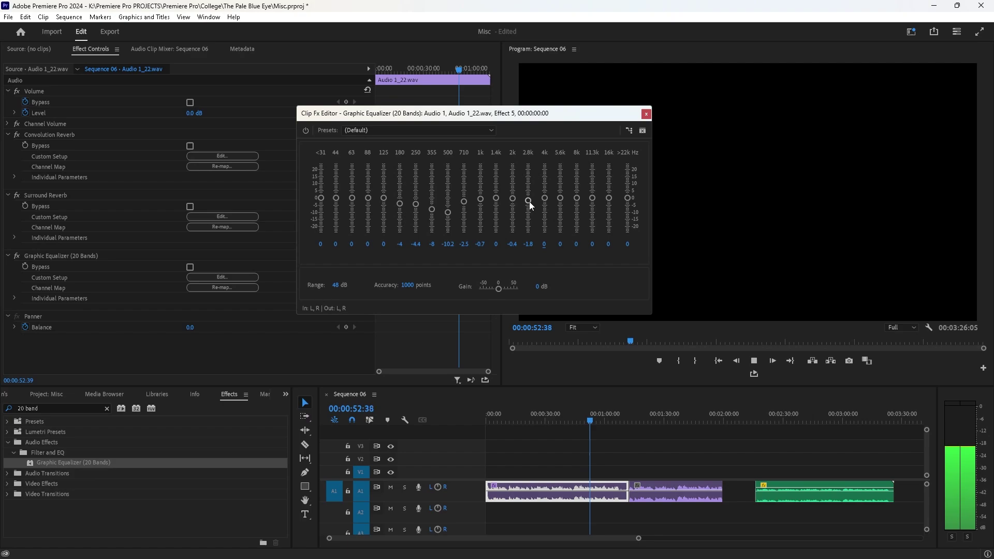
Step: Set the 2.8k band to -0.7 and 1.4k to -1.1, and return the playhead to the sequence start
left_click_drag(531, 205, 498, 202)
left_click(718, 360)
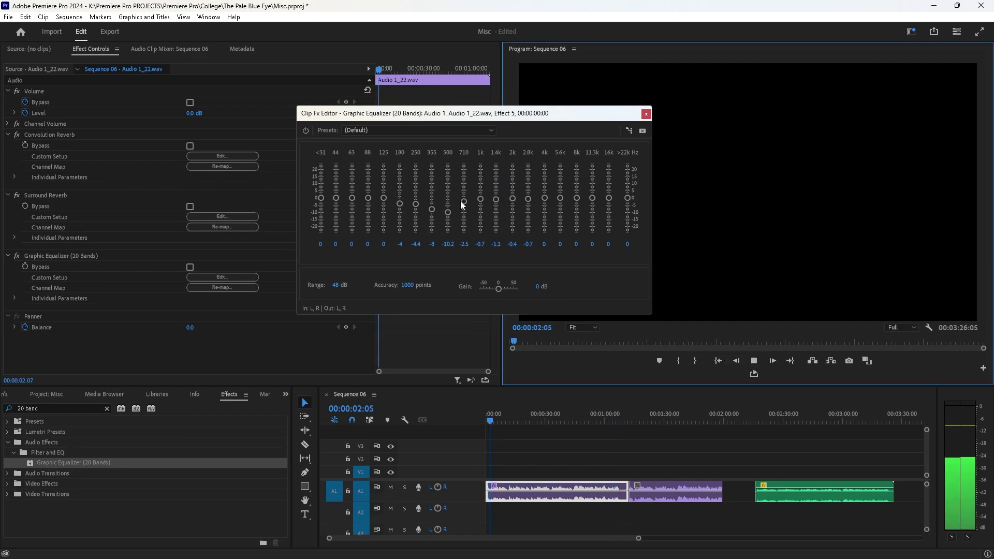
left_click(751, 362)
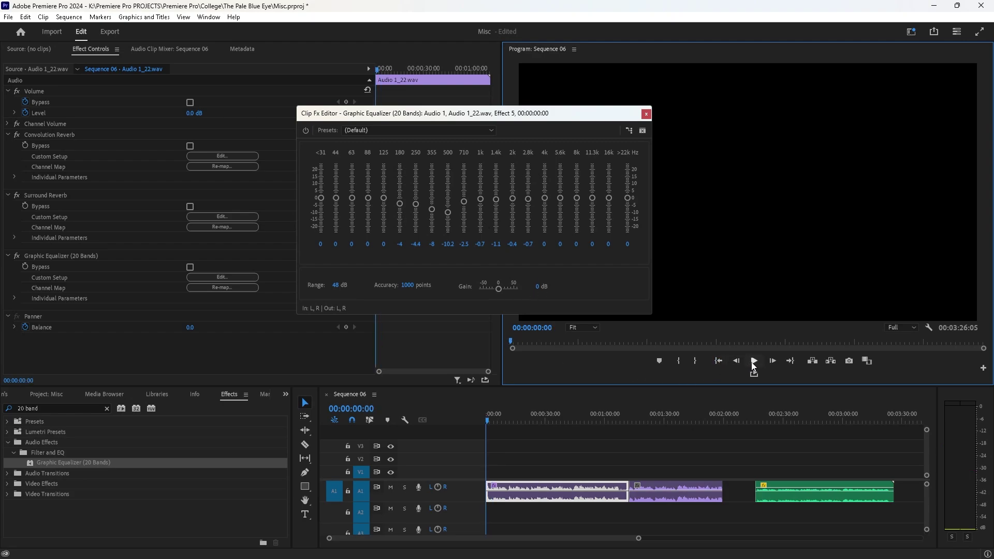
Step: Set the 710 Hz band to -10.2 while replaying the sequence from the start
left_click(752, 363)
left_click(753, 363)
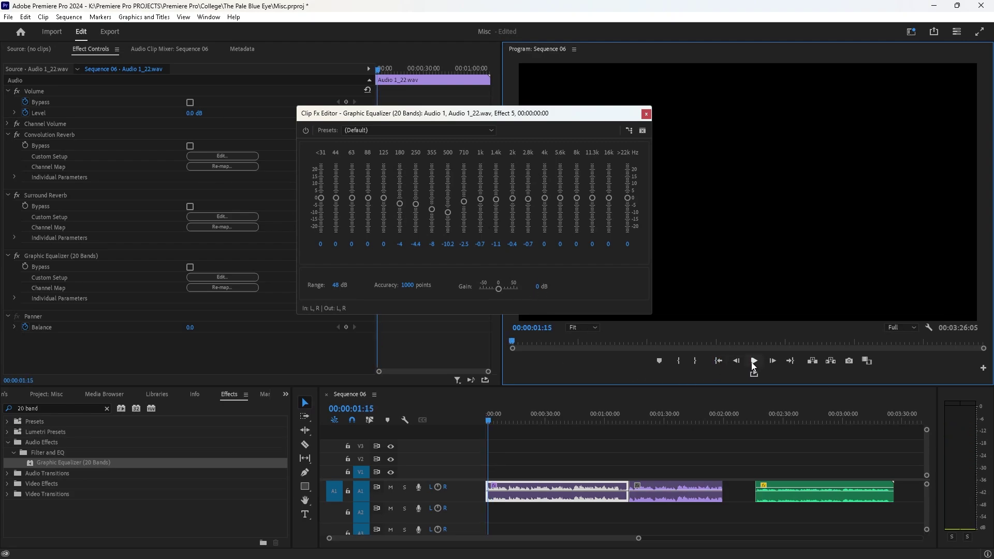
left_click(753, 361)
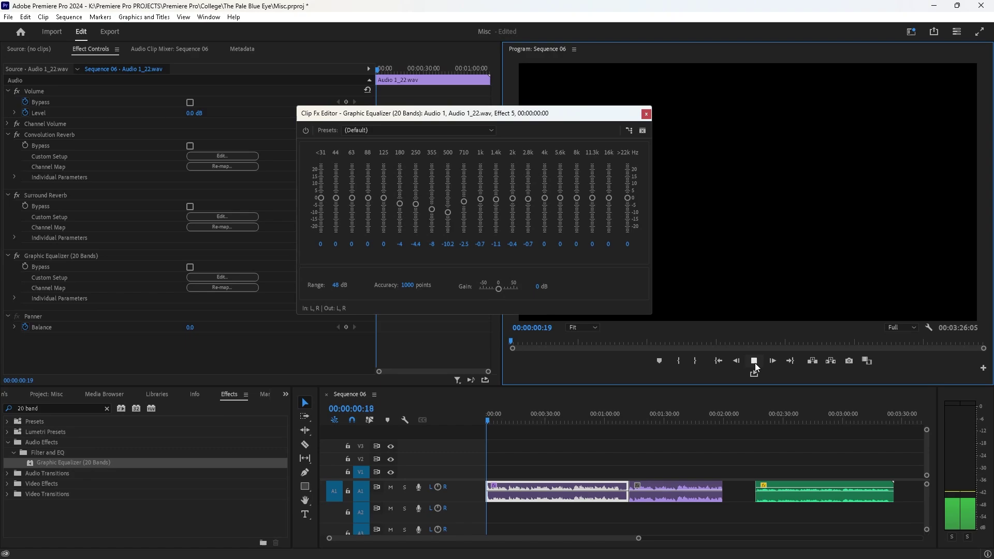
left_click(754, 362)
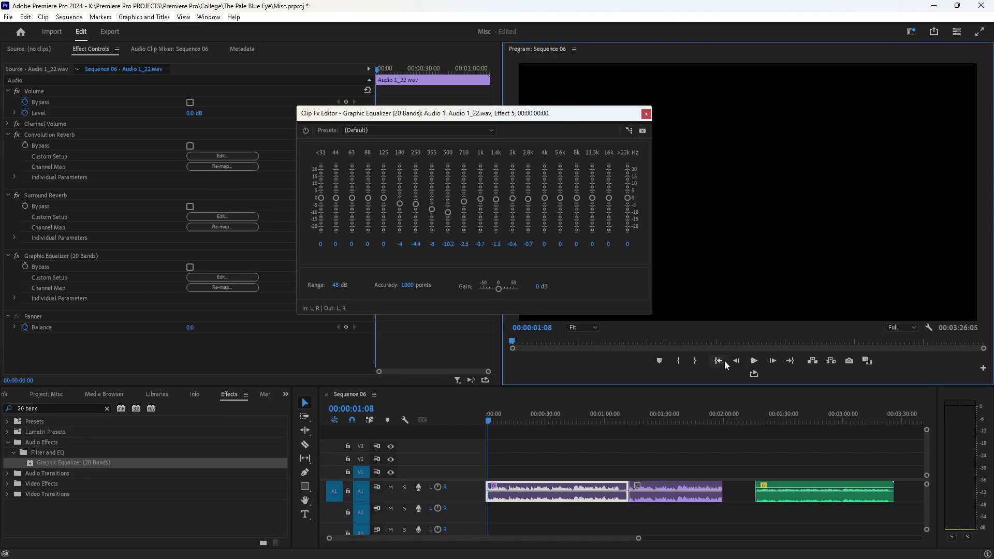
left_click(753, 360)
mouse_move(464, 202)
left_mouse_down()
mouse_move(466, 187)
mouse_move(465, 212)
left_mouse_up()
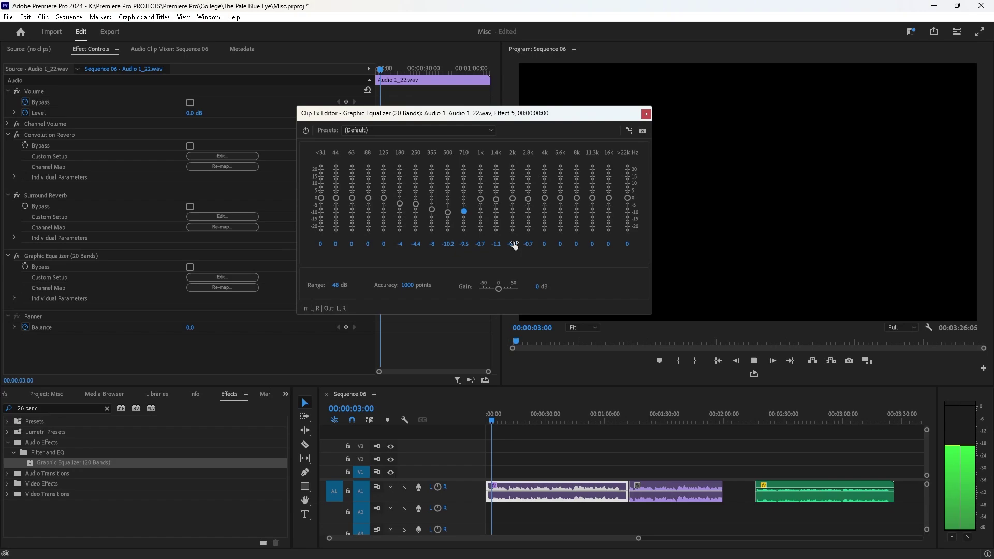
left_click(719, 360)
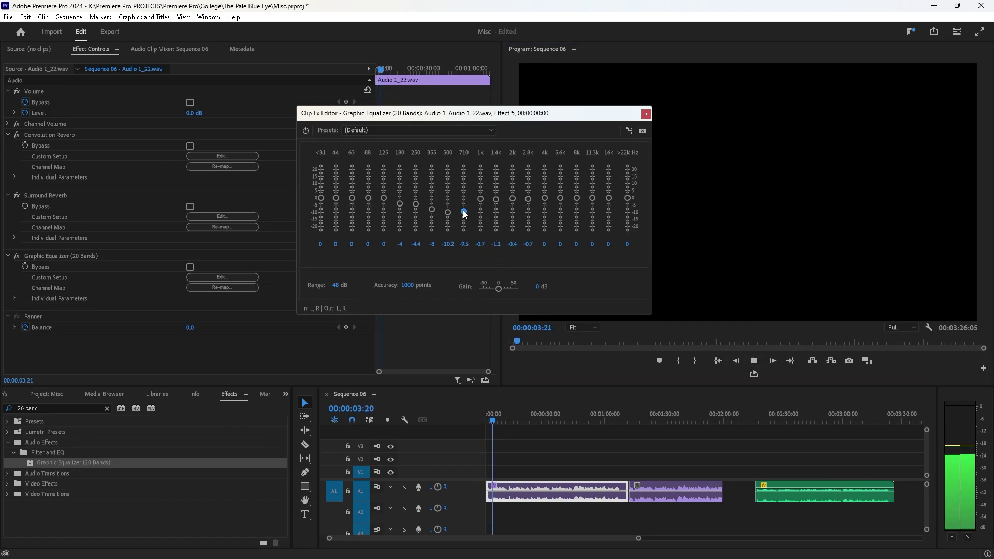
left_click_drag(463, 211, 464, 212)
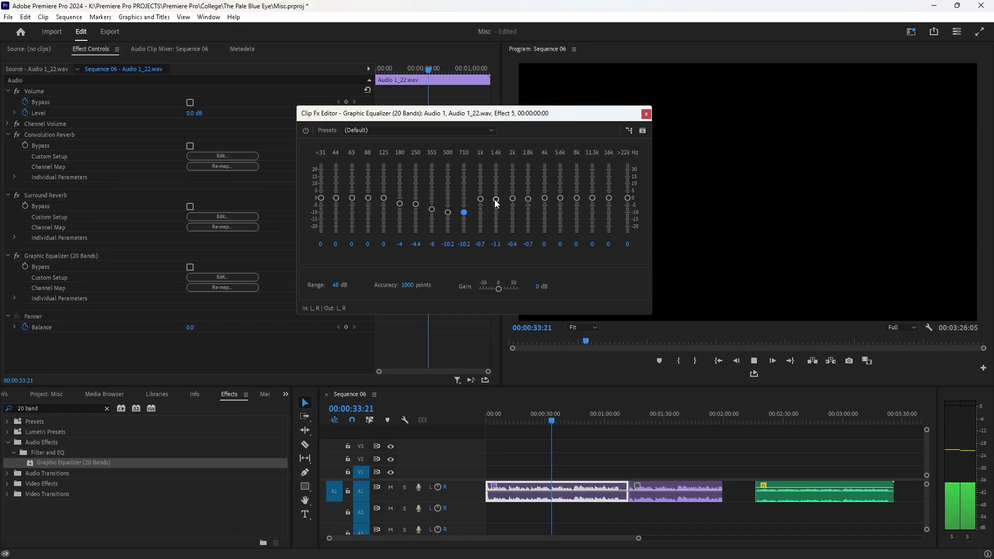
Step: Set 710 Hz to -9.8, 1k to -2.5, 1.4k to -1.5 and 2k to -1.8, then close the equalizer and stop playback
mouse_move(494, 200)
left_mouse_down()
mouse_move(498, 182)
mouse_move(498, 201)
left_mouse_up()
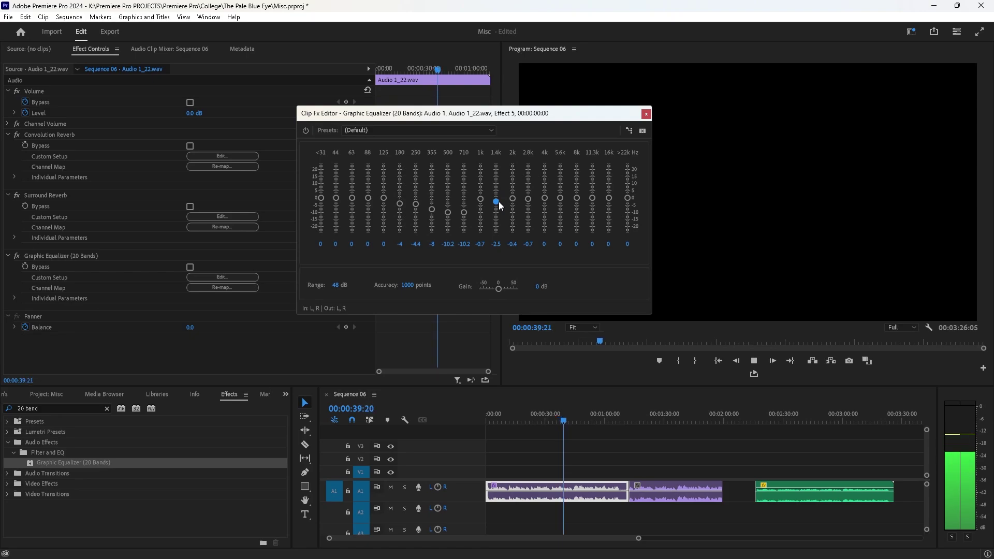
mouse_move(496, 201)
left_mouse_down()
mouse_move(497, 188)
mouse_move(497, 201)
left_mouse_up()
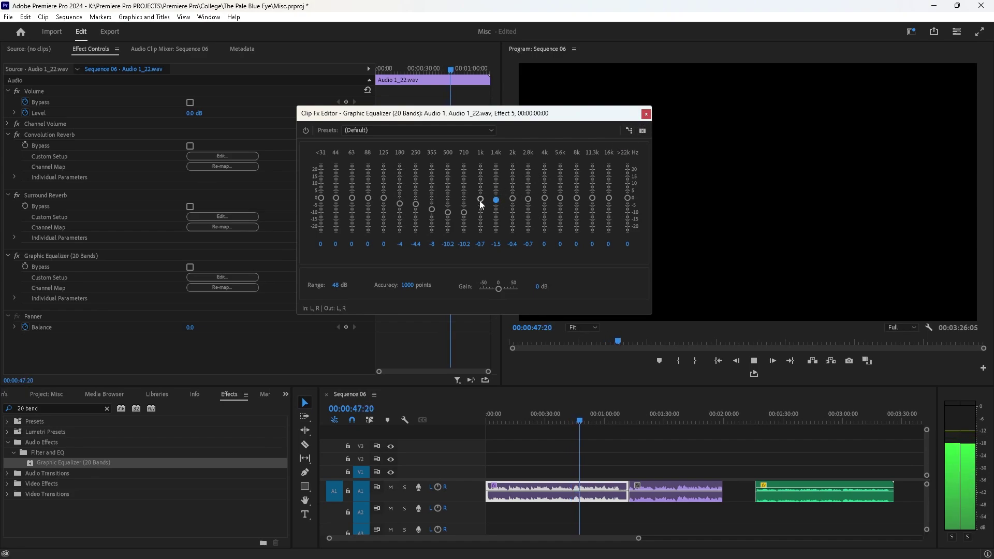
left_click_drag(481, 188, 516, 205)
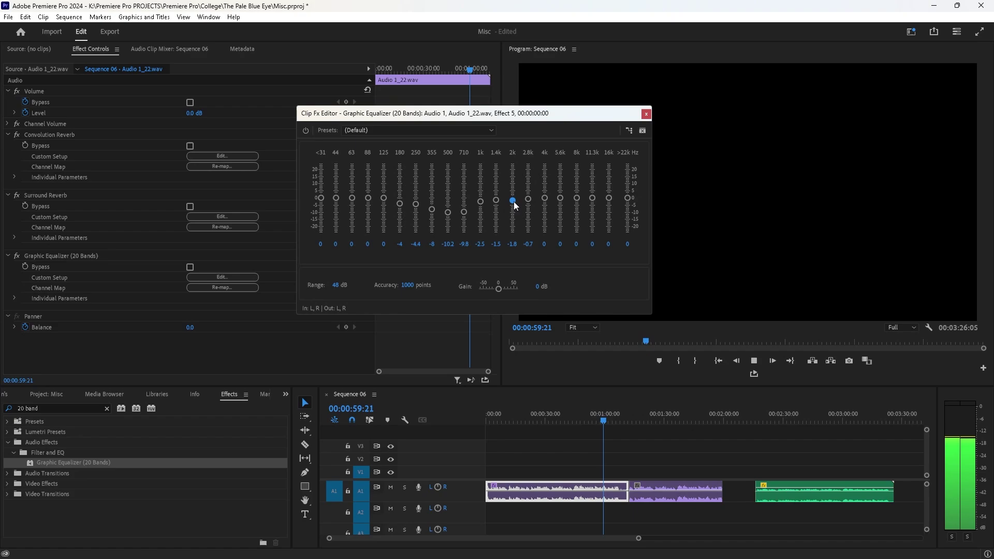
left_click(645, 114)
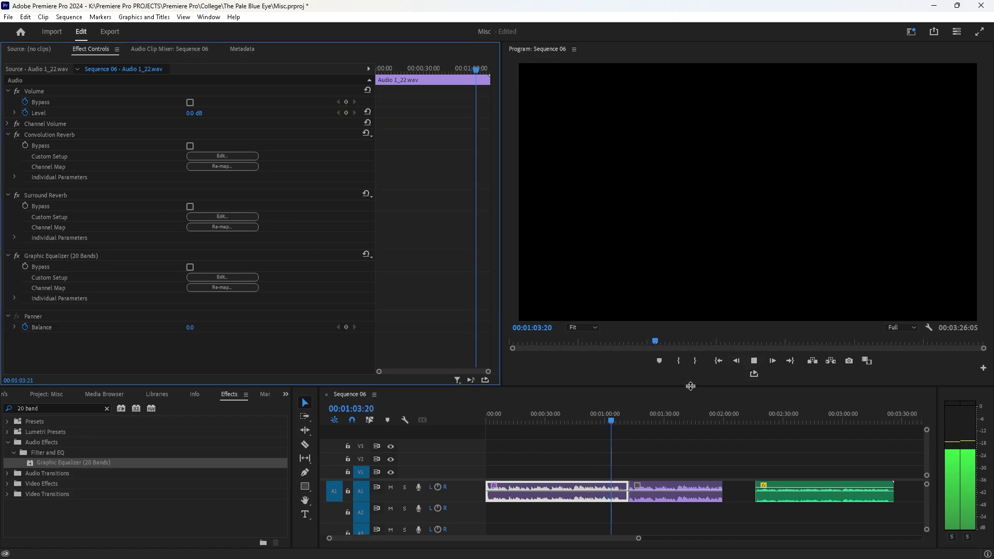
left_click(754, 361)
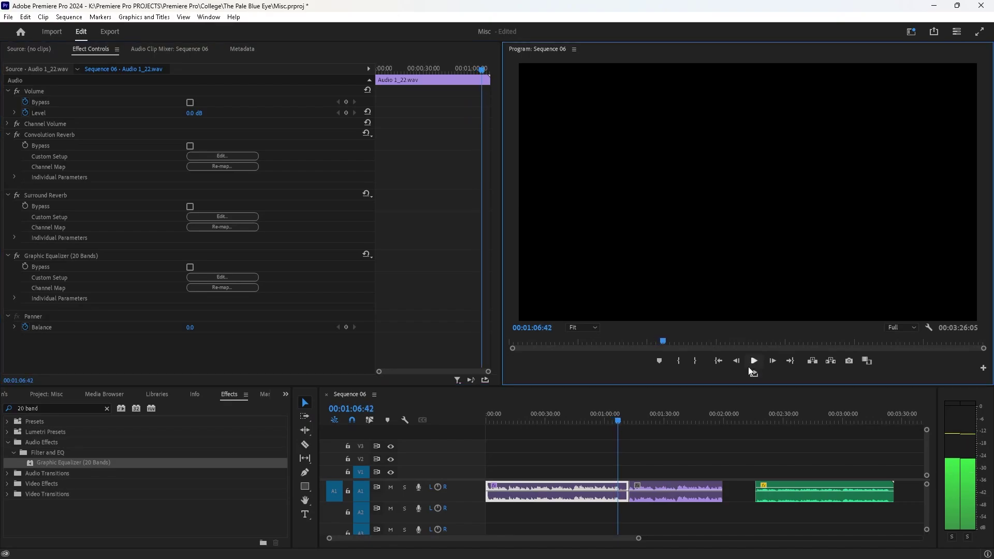
Step: Copy the first audio clip and paste its volume, equalizer, Surround Reverb and Convolution Reverb attributes onto the second purple clip
right_click(596, 497)
left_click(637, 30)
left_click(673, 494)
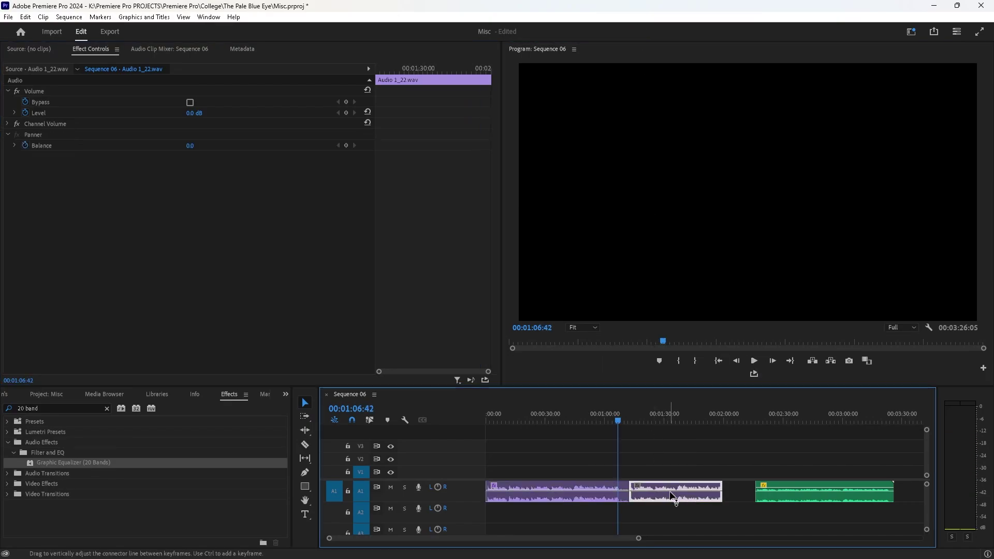
right_click(675, 494)
left_click(707, 44)
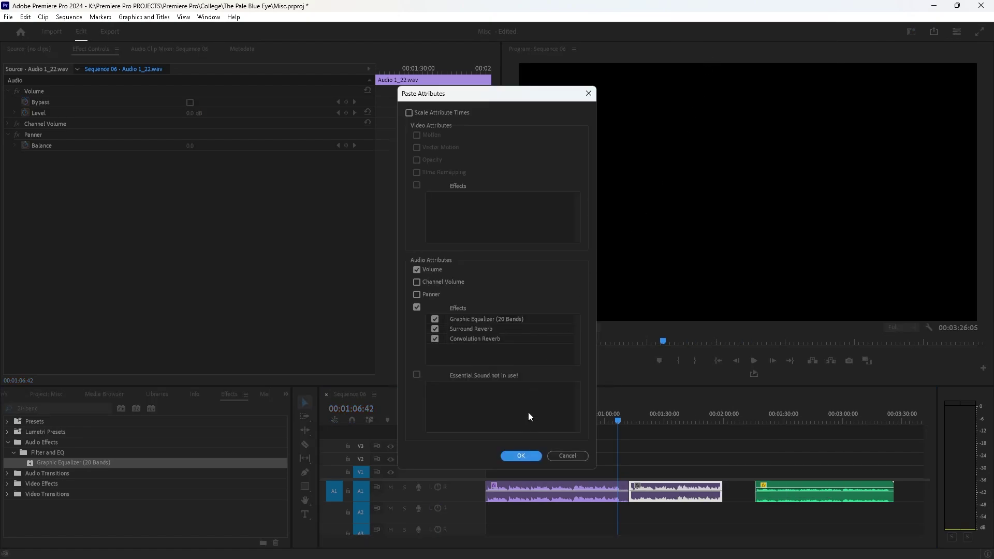
left_click(521, 455)
Step: Play the end of the first clip, split it at 00:01:07:48 and delete the leftover piece before the second clip
left_click(620, 416)
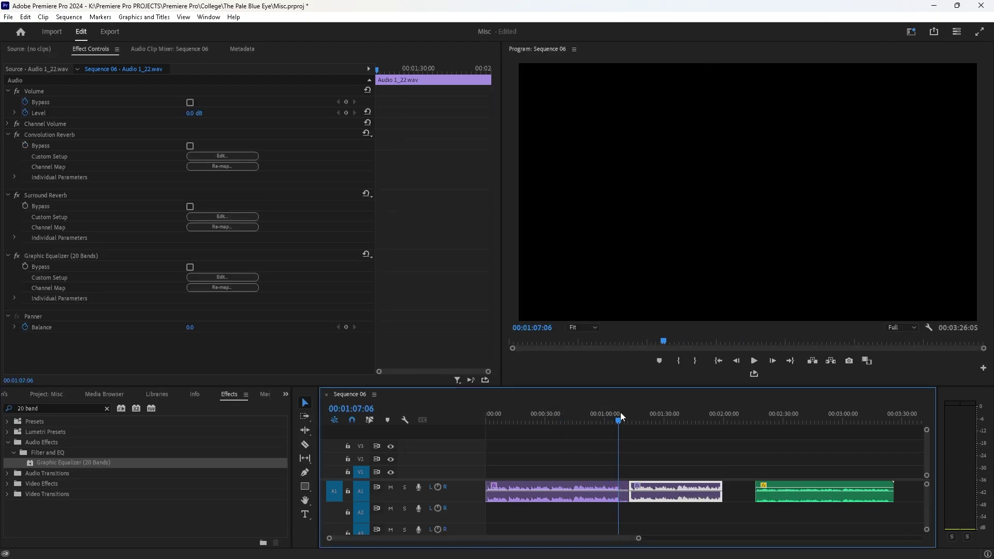
left_click(754, 361)
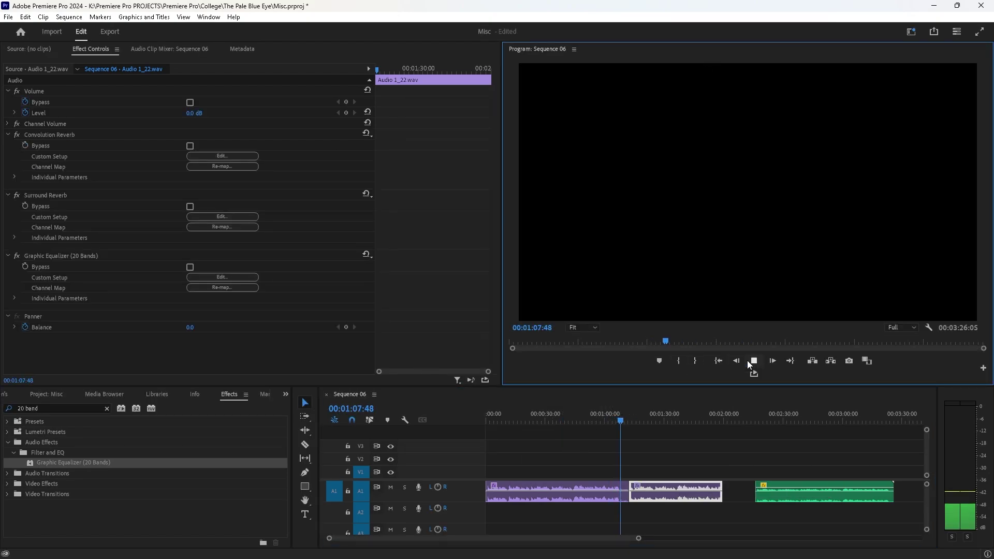
left_click(305, 444)
scroll(590, 528, "up", 5)
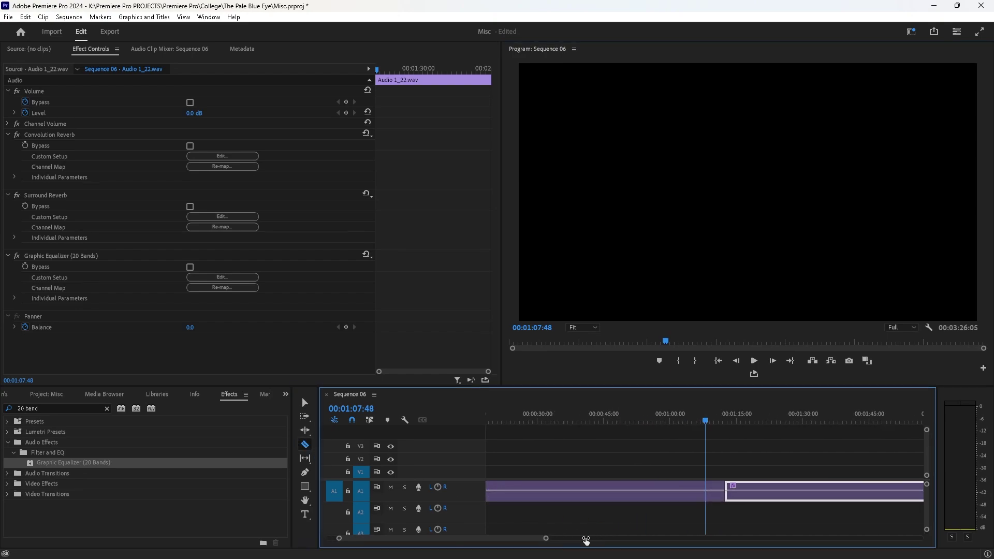
left_click(706, 492)
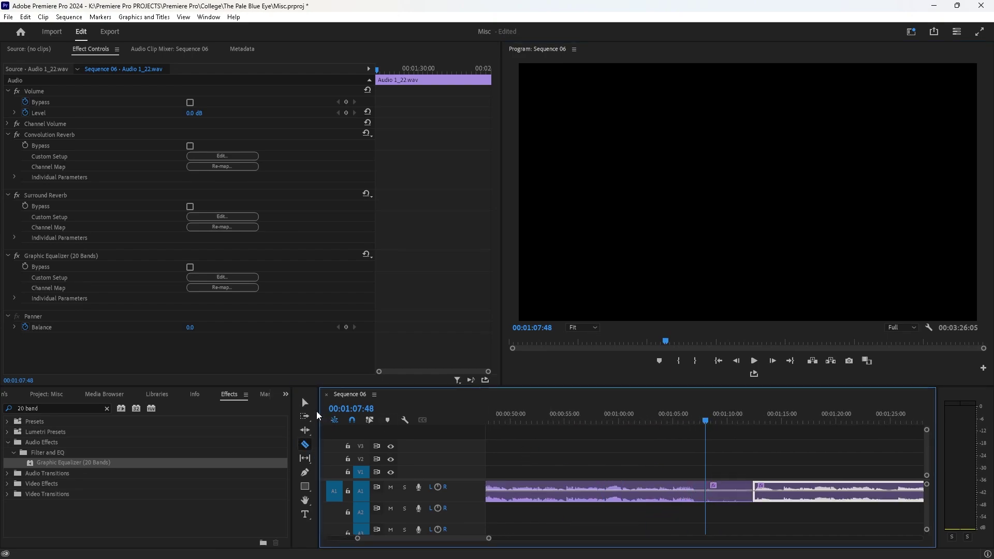
left_click(305, 402)
left_click(717, 499)
key("Delete")
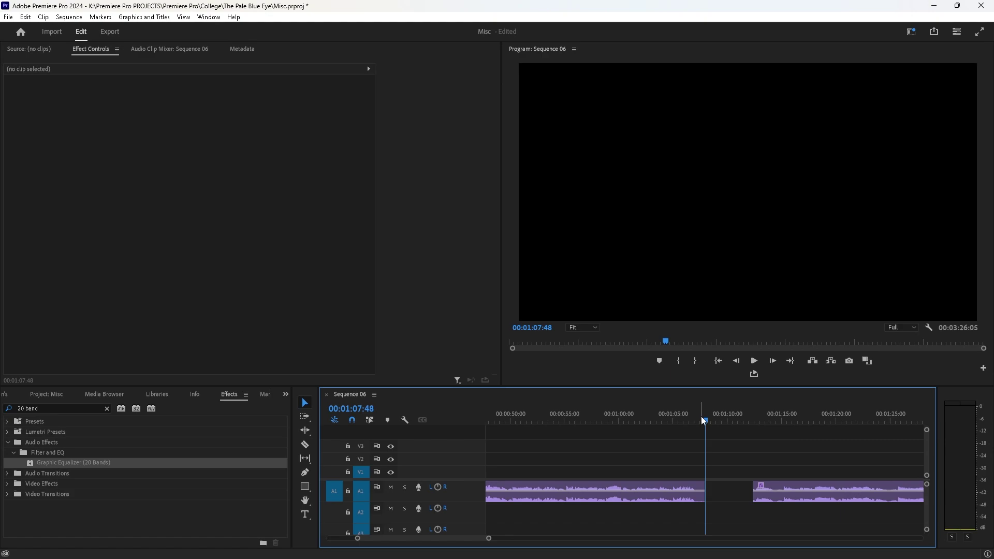
Step: Move the second clip earlier to start at about 00:01:08:29, and play across the gap between the two clips
left_click_drag(778, 502, 737, 498)
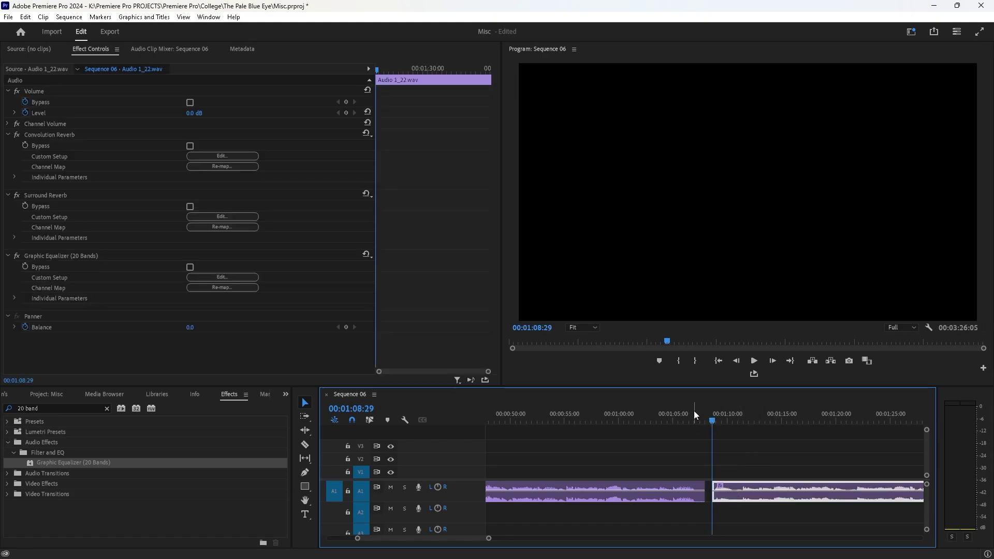
left_click(693, 414)
left_click(753, 361)
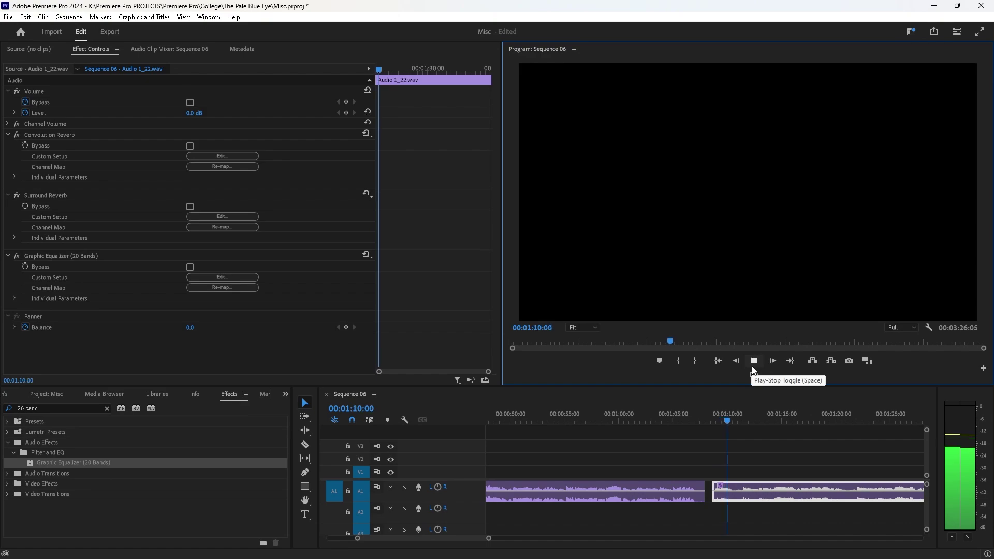
left_click(656, 420)
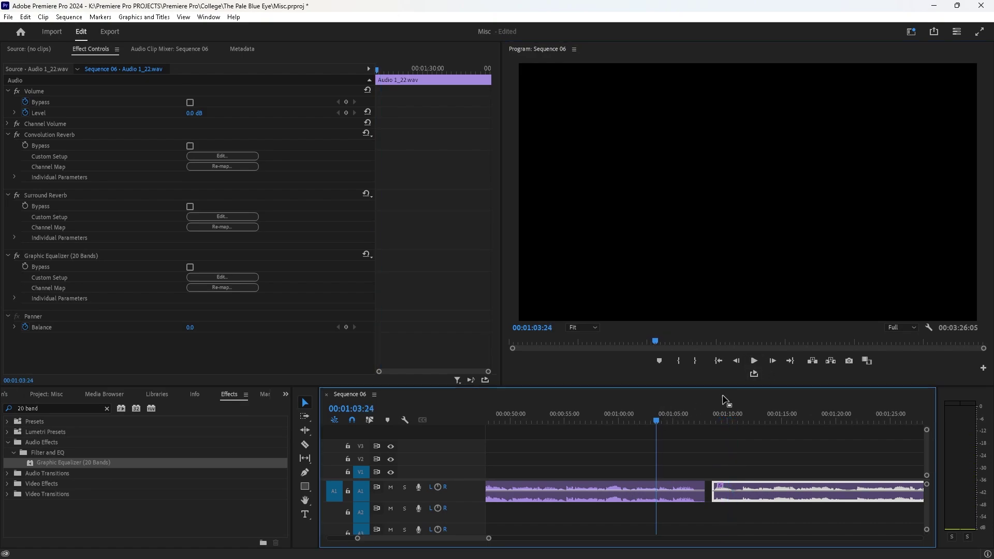
left_click(754, 364)
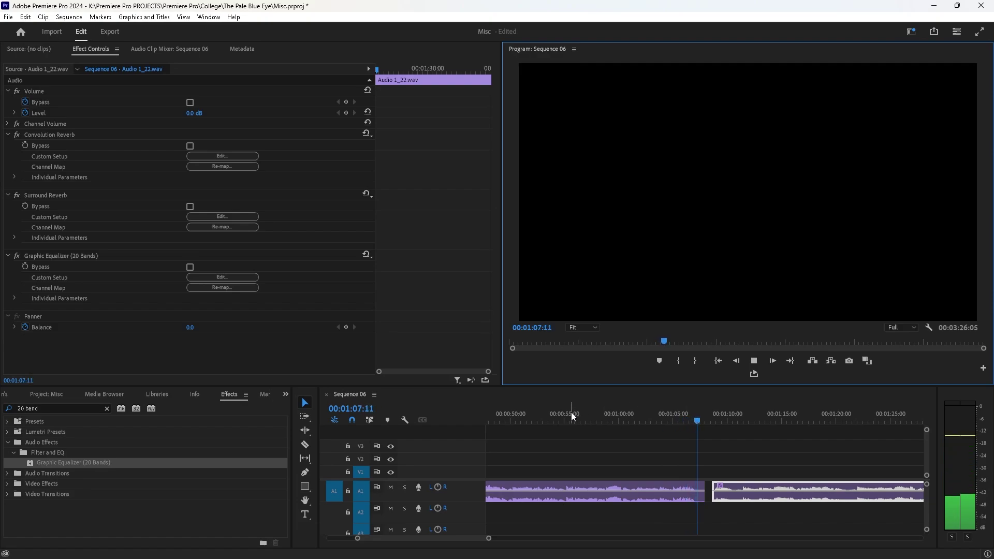
scroll(542, 537, "down", 3)
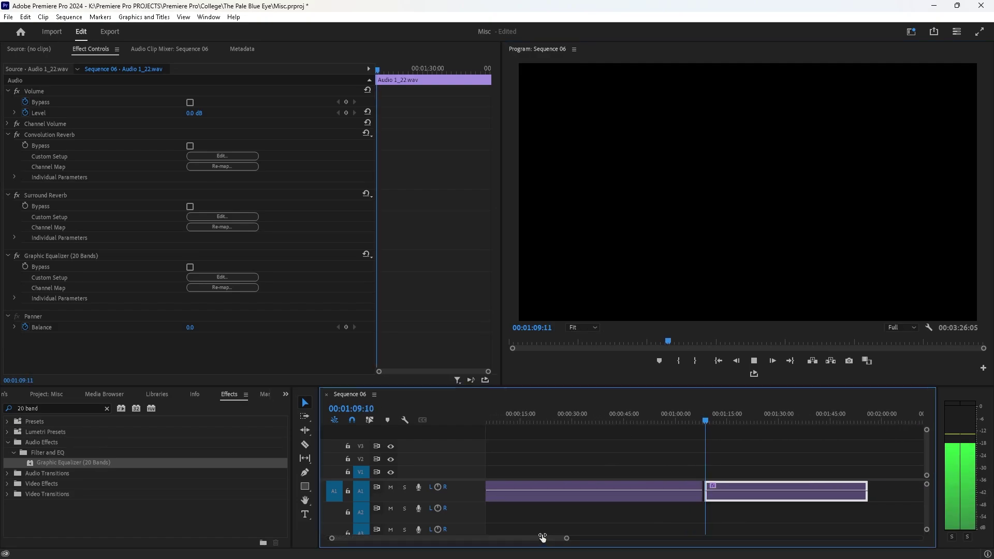
scroll(542, 537, "down", 1)
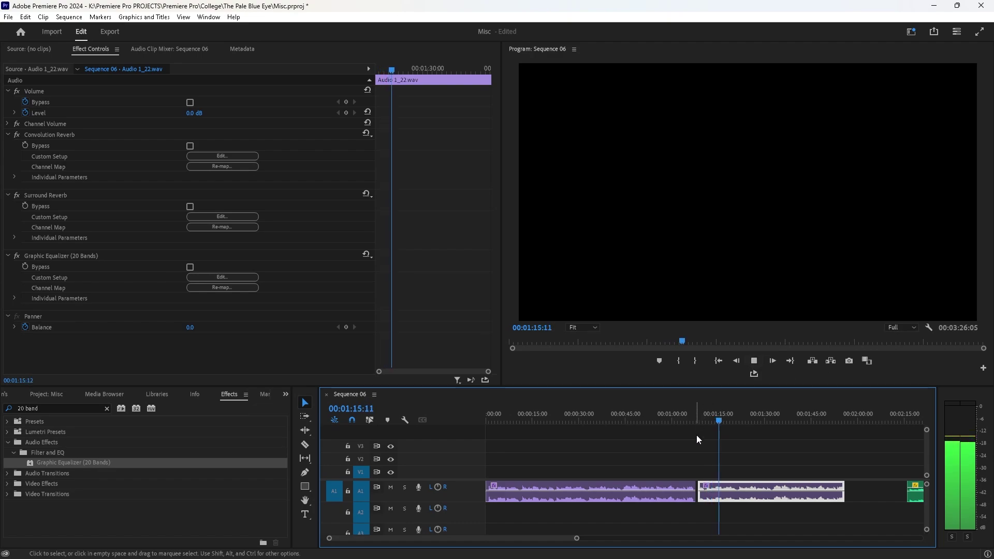
left_click(753, 361)
Step: Shift the second clip later and extend its start back to the first clip's end, twice, playing from the join
left_click_drag(760, 501, 786, 501)
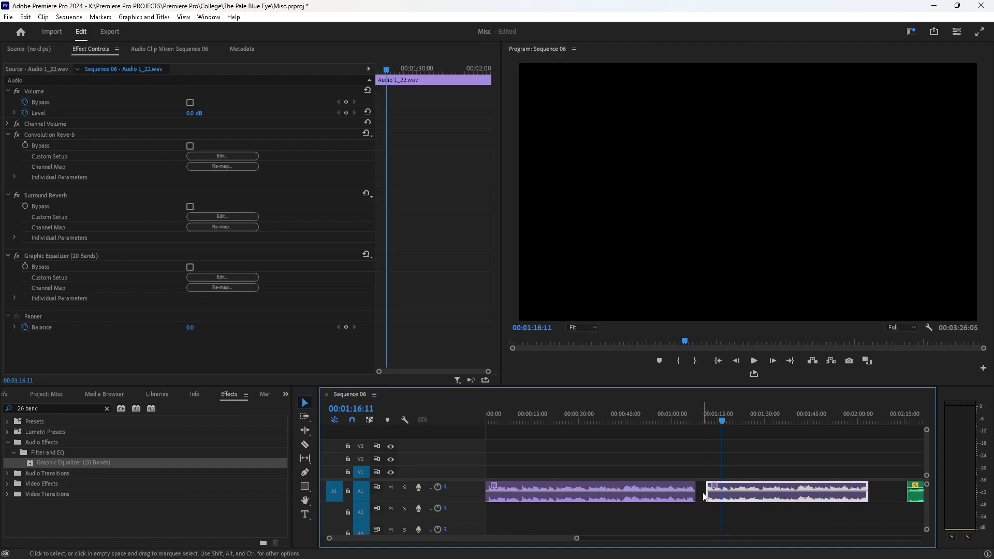
left_click_drag(704, 496, 696, 498)
left_click(706, 417)
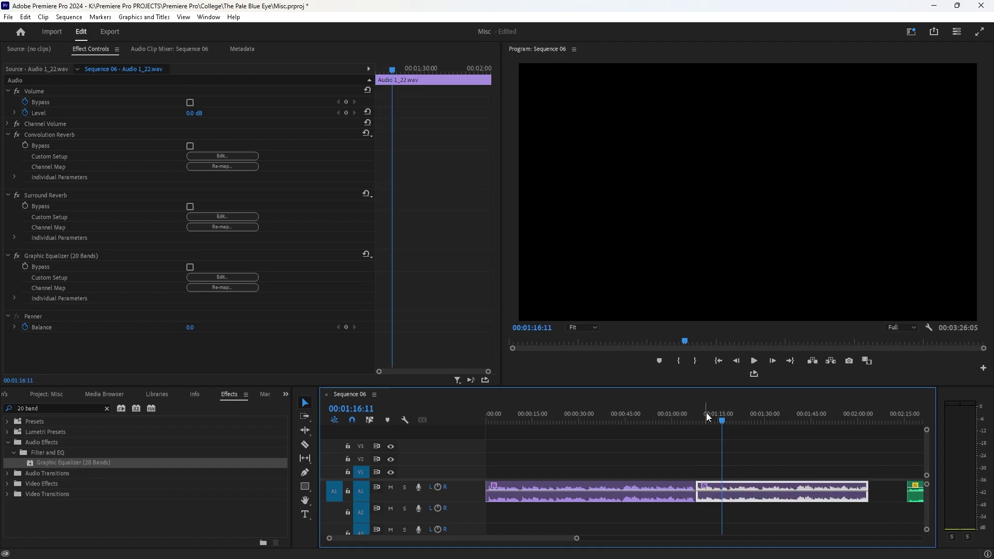
left_click(754, 361)
left_click_drag(576, 538, 636, 538)
left_click_drag(706, 502, 723, 503)
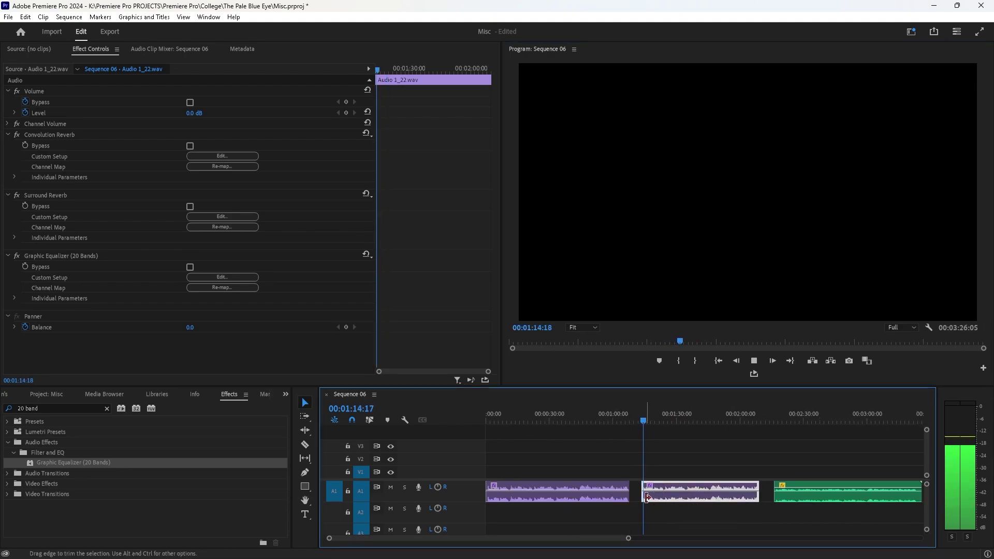
left_click_drag(647, 498, 635, 498)
left_click(630, 416)
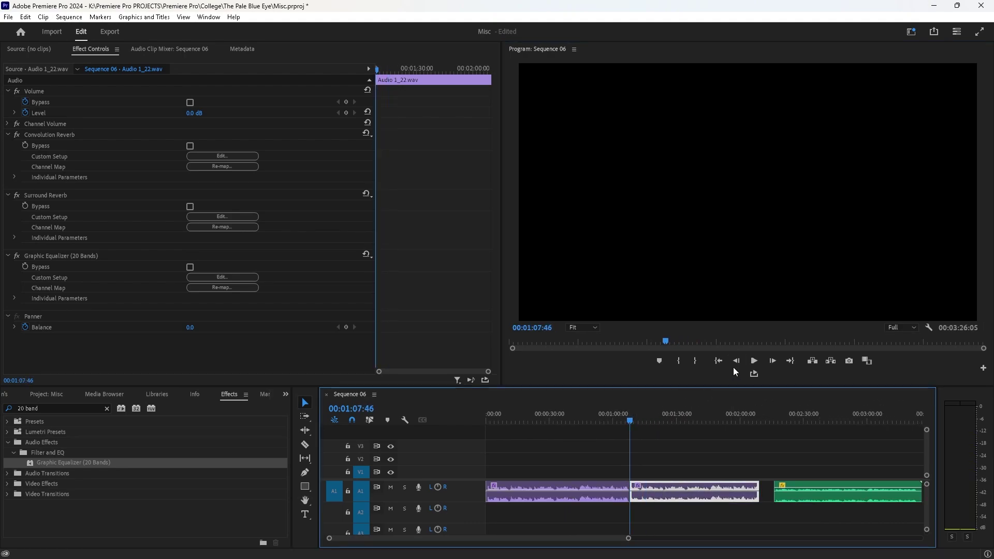
left_click(754, 361)
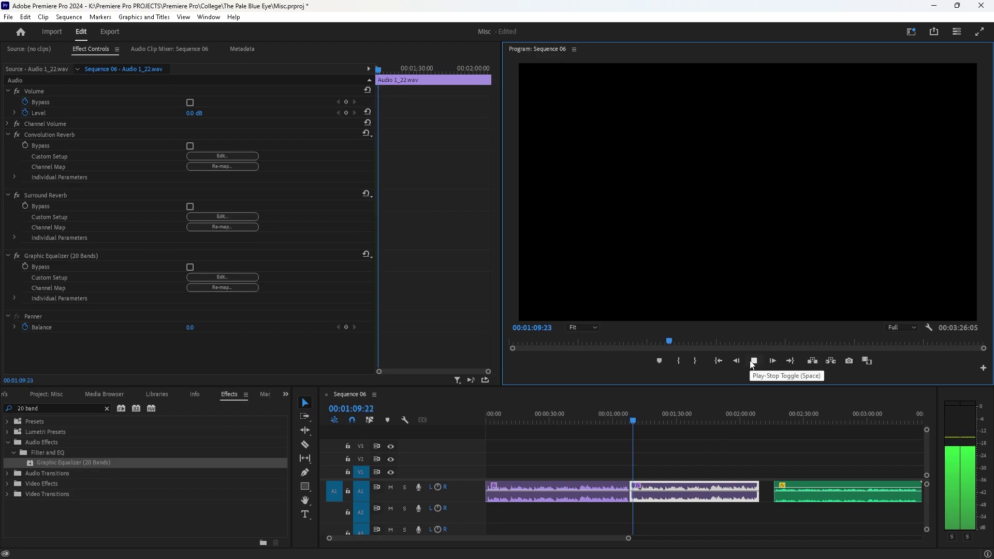
left_click(753, 360)
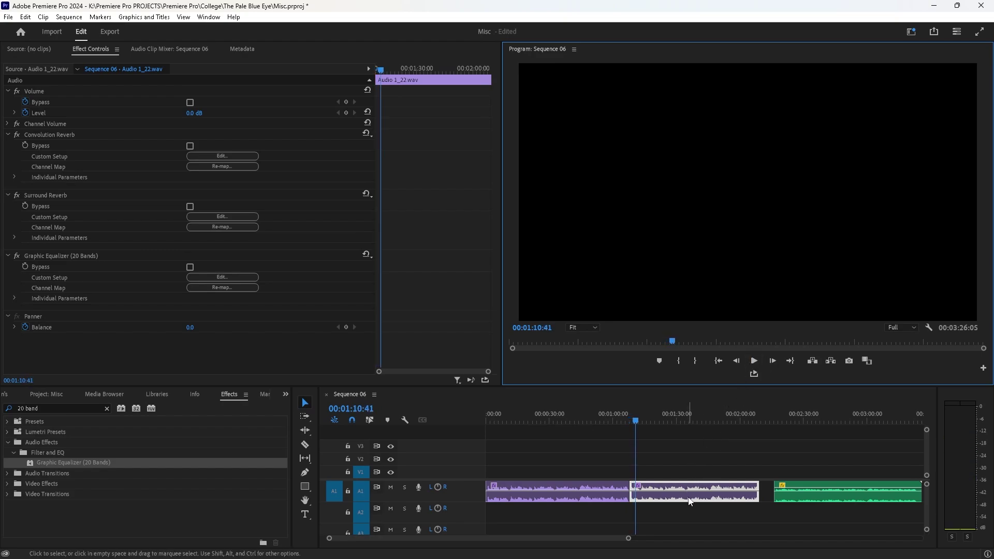
Step: Split the second clip at 00:01:10:41 and delete everything in it after that point
left_click(636, 495)
key("Delete")
left_click_drag(720, 487, 696, 495)
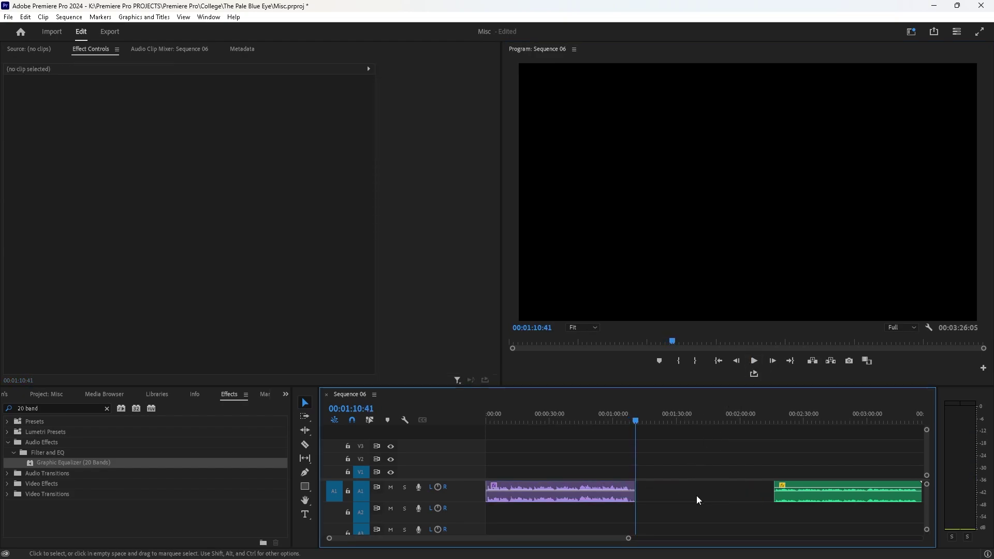
Step: Split the purple audio at 00:01:07:22 and delete the short remainder after the cut
left_click(629, 415)
left_click(305, 444)
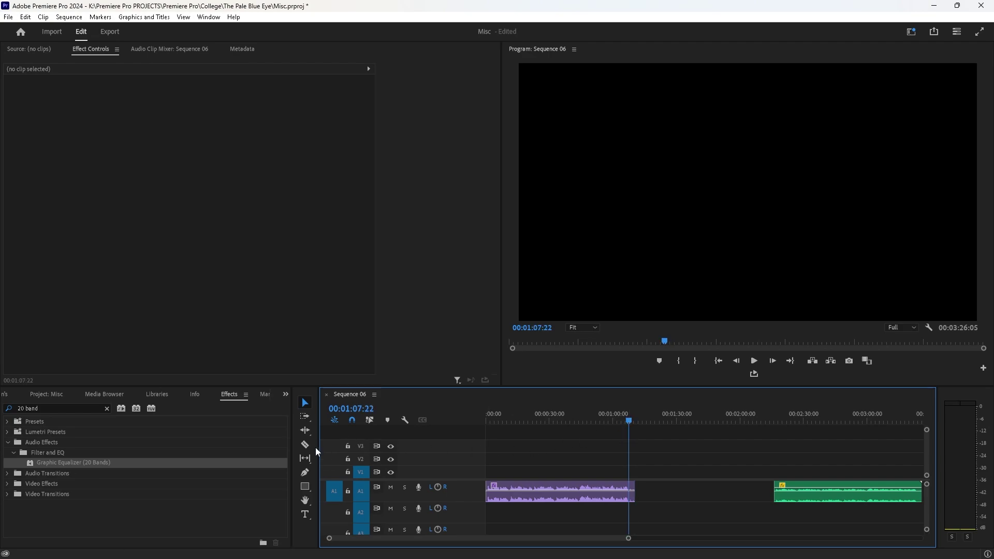
left_click(335, 420)
key("v")
key("ctrl+k")
key("=")
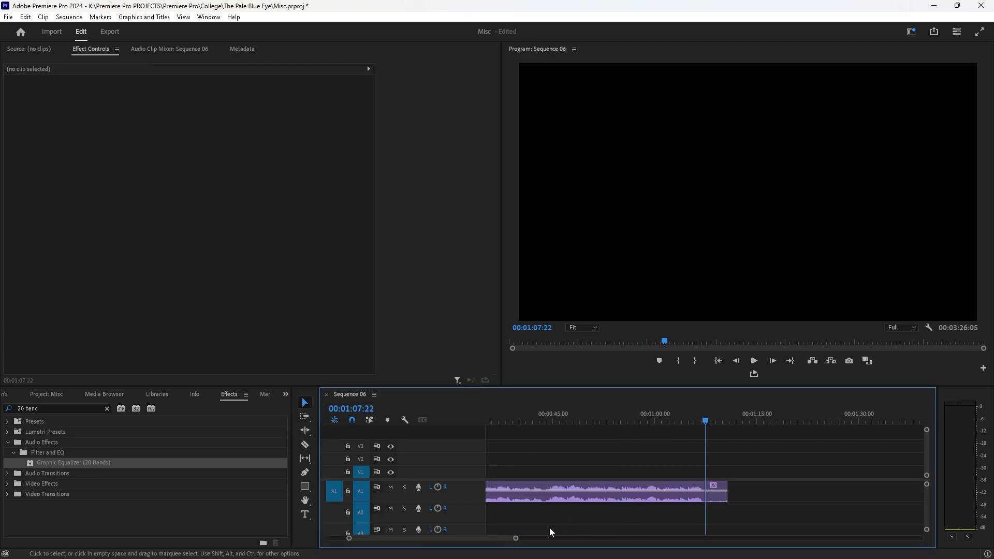
left_click(714, 493)
key("Delete")
Step: Play the last seconds of the trimmed purple clip and return the playhead to the sequence start
left_click(675, 417)
left_click(753, 368)
left_click(753, 367)
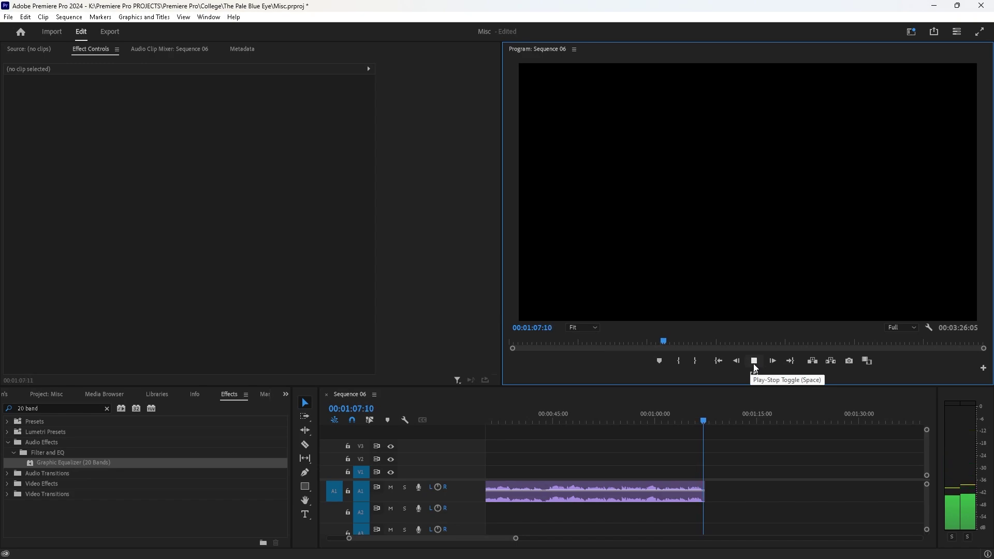
left_click(753, 366)
left_click(724, 364)
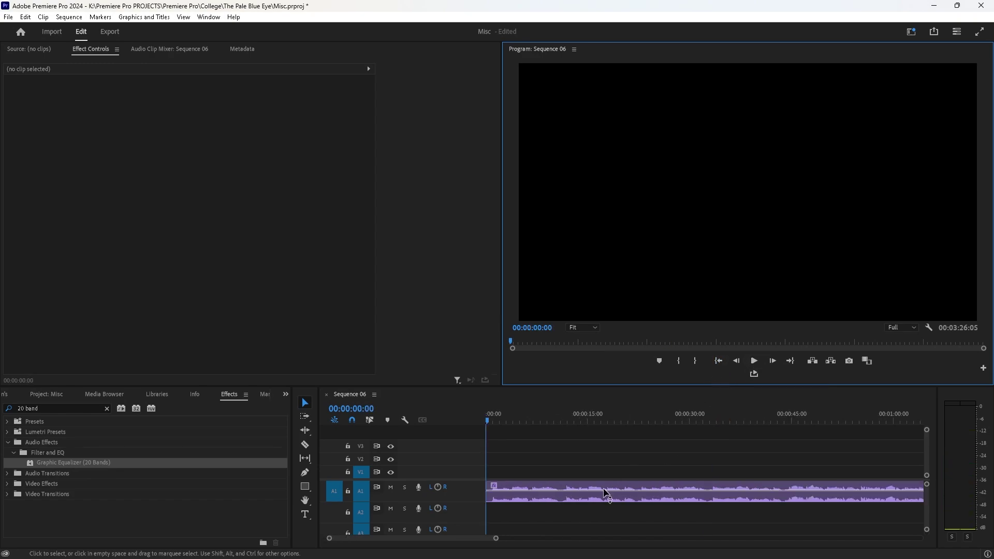
Step: Search the effects for "single" and apply the Single-band Compressor to the purple audio clip on A1
left_click_drag(497, 539, 578, 537)
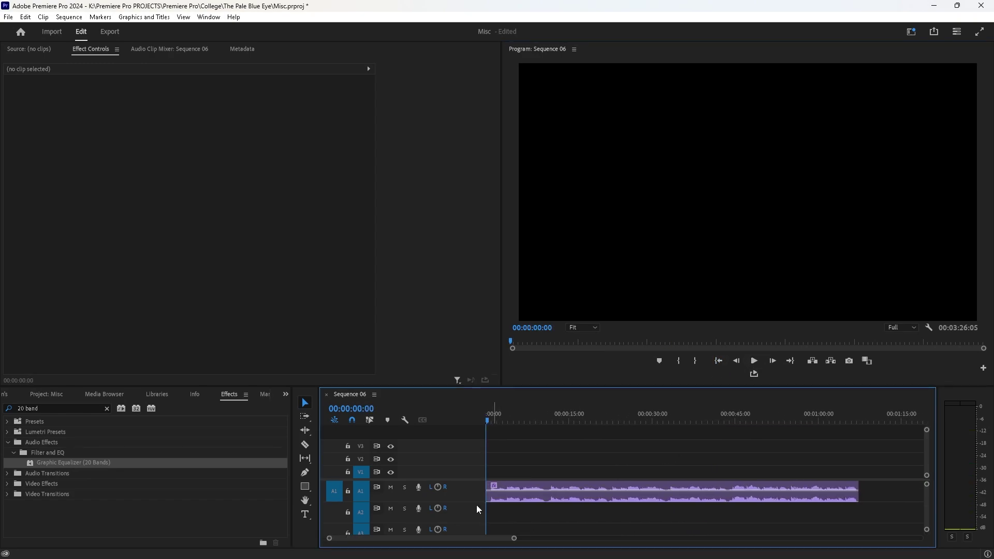
left_click(76, 406)
key("ctrl+a")
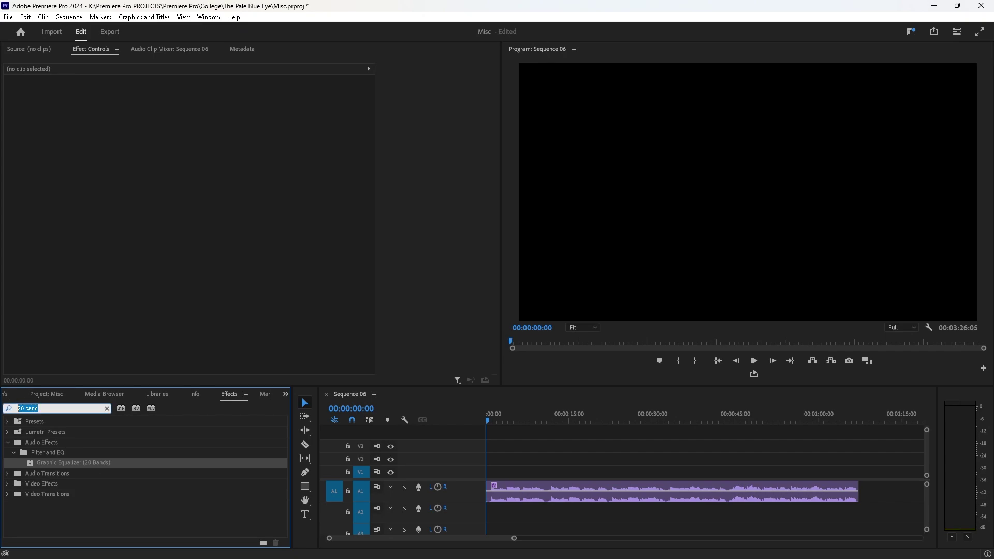
key("BackSpace")
type("single")
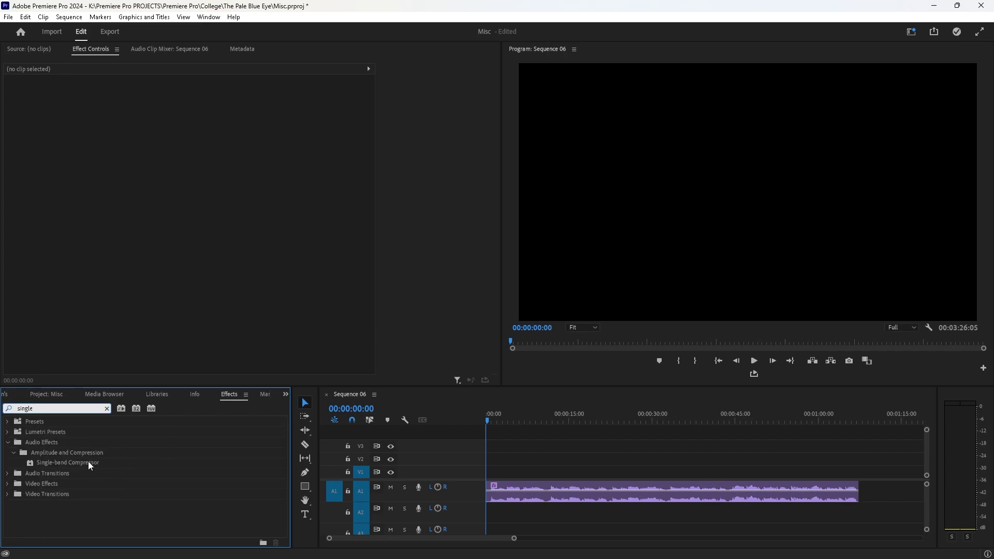
left_click_drag(88, 461, 579, 491)
Step: Start playback from the sequence start and open the Single-band Compressor's custom setup
left_click(717, 362)
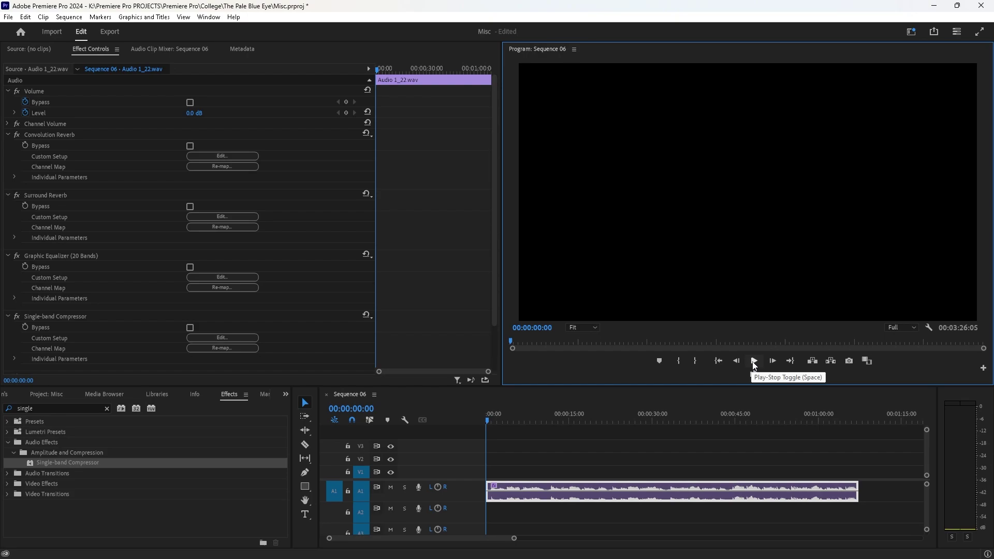
left_click(754, 362)
left_click(493, 289)
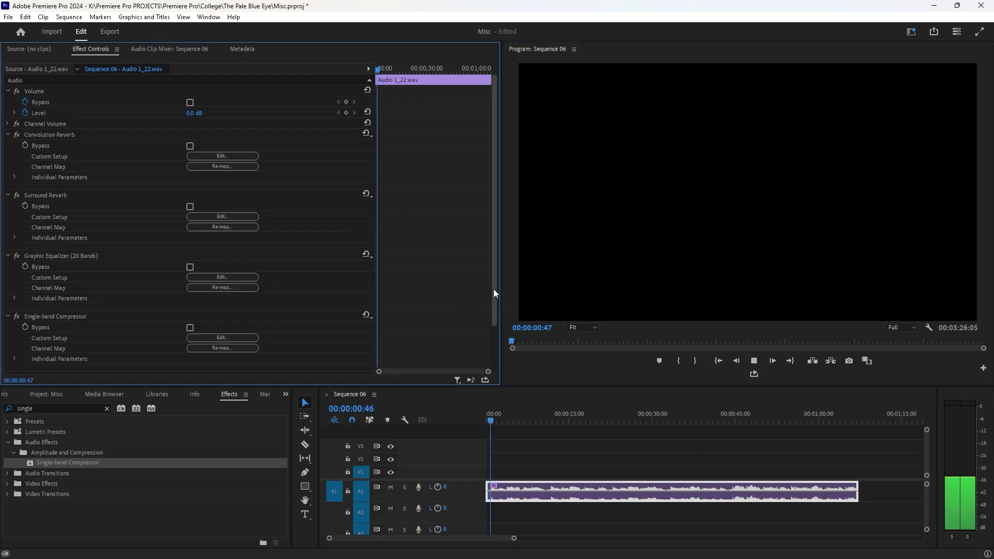
scroll(362, 295, "down", 2)
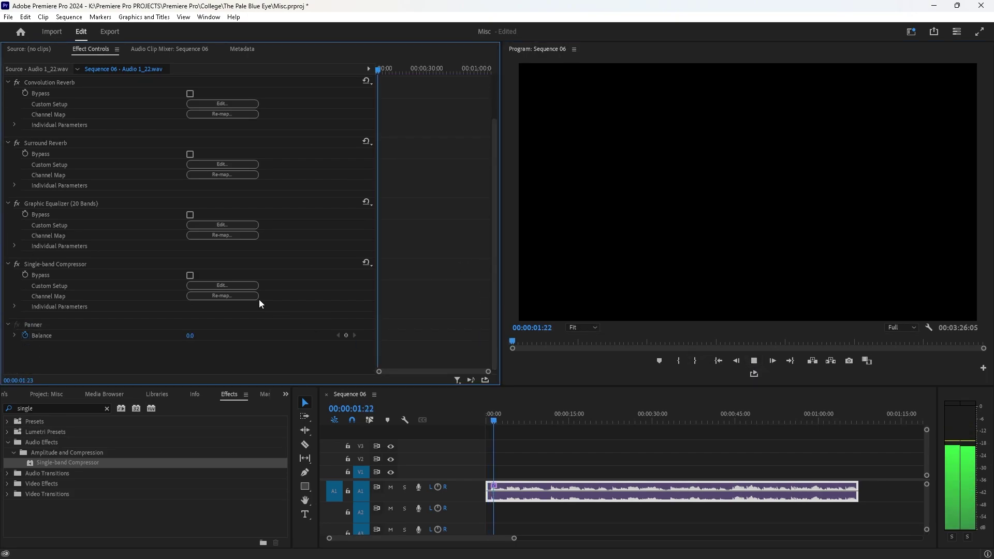
left_click(207, 286)
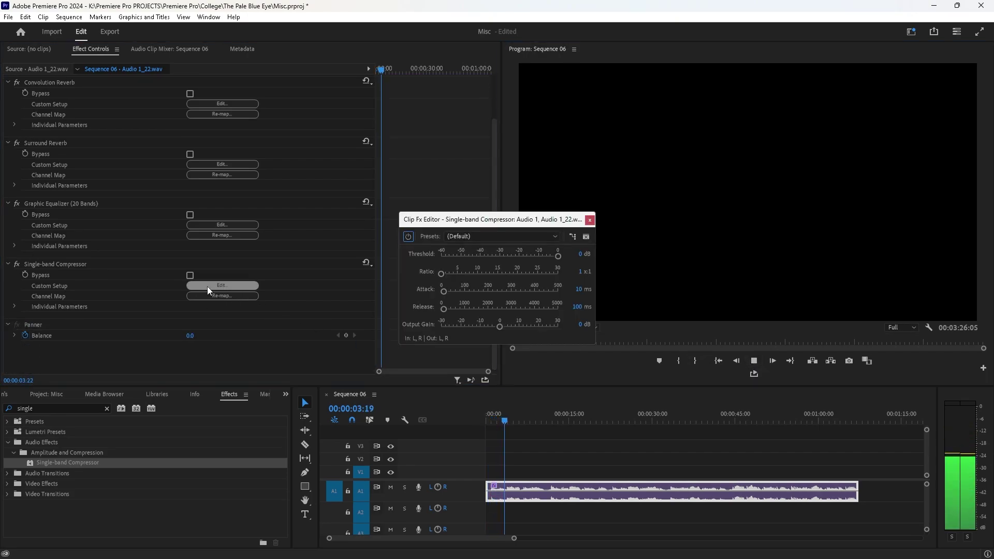
Step: Audition the compressor presets Low-Mid Enhancer and Voice Leveler while the clip plays
left_click(500, 236)
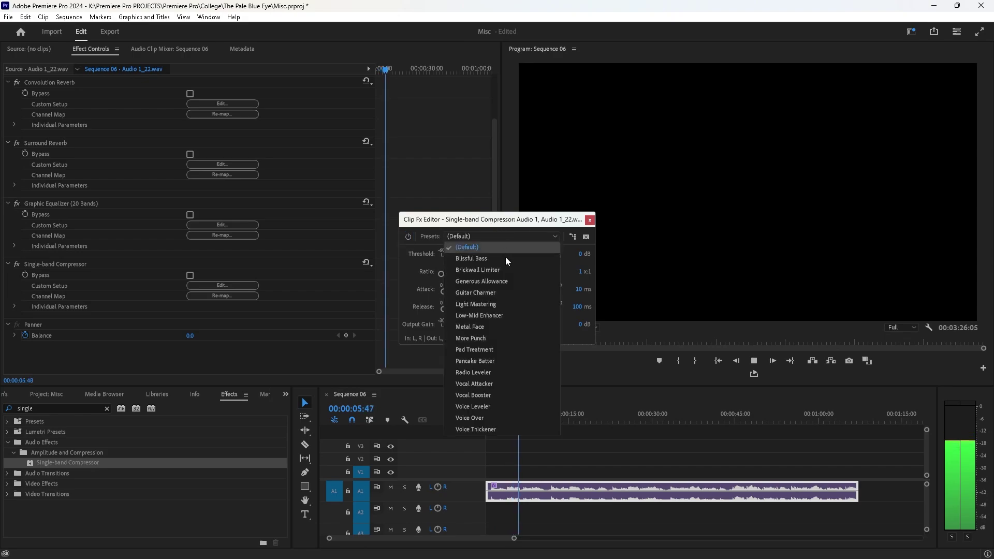
left_click(519, 313)
left_click(538, 237)
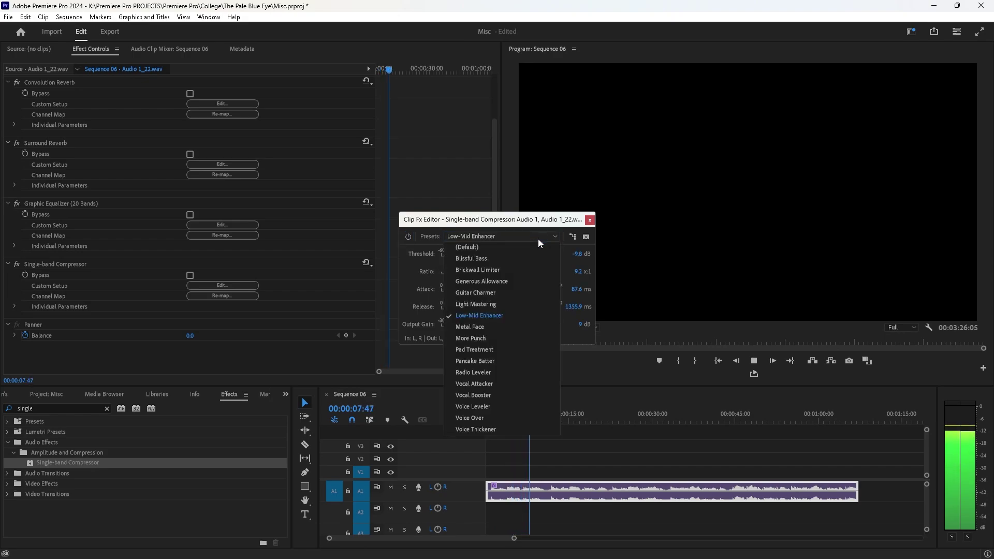
left_click(525, 402)
left_click_drag(512, 236, 421, 188)
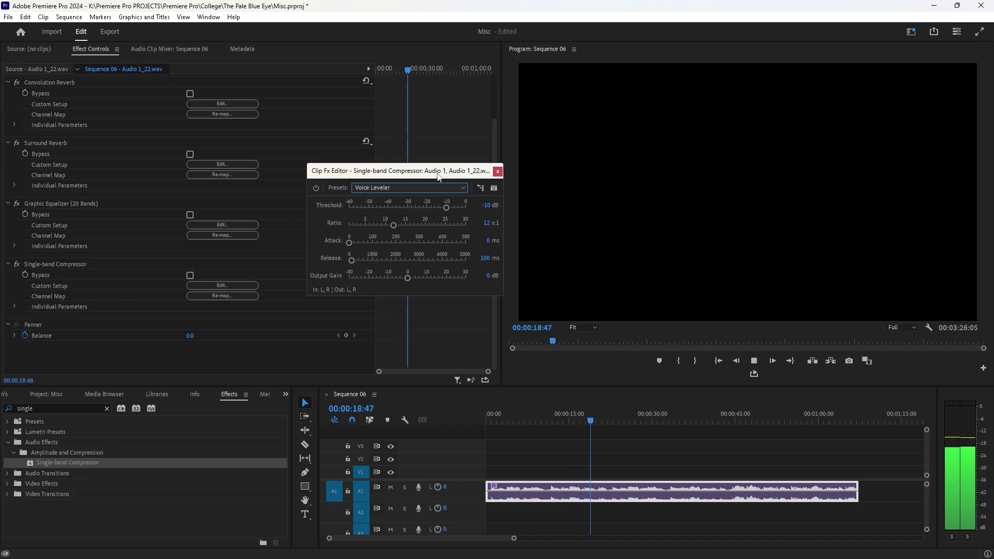
Step: Audition the compressor presets Voice Thickener, Blissful Bass and Guitar Charmer on the playing clip
left_click(433, 187)
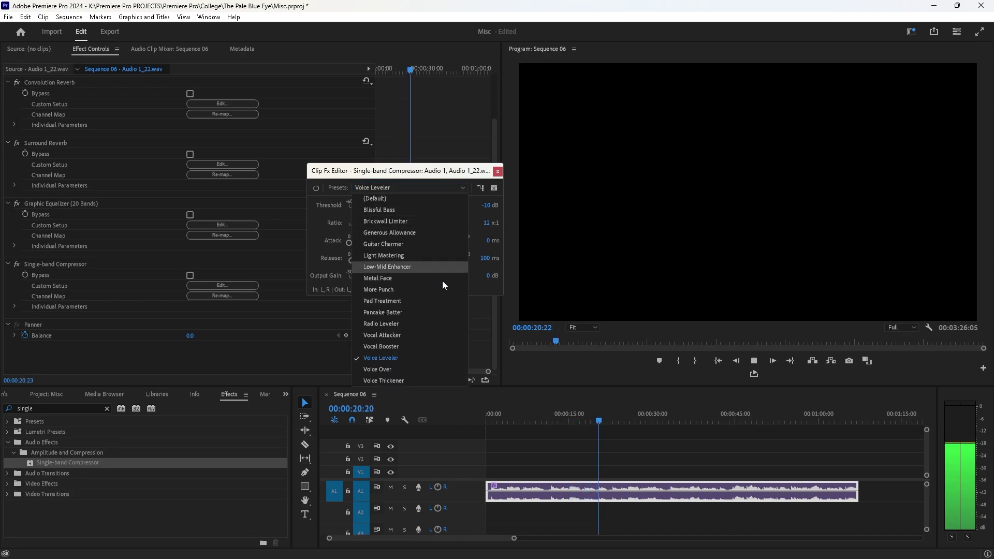
left_click(427, 371)
left_click(432, 189)
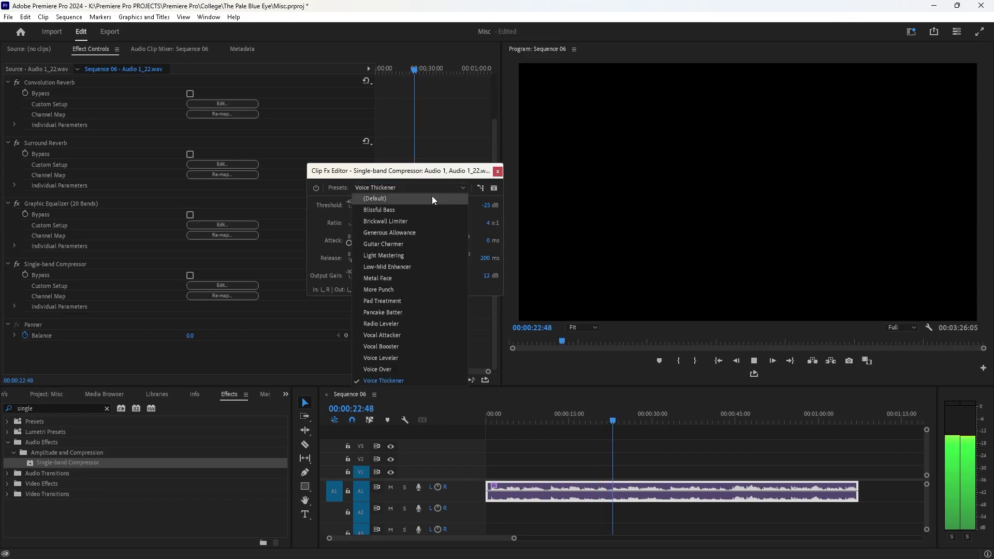
left_click(428, 208)
left_click(426, 190)
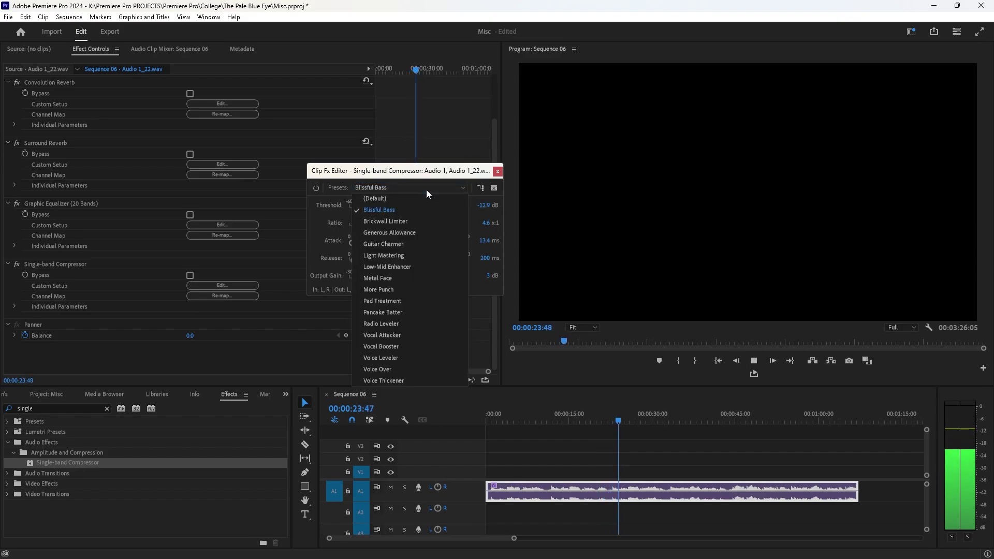
left_click(428, 246)
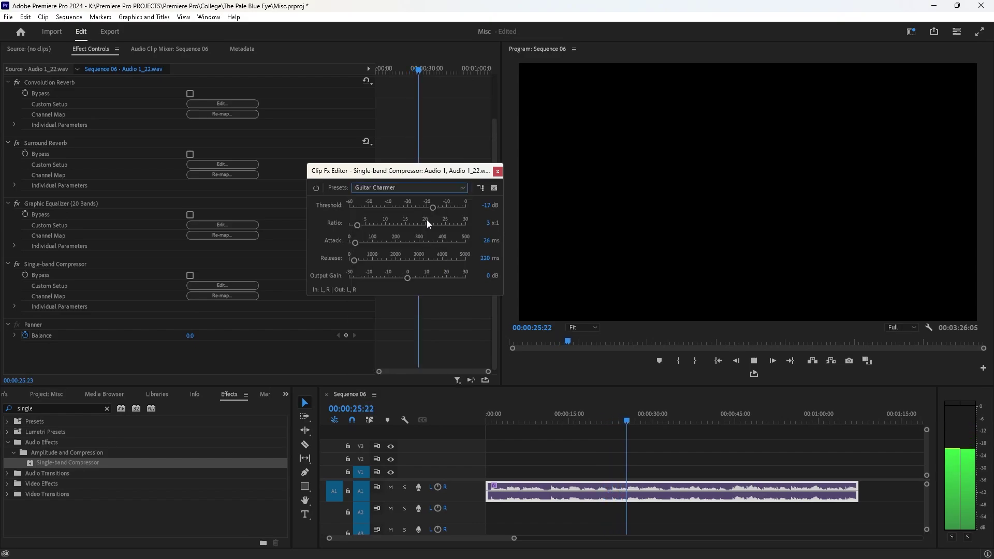
Step: Try the compressor presets Voice Over, Voice Leveler and Voice Thickener during playback
left_click(427, 186)
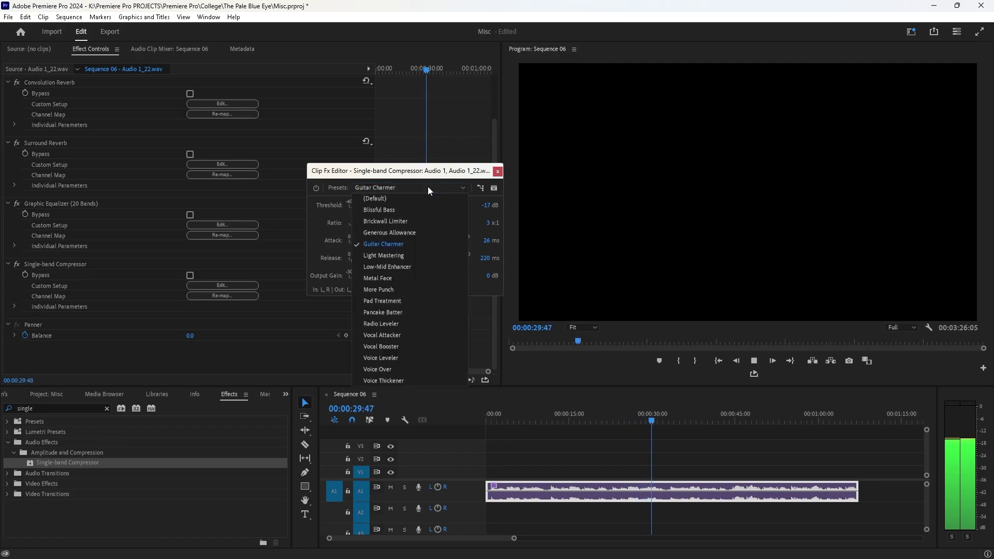
left_click(424, 367)
left_click(398, 188)
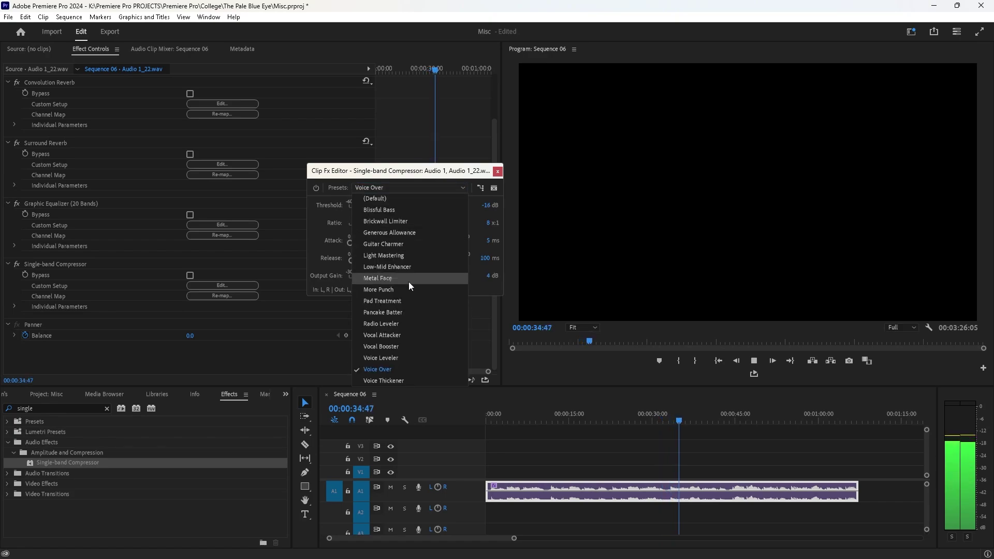
left_click(415, 356)
left_click(399, 184)
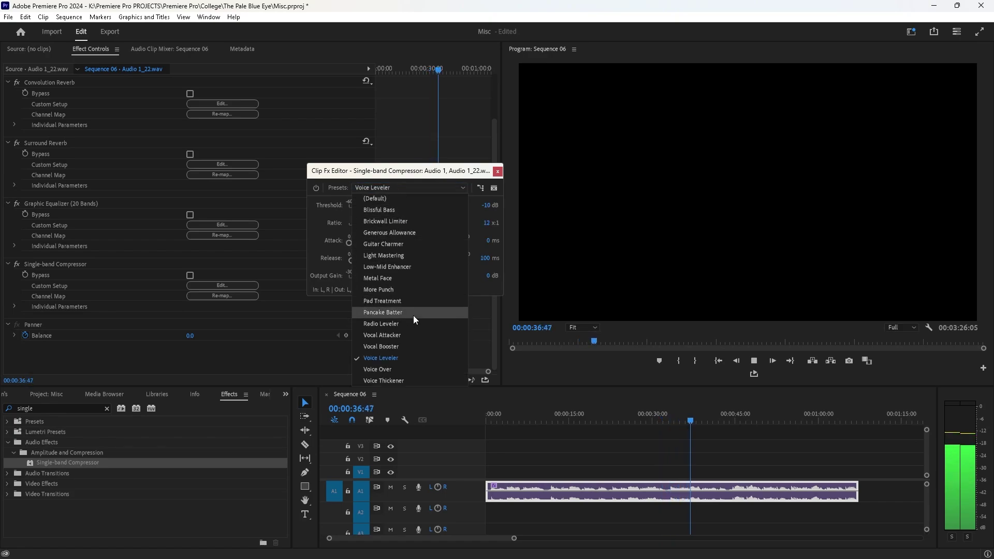
left_click(424, 380)
Step: Set the Single-band Compressor preset to Light Mastering and close its editor
left_click(399, 187)
left_click(425, 240)
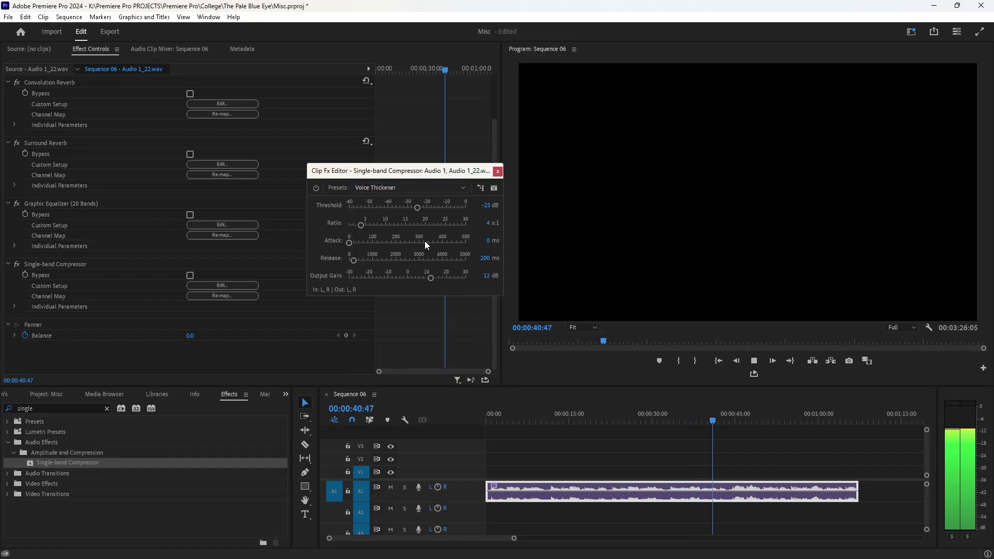
left_click(462, 188)
left_click(427, 257)
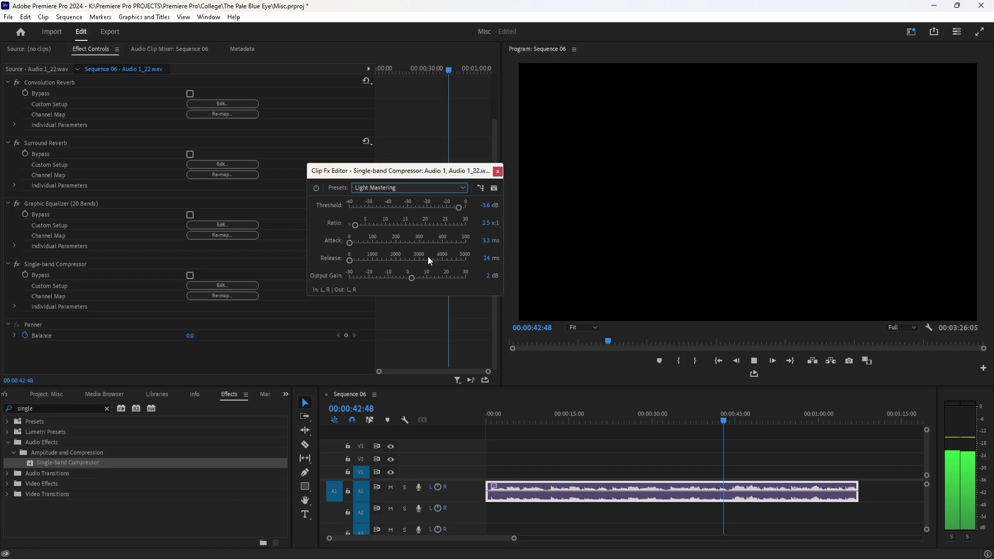
left_click(498, 171)
Step: Play the first few seconds of the compressed purple clip from the sequence start, then stop playback
left_click(718, 360)
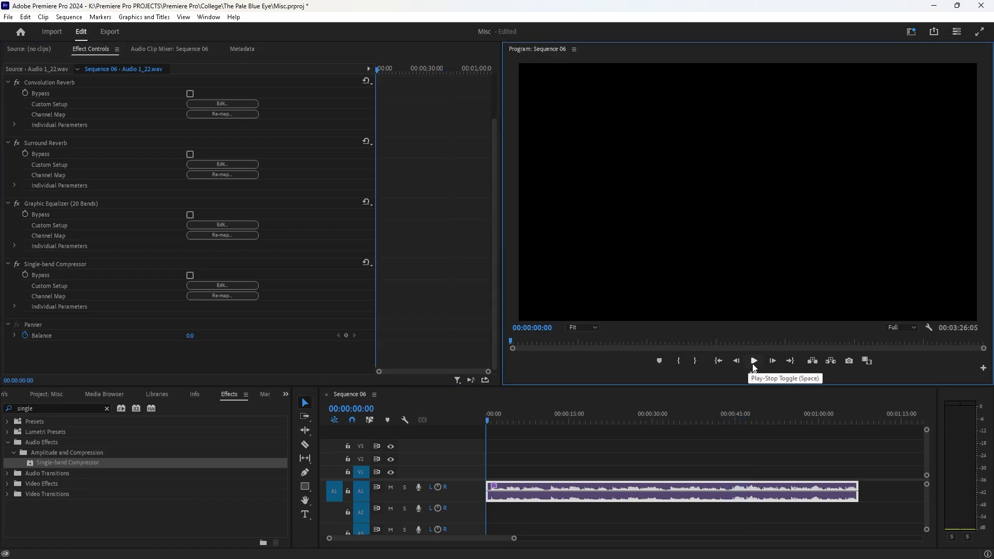
left_click(772, 360)
left_click_drag(514, 538, 471, 539)
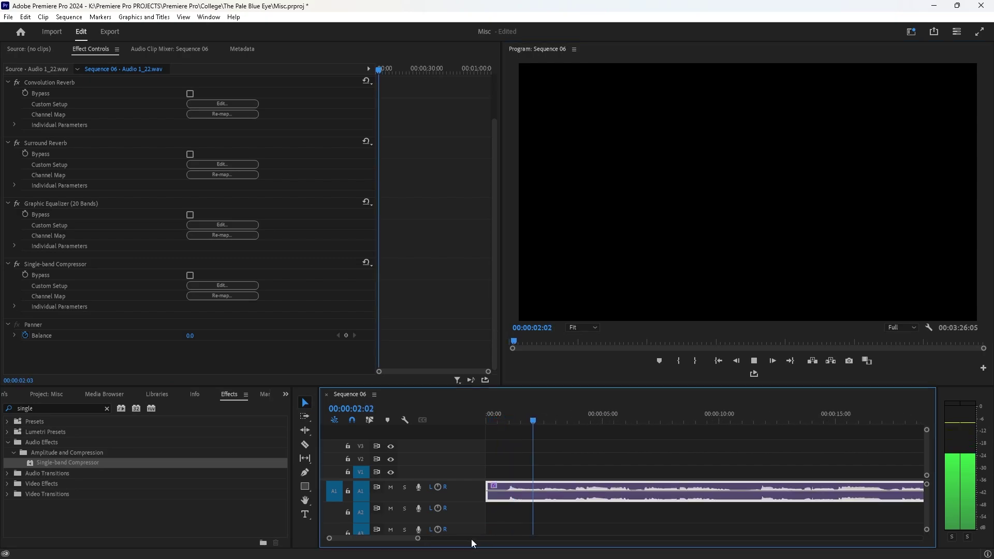
left_click(753, 364)
Step: Split the green audio clip at 00:02:16:35 and delete the short piece before the cut
left_click_drag(418, 538, 591, 538)
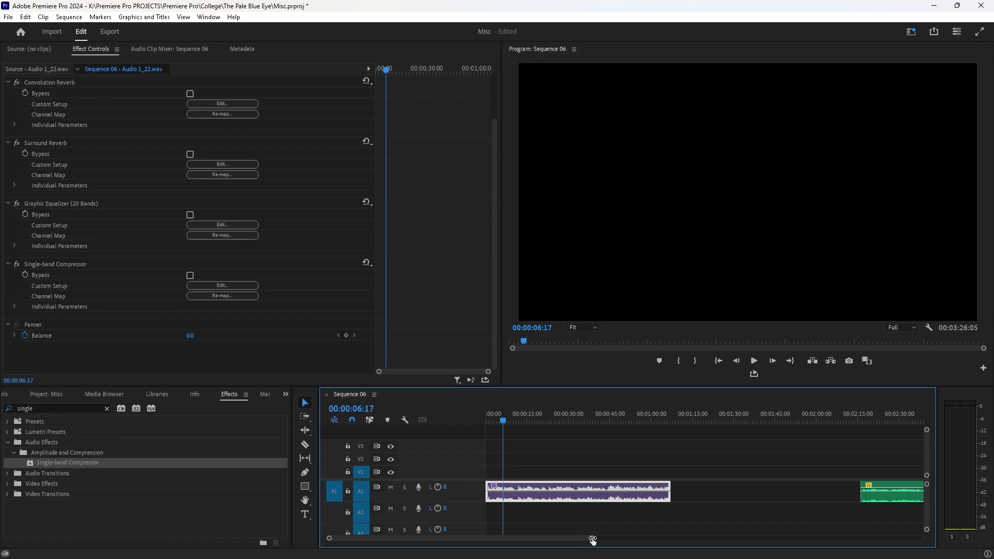
left_click_drag(591, 538, 635, 538)
left_click_drag(747, 420, 761, 421)
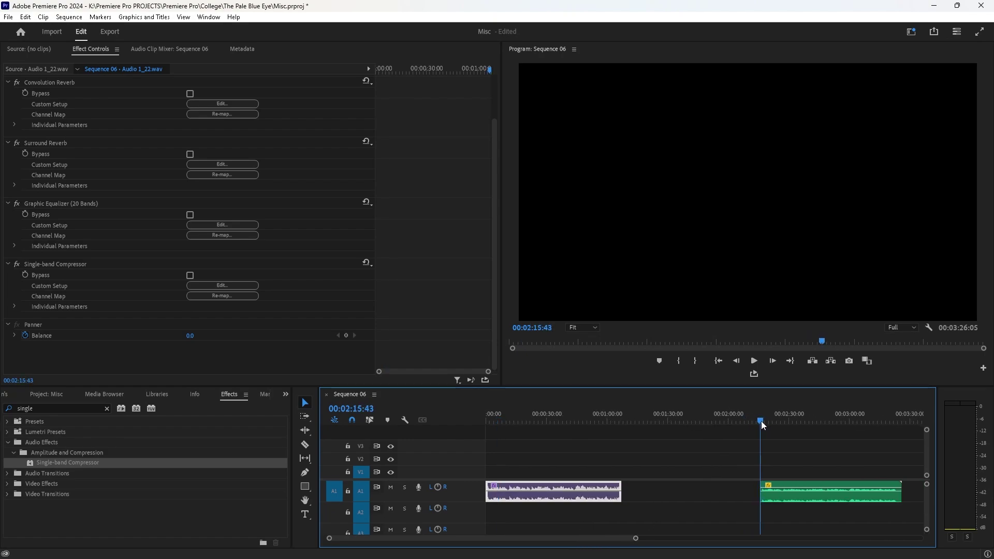
left_click_drag(633, 540, 538, 538)
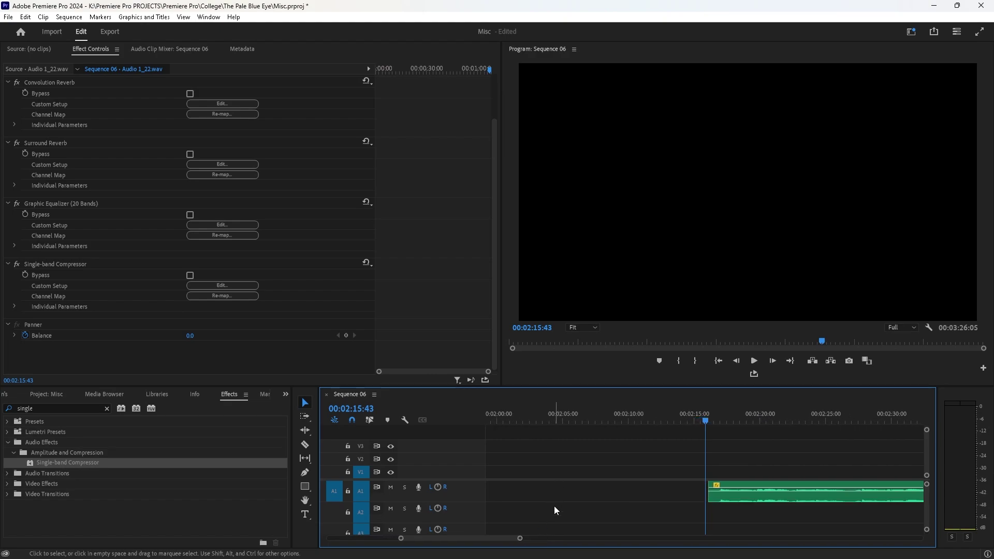
mouse_move(521, 539)
left_mouse_down()
mouse_move(623, 539)
mouse_move(530, 537)
left_mouse_up()
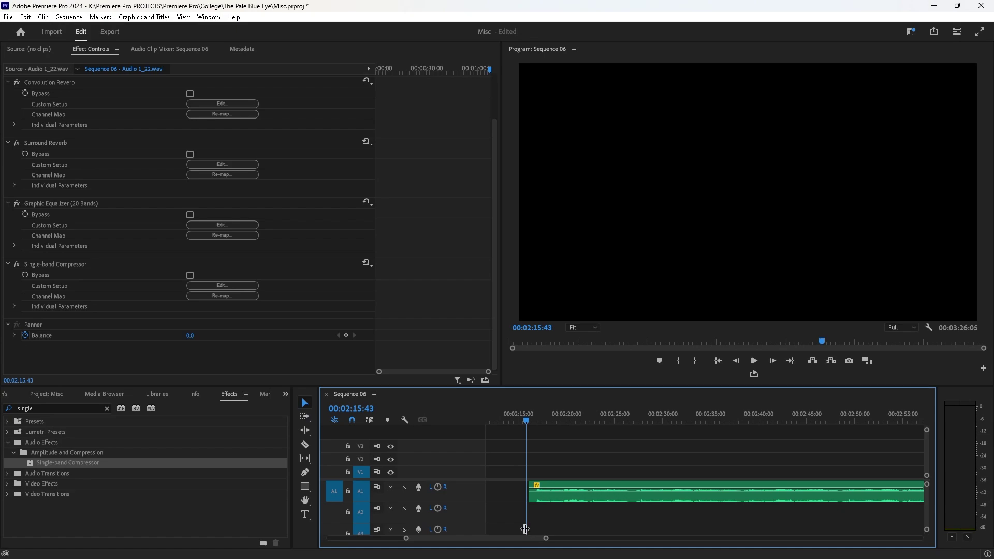
left_click_drag(527, 421, 534, 418)
left_click(305, 444)
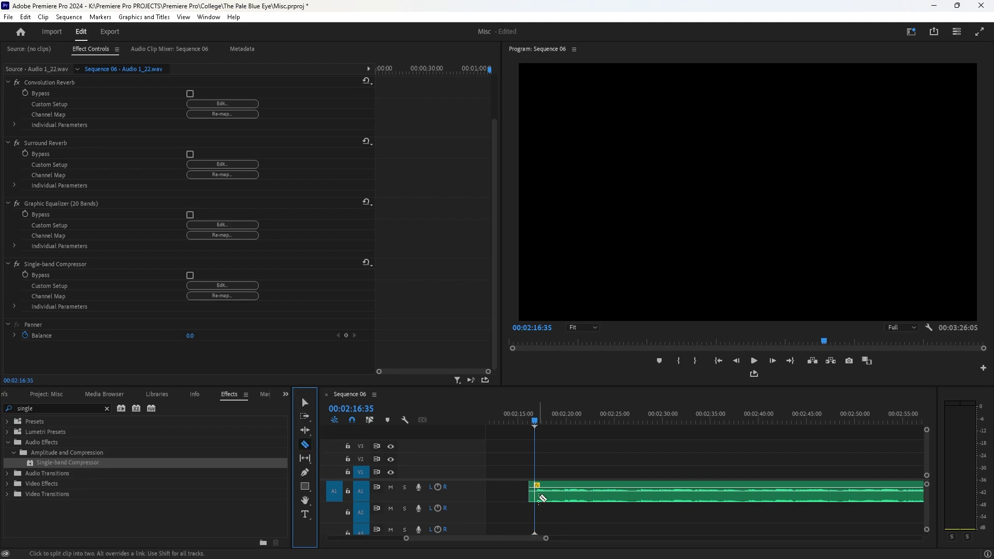
left_click(535, 496)
key("v")
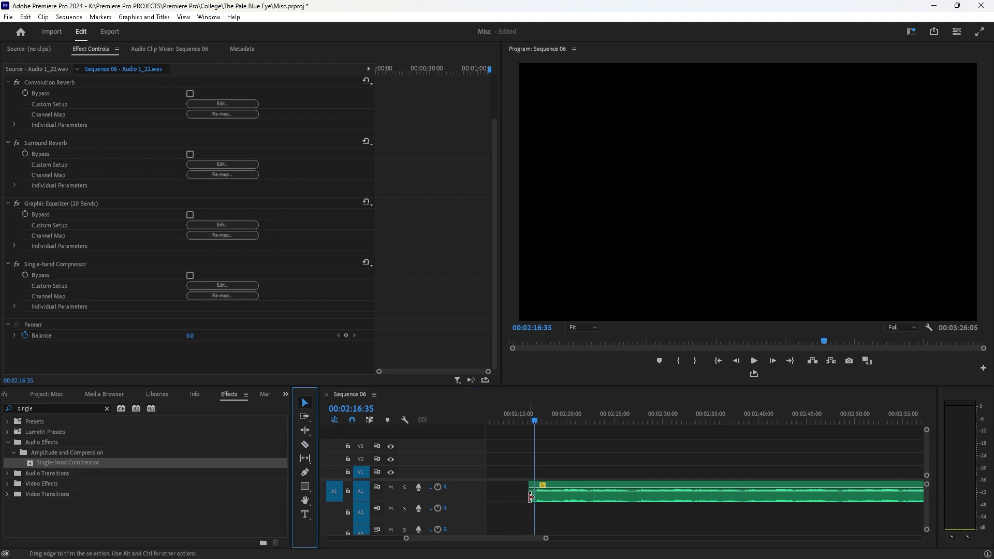
left_click(531, 497)
key("Delete")
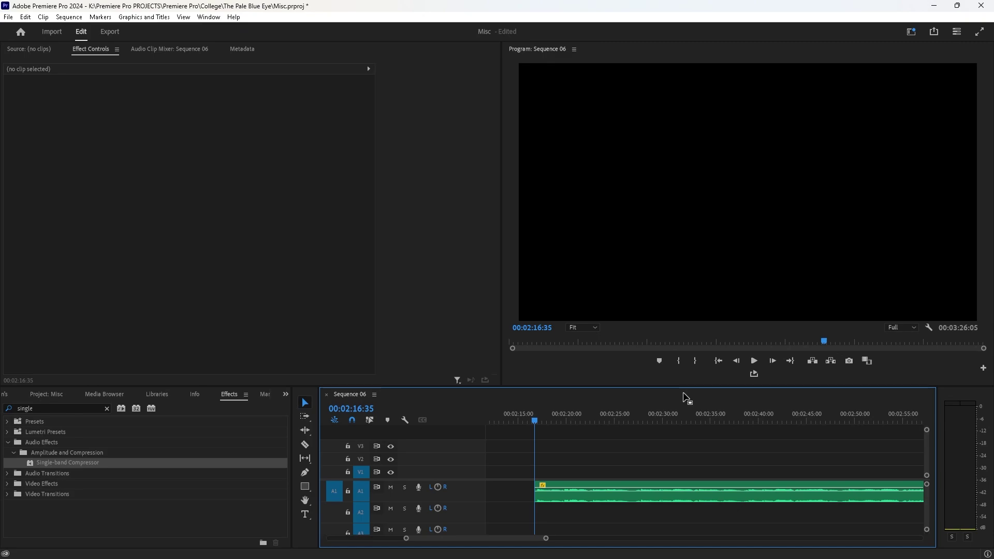
Step: Play the trimmed green clip, clear the effects search and set the clip's volume level to 0 dB
left_click(754, 361)
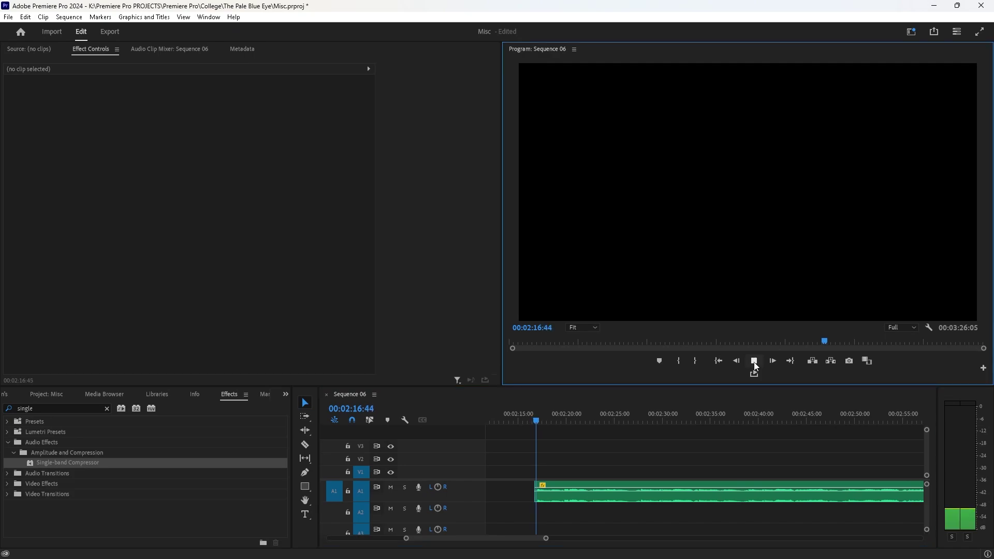
left_click(642, 490)
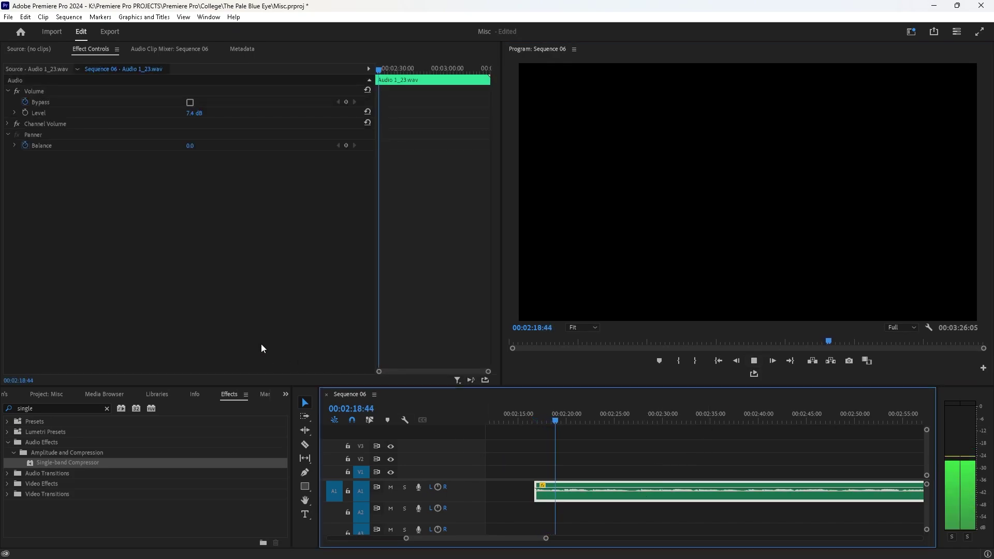
left_click(21, 408)
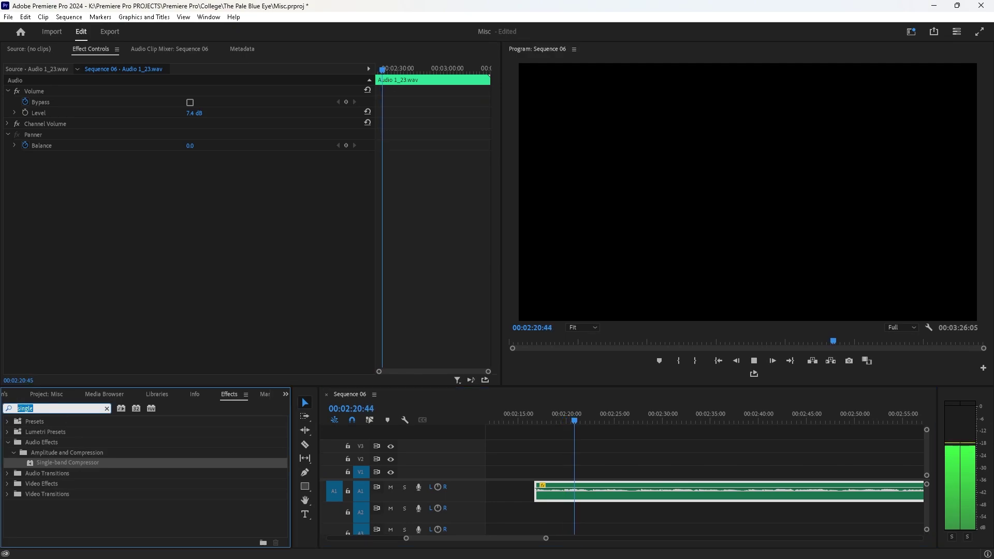
key("BackSpace")
left_click(194, 113)
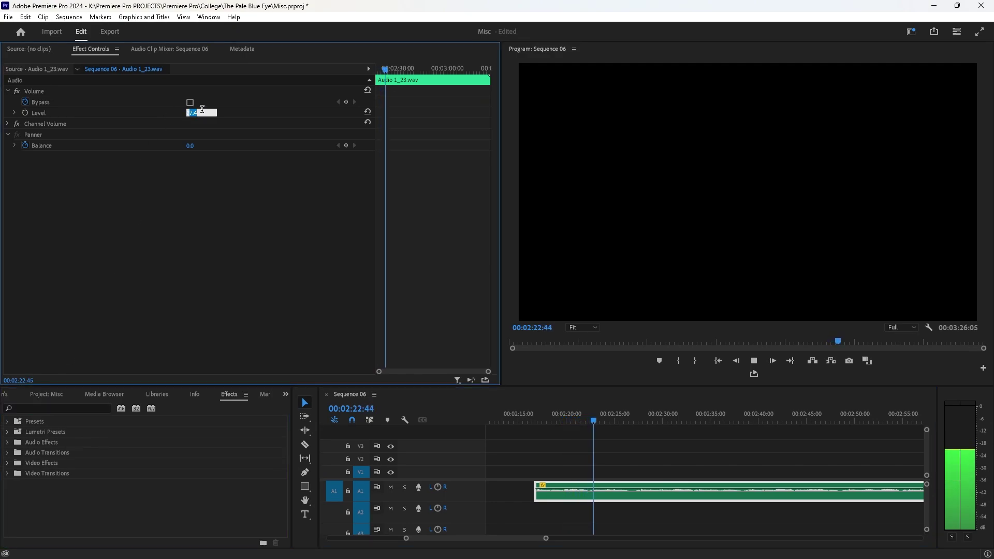
type("0")
key("Return")
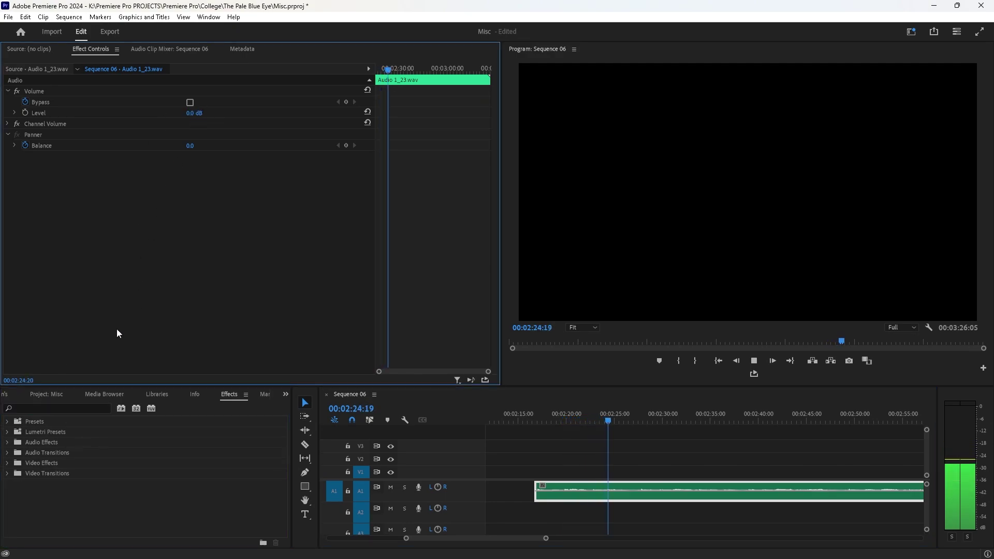
Step: Apply the Amplify effect to the green clip and raise its linked left and right gain to 16.09 dB
left_click(73, 409)
type("amp")
left_click_drag(100, 464, 648, 492)
left_click(241, 156)
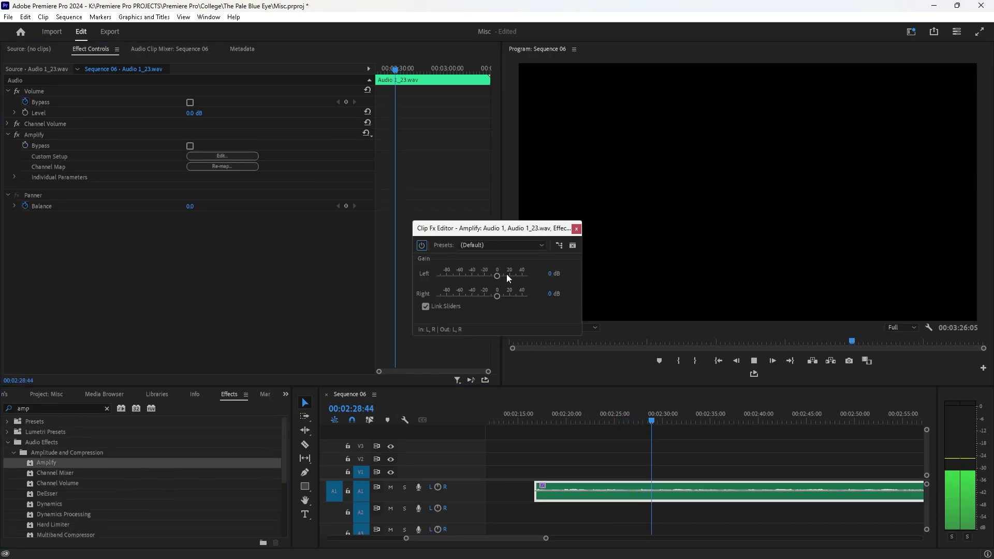
left_click_drag(498, 276, 510, 280)
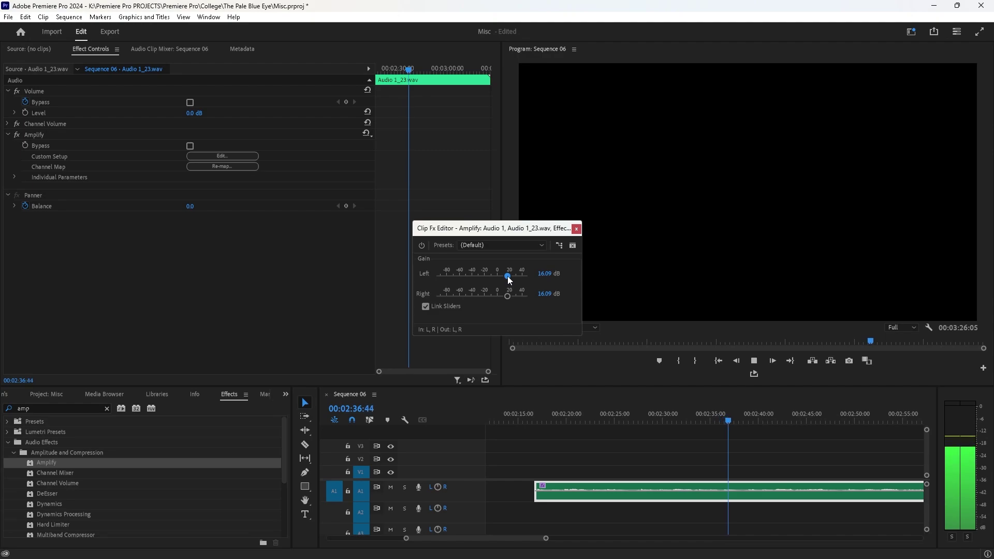
Step: Close the Amplify settings and play the green clip from its beginning
left_click(576, 228)
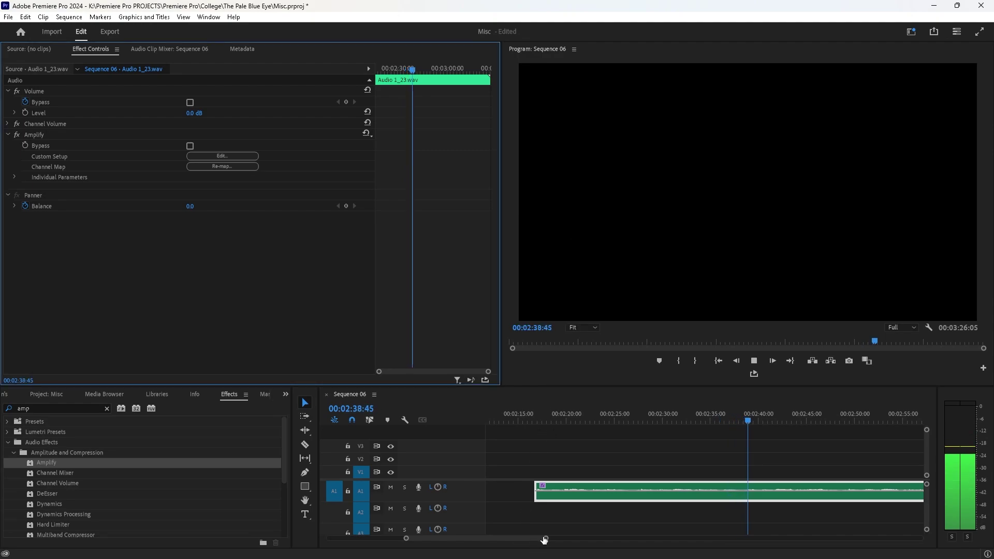
left_click_drag(545, 538, 602, 538)
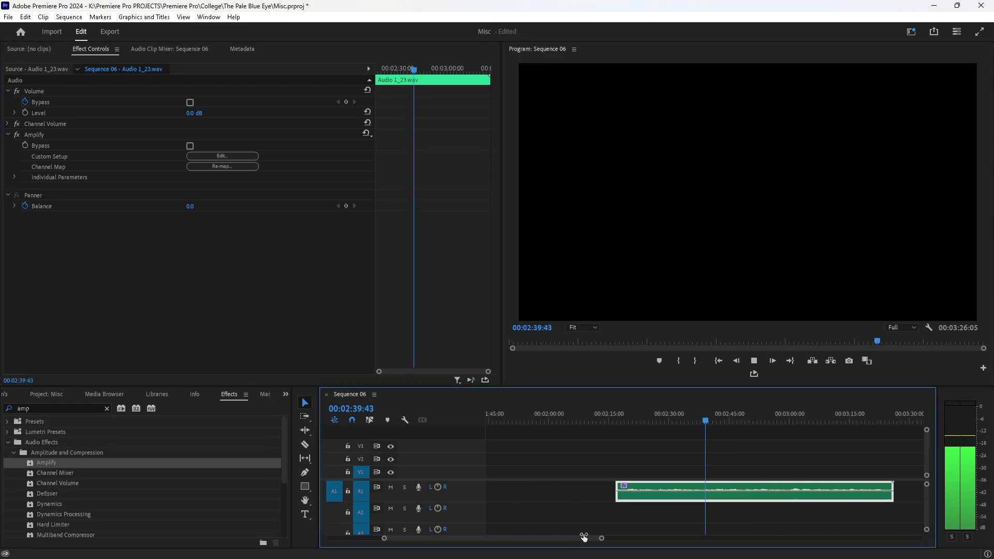
left_click(618, 417)
left_click(753, 373)
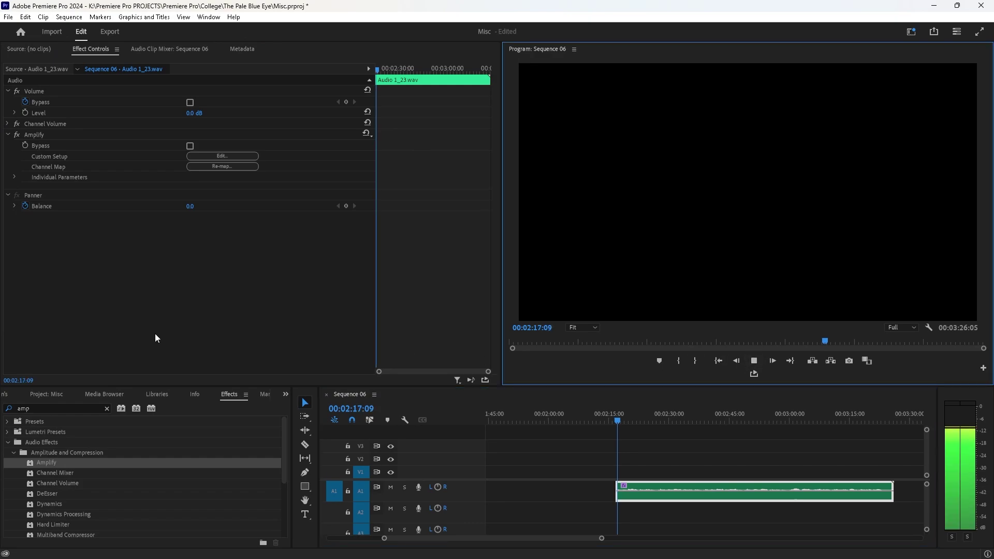
Step: Apply Convolution Reverb to the green clip with the Medium Sized Cave impulse, lower its mix and close its settings
double_click(47, 412)
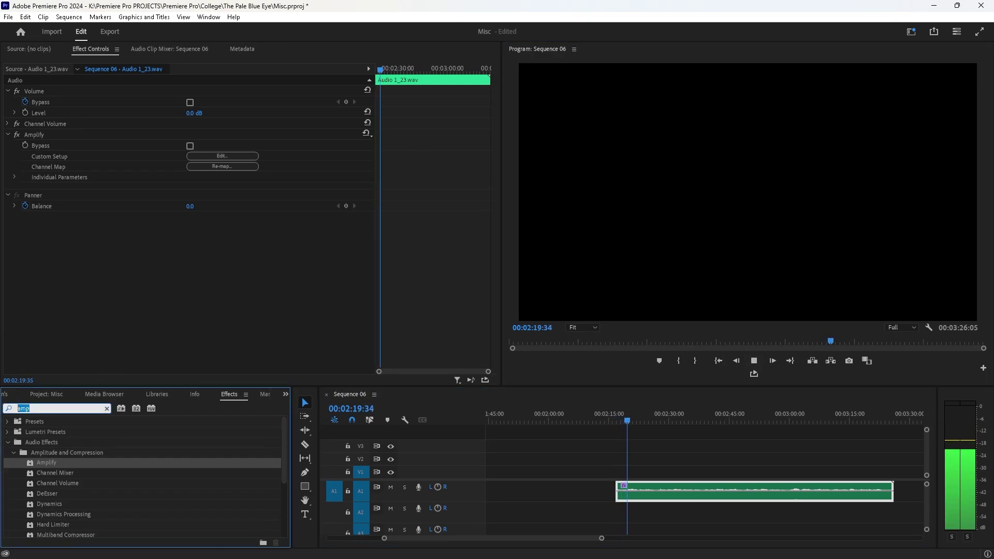
type("rever")
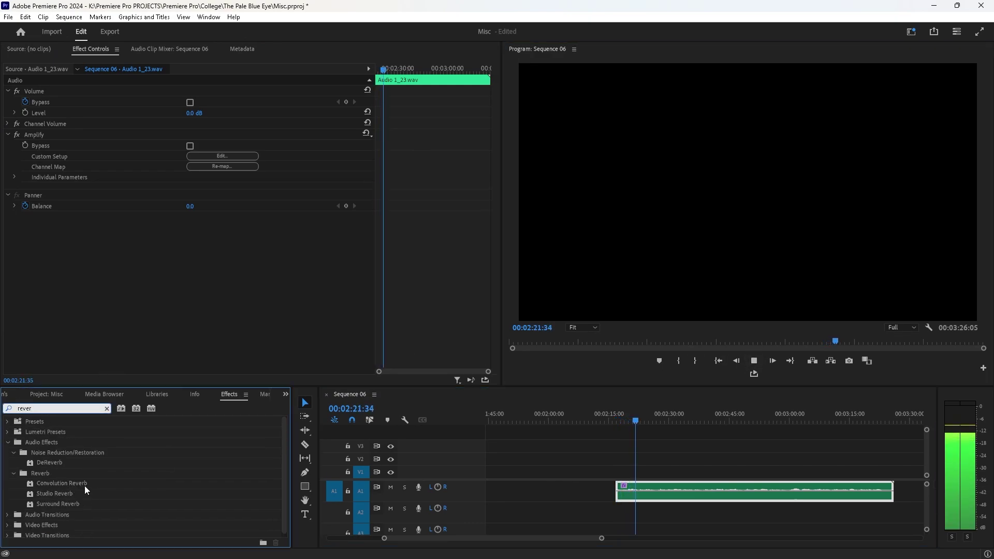
left_click_drag(82, 485, 644, 488)
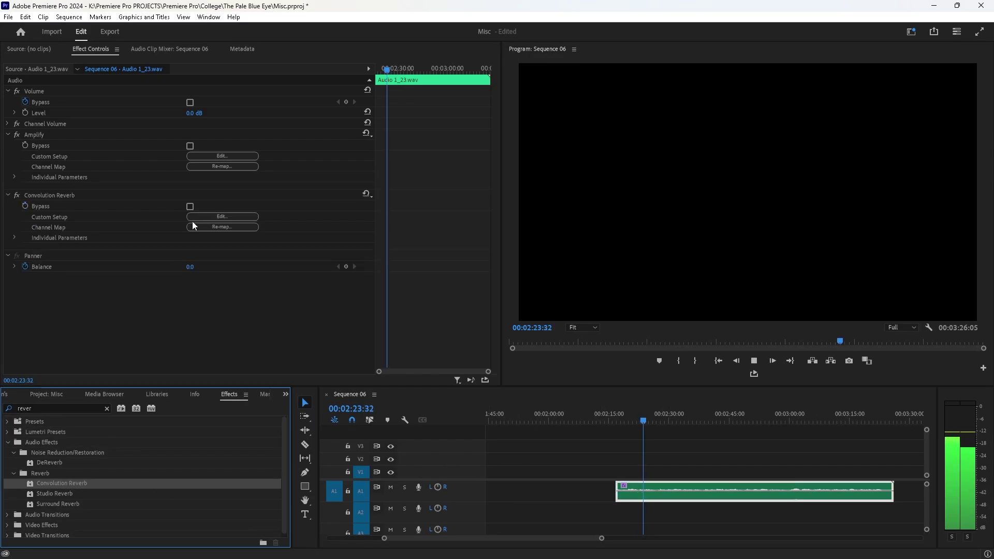
left_click(220, 216)
left_click(479, 226)
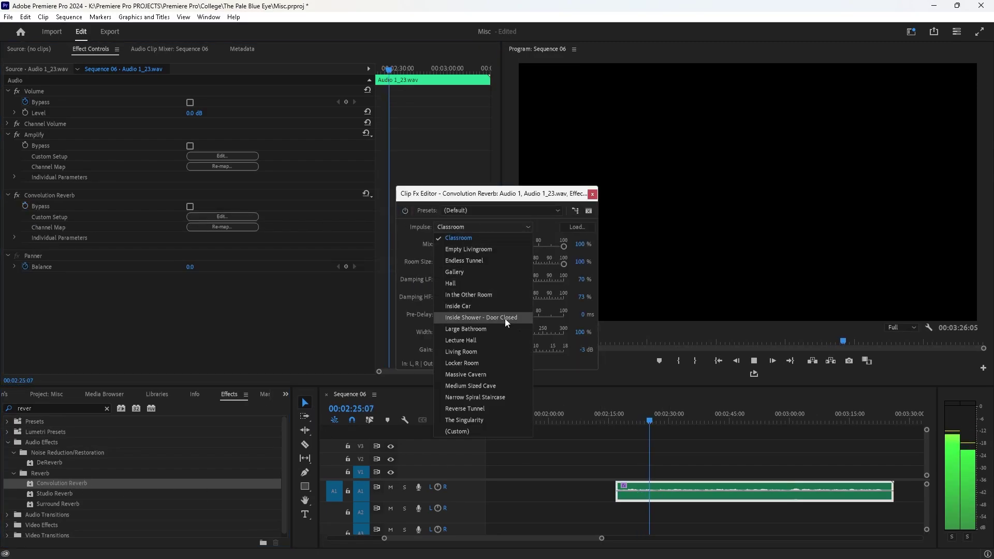
left_click(498, 384)
left_click_drag(546, 245, 452, 252)
left_click(592, 195)
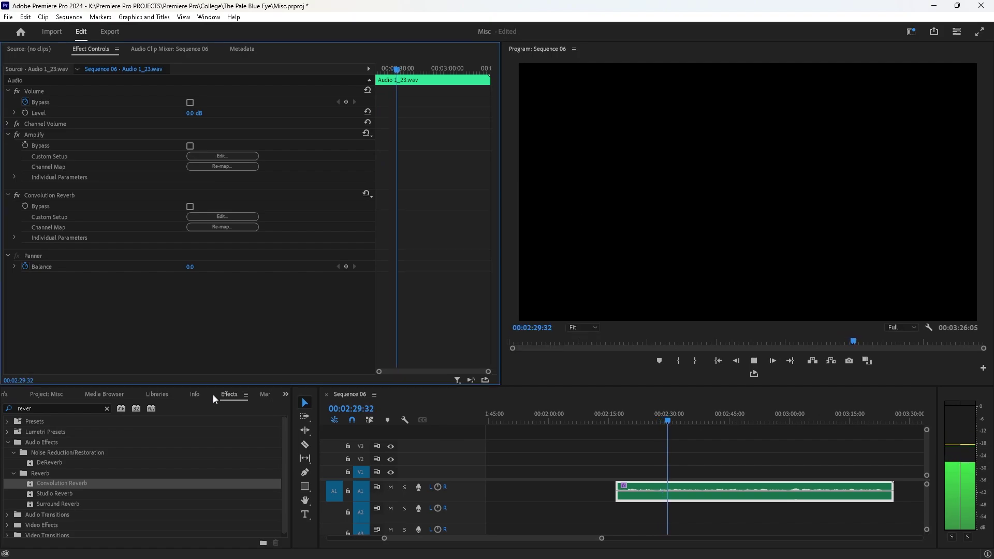
Step: Apply Surround Reverb to the green clip, open its settings and replay the clip from about 00:02:24:49
left_click_drag(106, 505, 731, 494)
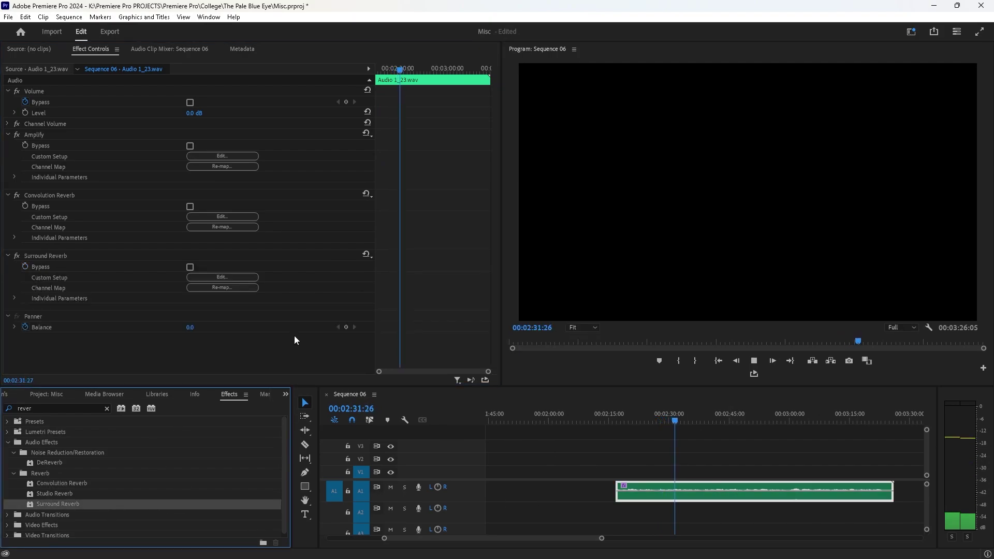
left_click(237, 276)
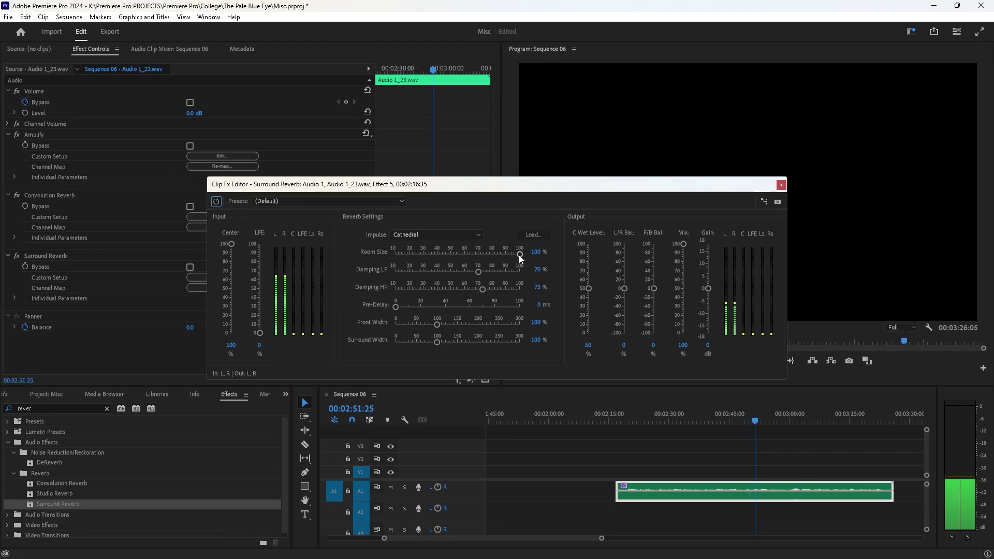
left_click_drag(568, 183, 444, 86)
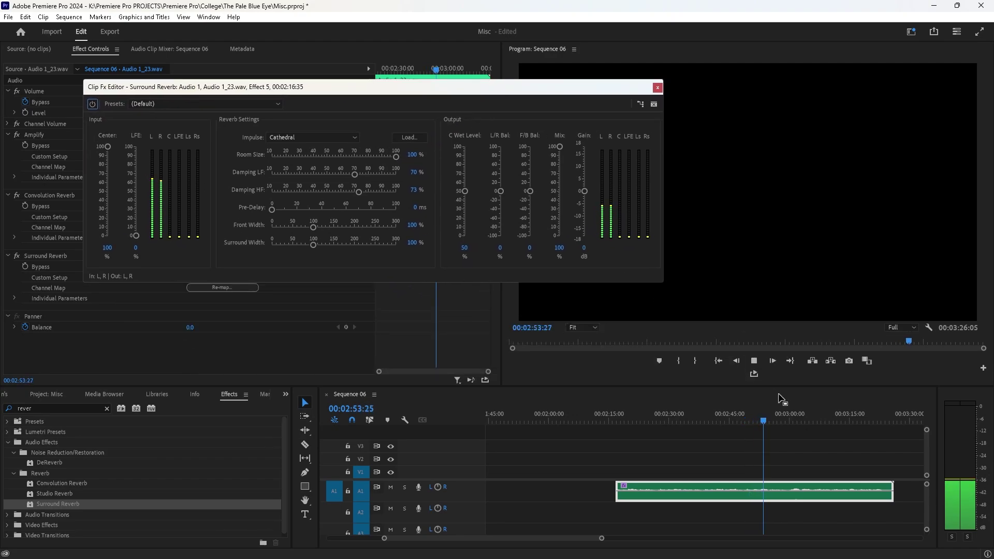
left_click(753, 361)
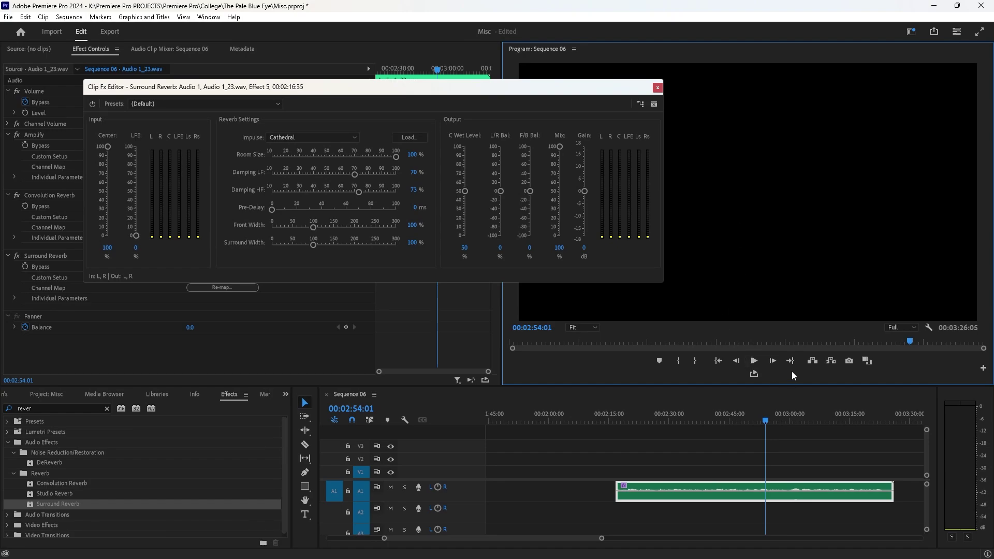
left_click(754, 360)
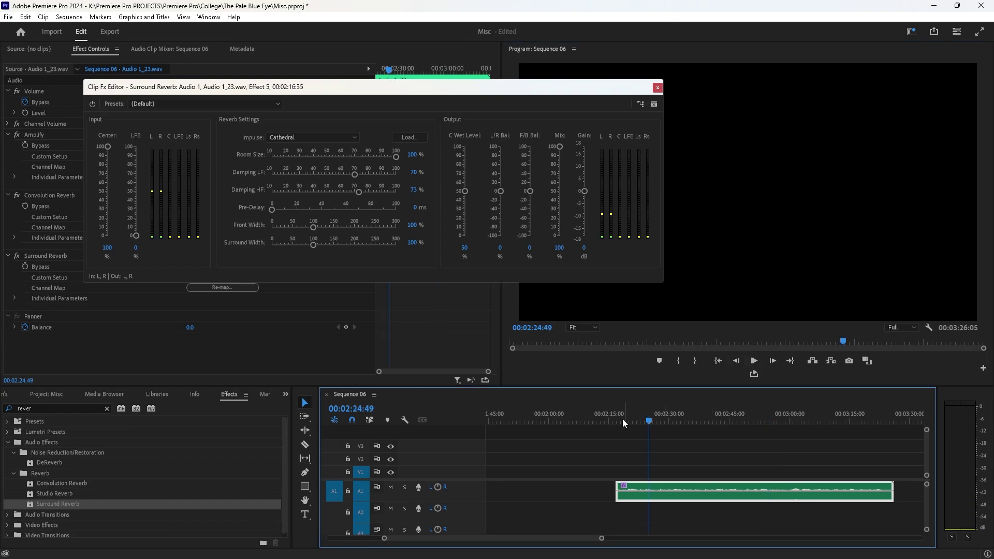
left_click(699, 332)
key("space")
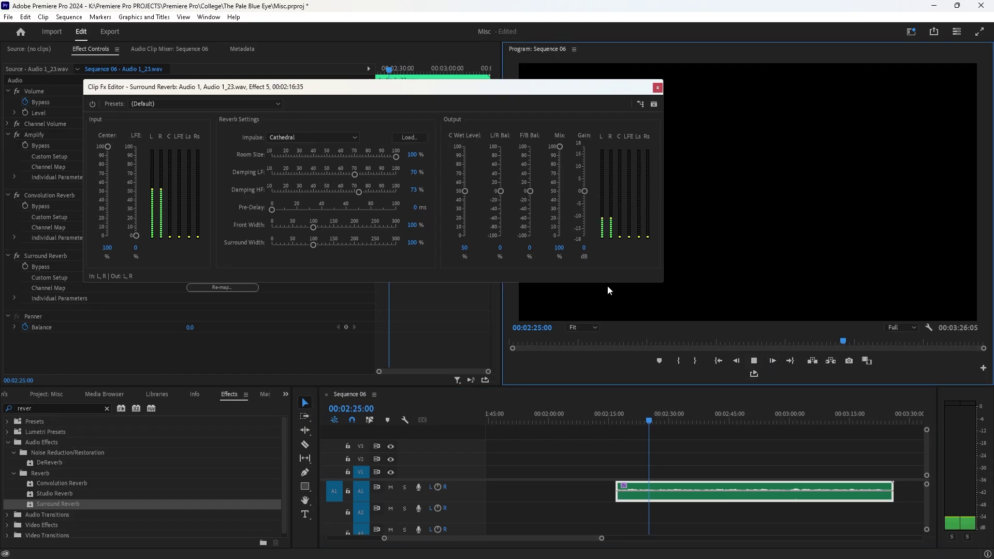
Step: Set the Surround Reverb's mix to 10% and its output gain to 5.2 dB, and close its settings
left_click_drag(559, 146, 562, 234)
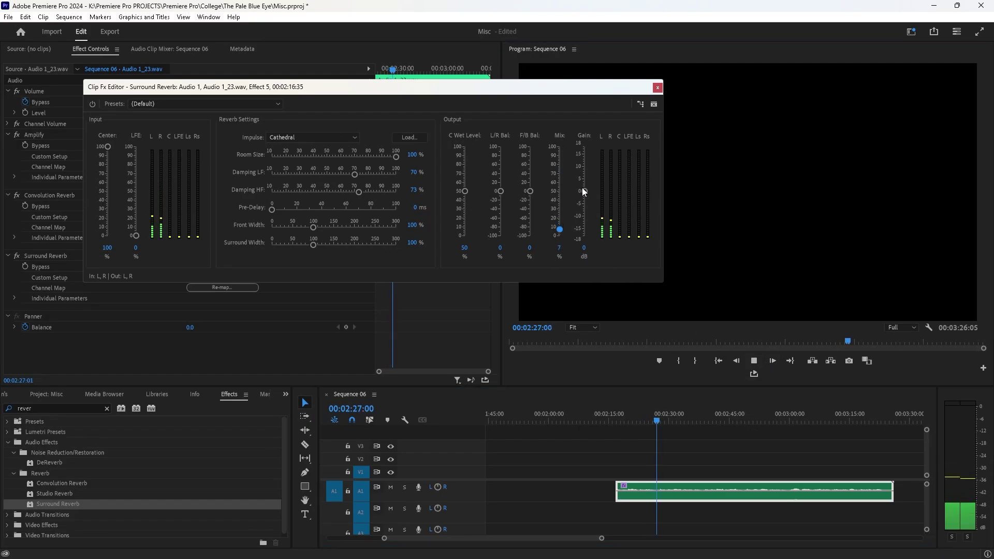
left_click_drag(584, 191, 585, 182)
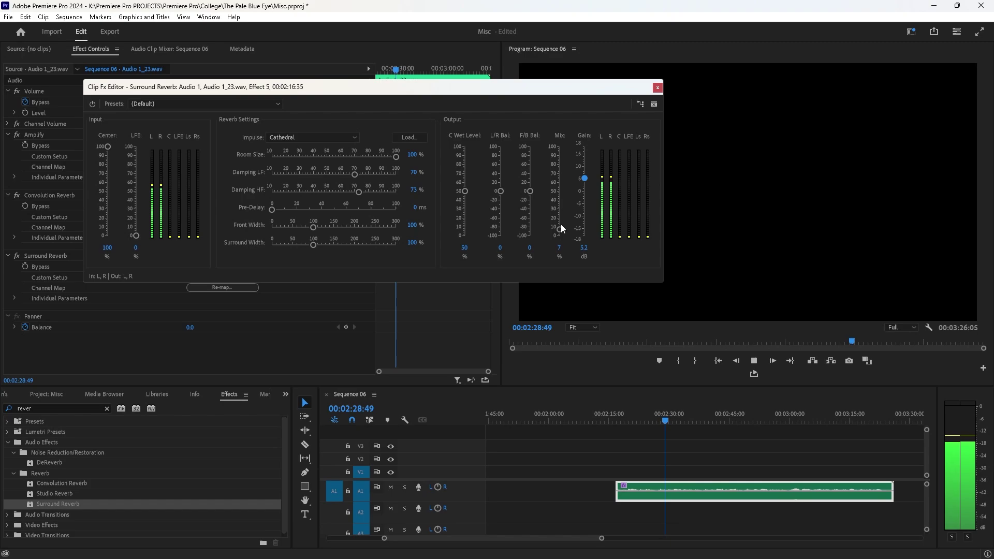
left_click_drag(559, 230, 562, 227)
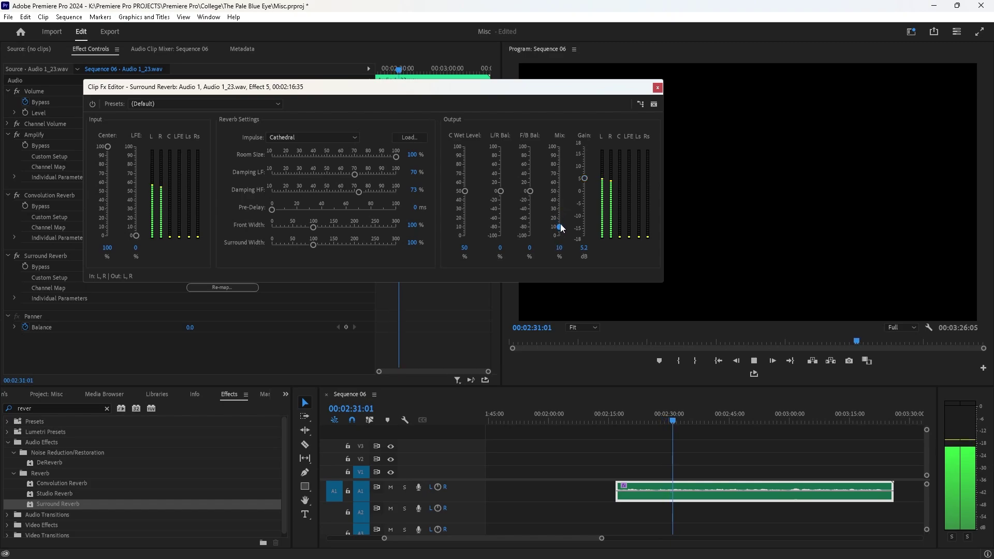
left_click(657, 87)
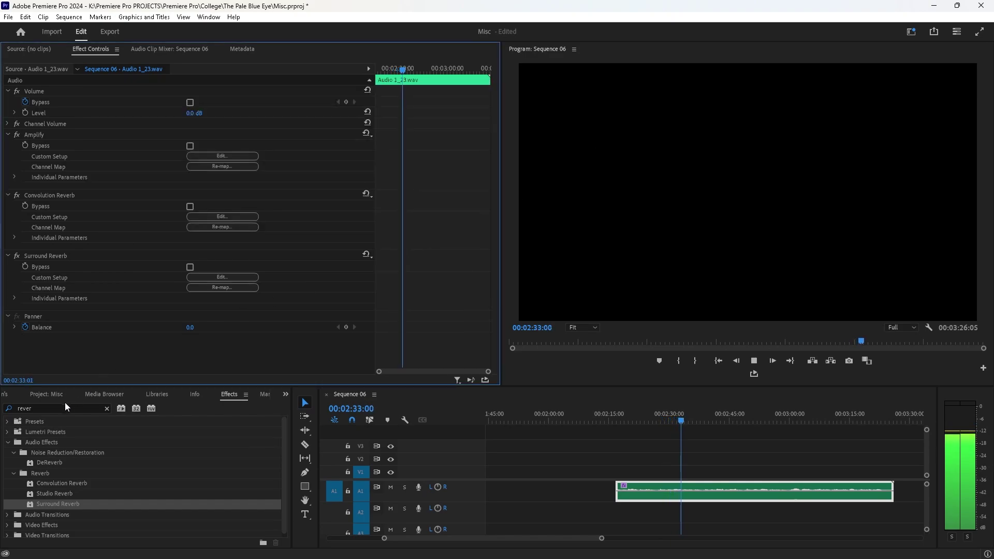
Step: Apply Graphic Equalizer (20 Bands) to the green clip and open its custom settings
double_click(31, 408)
type("20 band")
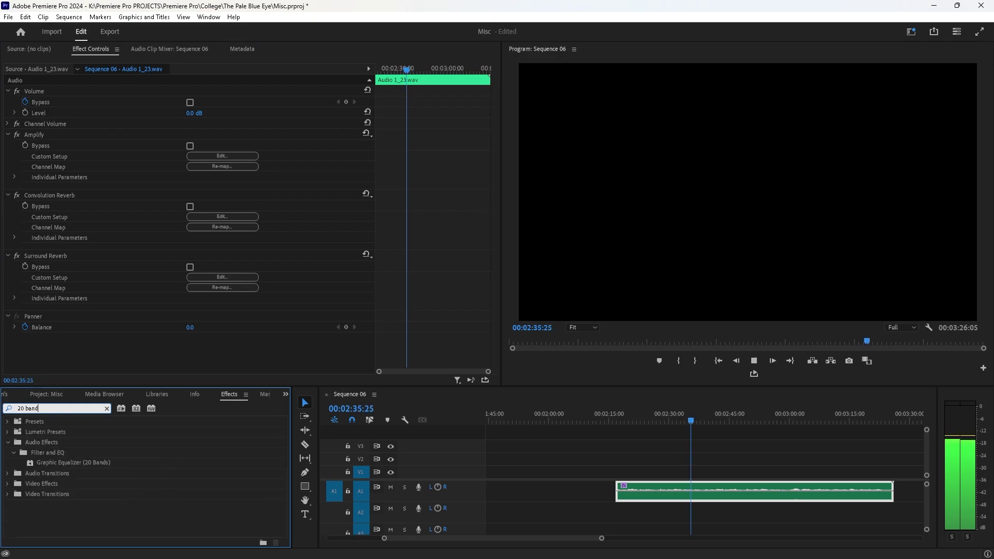
left_click_drag(72, 462, 647, 491)
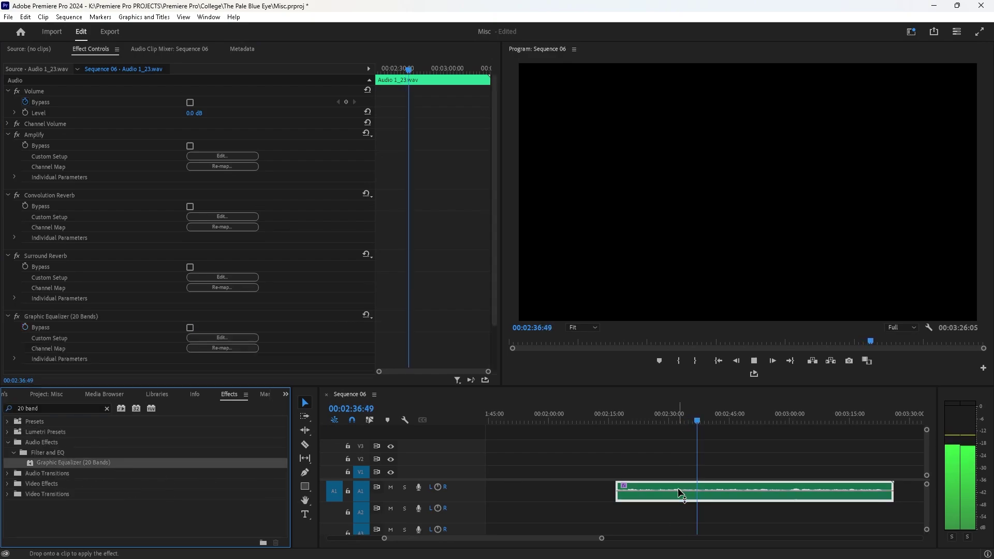
left_click(222, 344)
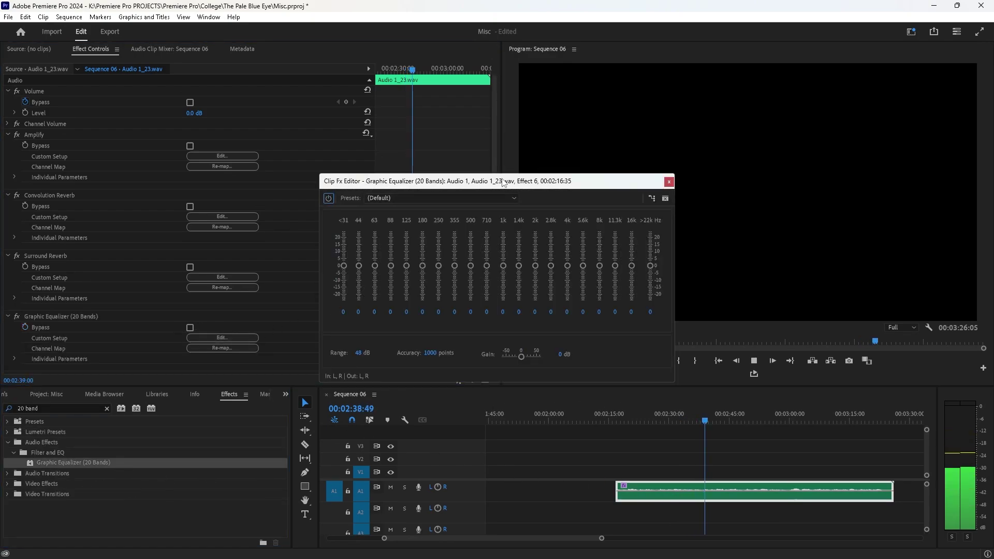
left_click_drag(466, 180, 417, 75)
Step: Set the equalizer bands to -2.5 at 4k, -1.1 at 5.6k, -0.4 at 8k, -0.7 at 11.3k, -3.3 at 16k and -5.1 above 22k Hz
left_click(533, 160)
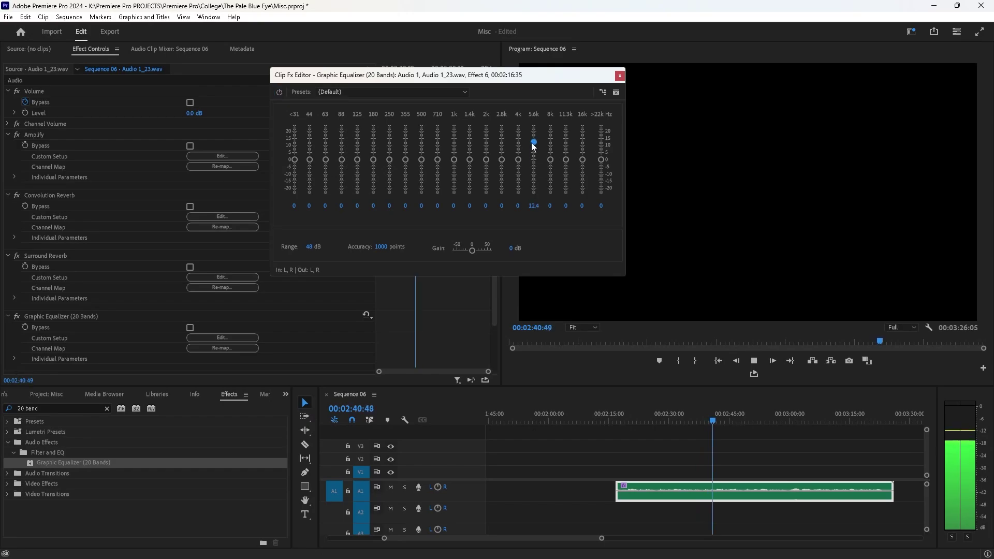
left_click_drag(539, 160, 540, 162)
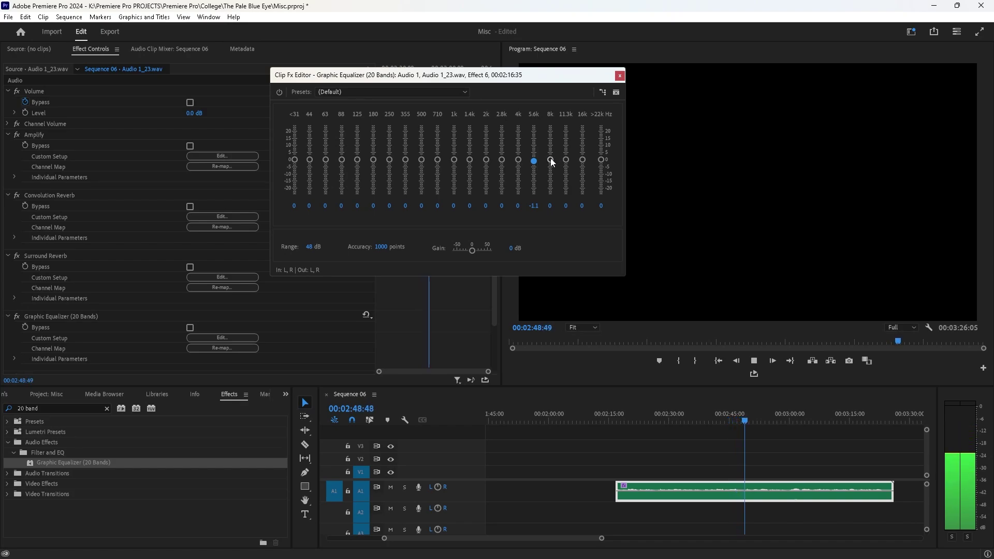
mouse_move(551, 158)
left_mouse_down()
mouse_move(550, 139)
mouse_move(554, 186)
mouse_move(555, 158)
left_mouse_up()
left_click(549, 205)
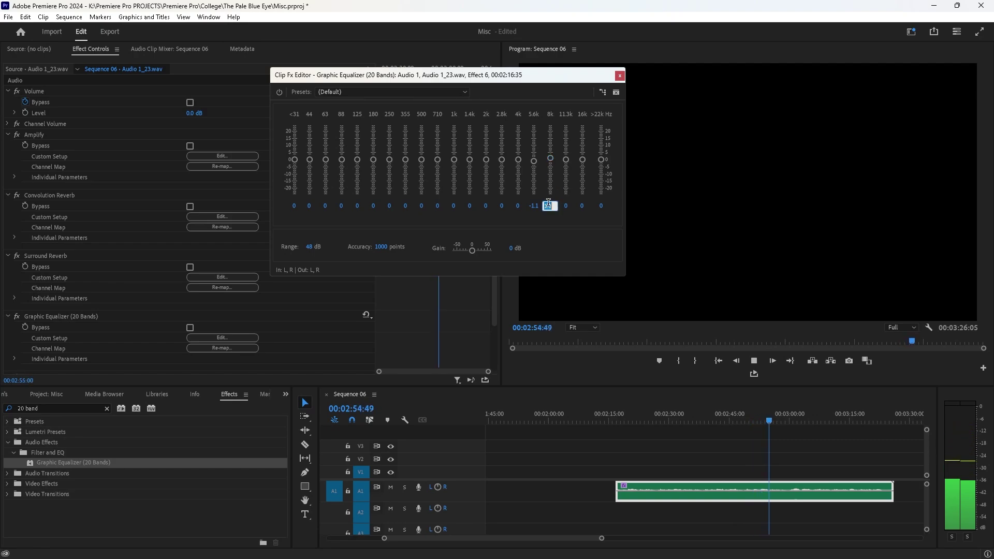
type("0")
key("Return")
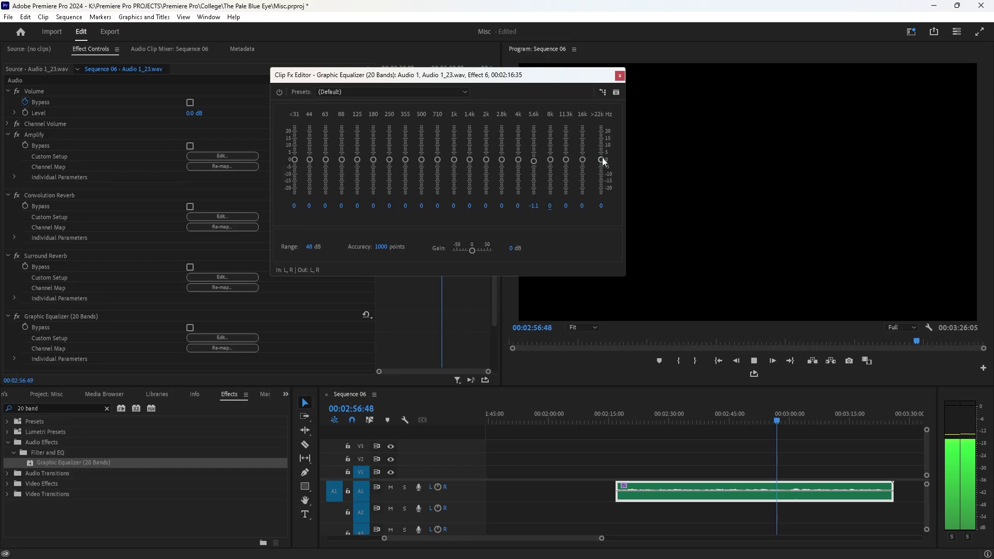
left_click_drag(601, 159, 520, 162)
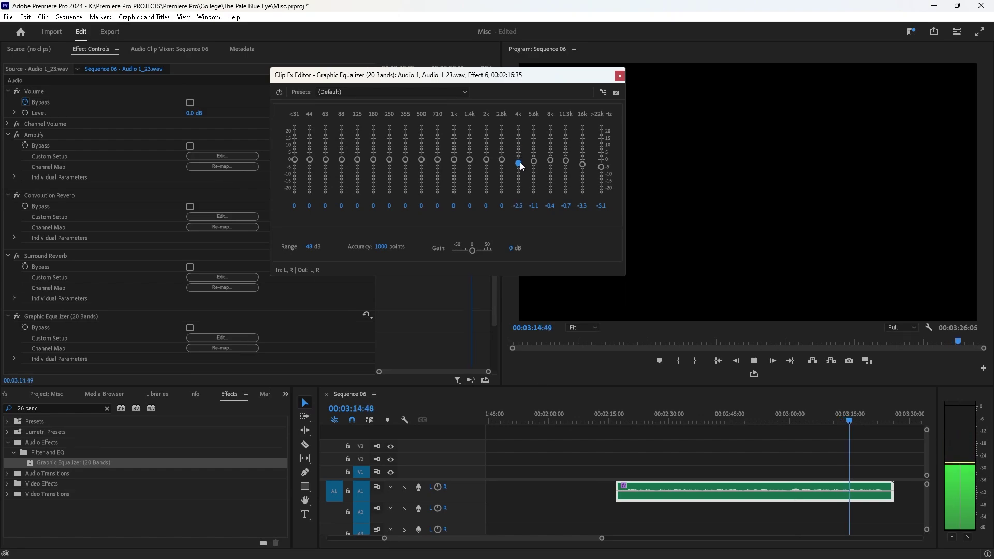
Step: While replaying the clip, set the 4k down to 180 Hz bands to -1.1, -0.4, -0.7, 0.4, -4, -6.9, -8.7, -6.2, -2.5 and -4.4
left_click(618, 416)
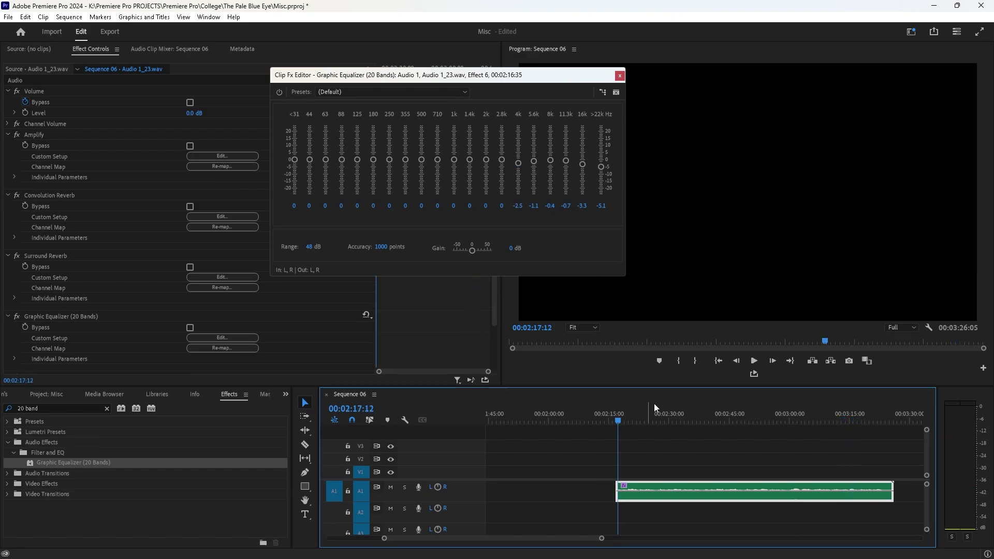
left_click(754, 361)
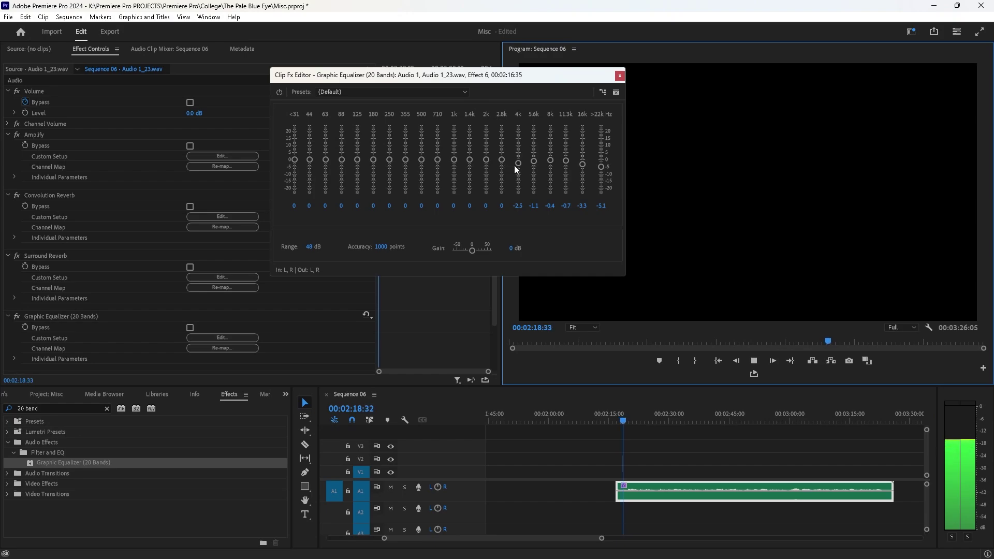
left_click_drag(518, 162, 442, 170)
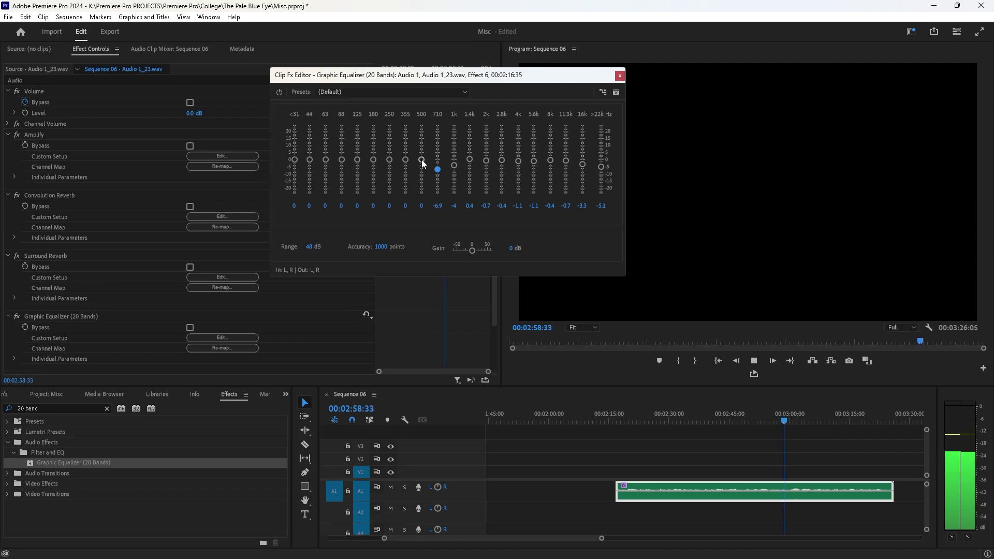
left_click_drag(421, 160, 376, 165)
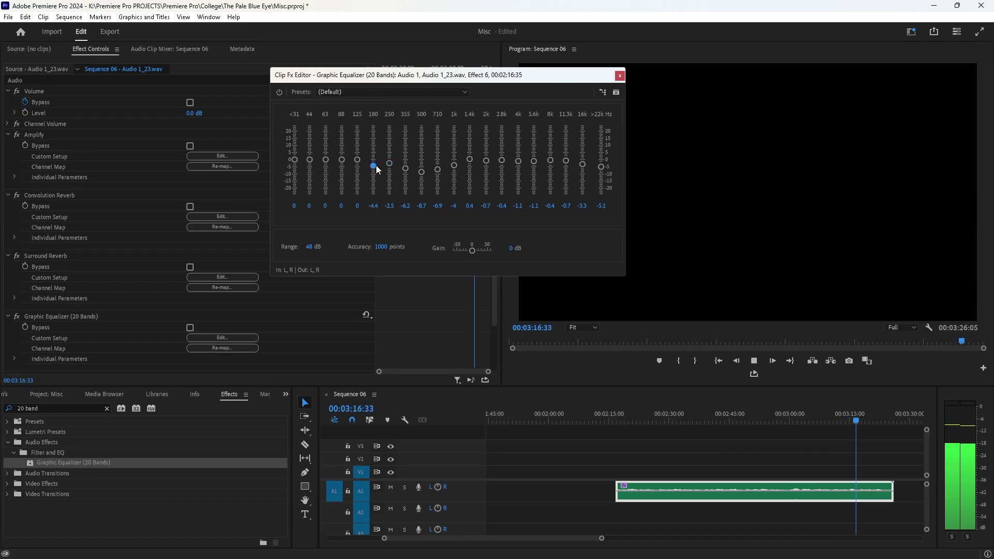
Step: Replay the green clip from near its start and set the equalizer's 125 Hz and 88 Hz bands to -3.3 each
left_click(621, 419)
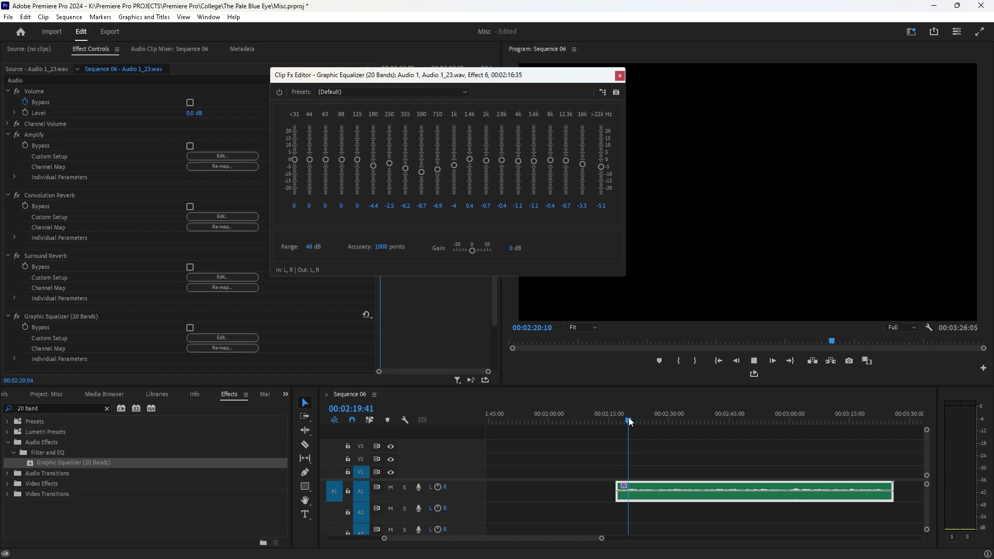
left_click(753, 362)
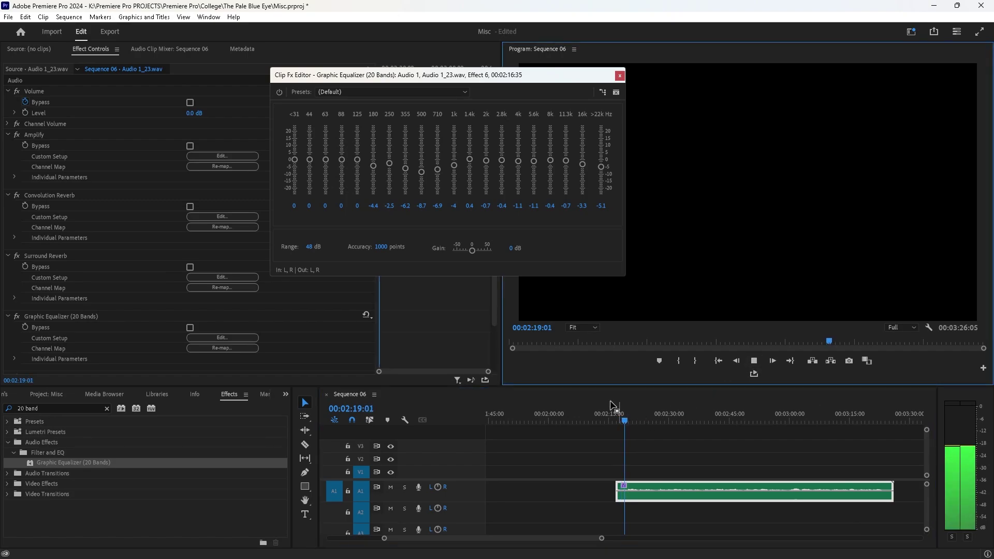
mouse_move(357, 161)
left_mouse_down()
mouse_move(353, 141)
mouse_move(358, 168)
left_mouse_up()
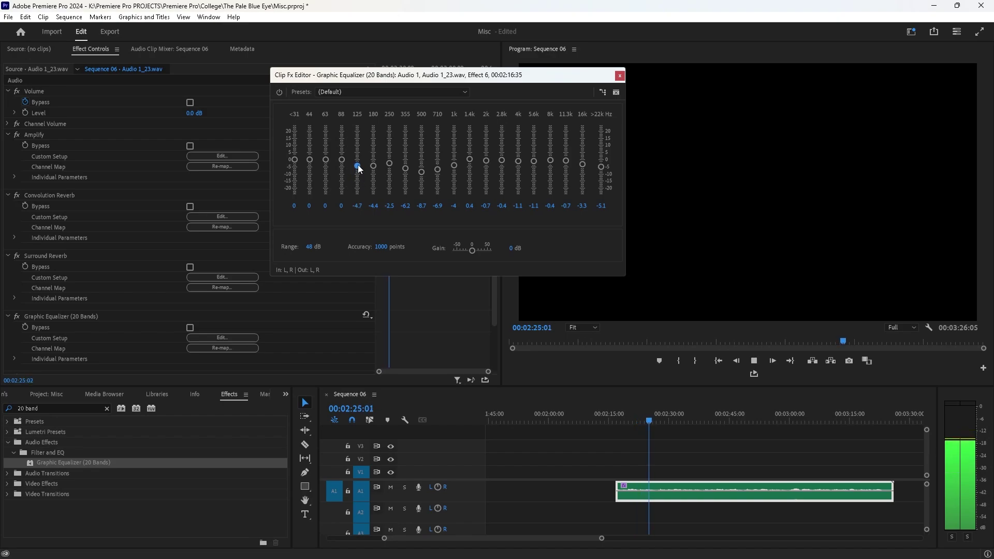
mouse_move(359, 164)
left_mouse_down()
mouse_move(339, 138)
mouse_move(347, 167)
left_mouse_up()
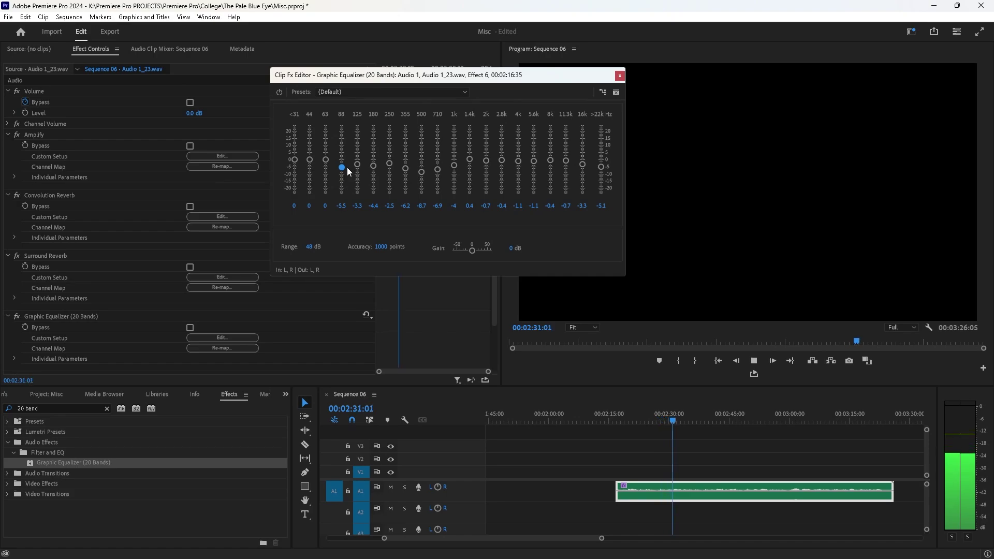
mouse_move(347, 167)
left_mouse_down()
mouse_move(346, 132)
mouse_move(349, 164)
left_mouse_up()
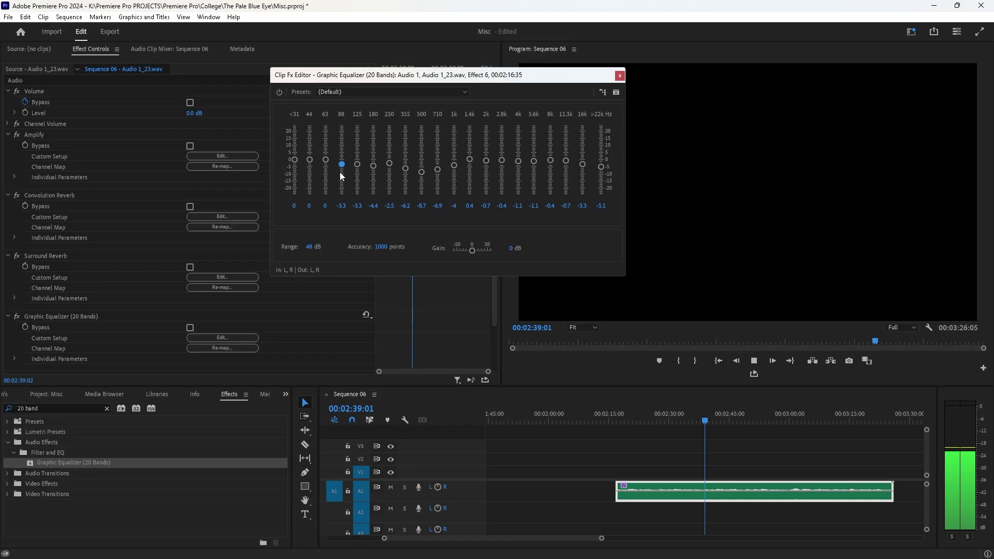
Step: While the clip plays, set the equalizer's 63, 44, below 31 and 355 Hz bands to -4.4, -5.8, -8.4 and -8.4
left_click_drag(603, 531, 557, 538)
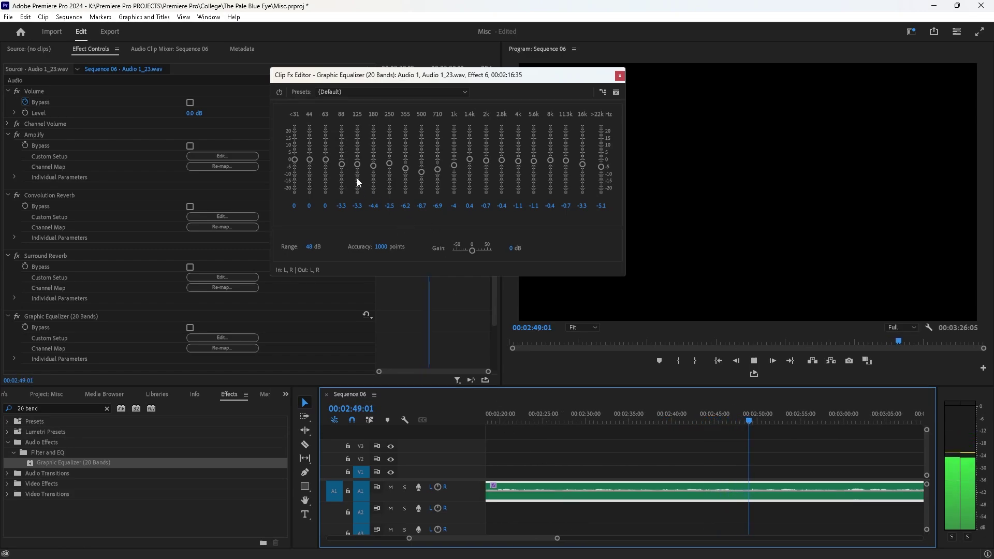
mouse_move(326, 159)
left_mouse_down()
mouse_move(327, 129)
mouse_move(328, 167)
mouse_move(305, 129)
mouse_move(312, 165)
left_mouse_up()
mouse_move(294, 159)
left_mouse_down()
mouse_move(292, 129)
mouse_move(299, 169)
left_mouse_up()
mouse_move(409, 167)
left_mouse_down()
mouse_move(405, 145)
mouse_move(406, 172)
left_mouse_up()
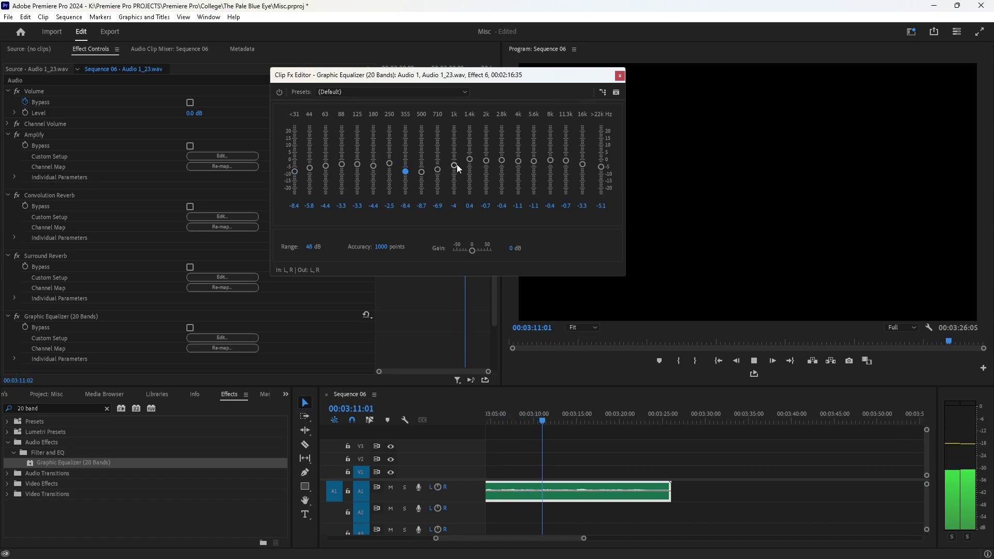
Step: Set the equalizer's 1k, 710 and 250 Hz bands to -4.7, -5.8 and -7.6
left_click(469, 159)
left_click_drag(436, 159, 390, 150)
left_click_drag(393, 169, 394, 171)
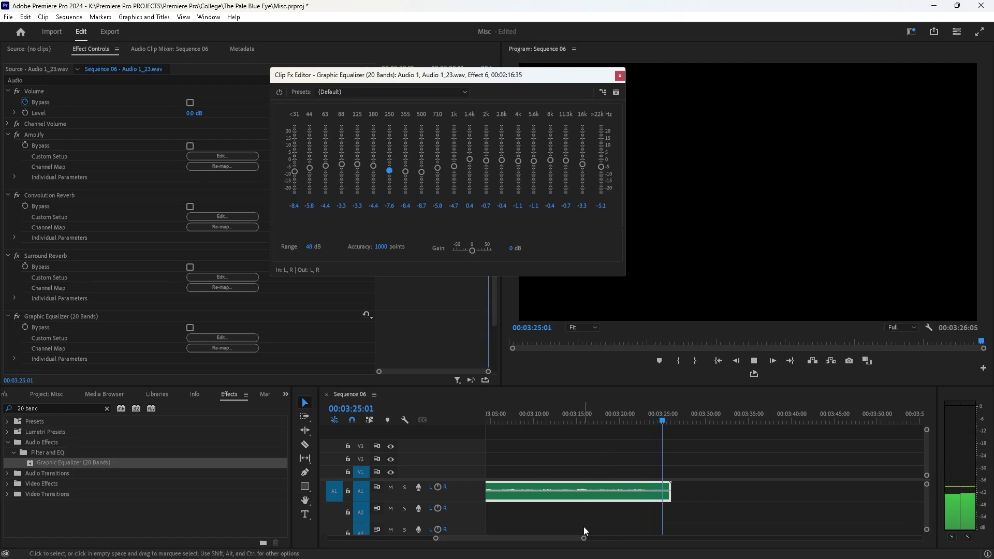
Step: Replay the clip from 00:02:19:02, set the 355, 250 and 180 Hz bands to -9.1, -8.4 and -6.5, and close the equalizer
left_click_drag(583, 538, 651, 538)
left_click(515, 421)
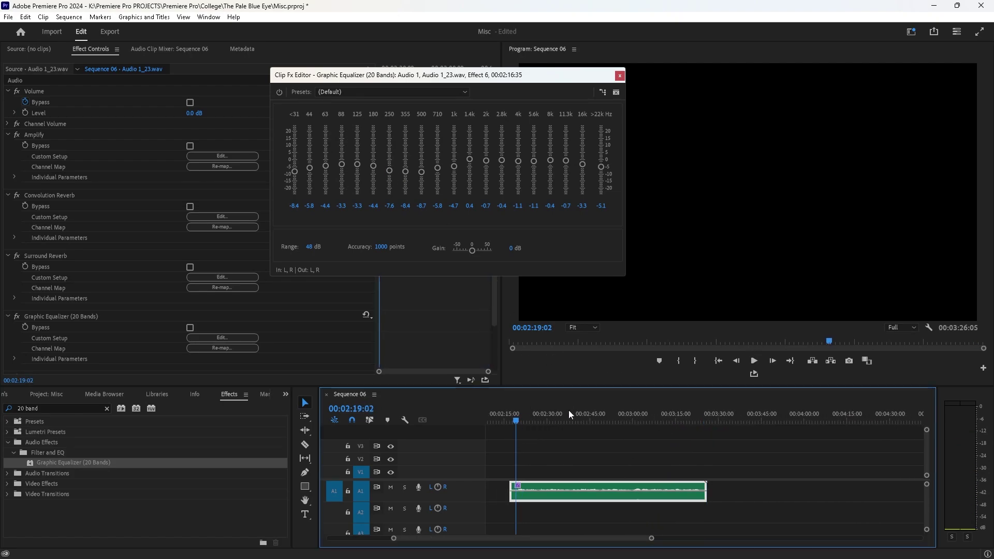
left_click(754, 363)
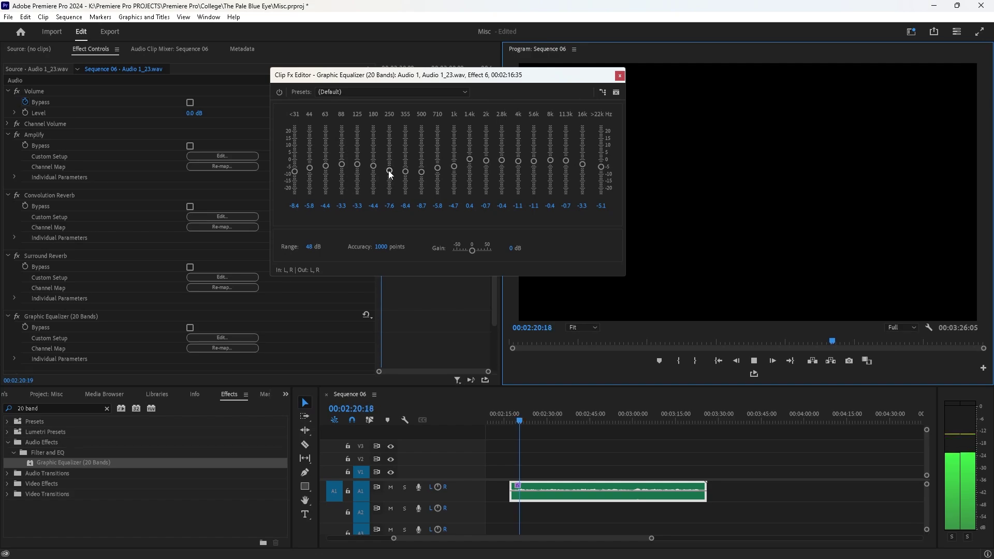
mouse_move(388, 170)
left_mouse_down()
mouse_move(389, 141)
mouse_move(393, 178)
mouse_move(406, 151)
mouse_move(406, 172)
mouse_move(370, 148)
mouse_move(372, 131)
mouse_move(373, 170)
left_mouse_up()
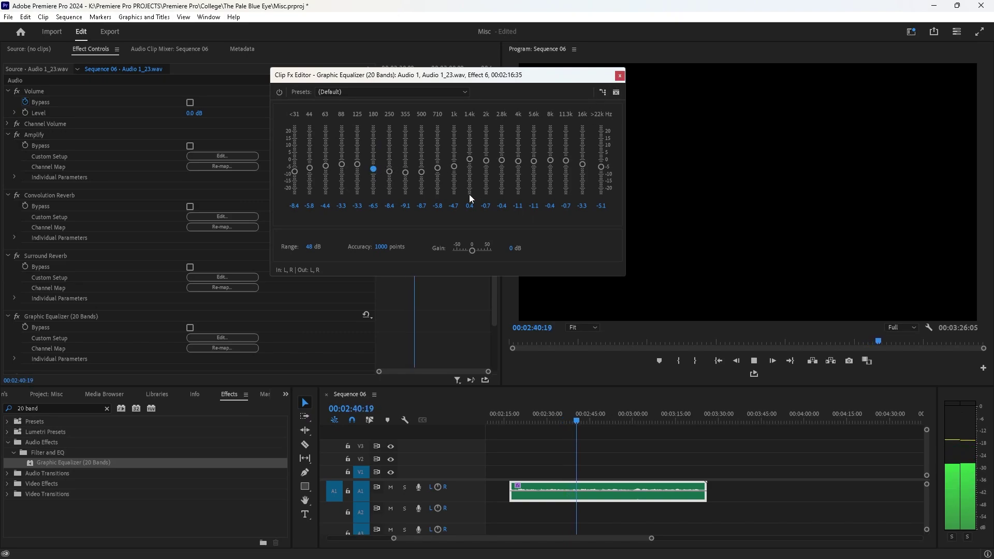
left_click(619, 76)
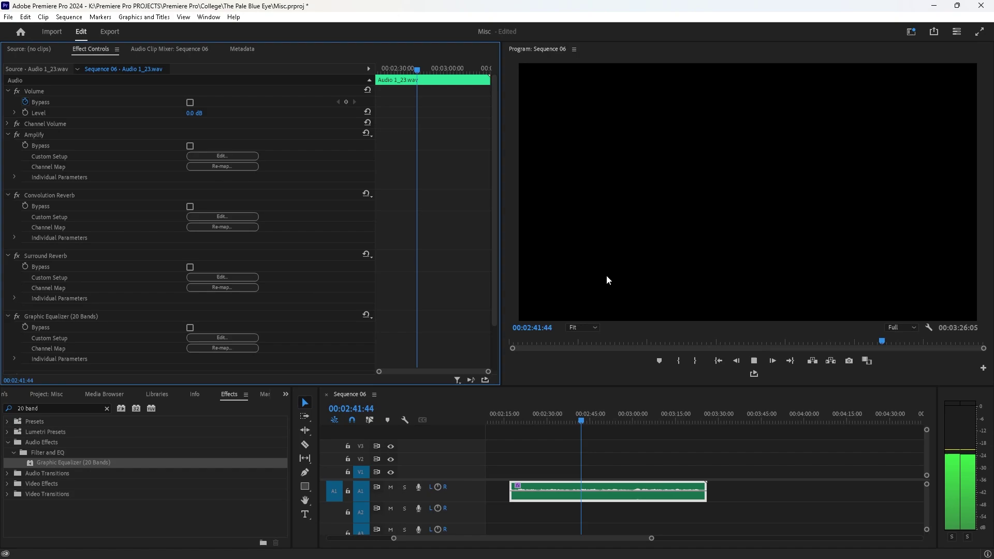
left_click(754, 362)
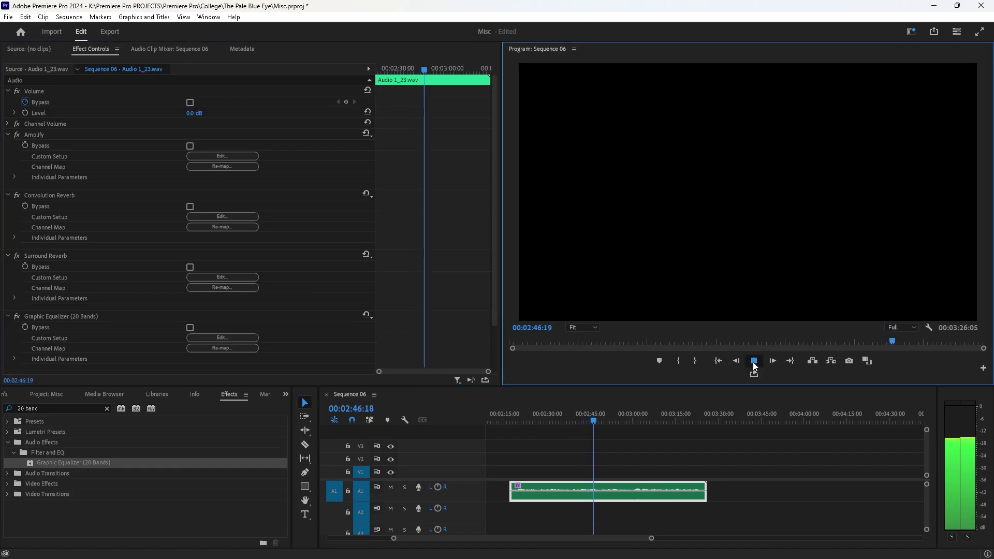
Step: Reopen the 20-band equalizer settings, set the 250 Hz band to -9.5 during playback from 00:02:42:12, and close them
left_click(222, 337)
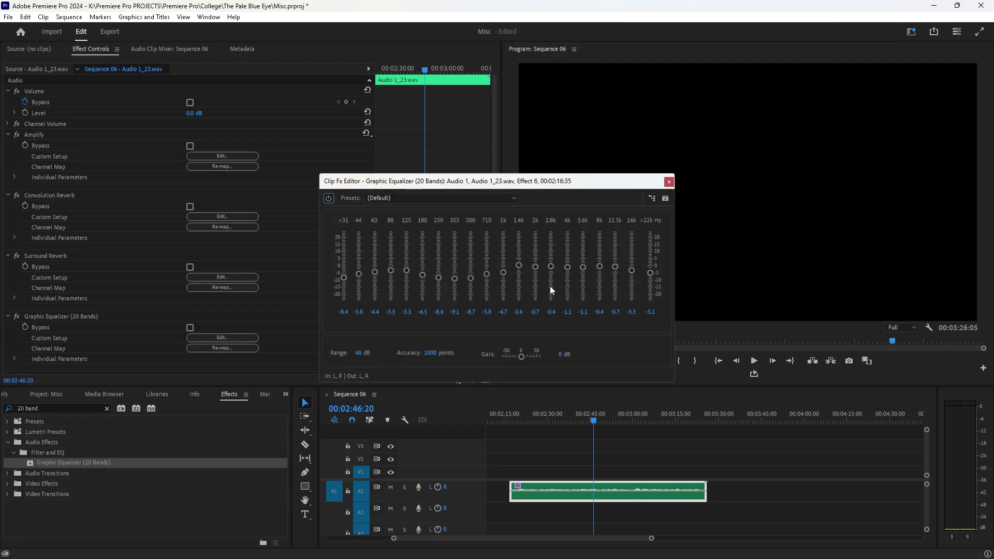
left_click_drag(492, 181, 402, 74)
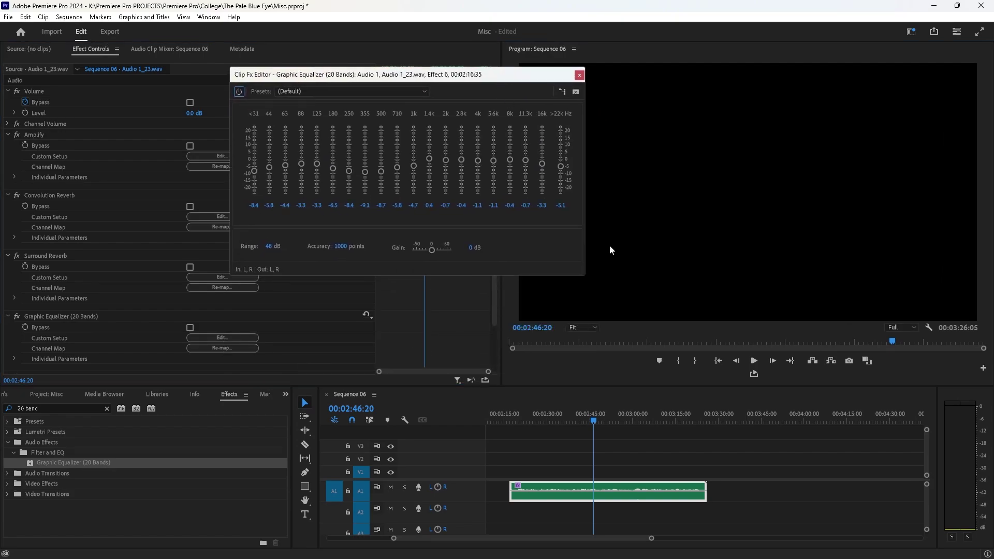
left_click(583, 420)
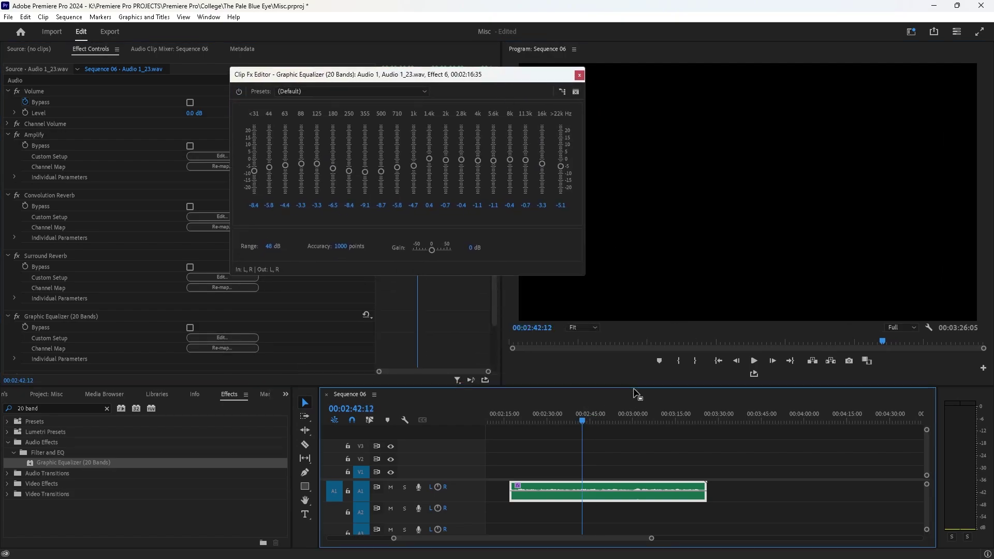
left_click(753, 361)
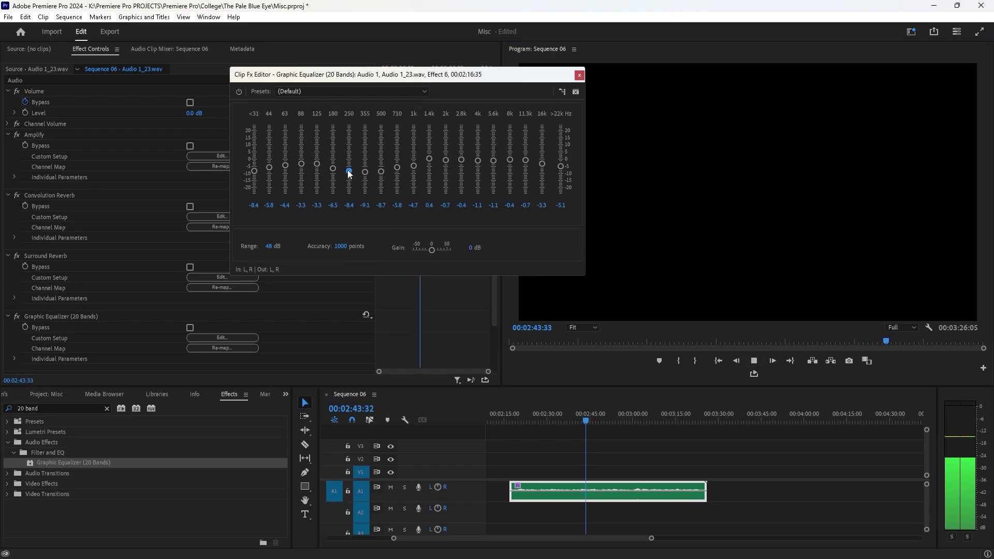
left_click_drag(348, 170, 348, 172)
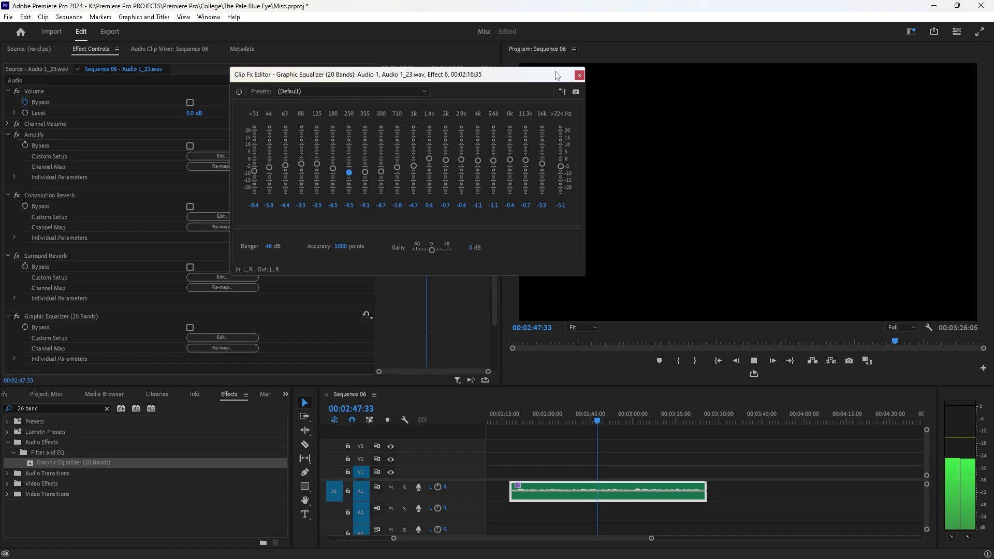
left_click(580, 75)
left_click(753, 360)
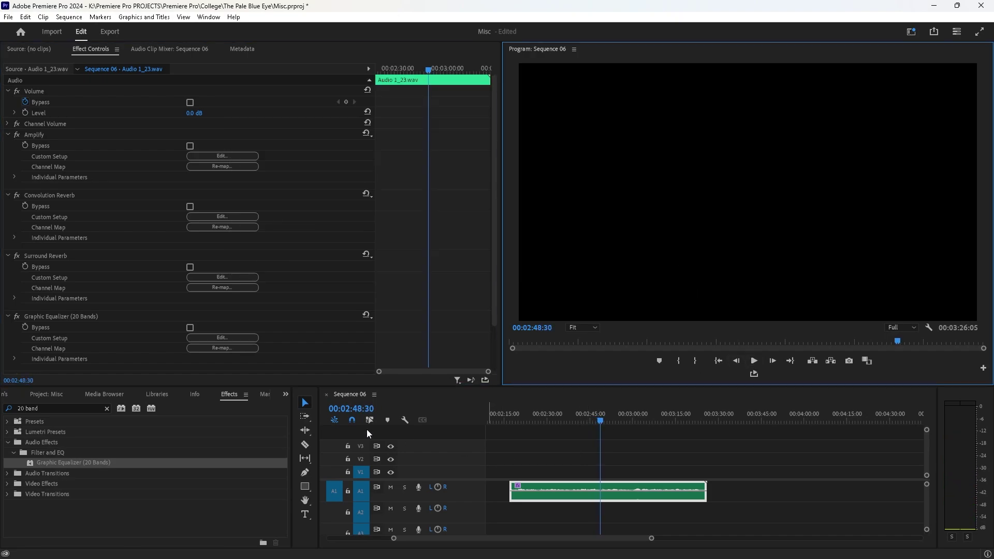
Step: Find the Single-band Compressor among the audio effects and apply it to the green clip on Audio 1
left_click(19, 408)
type("compress")
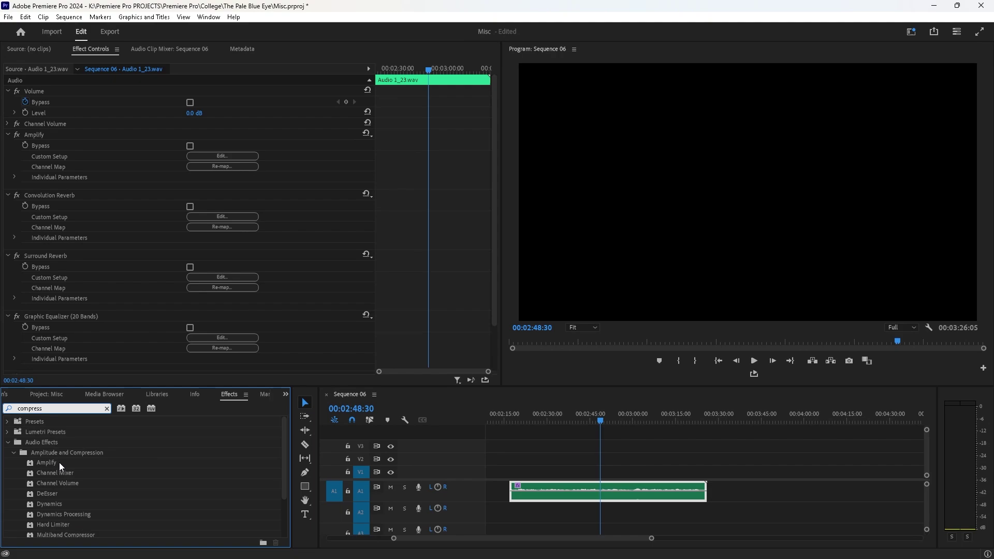
left_click(54, 464)
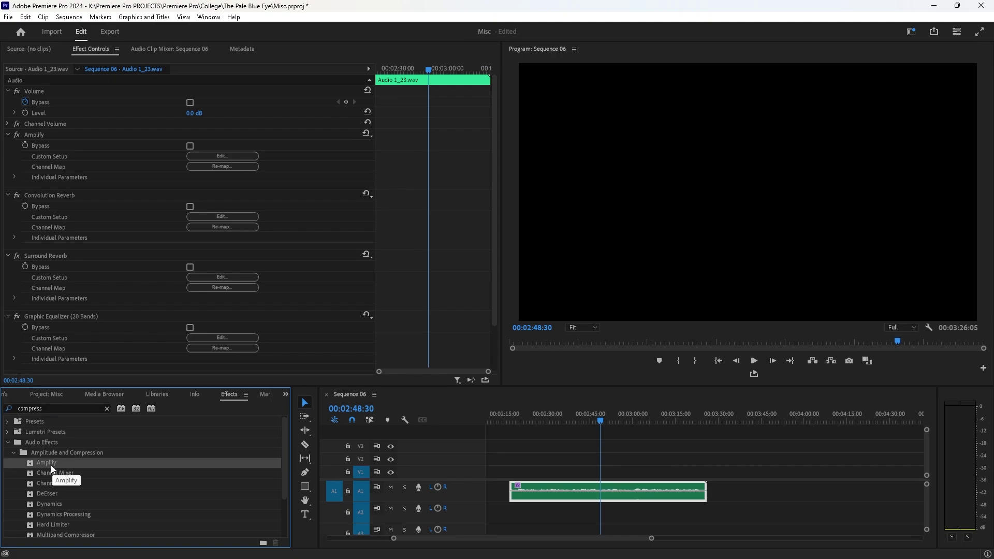
left_click(60, 406)
type("single")
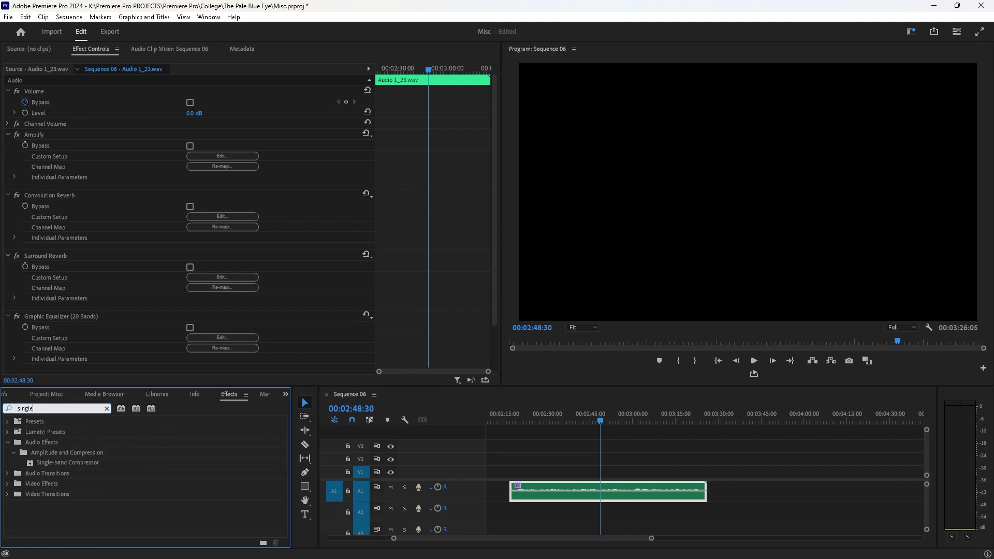
left_click_drag(52, 462, 554, 490)
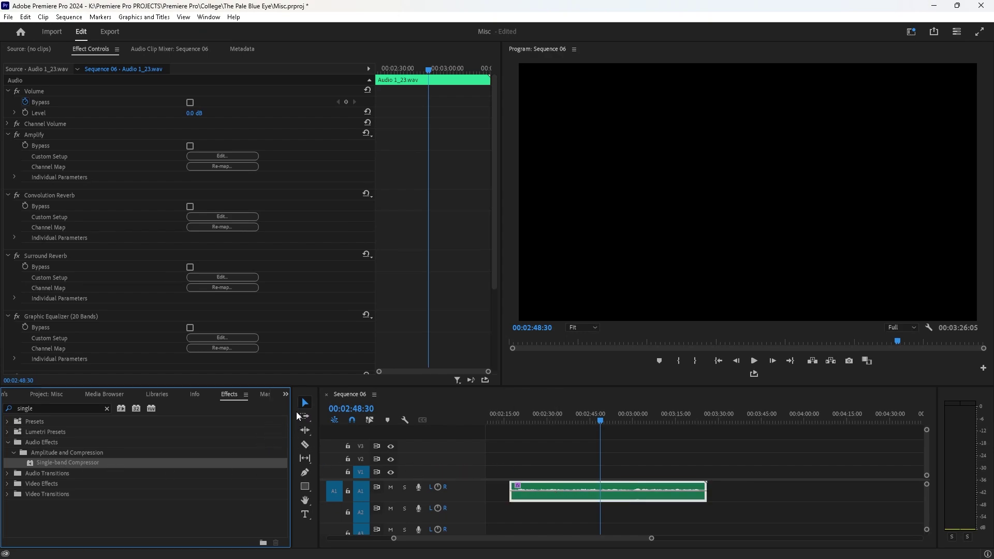
Step: In the compressor's custom settings, choose the Light Mastering preset while playing the clip, and close the editor
scroll(228, 333, "down", 3)
left_click(223, 315)
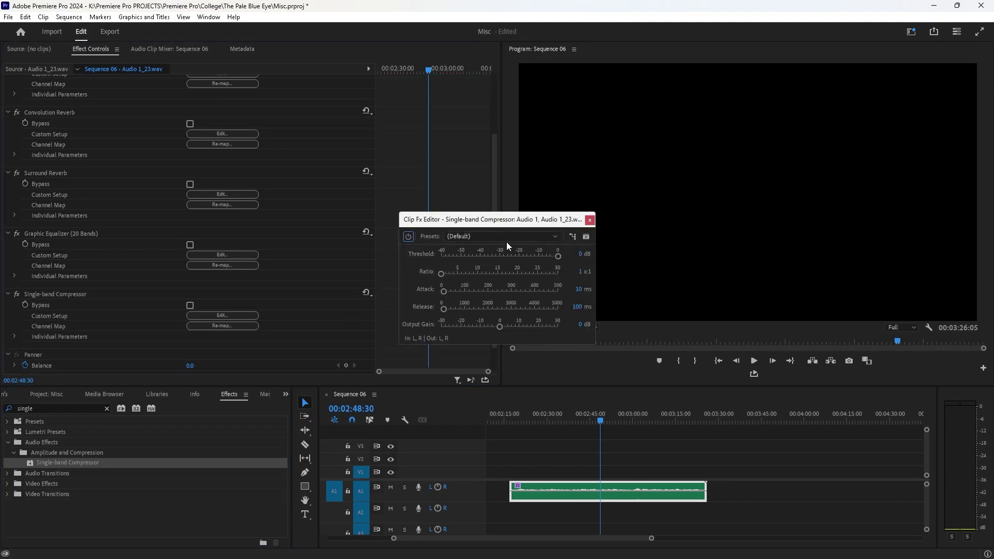
left_click_drag(481, 219, 212, 187)
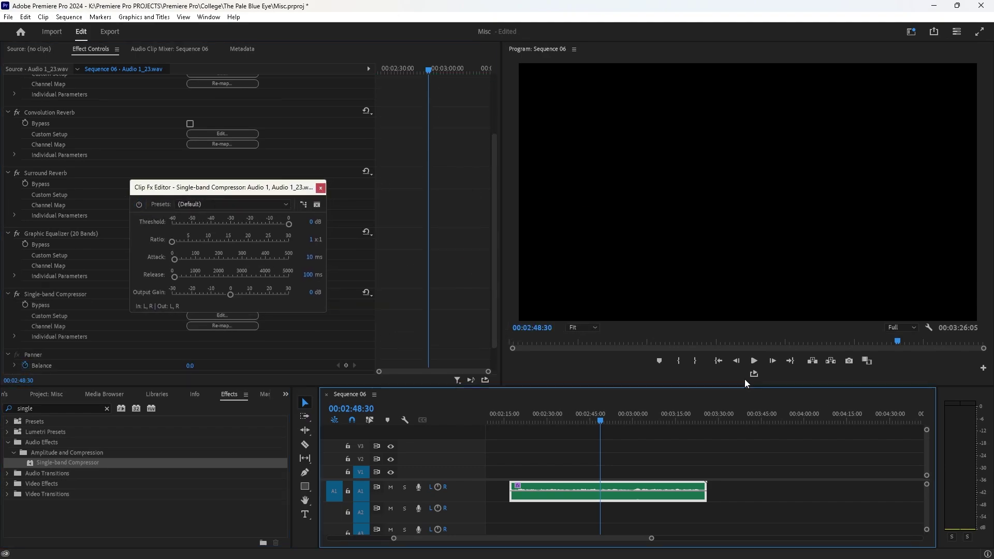
left_click(754, 361)
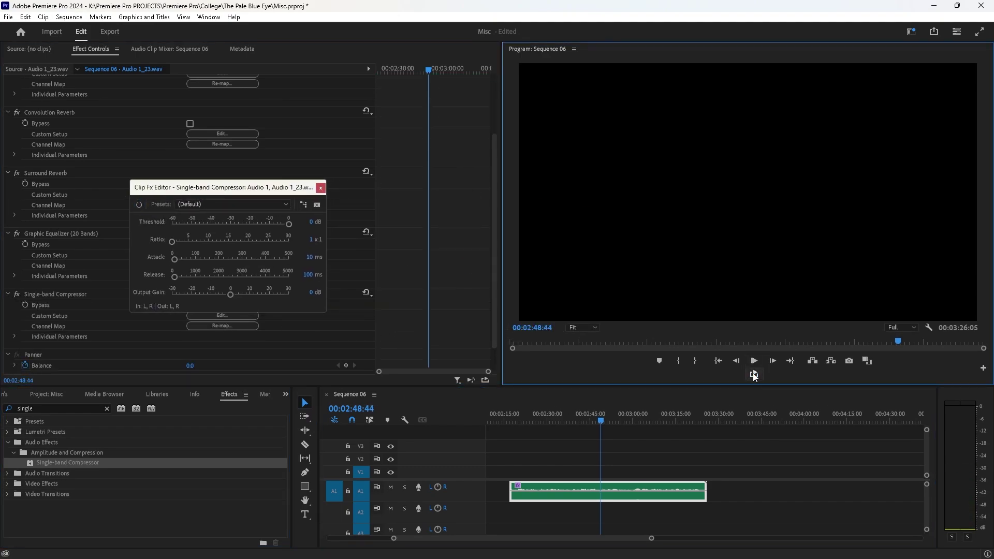
left_click(206, 204)
left_click(231, 272)
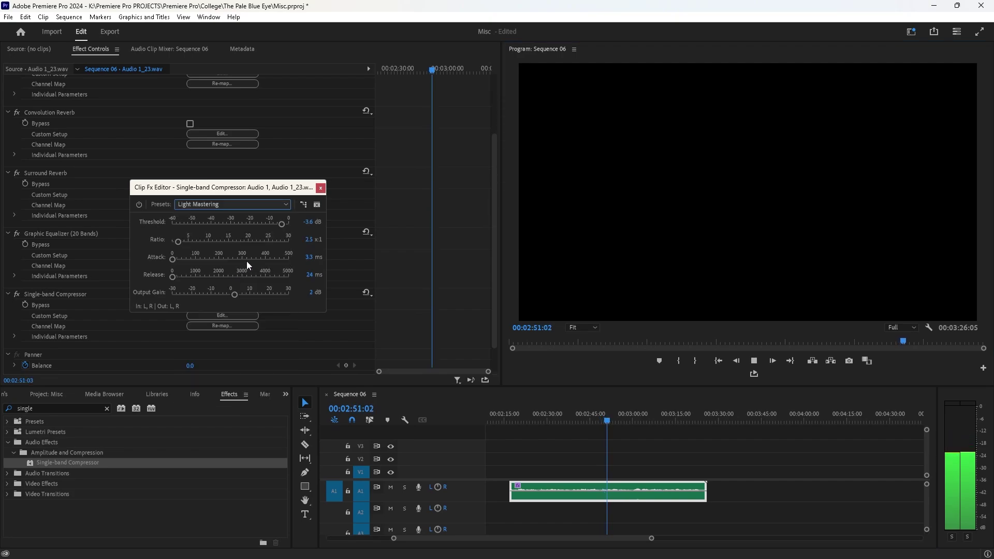
left_click(320, 188)
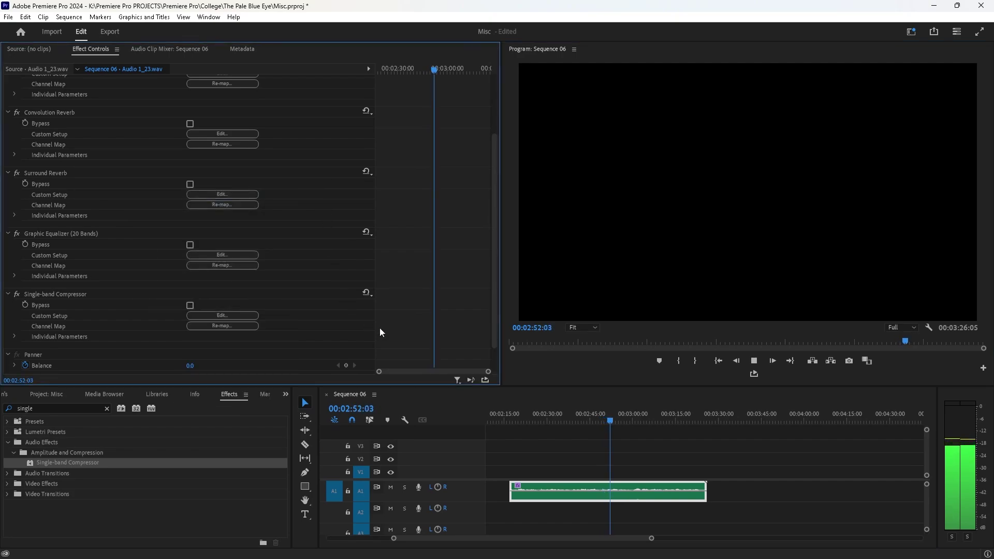
Step: Listen to the compressed clip around 00:02:59 and clear the effects search
left_click(754, 363)
left_click(754, 361)
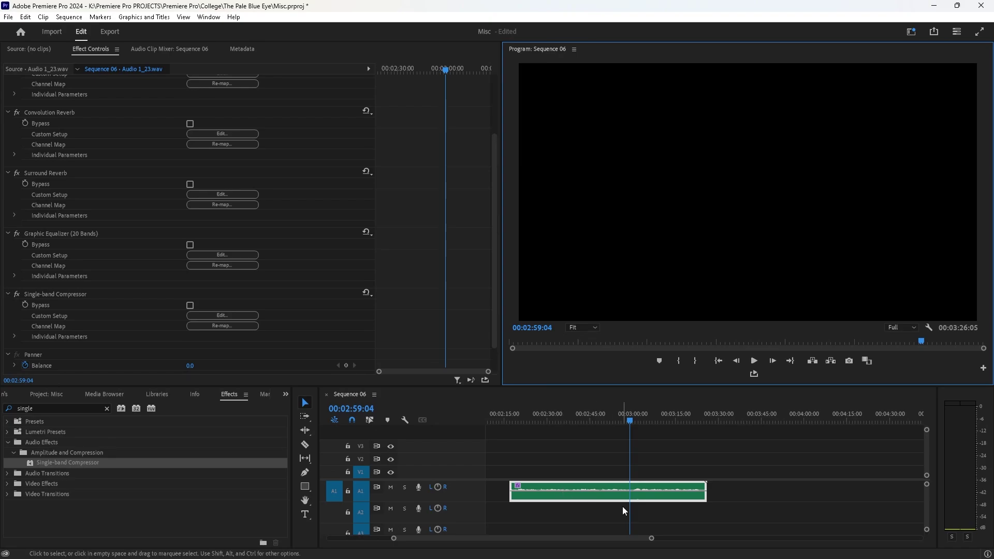
left_click_drag(651, 538, 605, 552)
left_click(754, 361)
left_click(754, 361)
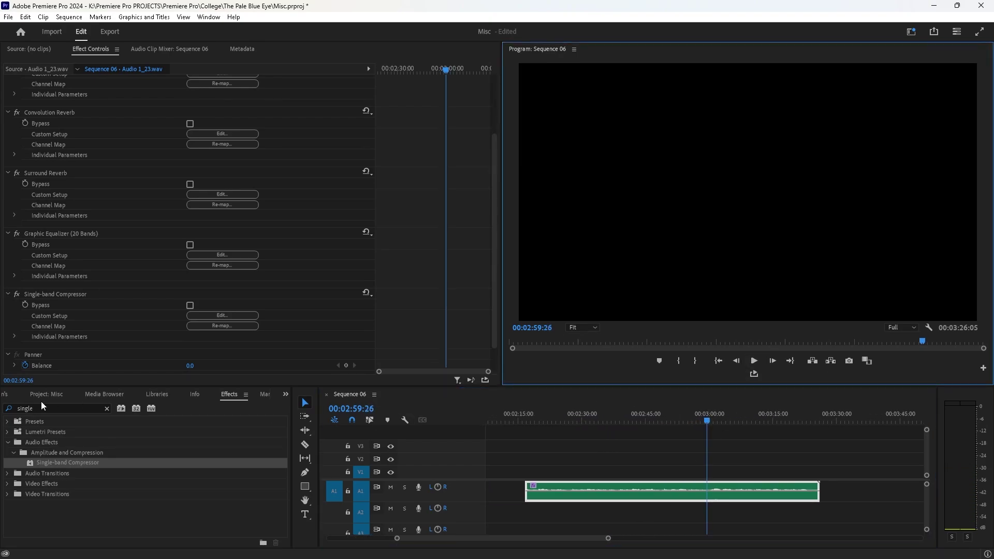
left_click(4, 404)
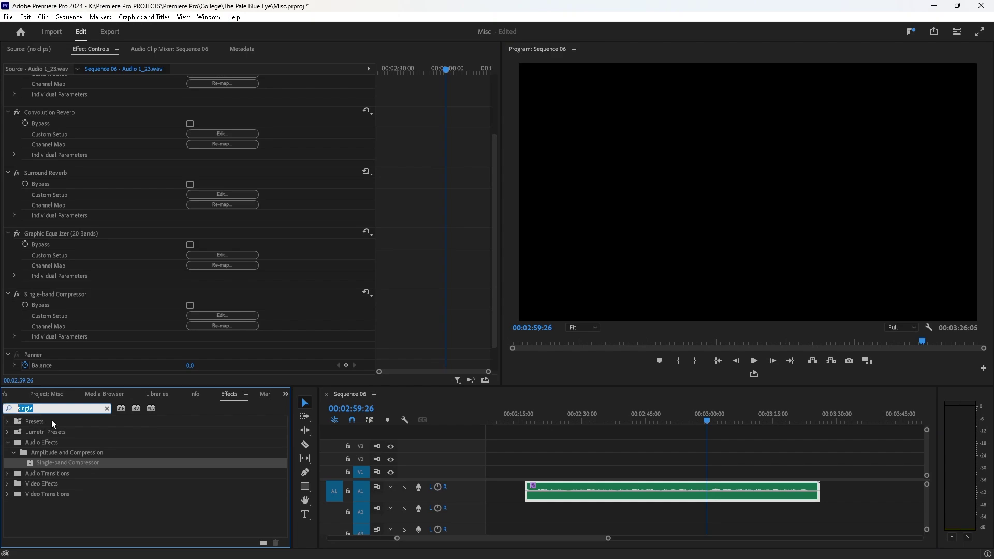
key("BackSpace")
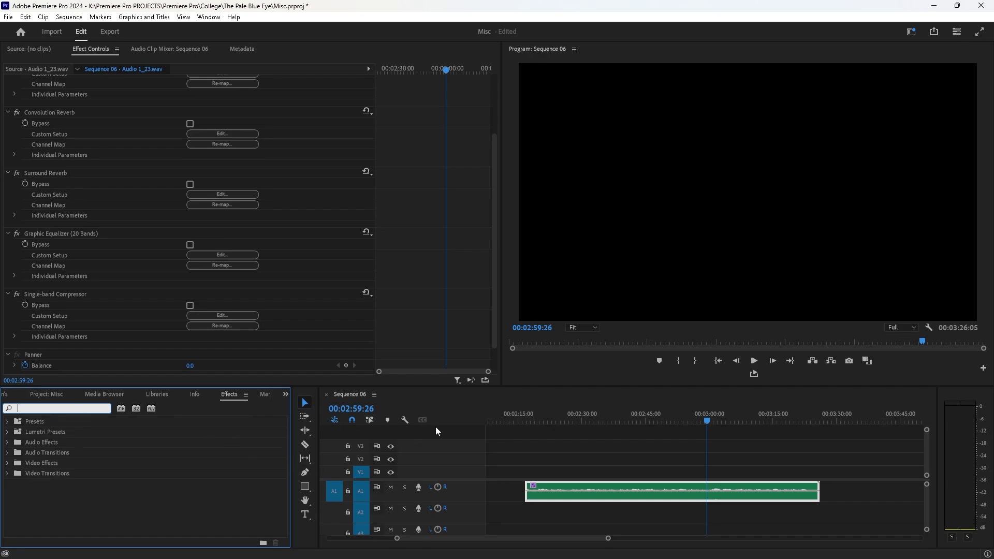
Step: Replay the green clip from its beginning and listen for a suitable cutting point
left_click(531, 420)
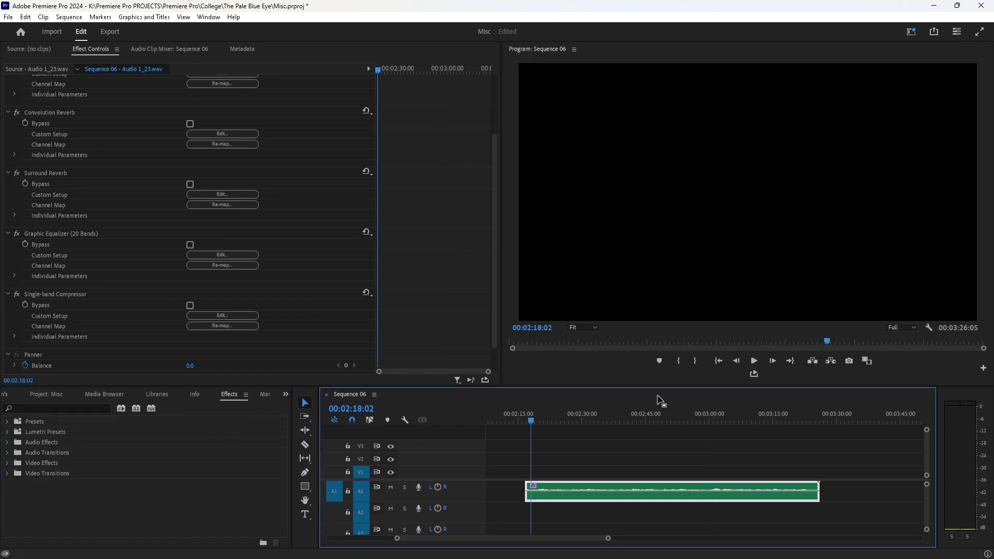
left_click(755, 362)
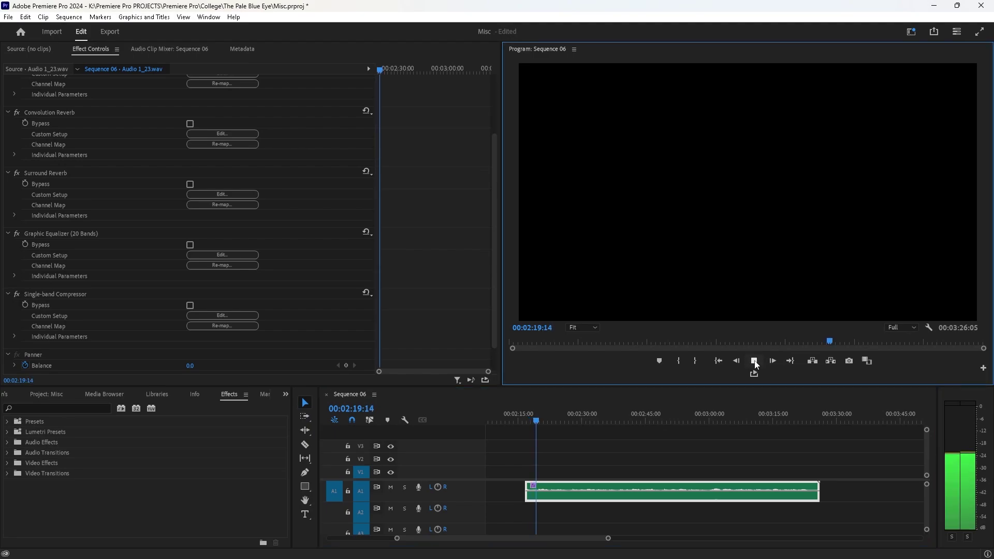
left_click(754, 362)
left_click_drag(609, 541, 533, 531)
left_click(512, 422)
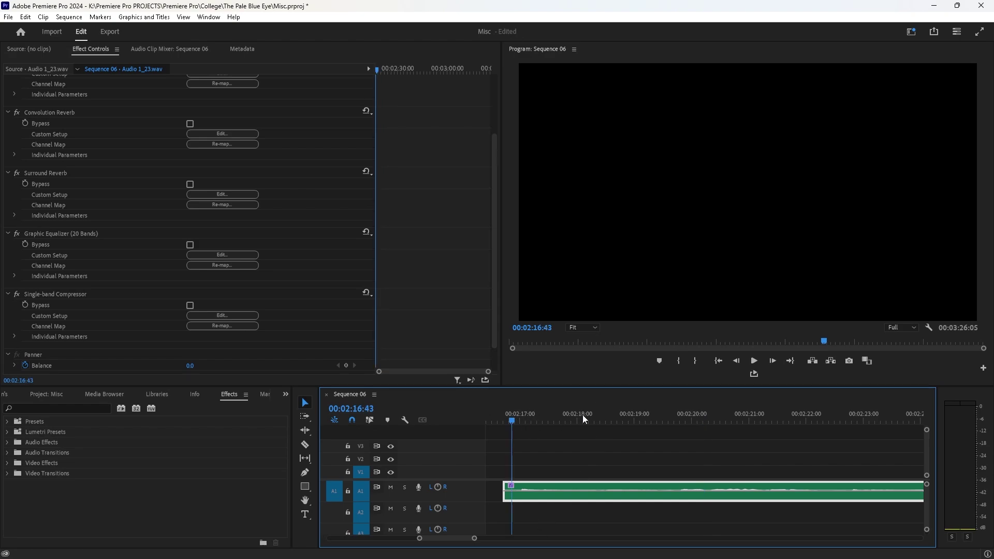
left_click(755, 363)
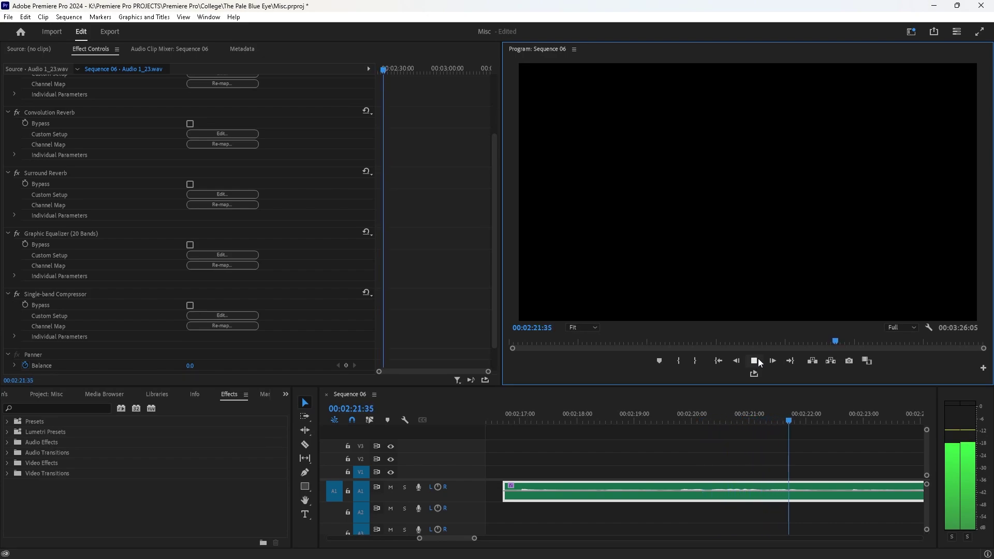
left_click(759, 363)
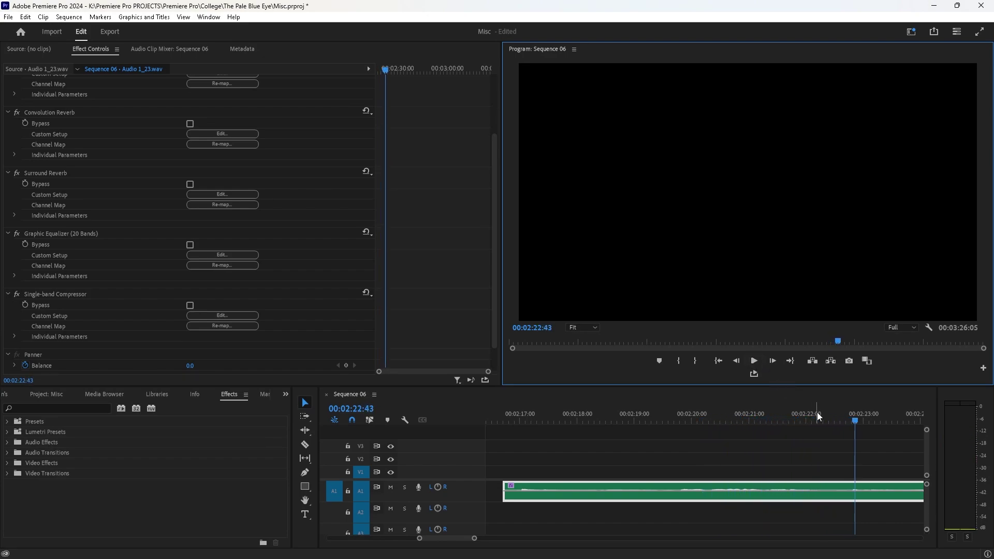
Step: Split the green clip on Audio 1 at 00:02:22:15 with the Razor tool
left_click_drag(926, 529, 928, 529)
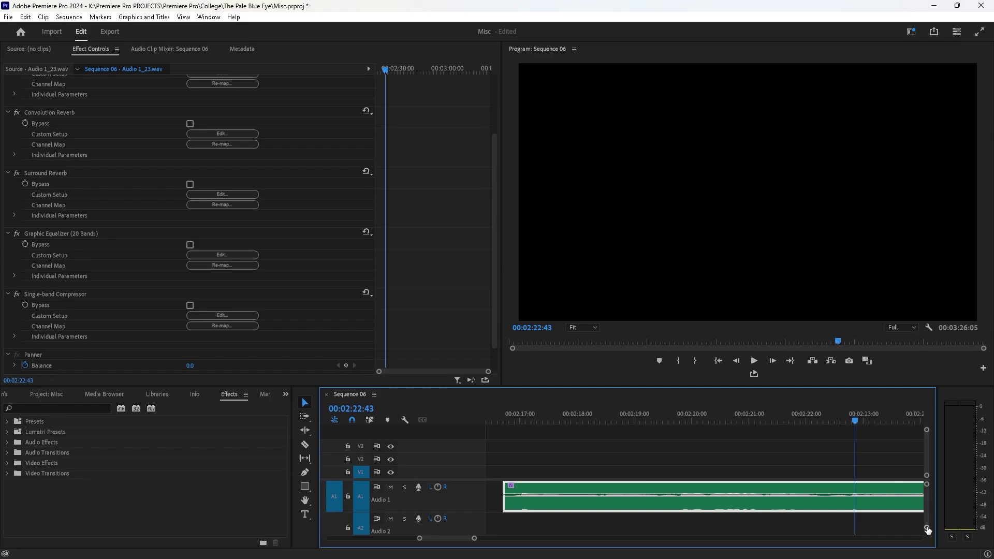
left_click(823, 419)
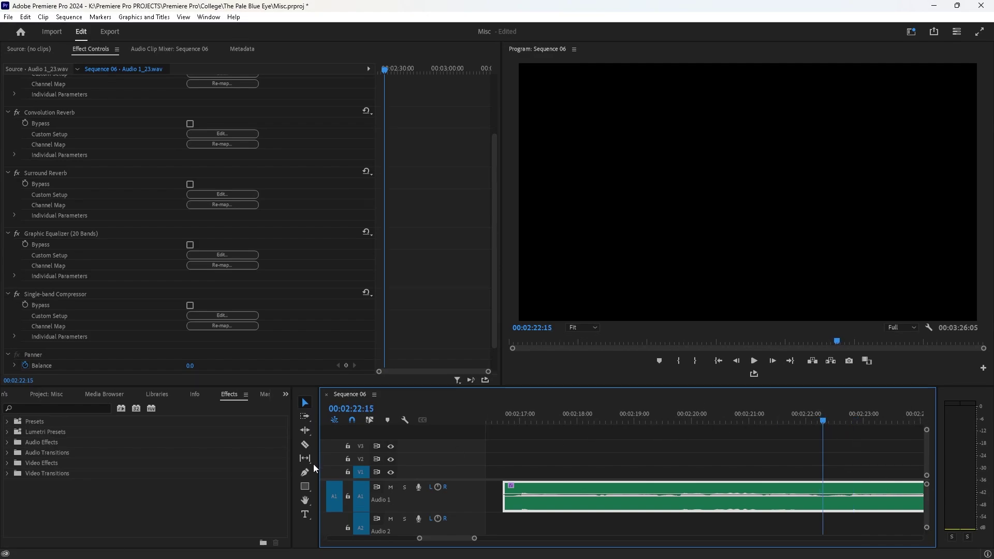
left_click(305, 444)
left_click(824, 497)
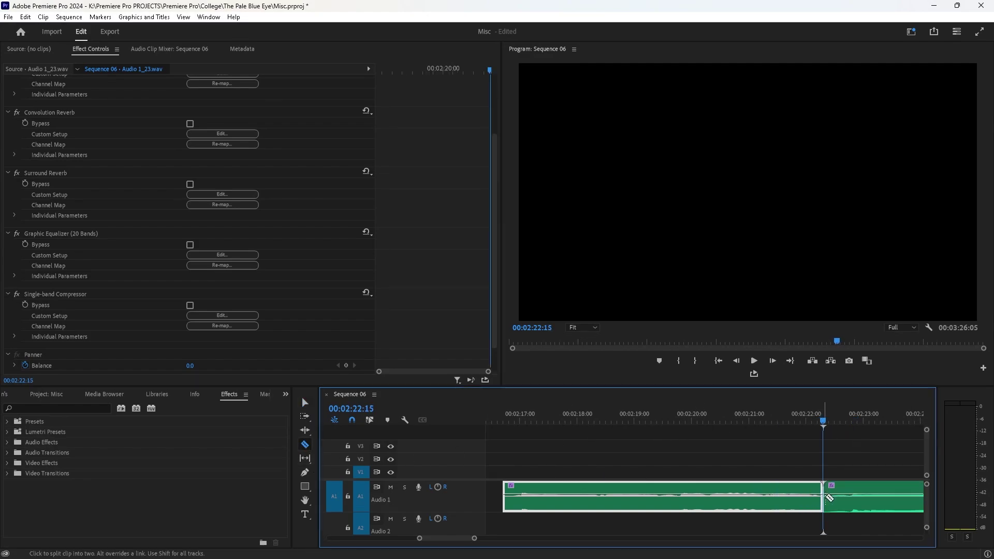
Step: Split the green clip a second time shortly after the 00:02:22:15 cut and delete the short piece between the two cuts
left_click(850, 502)
left_click(304, 403)
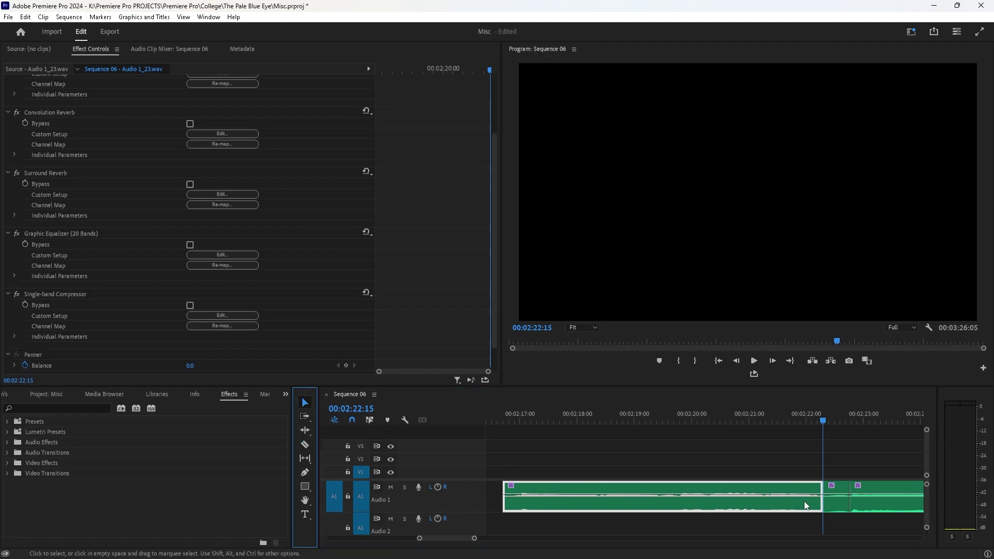
left_click(836, 500)
key("Delete")
Step: Play the audio across the new gap on Audio 1 and listen on to about 00:02:28 for another cutting point
left_click(731, 416)
left_click(754, 369)
left_click(753, 363)
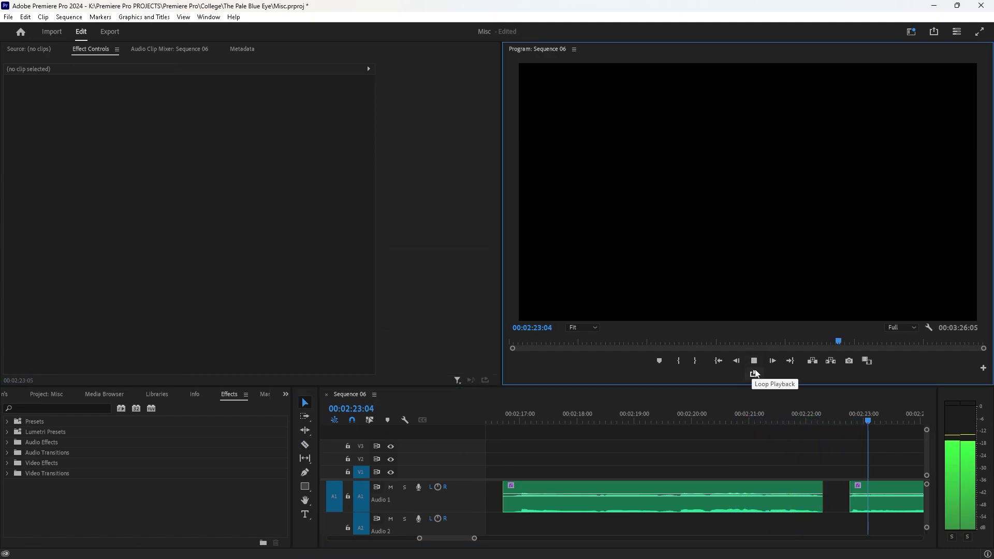
left_click(754, 374)
scroll(486, 539, "down", 2)
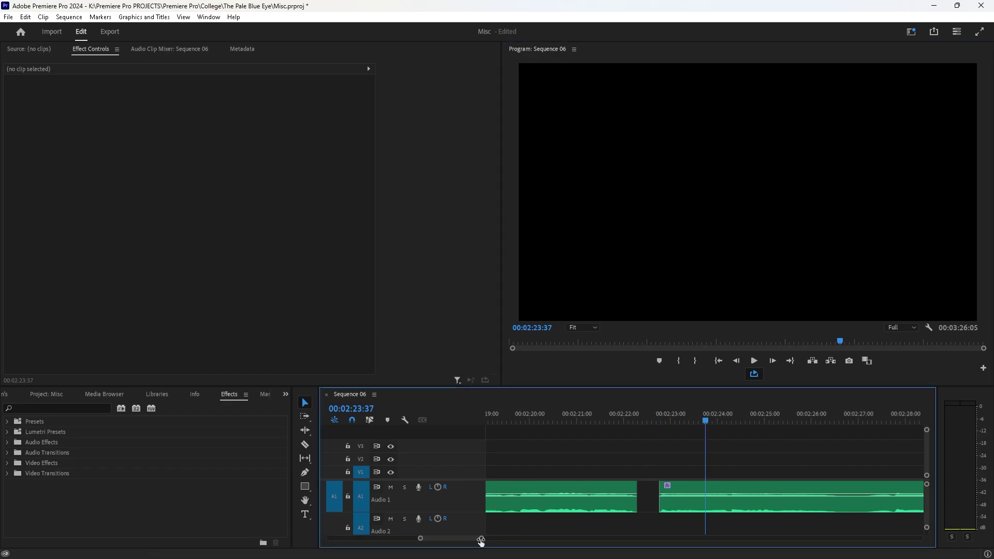
left_click(611, 420)
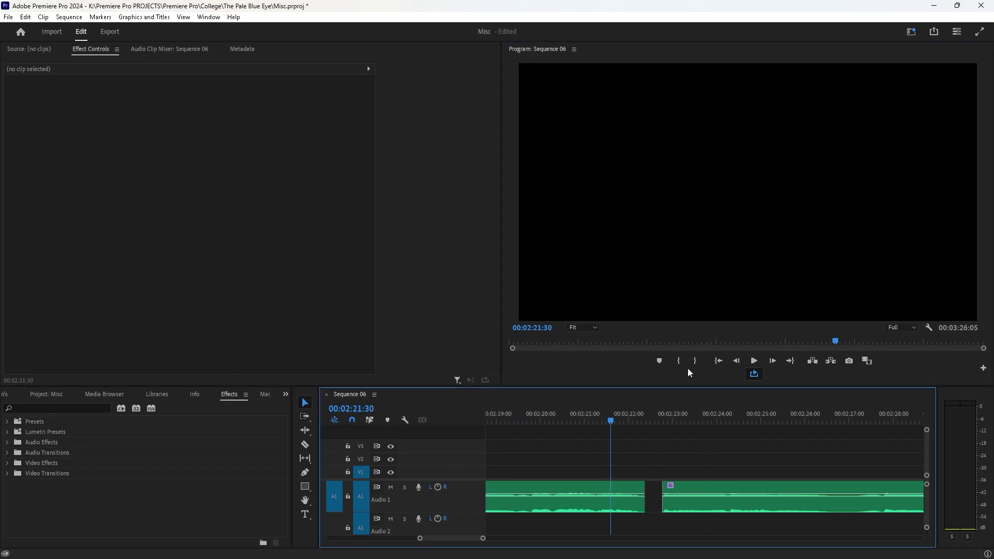
left_click(753, 361)
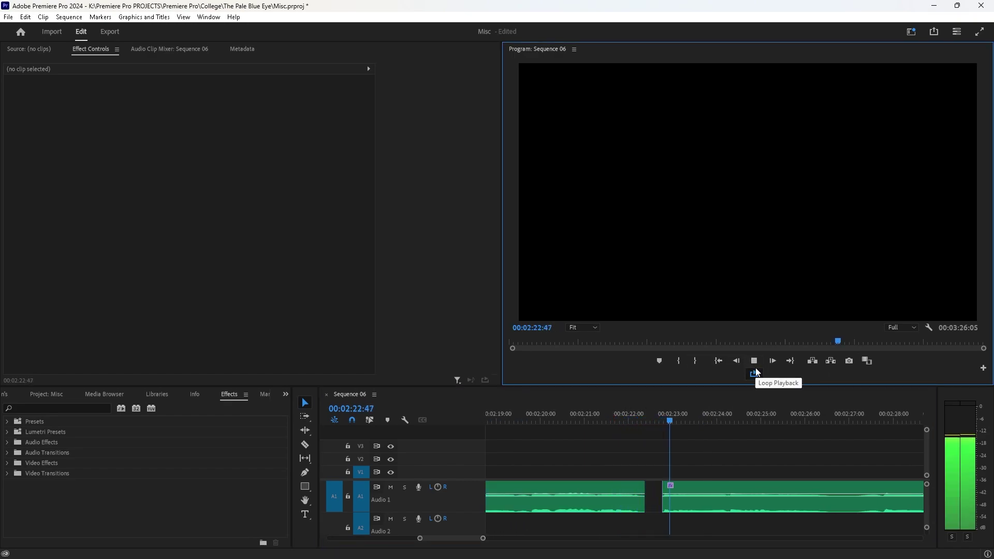
left_click(755, 374)
left_click(759, 365)
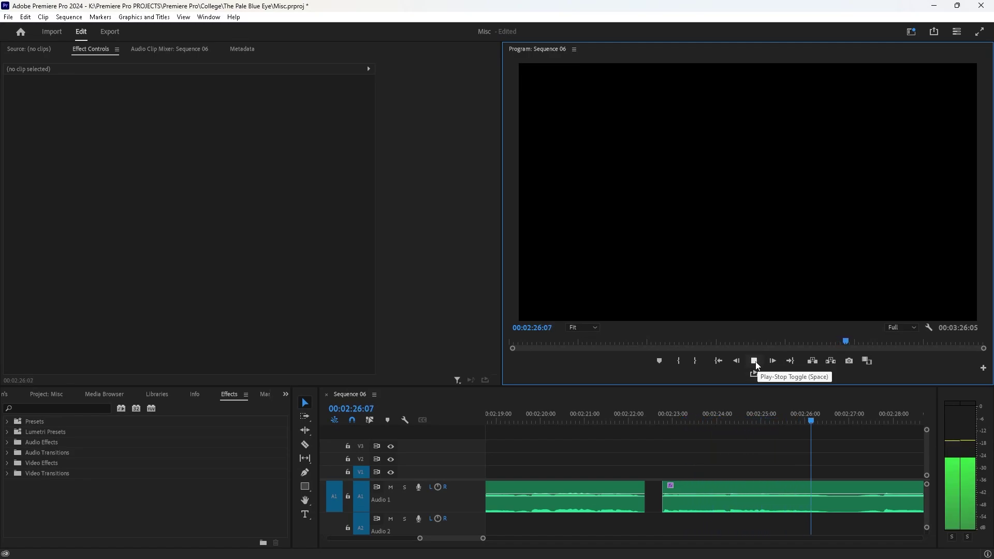
left_click(755, 364)
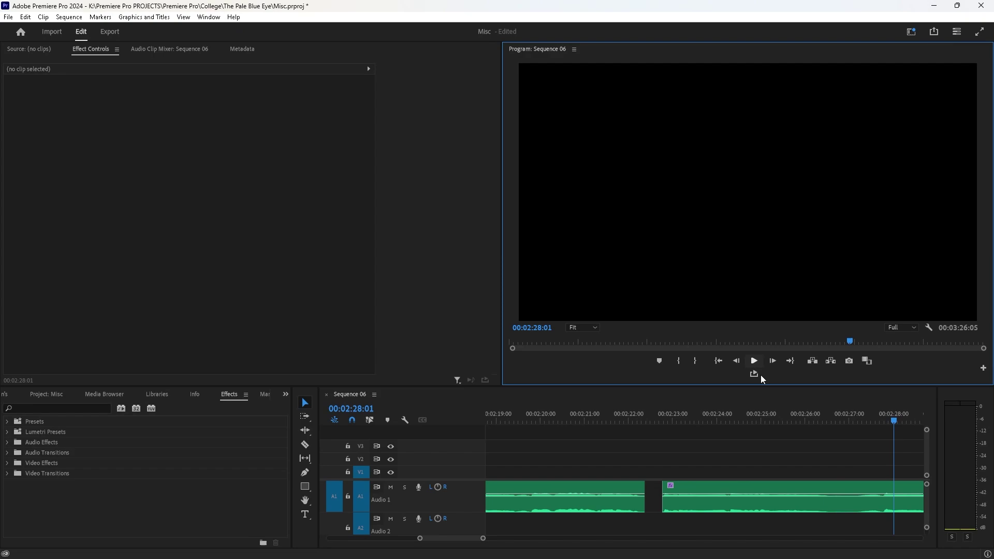
Step: Split the clip at 00:02:27:38 and again slightly earlier, and delete the short piece between the cuts
left_click_drag(889, 415, 886, 419)
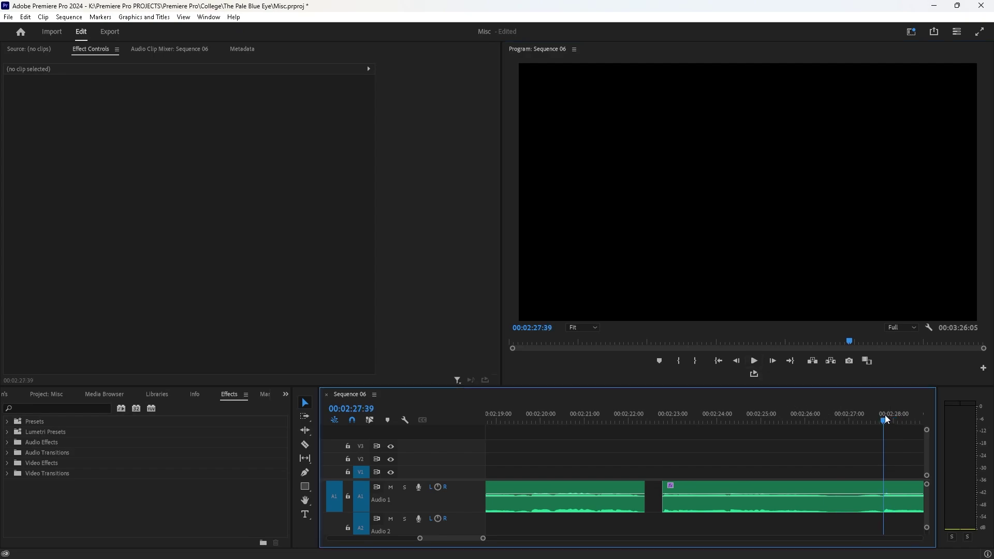
left_click(305, 444)
left_click(883, 498)
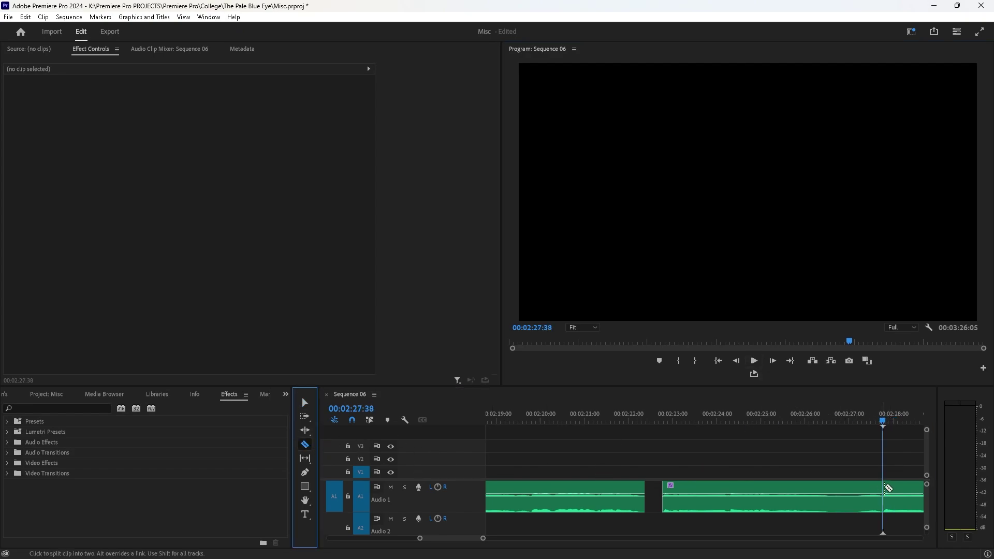
left_click(855, 505)
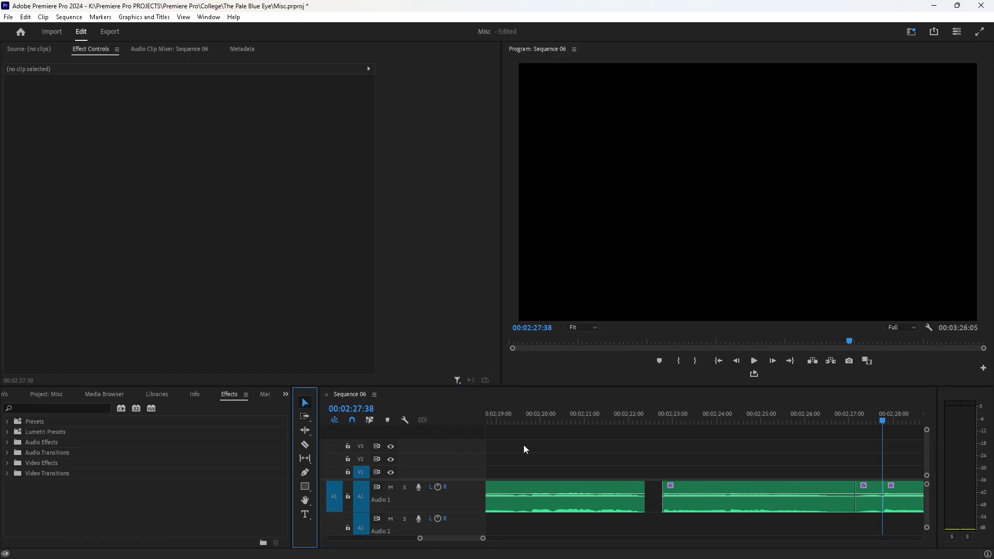
key("v")
left_click(868, 505)
key("Delete")
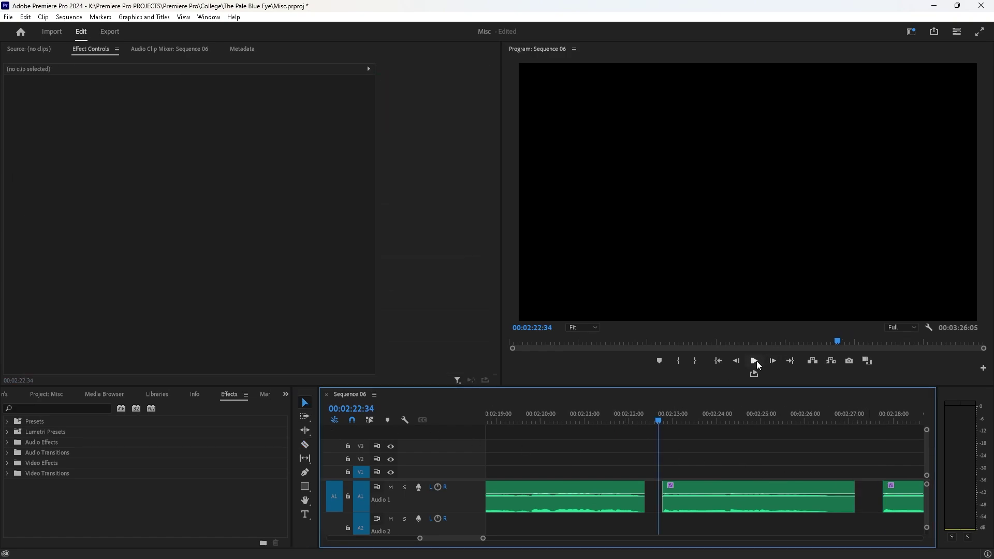
Step: Listen onward from 00:02:22:34 and split the clip on Audio 1 at 00:02:33:12 with the Razor tool
left_click(757, 364)
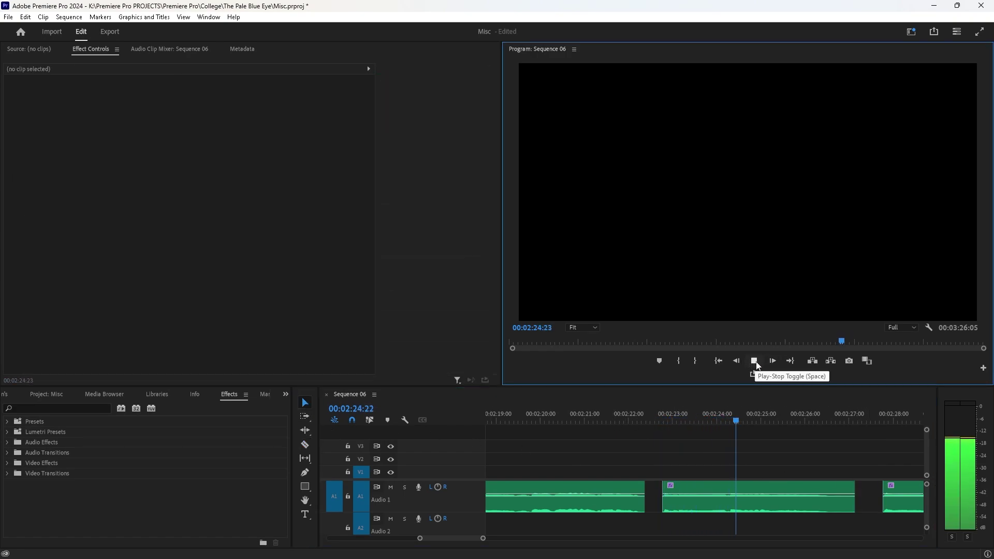
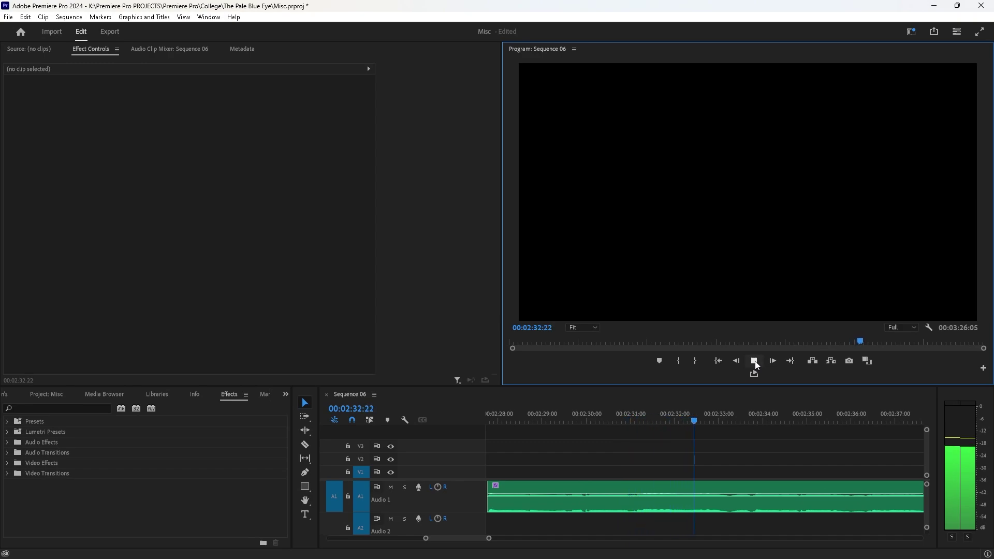
left_click(755, 362)
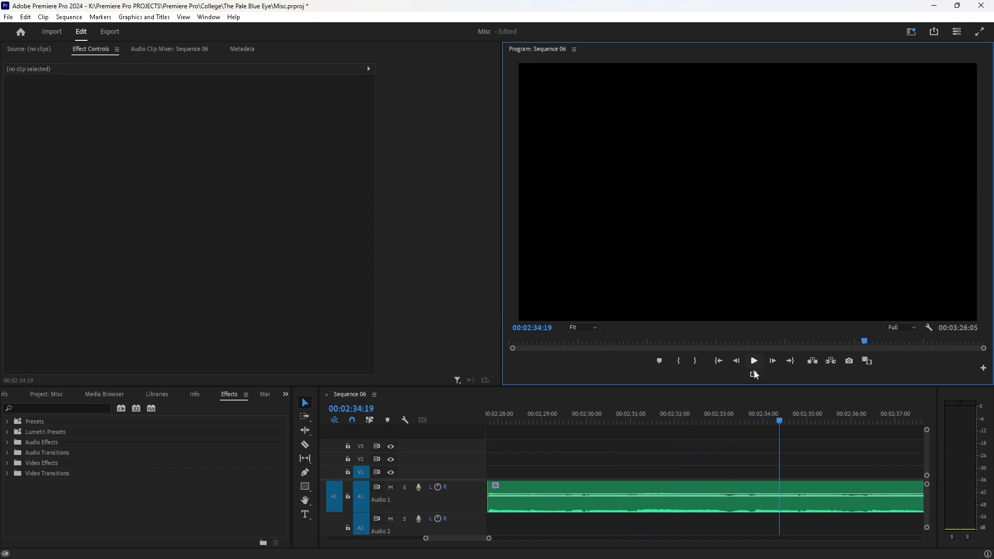
left_click_drag(734, 420, 729, 416)
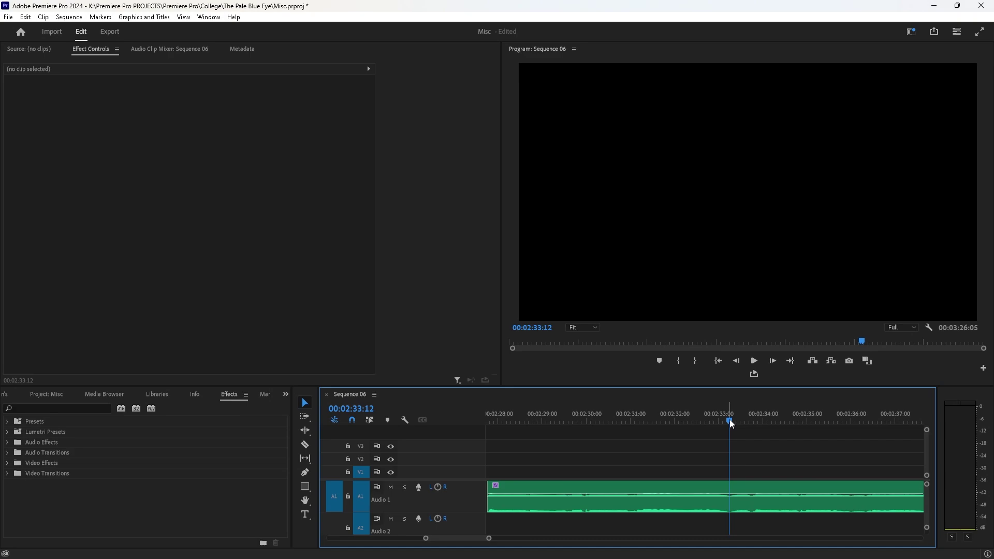
left_click(305, 444)
left_click(729, 497)
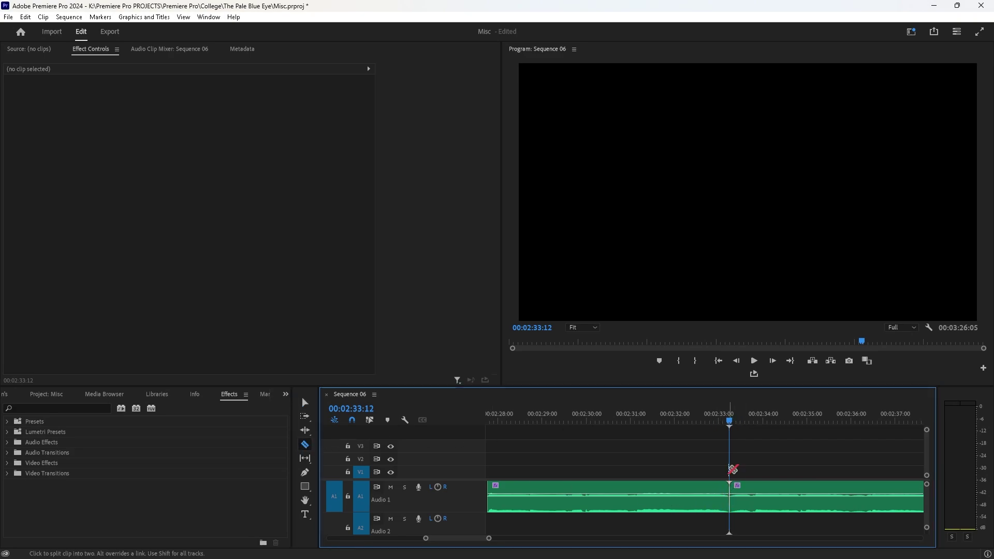
Step: Split the clip again at 00:02:33:39 and delete the short piece after the 00:02:33:12 cut
left_click(755, 362)
key("space")
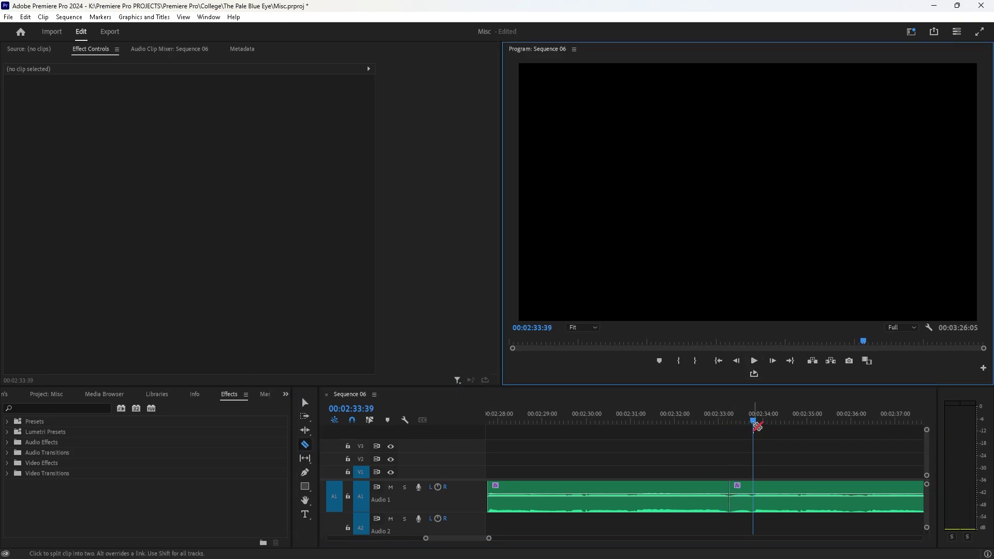
left_click(753, 423)
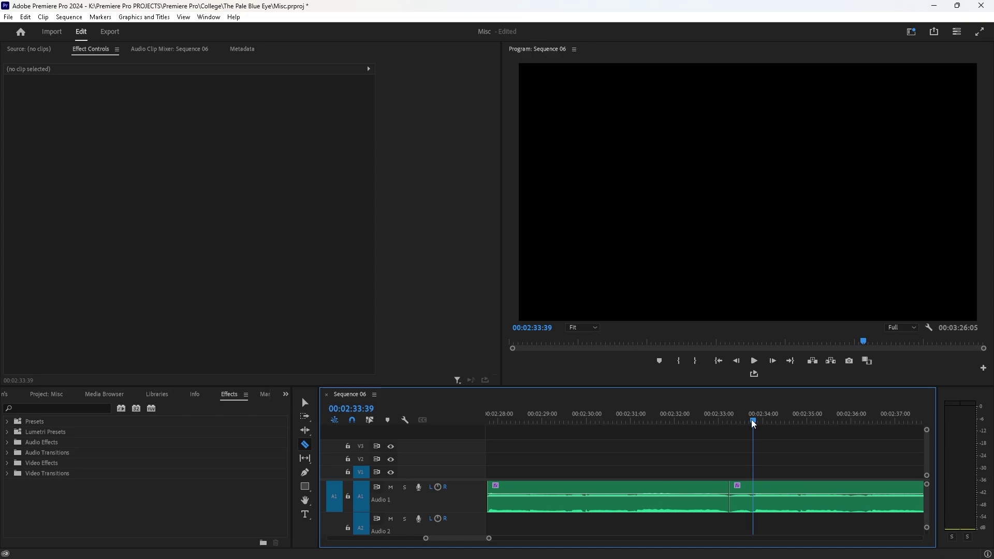
left_click(753, 499)
key("v")
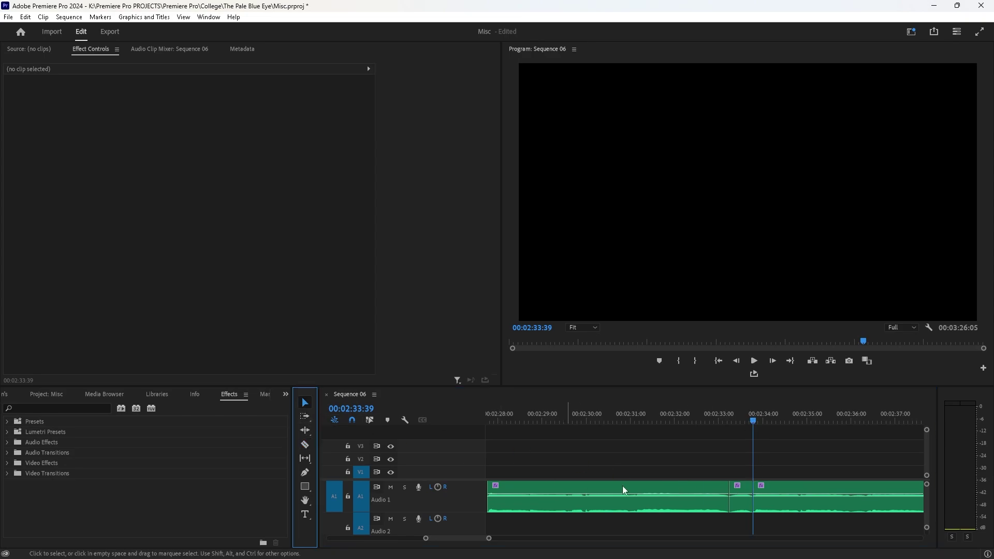
left_click(745, 506)
key("Delete")
Step: Listen on from 00:02:33:39 and split the clip at 00:02:36:00
left_click(754, 360)
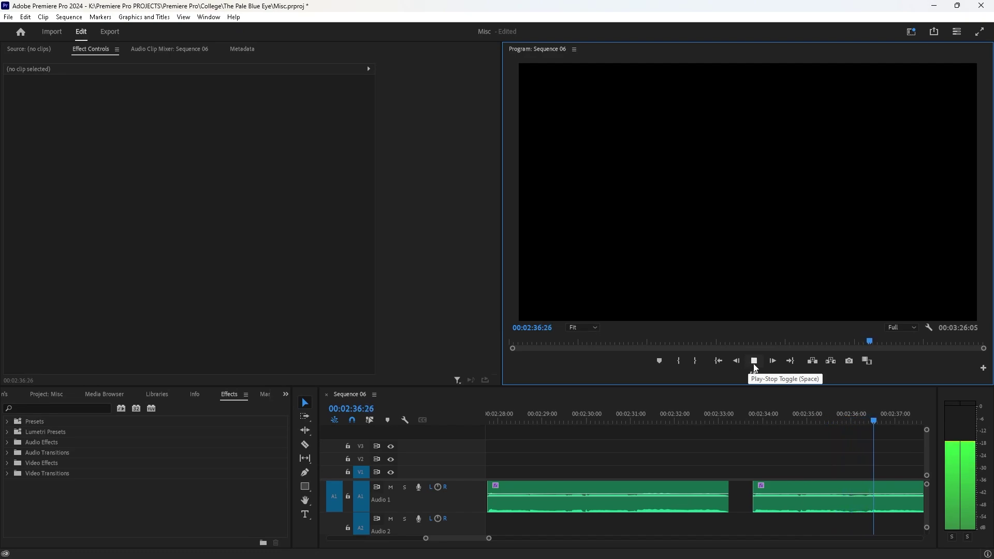
left_click(754, 362)
left_click(852, 417)
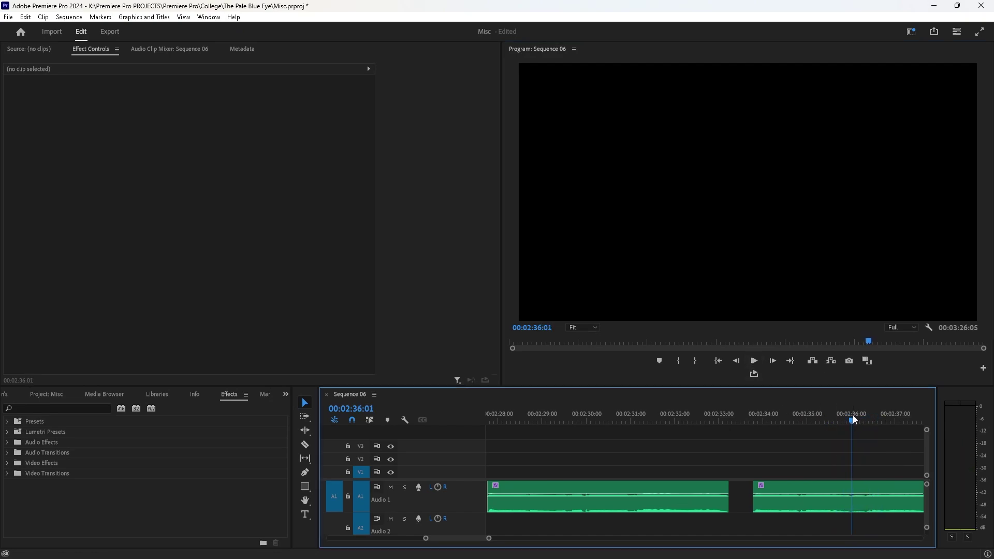
key("Left")
left_click(305, 444)
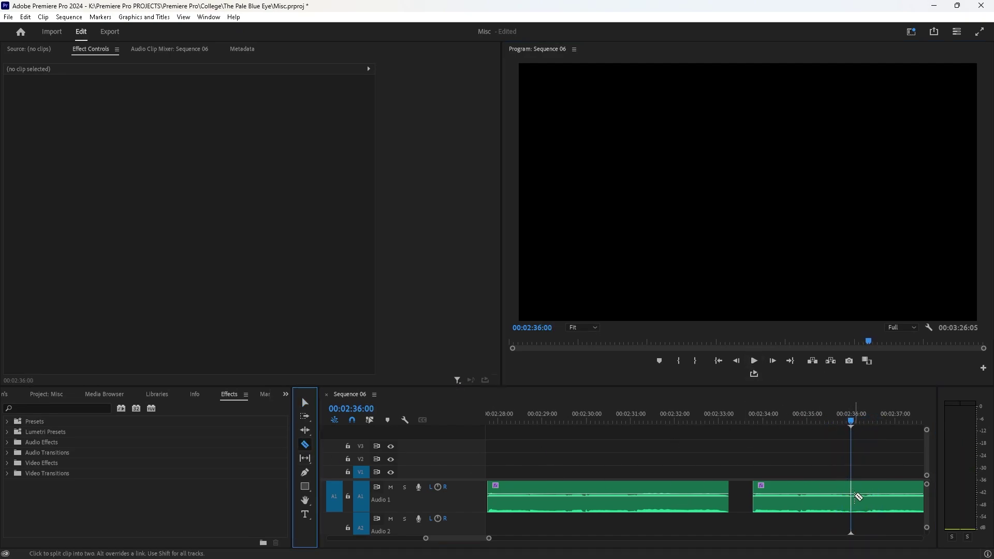
left_click(855, 497)
Step: Split the clip again at 00:02:36:17 and delete the short piece after the 00:02:36:00 cut
left_click_drag(851, 419, 868, 424)
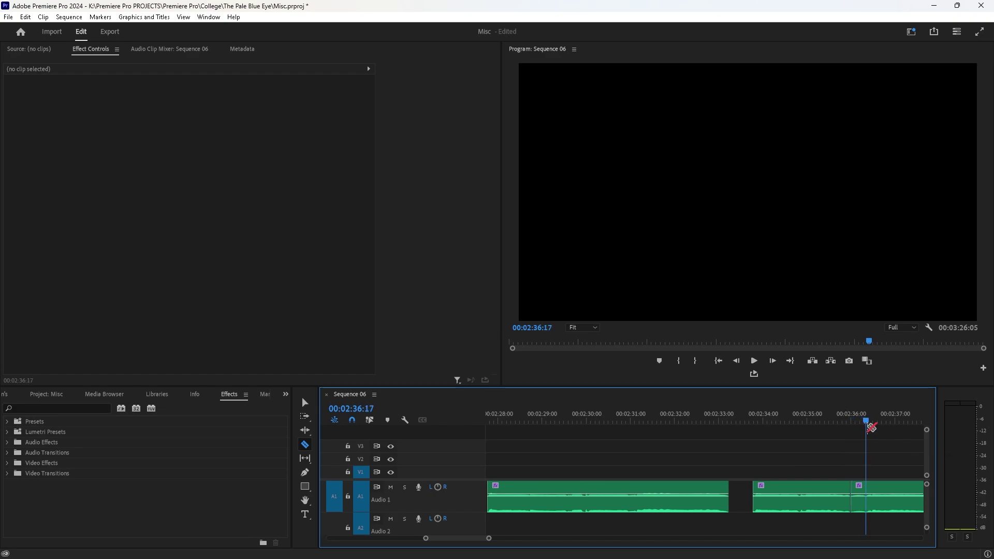
left_click(866, 497)
left_click(305, 402)
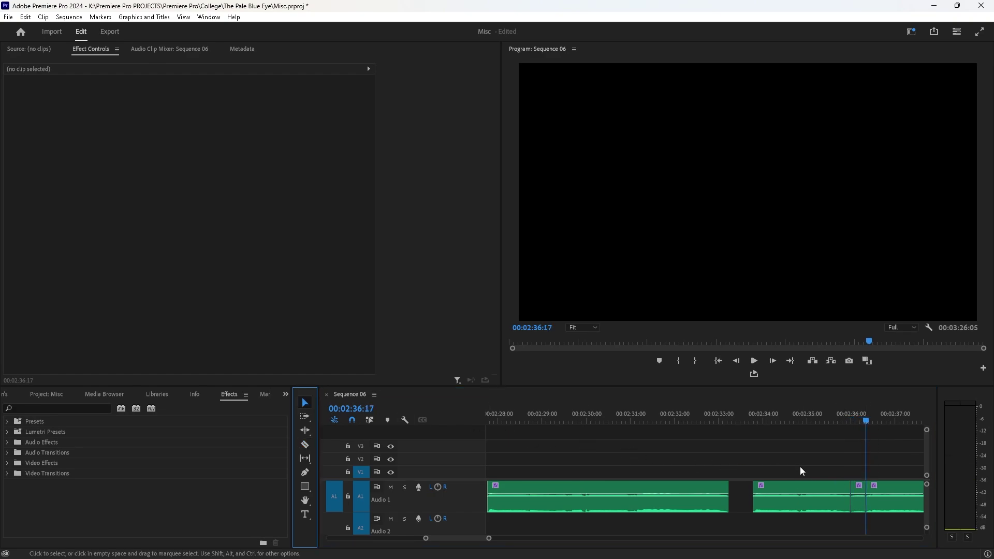
left_click(855, 500)
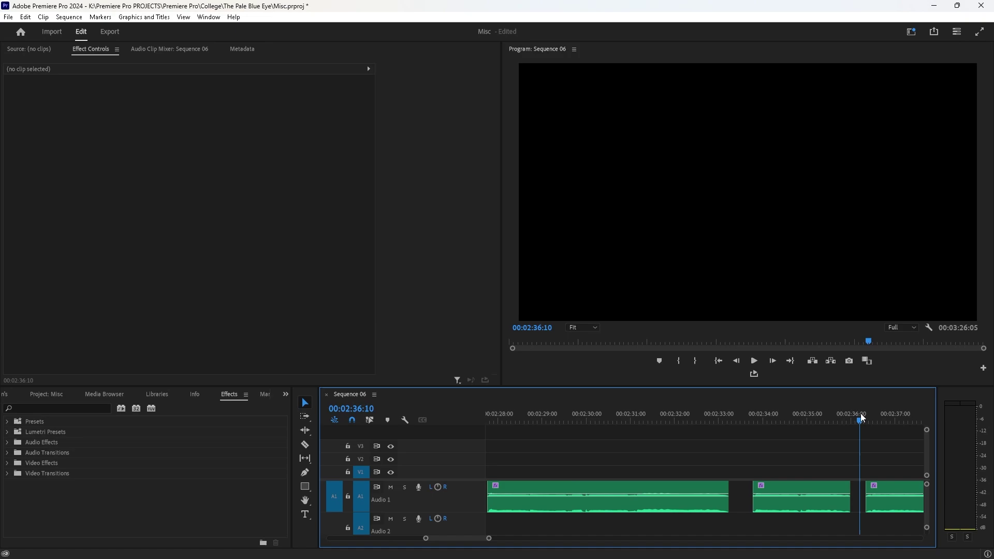
Step: Move the clip starting at 00:02:36:17 about nine frames earlier to narrow the gap, and play across it
left_click_drag(881, 485, 873, 486)
left_click(816, 417)
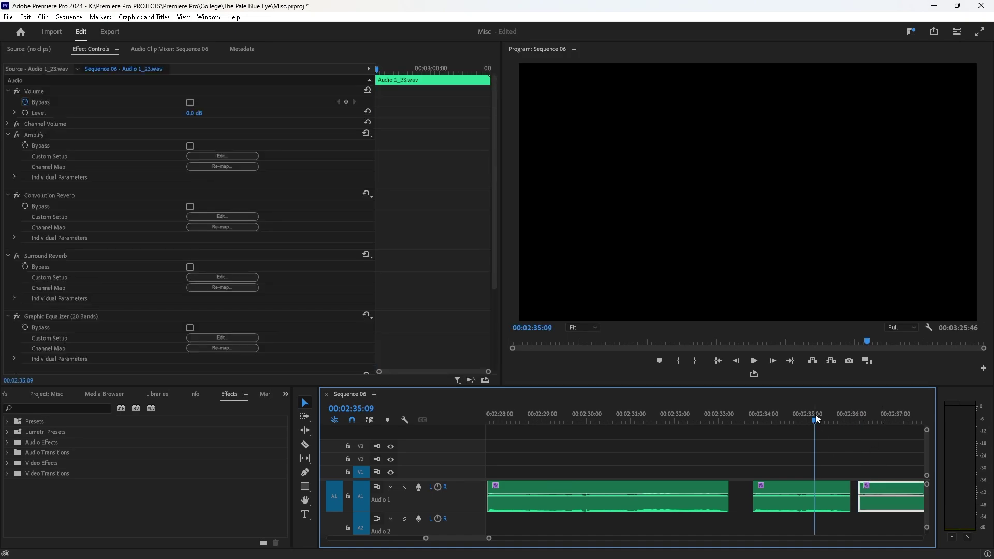
left_click(752, 362)
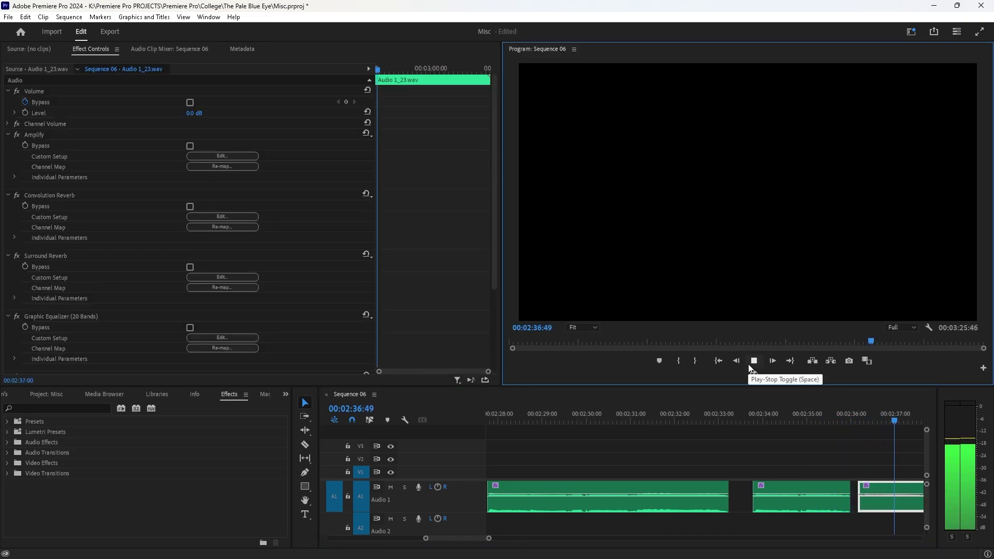
left_click(751, 364)
Step: Nudge the selected clip on Audio 1 three more frames earlier toward the preceding clip
left_click_drag(496, 539, 506, 538)
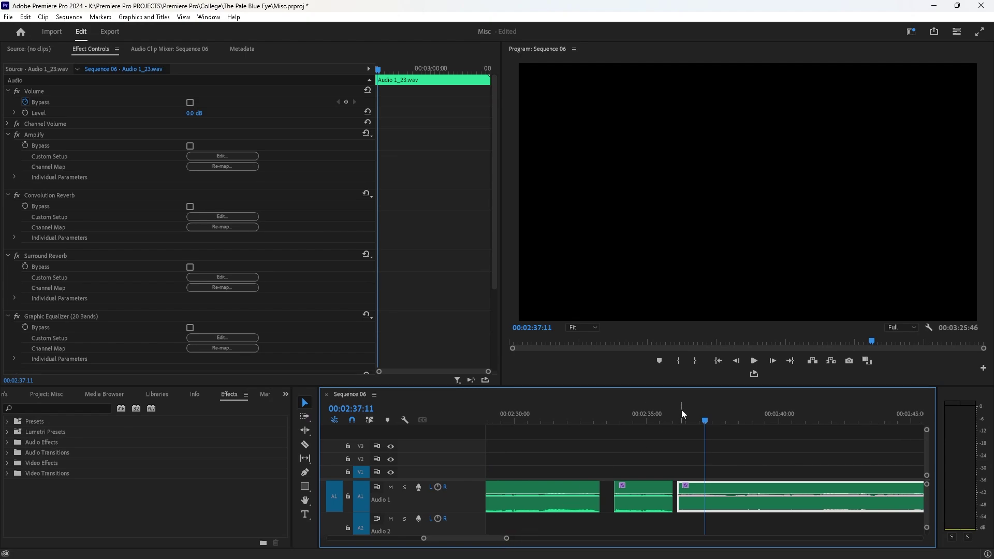
left_click(673, 420)
key("alt+Left")
key("alt+Left")
key("alt+Left")
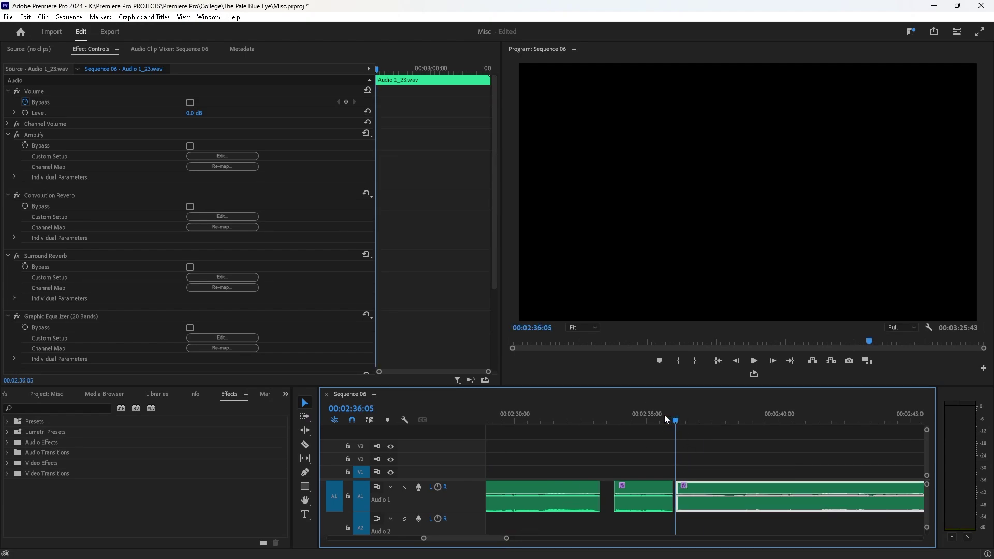
Step: Listen onward from 00:02:35:32, split the selected clip at 00:02:44:00, and move the playhead back to 00:02:43:27
left_click(665, 418)
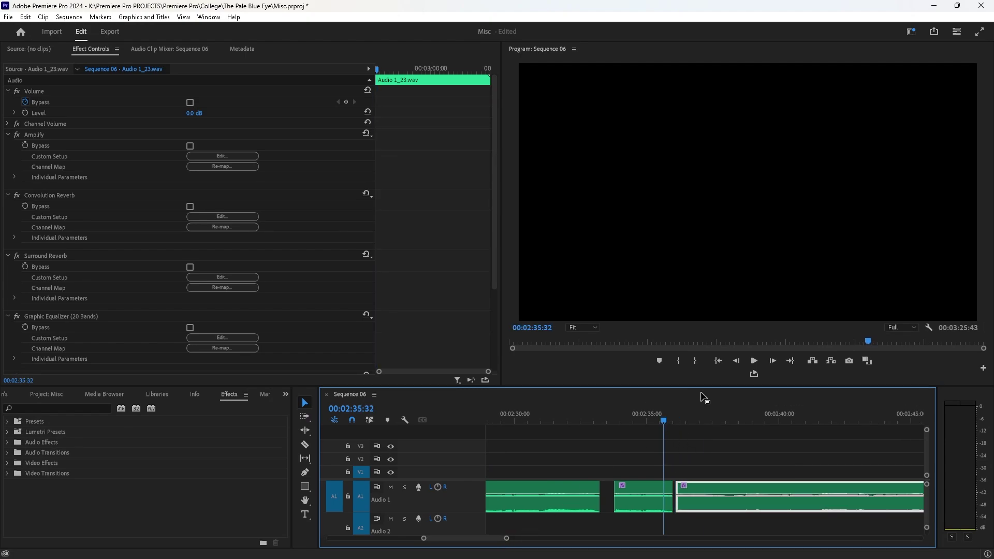
left_click(753, 366)
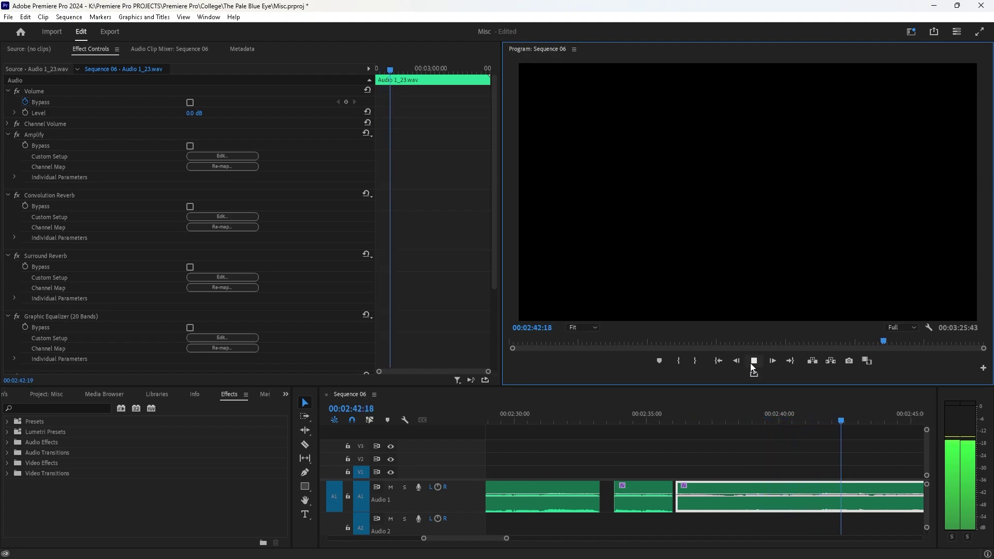
left_click(754, 361)
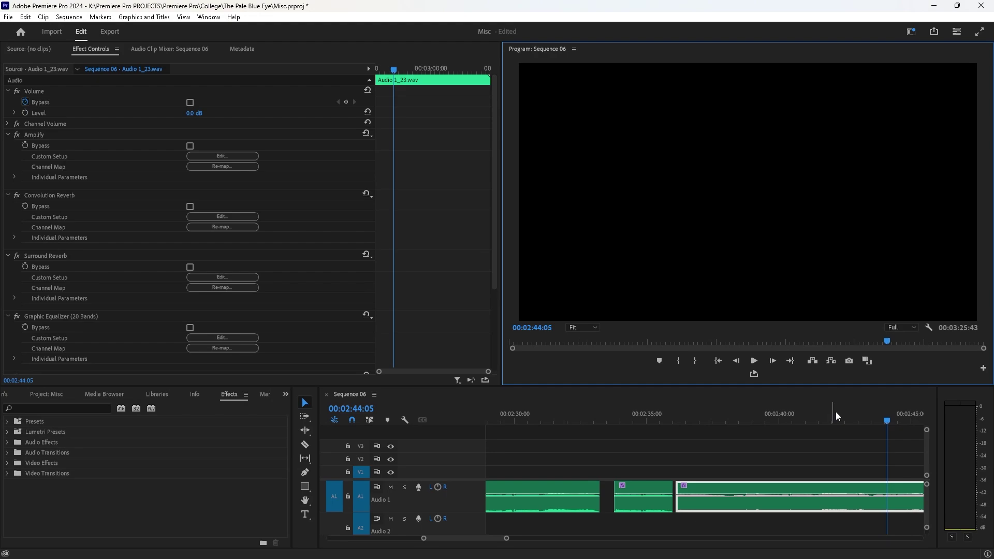
left_click(888, 420)
left_click_drag(887, 420, 886, 420)
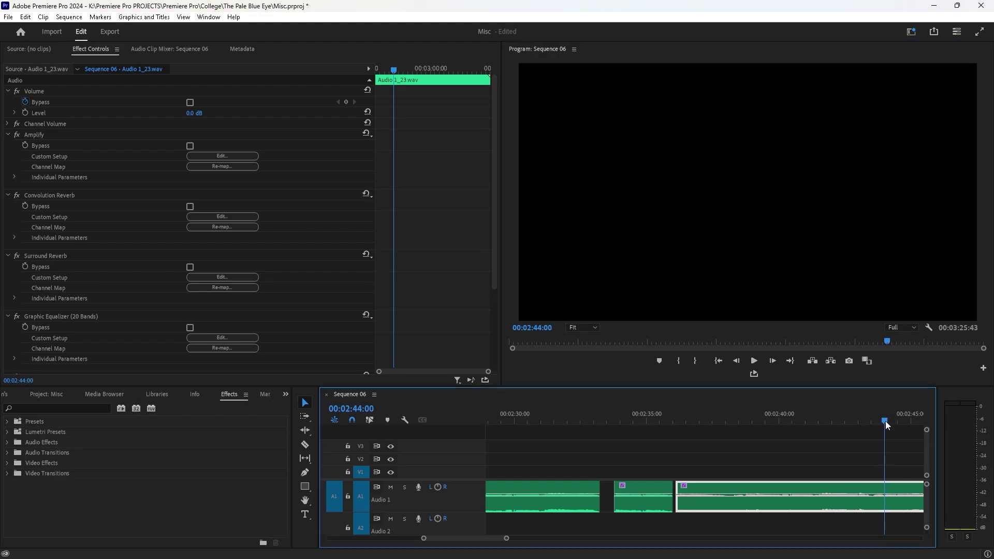
left_click(304, 444)
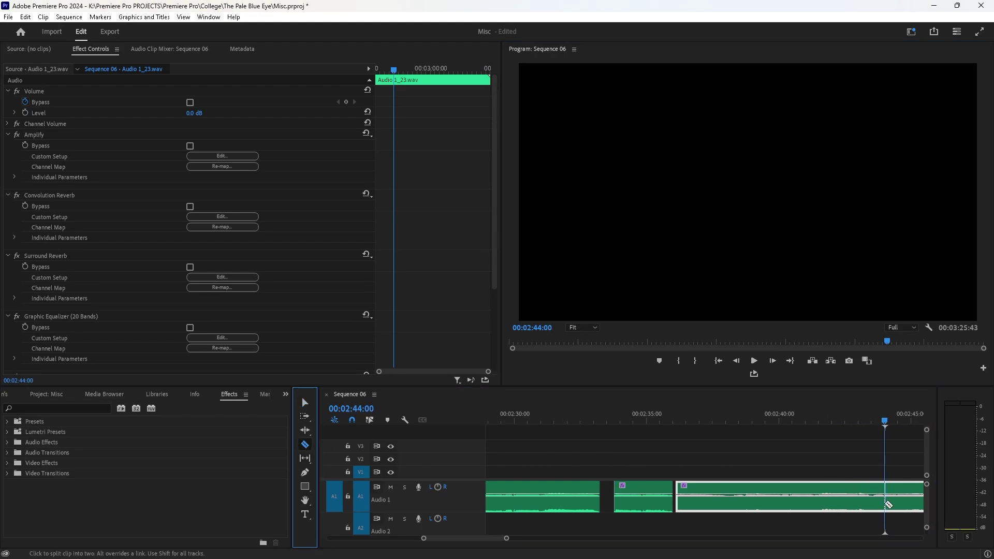
left_click(885, 501)
left_click_drag(882, 415, 873, 417)
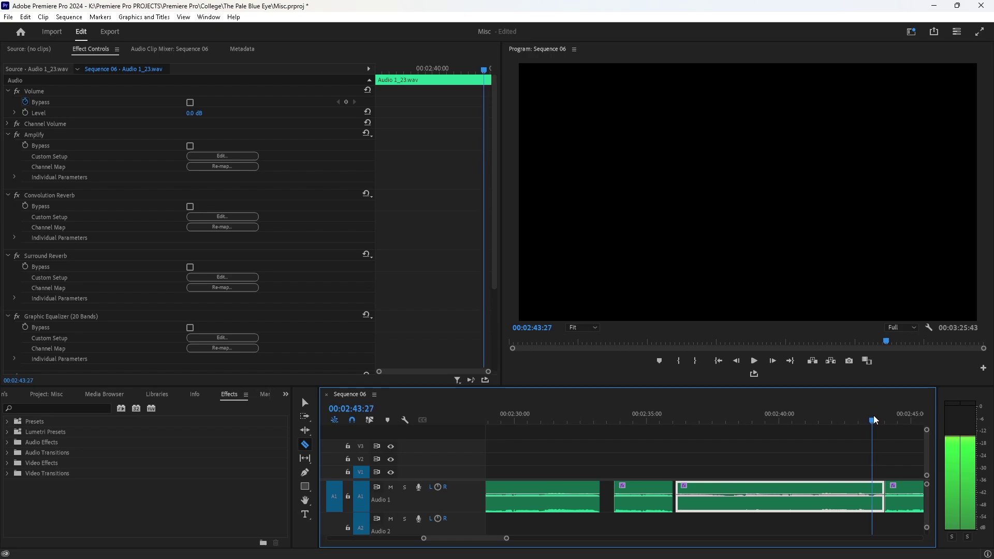
Step: Split the clip at 00:02:43:27 and delete the short piece after the cut, up to 00:02:44:00
left_click(872, 497)
left_click(305, 402)
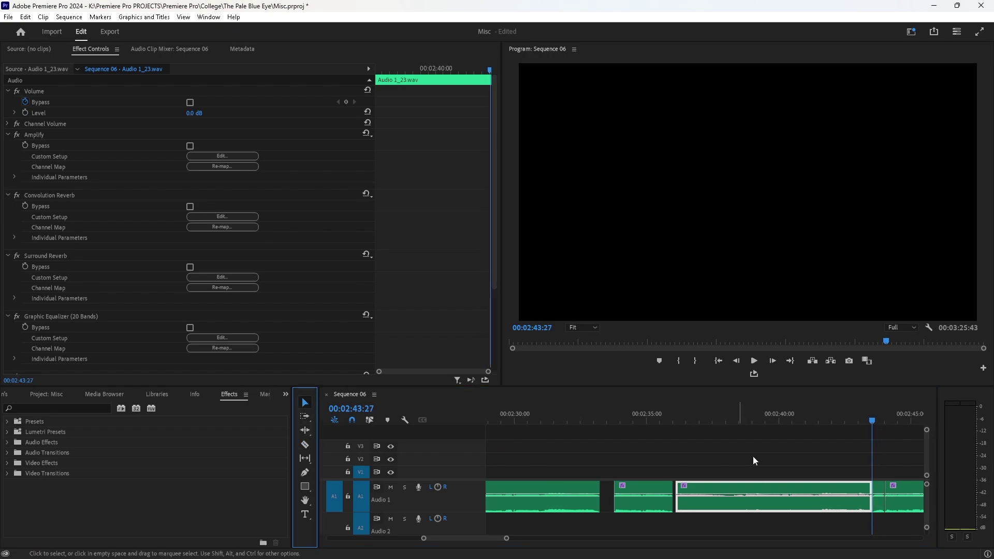
left_click(877, 497)
key("Delete")
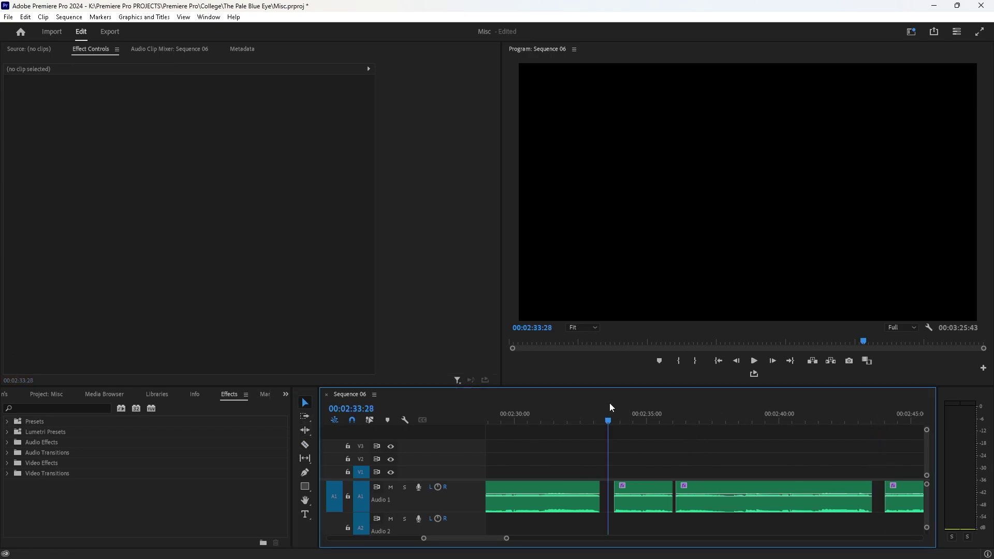
Step: Listen from 00:02:33:28, split the clip at 00:02:38:17 and a few frames earlier, and delete the sliver between the cuts
left_click(754, 361)
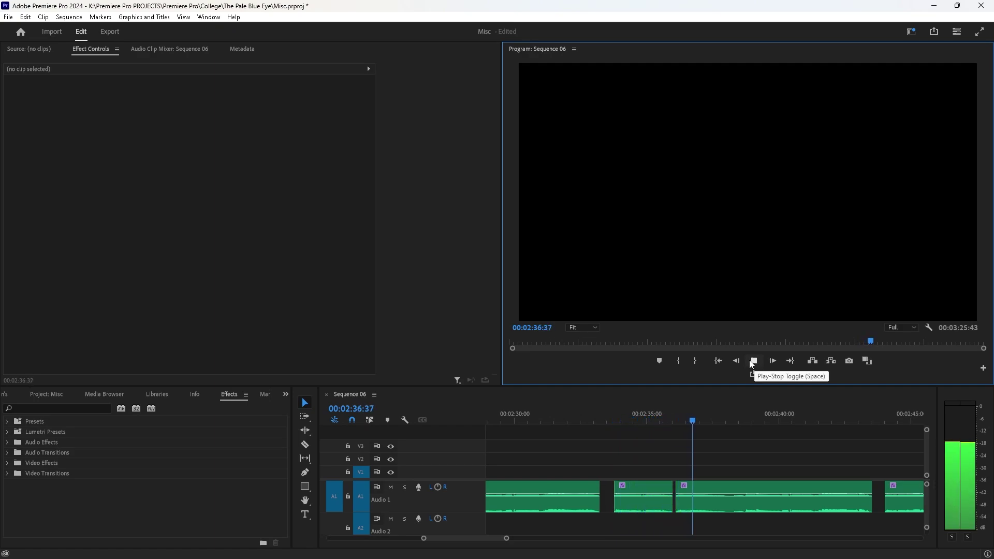
left_click(753, 361)
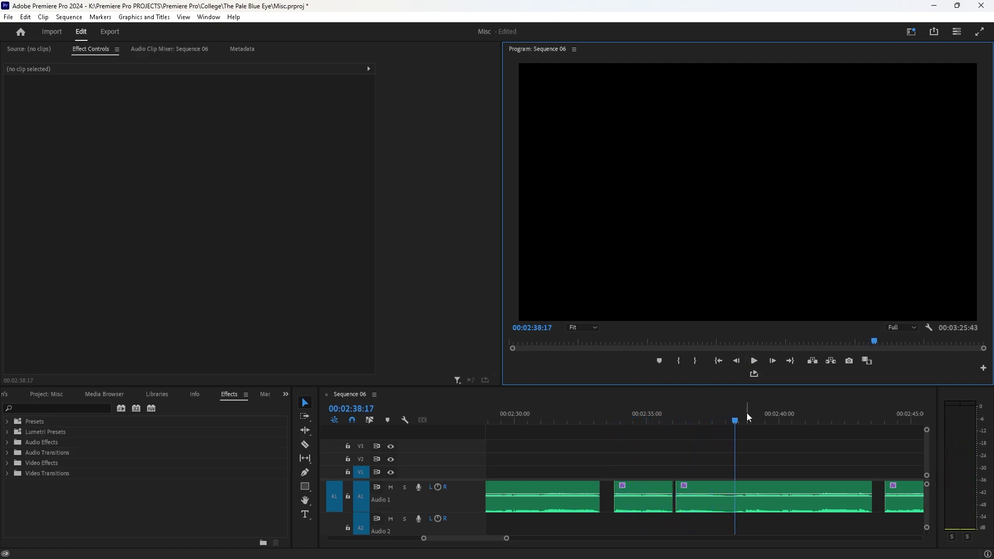
left_click(305, 444)
left_click(734, 502)
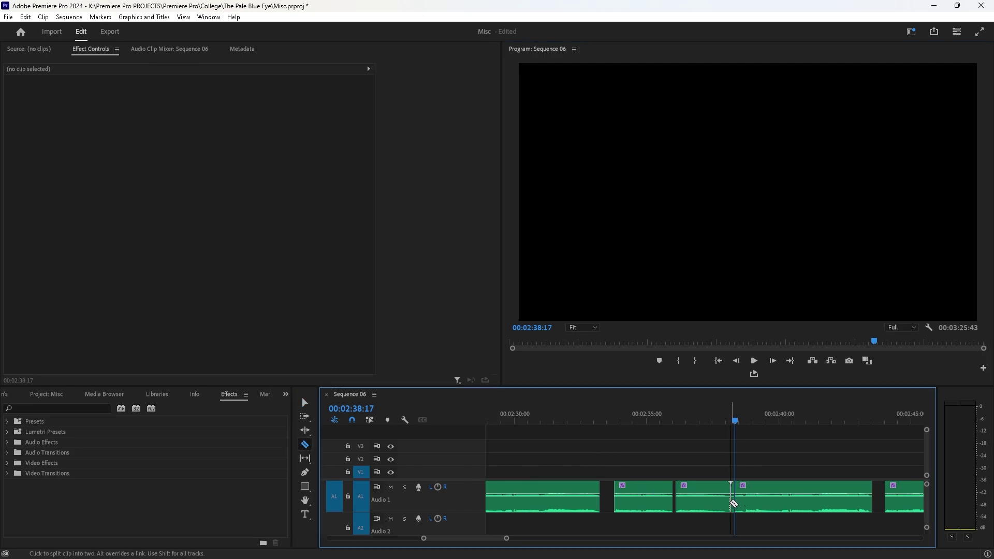
left_click(305, 403)
left_click(733, 509)
key("Delete")
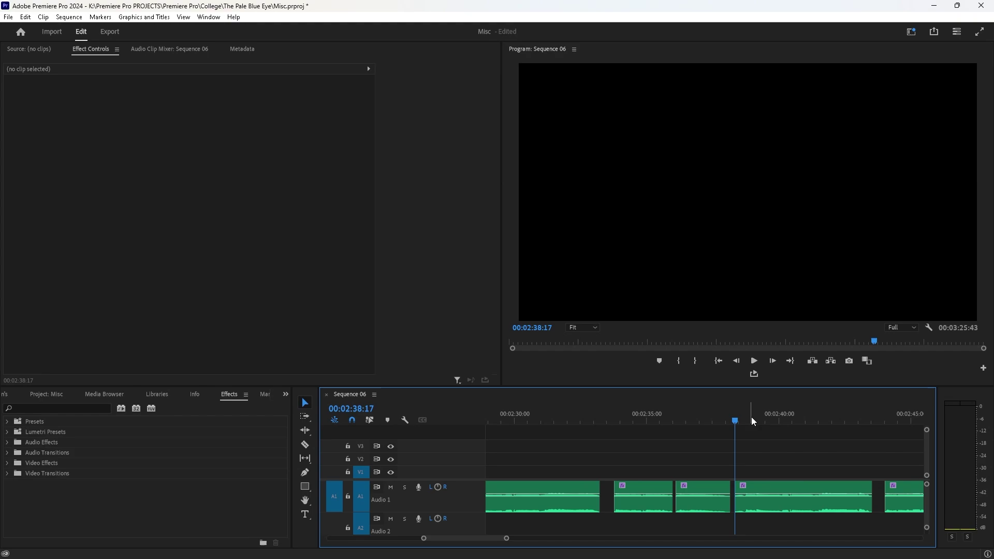
Step: Split the clip again at 00:02:38:36 and lower the volume level of the short piece before the cut to -9.2 dB
left_click_drag(743, 424, 745, 423)
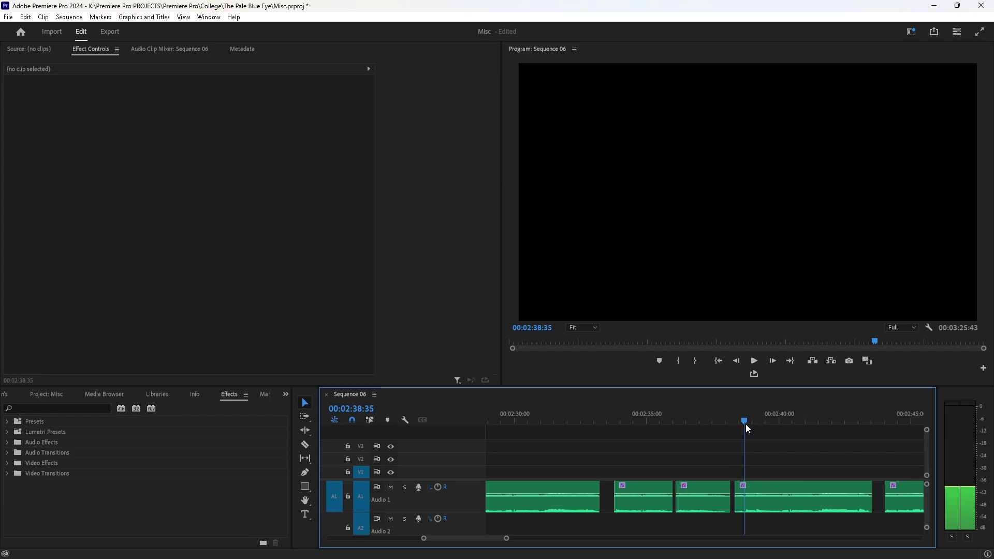
left_click(305, 444)
left_click(740, 501)
key("v")
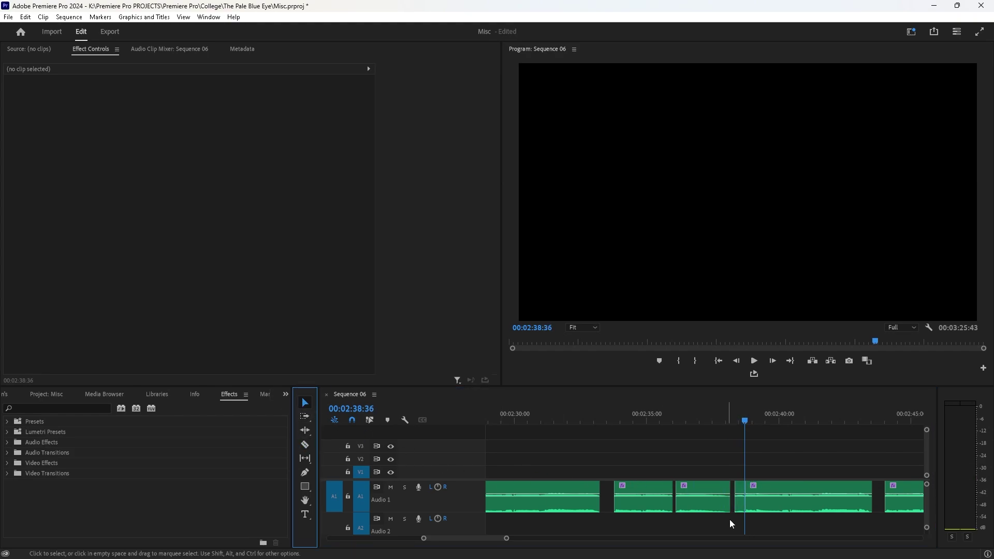
left_click(741, 508)
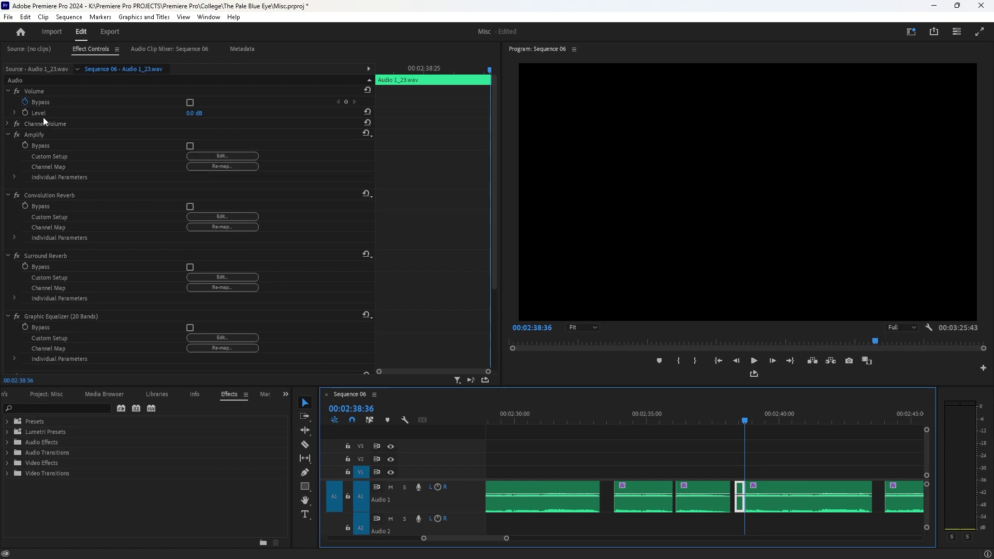
left_click_drag(192, 116, 161, 116)
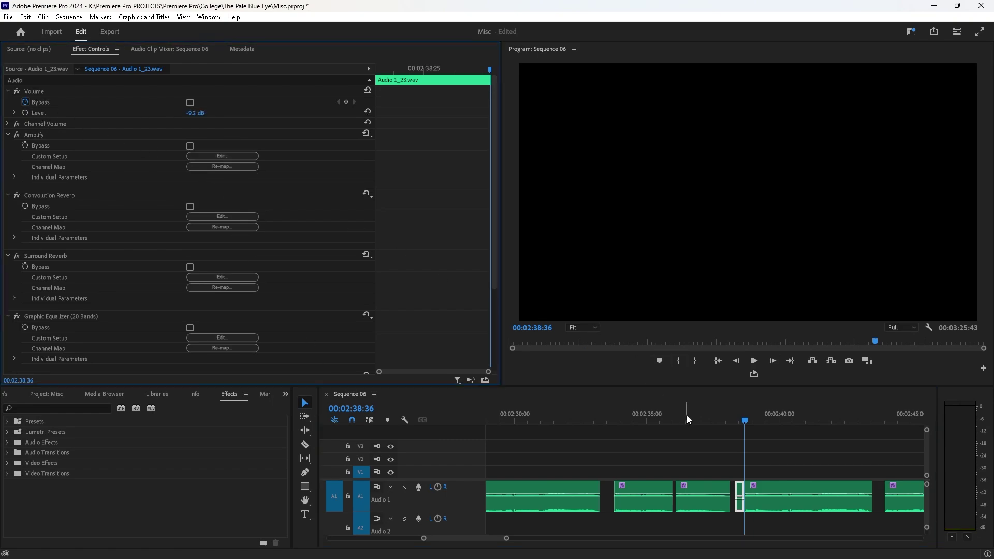
Step: Play across the short piece, set its volume level to -23.7 dB, and play across it again
left_click(687, 416)
left_click(754, 361)
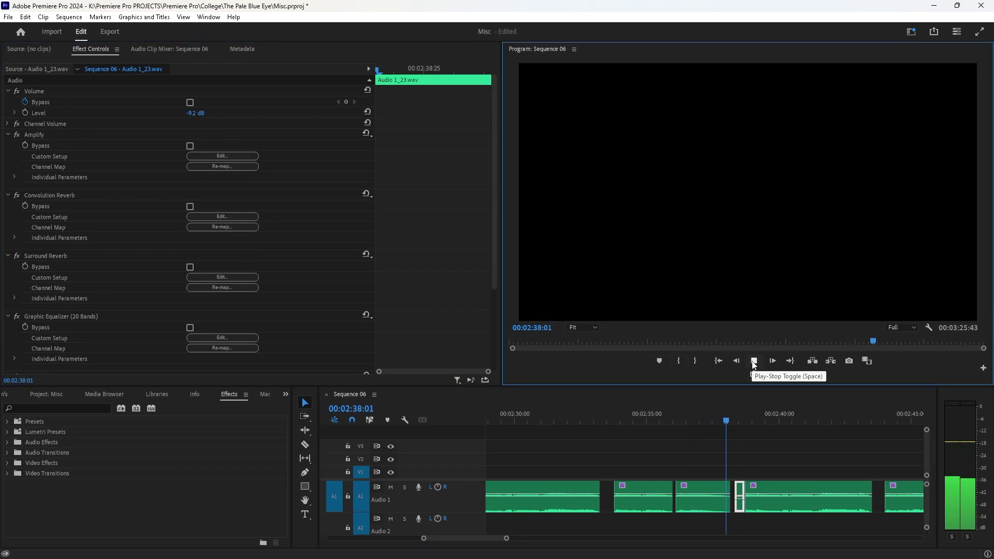
left_click(753, 362)
left_click(740, 416)
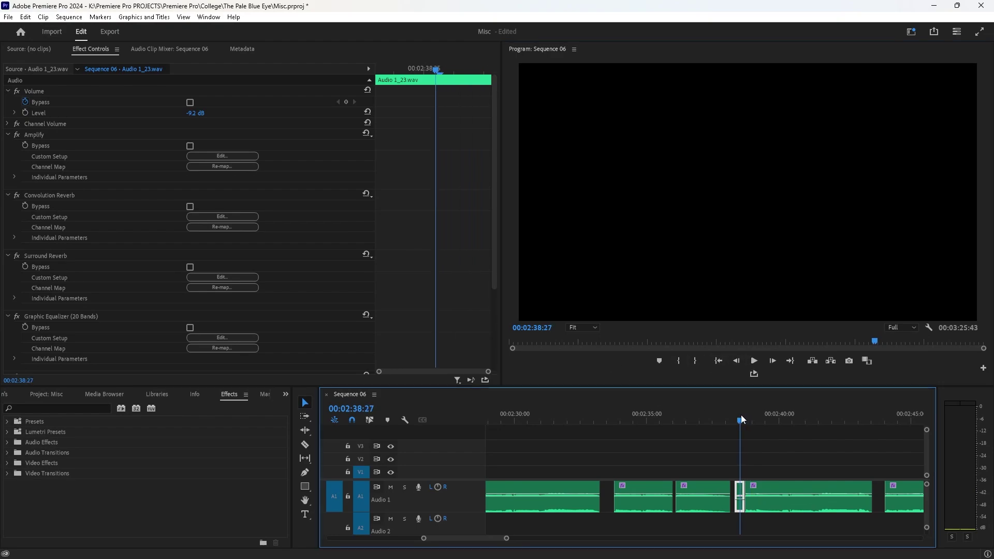
left_click_drag(197, 116, 233, 116)
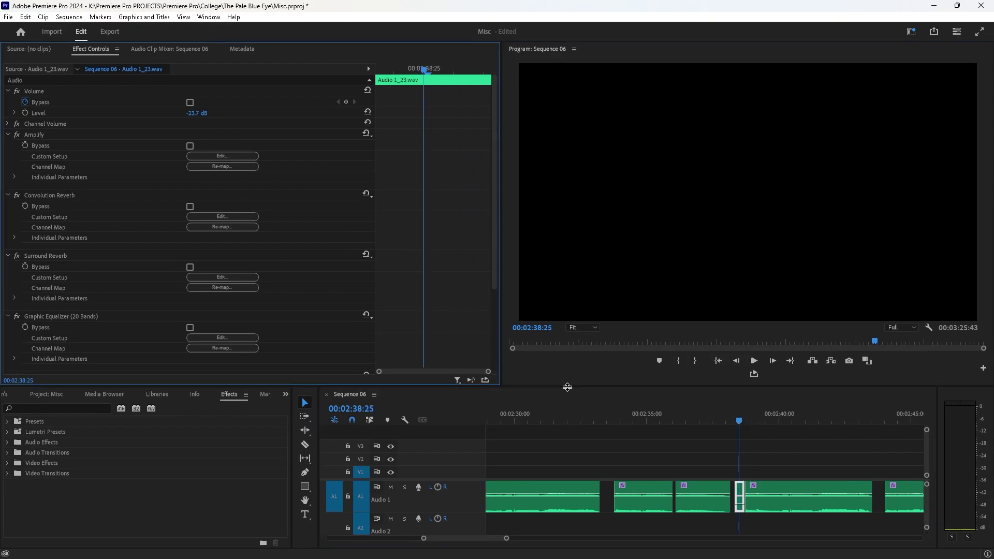
left_click(753, 361)
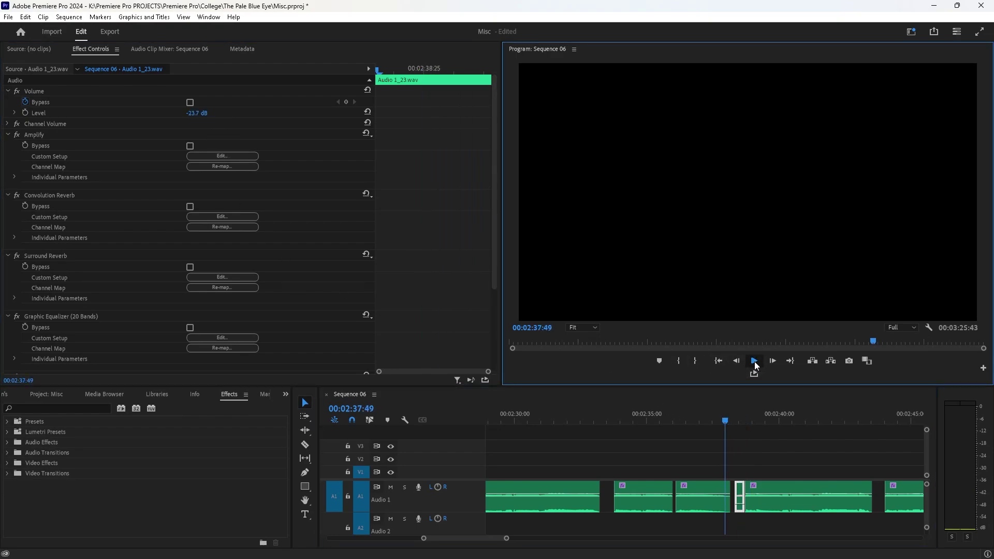
left_click(754, 362)
Step: Try a volume level of -17.6 dB on the short piece, settle on -11.9 dB, and listen onward from 00:02:37:23
left_click_drag(199, 113, 227, 112)
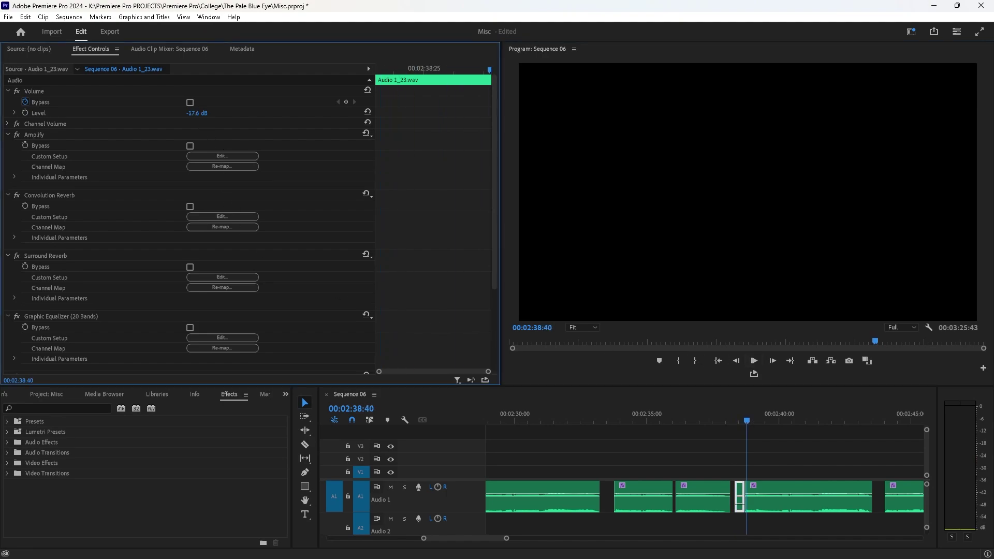
left_click(754, 362)
left_click(754, 362)
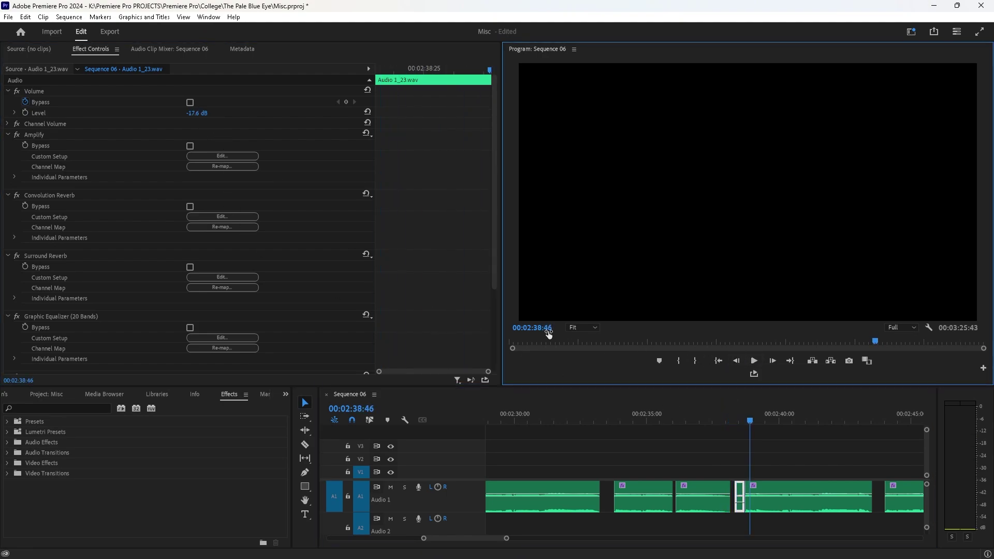
left_click(204, 141)
left_click(717, 417)
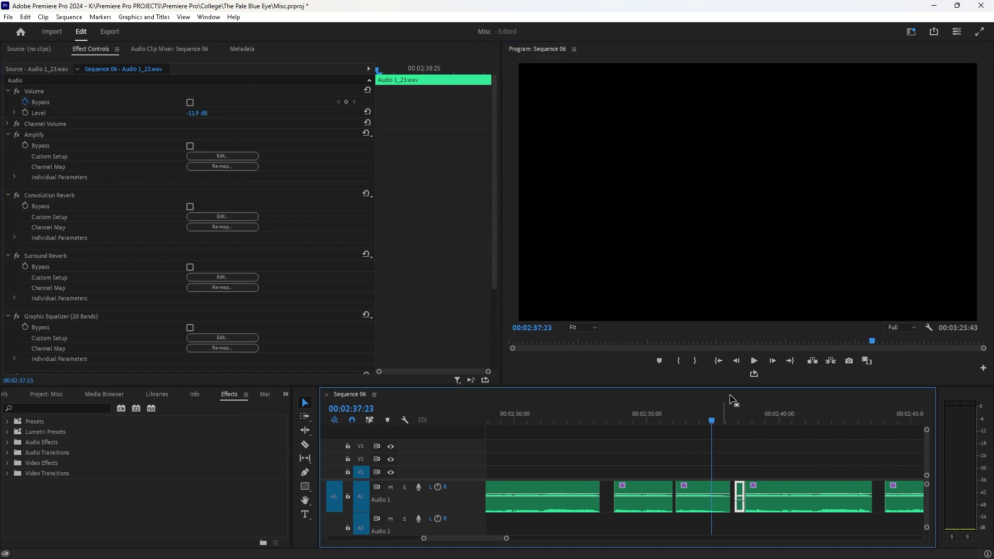
left_click(754, 361)
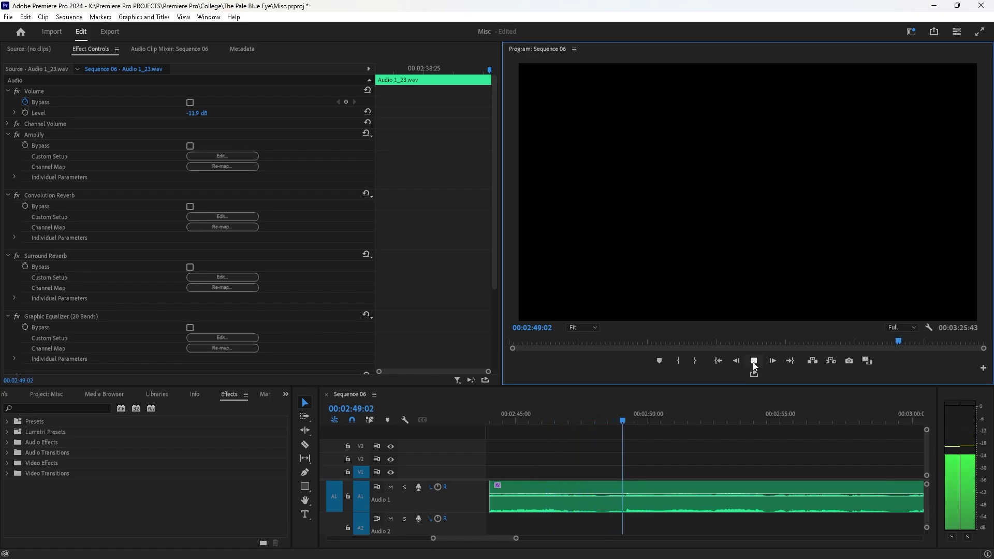
Step: Split the clip at 00:02:49:08 and about 0.8 seconds earlier, and delete the piece between the two cuts
left_click(626, 420)
left_click_drag(626, 422, 625, 422)
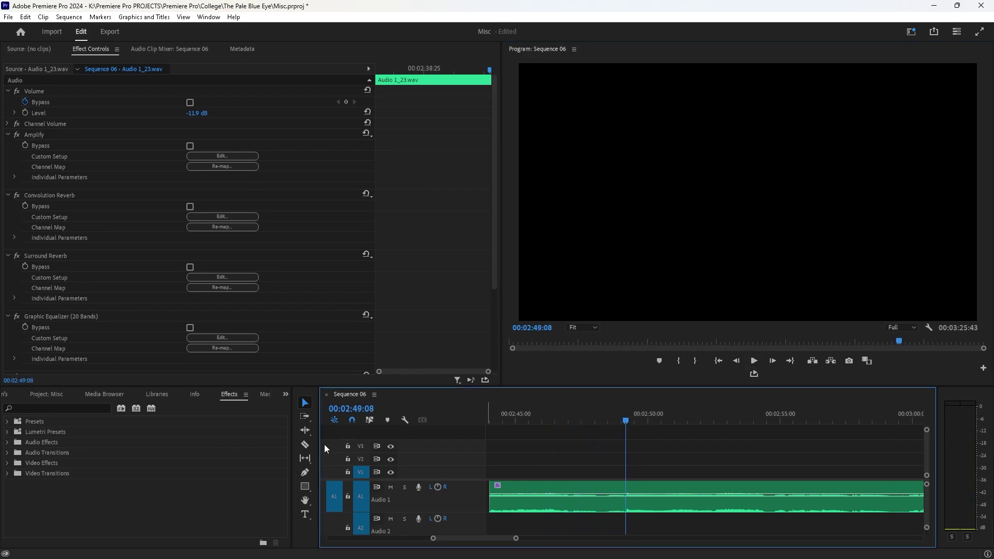
left_click(305, 444)
left_click(626, 503)
left_click(604, 505)
left_click(304, 402)
key("Delete")
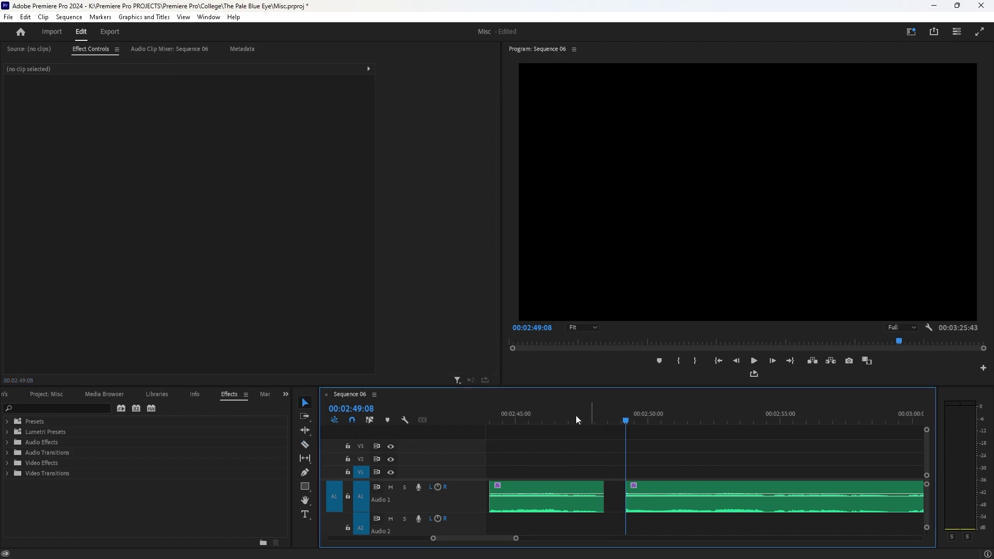
Step: Play across the gap and move the clip starting at 00:02:49:08 about four frames earlier
left_click(754, 363)
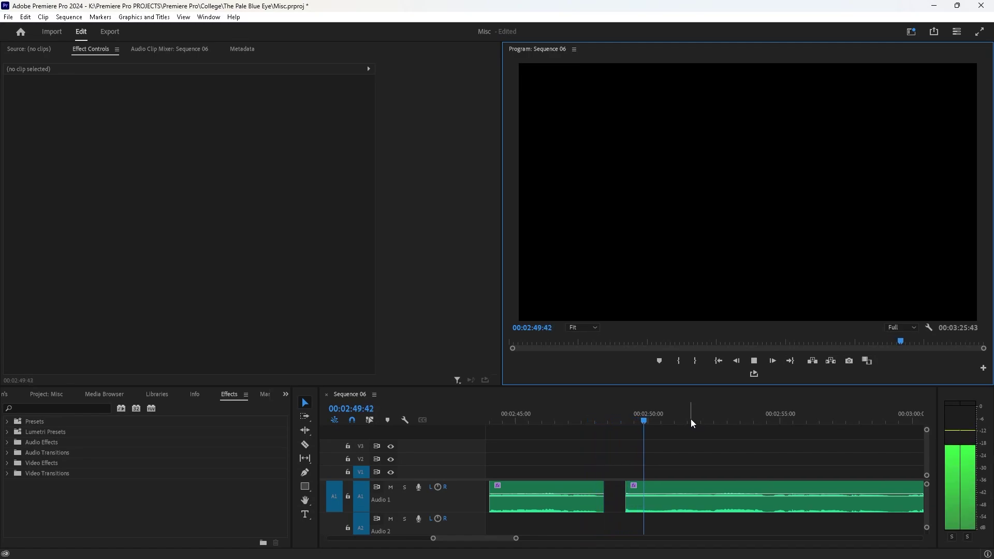
left_click_drag(678, 487, 675, 486)
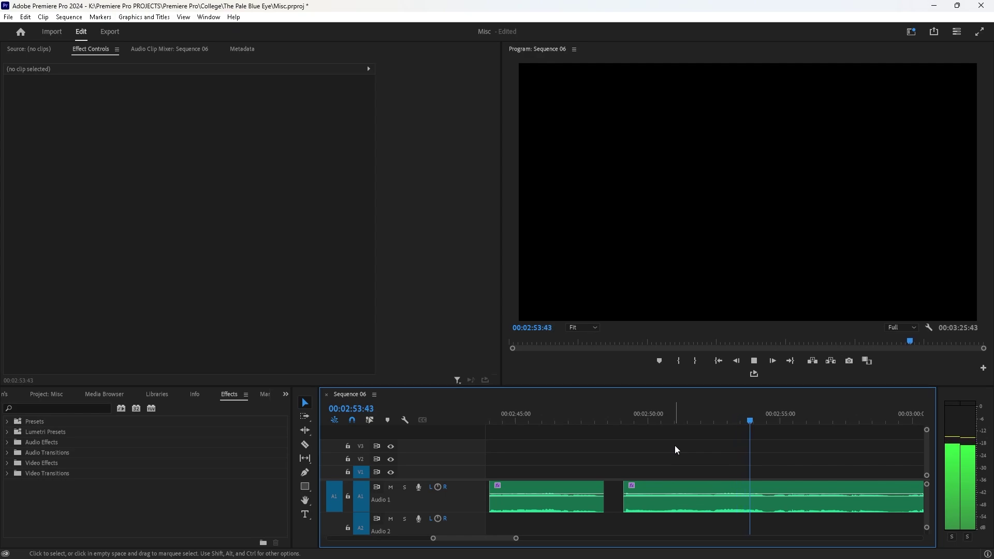
left_click(752, 363)
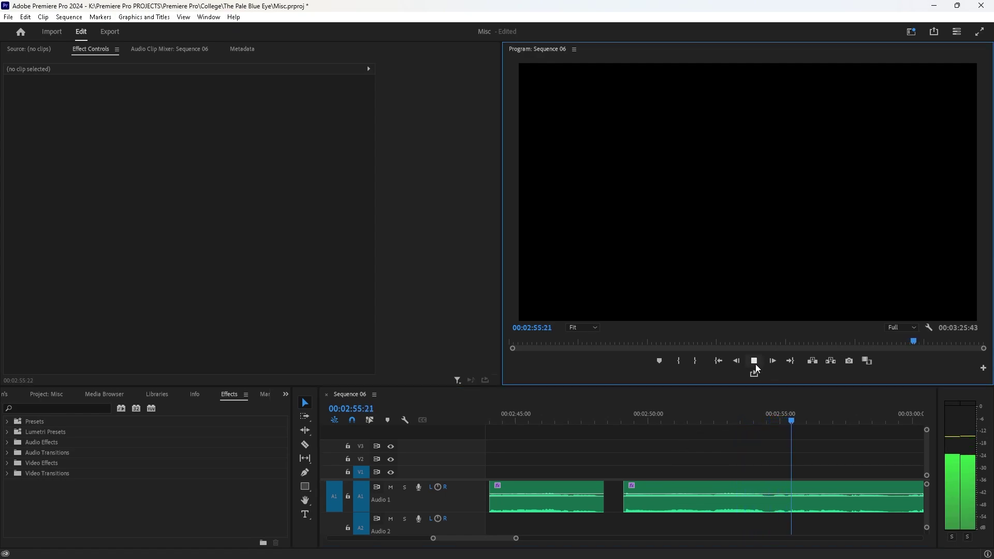
Step: Split the clip at 00:02:54:33 and 00:02:55:12, and delete the piece between the two cuts
left_click(775, 418)
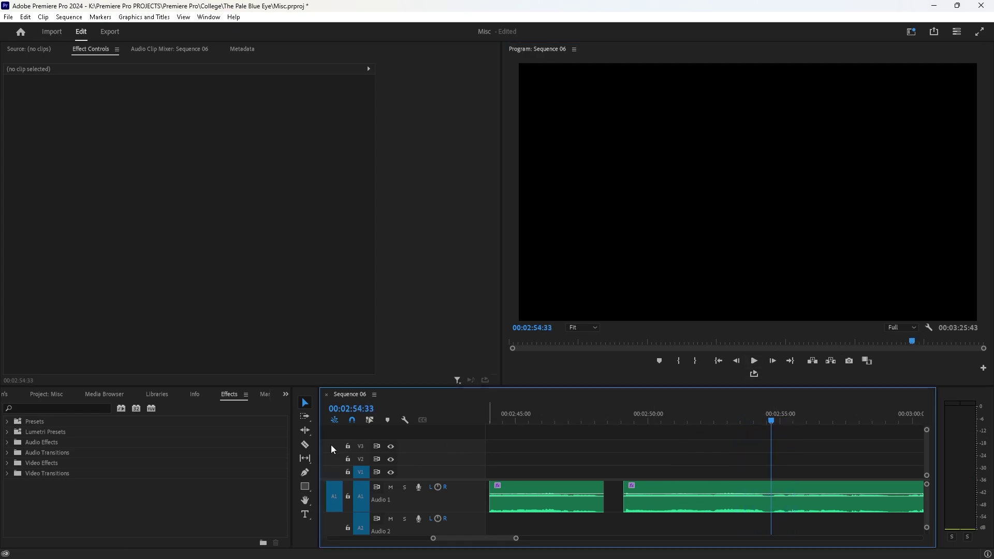
key("c")
left_click(771, 497)
left_click(787, 421)
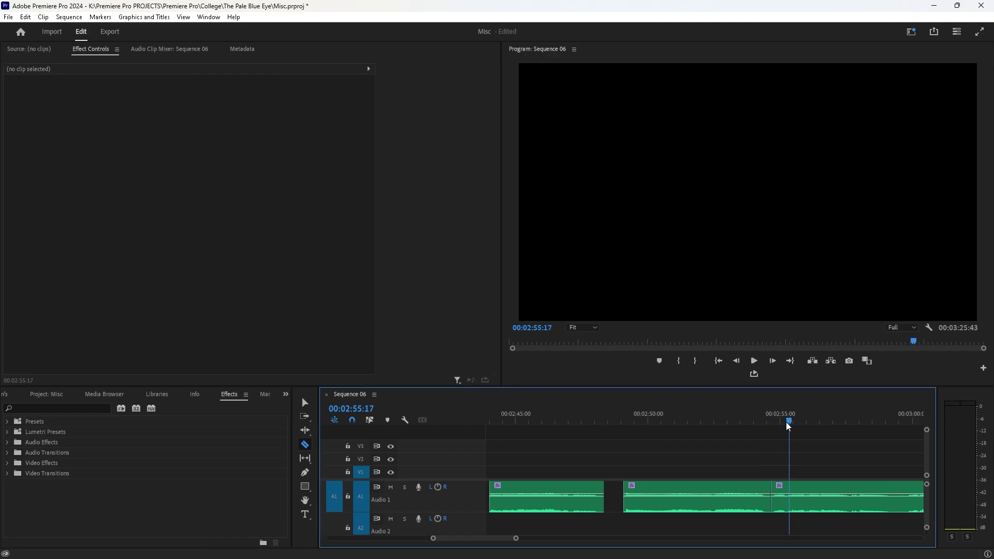
left_click_drag(788, 427, 786, 421)
left_click(786, 497)
key("v")
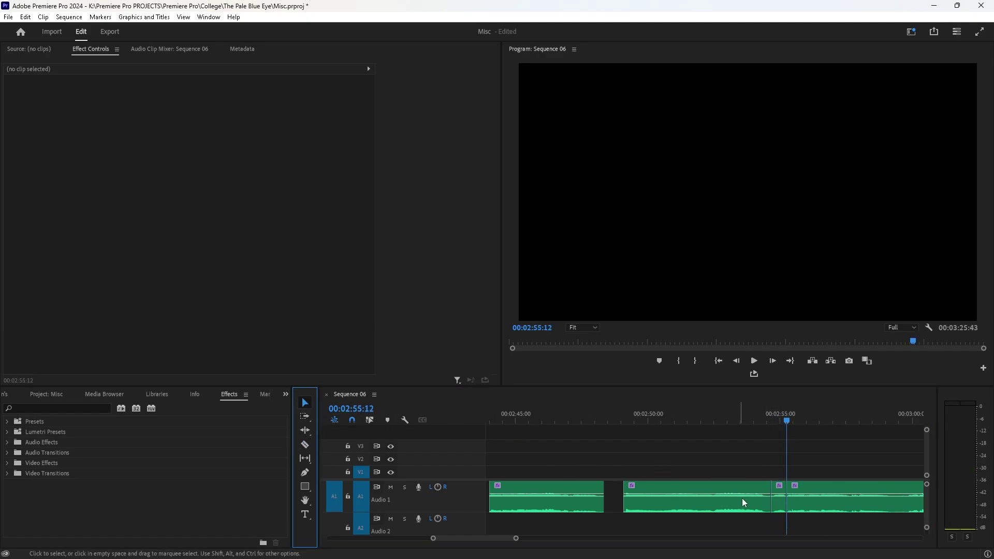
left_click(776, 505)
key("Delete")
Step: Play across the new gap, move the following clip earlier to start at 00:02:55:08, and replay the transition
left_click(753, 423)
left_click(759, 367)
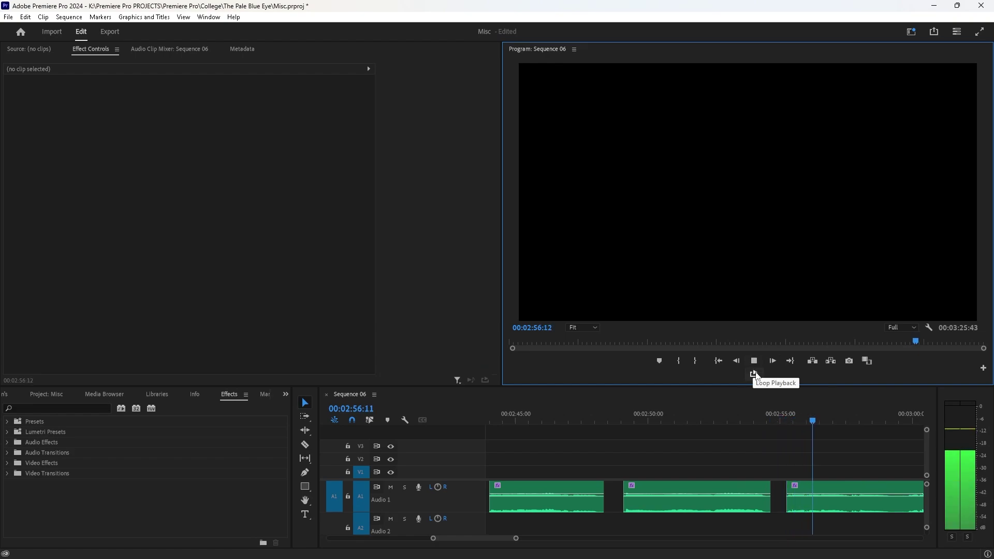
left_click(756, 360)
left_click_drag(789, 420, 789, 422)
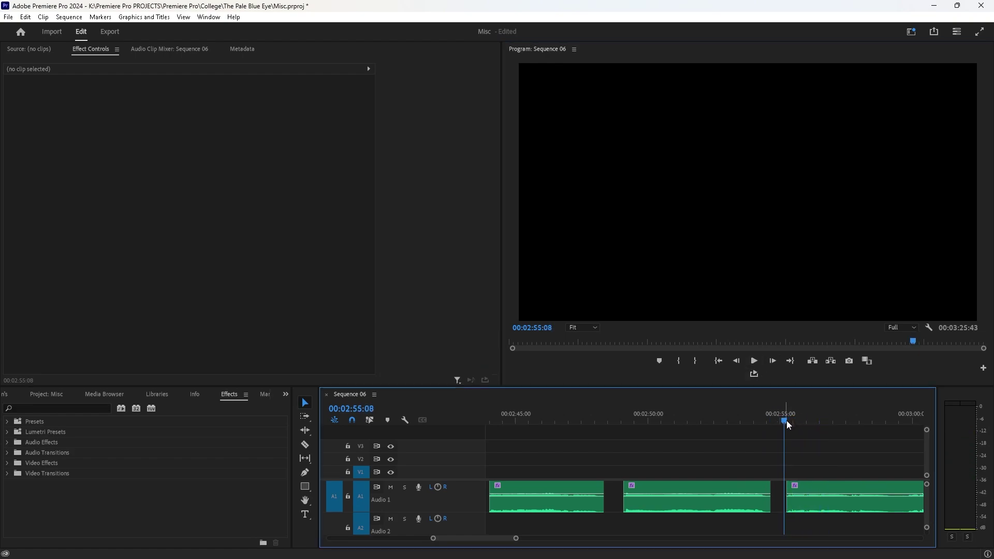
left_click(807, 489)
left_click(756, 417)
left_click(757, 363)
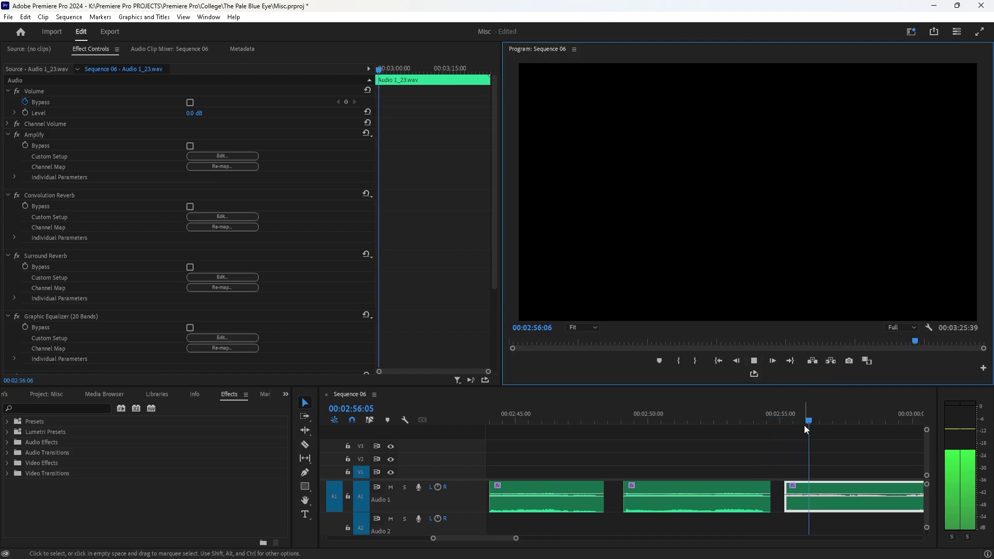
Step: Move the selected clip two more frames earlier to start at 00:02:55:06, and replay the gap
left_click(785, 420)
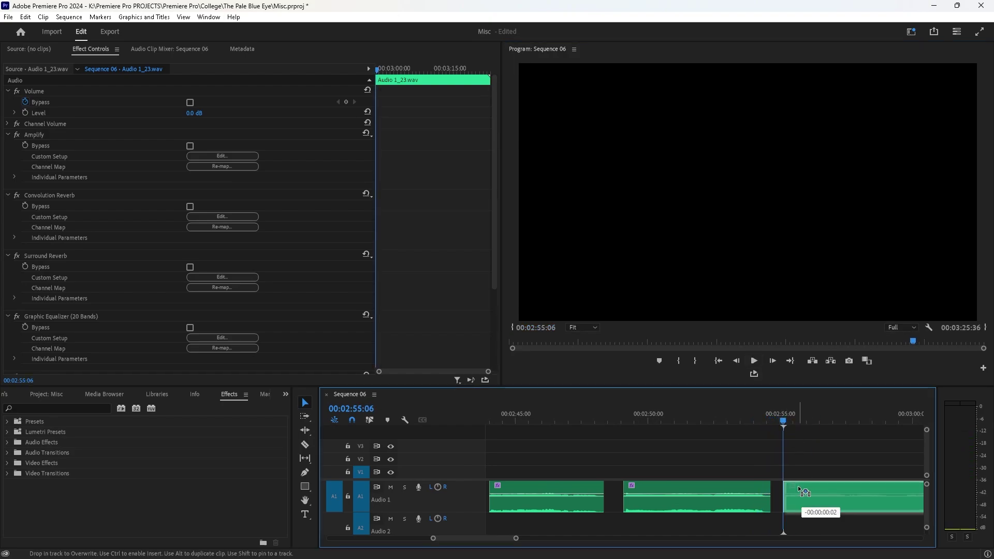
left_click(750, 418)
left_click(755, 362)
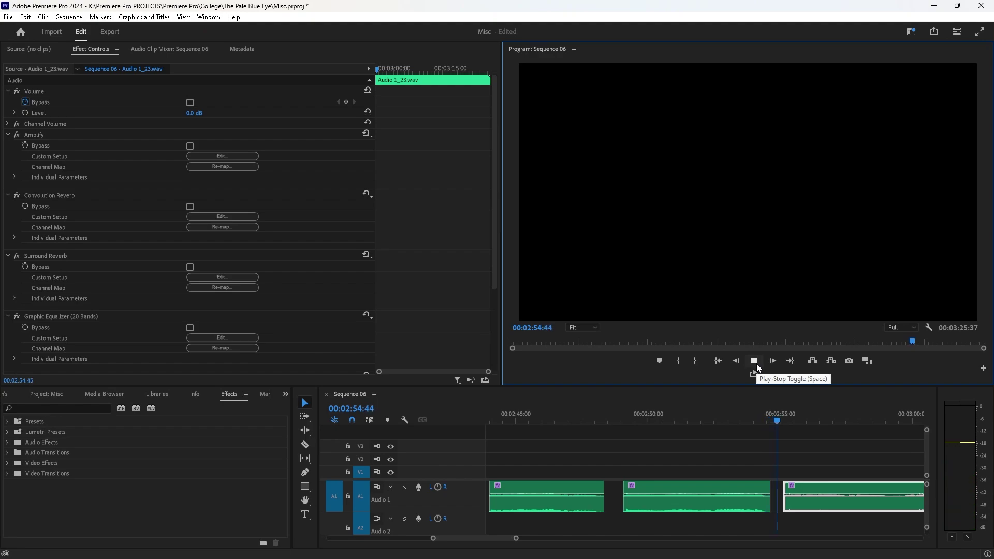
Step: Try moving the selected clip earlier to start at 00:02:55:01, and listen to the narrowed gap
left_click(785, 420)
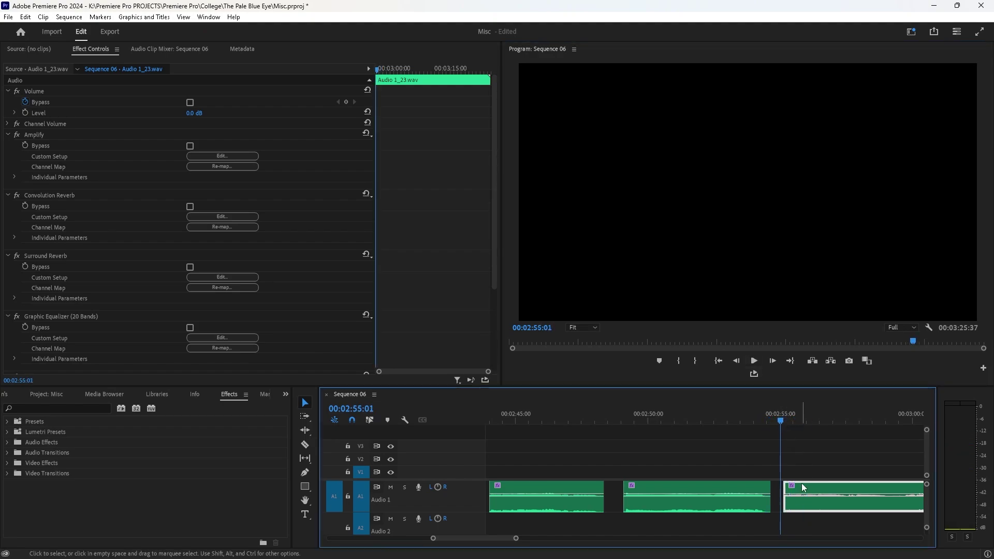
left_click_drag(802, 487, 799, 486)
left_click(758, 420)
left_click(753, 365)
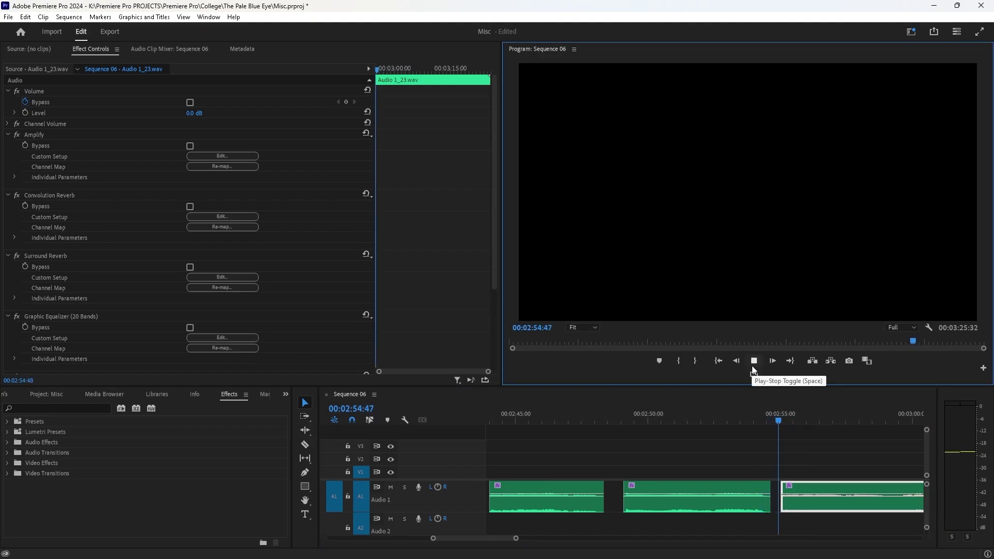
left_click(751, 366)
Step: Move the selected clip about four frames later to start at 00:02:55:05, and play the sequence across the gap
left_click(782, 420)
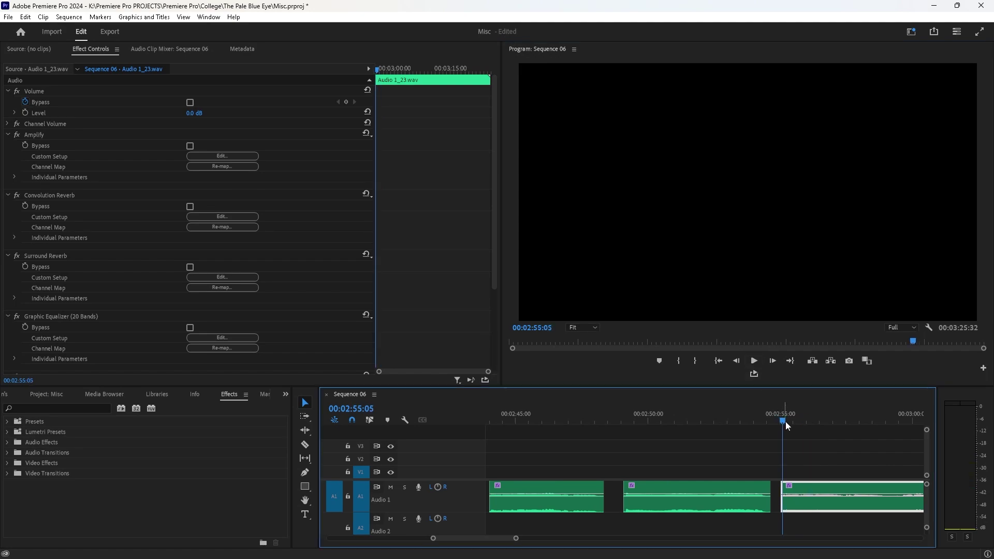
left_click_drag(803, 486, 807, 487)
left_click(724, 417)
left_click(753, 362)
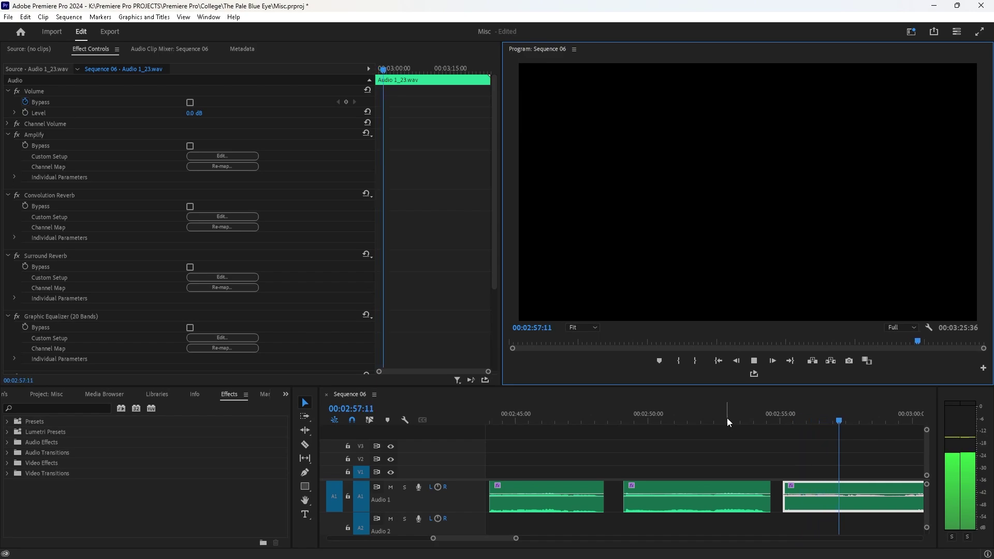
Step: Cut out a short piece of the Audio 1 clip just before 00:03:00:00, leaving a gap, and play from about 00:02:57:18 across it
left_click(753, 362)
left_click_drag(507, 419, 523, 422)
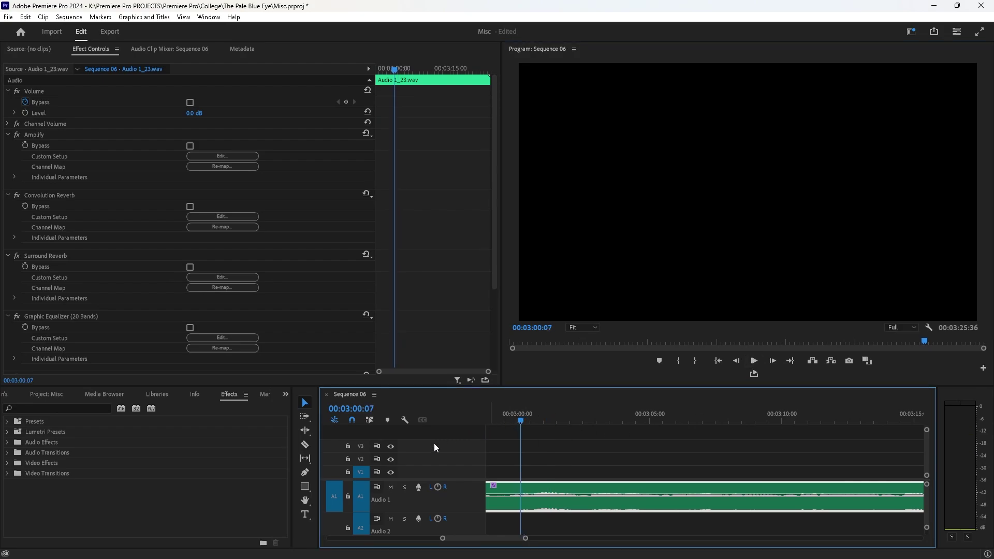
key("c")
left_click(510, 503)
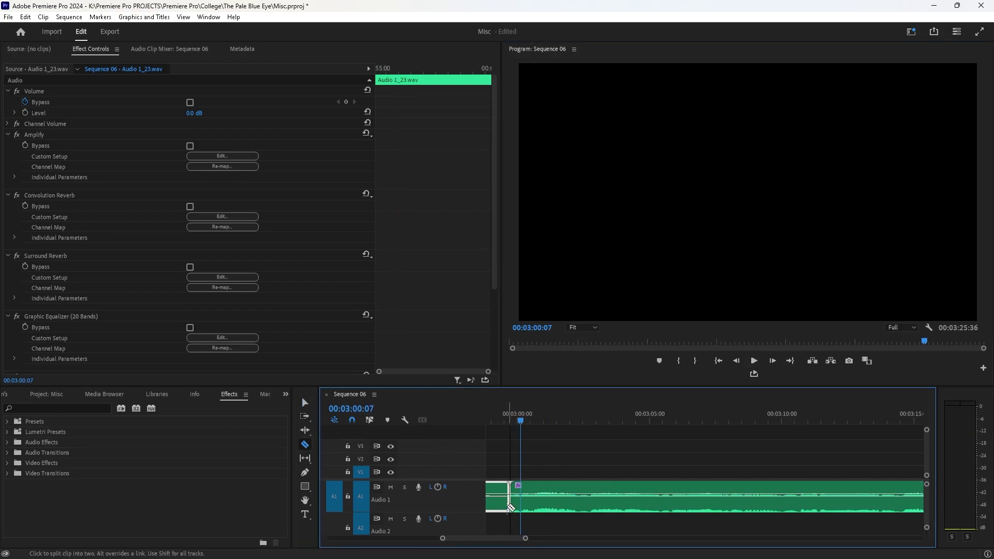
left_click(505, 507)
key("v")
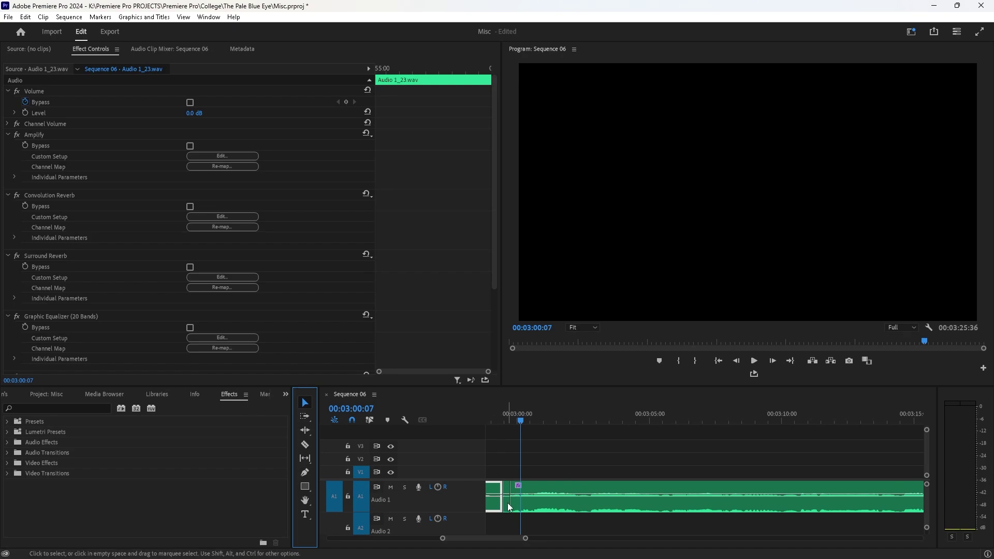
left_click(507, 502)
key("Delete")
left_click_drag(527, 539, 537, 539)
left_click(661, 414)
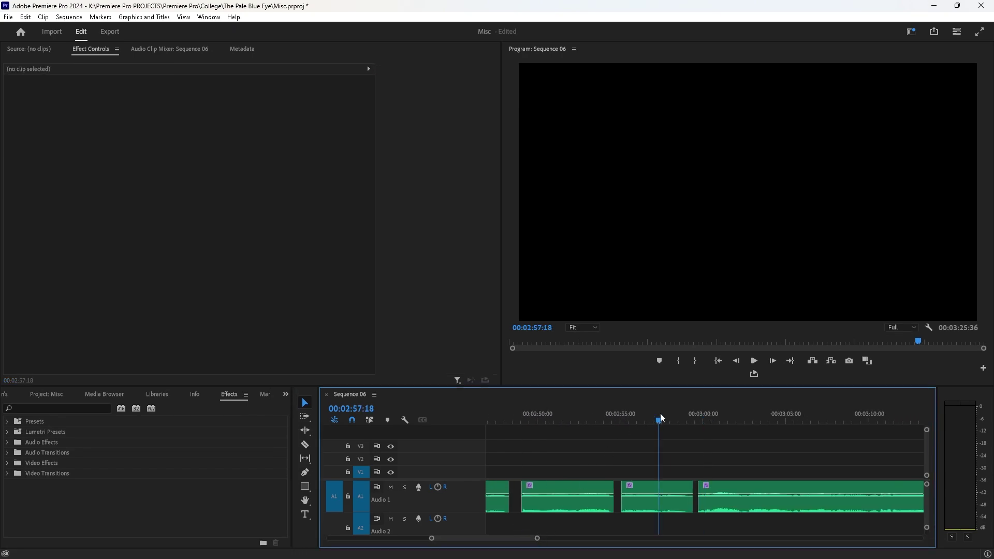
left_click(754, 360)
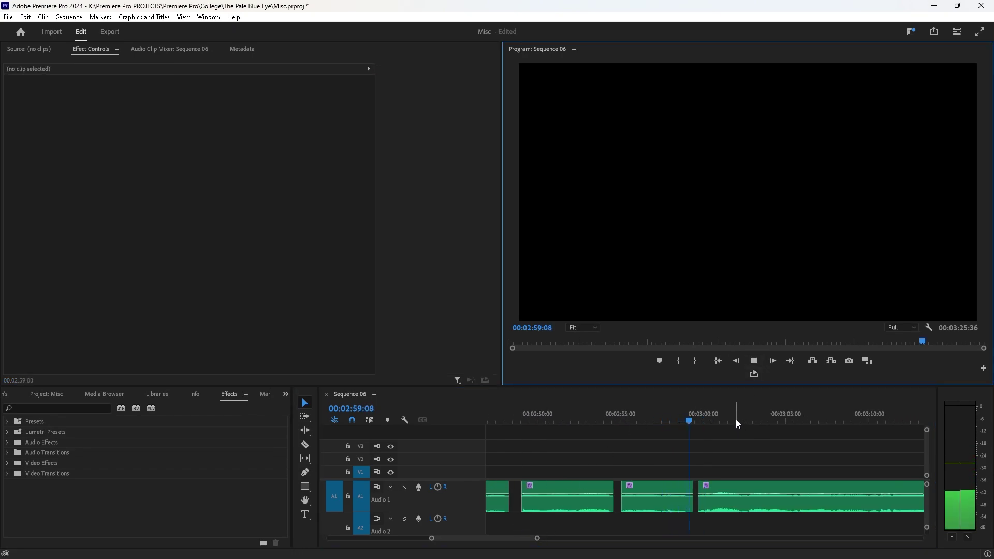
Step: Split the following clip at 00:03:00:05, delete the short piece before the cut, and play from 00:02:58:09 across the widened gap
left_click(705, 420)
left_click_drag(705, 417, 706, 417)
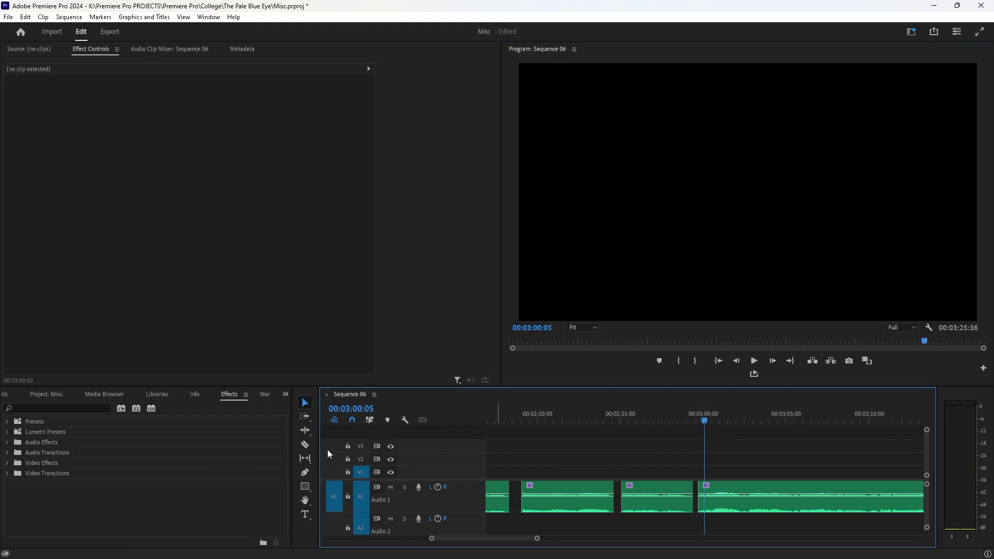
left_click(305, 444)
key("ctrl+k")
left_click(305, 403)
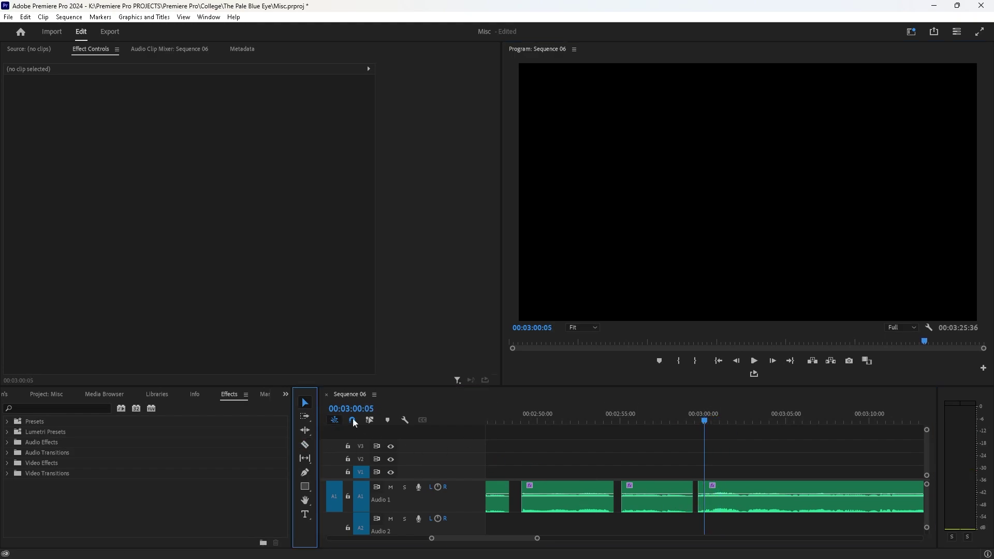
left_click(701, 498)
key("Delete")
left_click(673, 418)
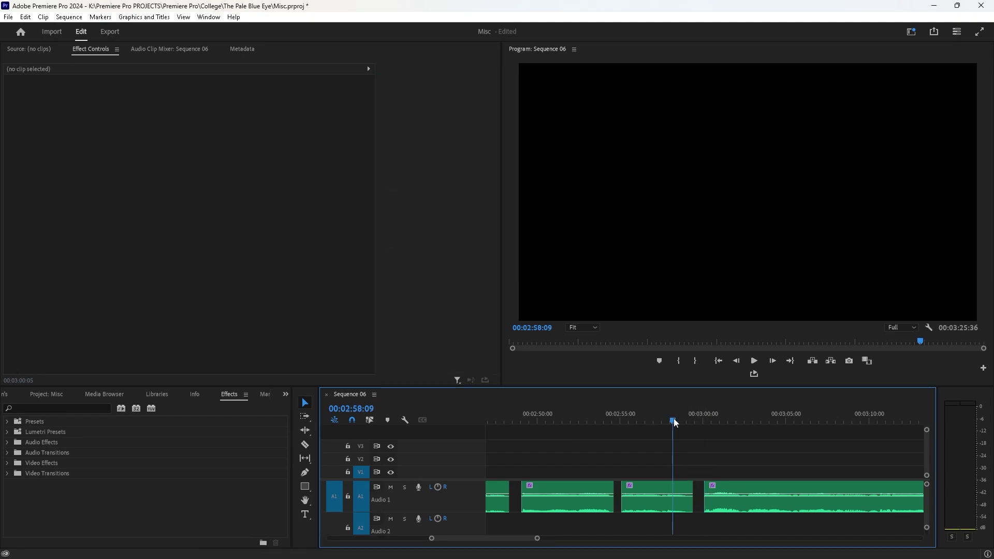
left_click(754, 362)
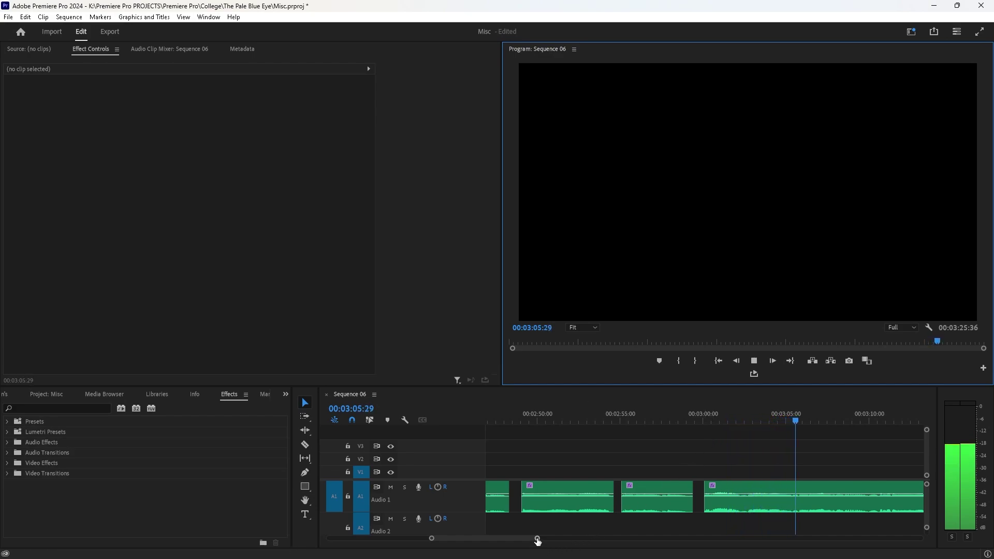
Step: Split the clip at about 00:03:05:21 and 00:03:05:40, and lower the isolated piece's volume level to -16.7 dB
left_click_drag(539, 539, 535, 540)
left_click_drag(695, 417, 686, 414)
left_click(305, 444)
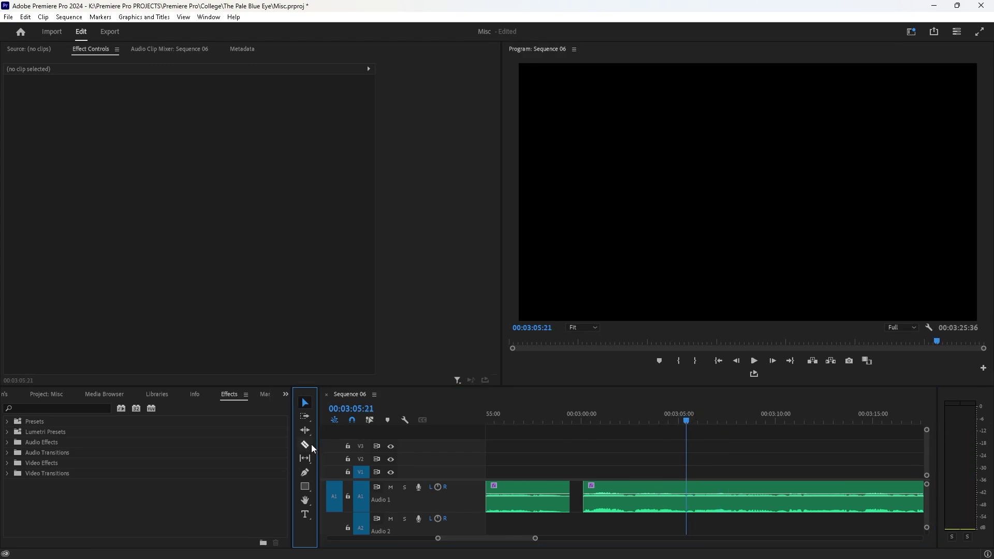
left_click(687, 498)
left_click_drag(687, 414, 697, 418)
left_click(694, 499)
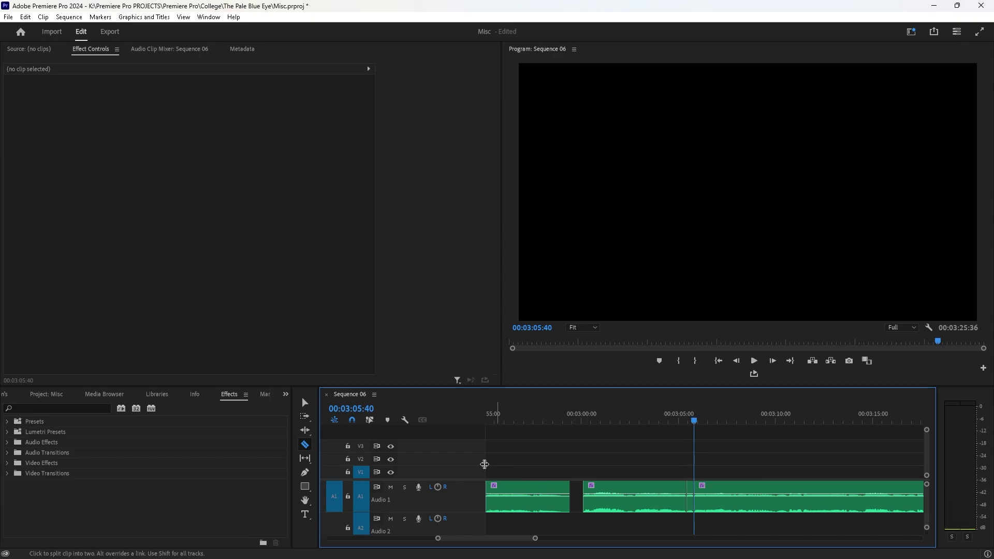
left_click(305, 402)
left_click(690, 503)
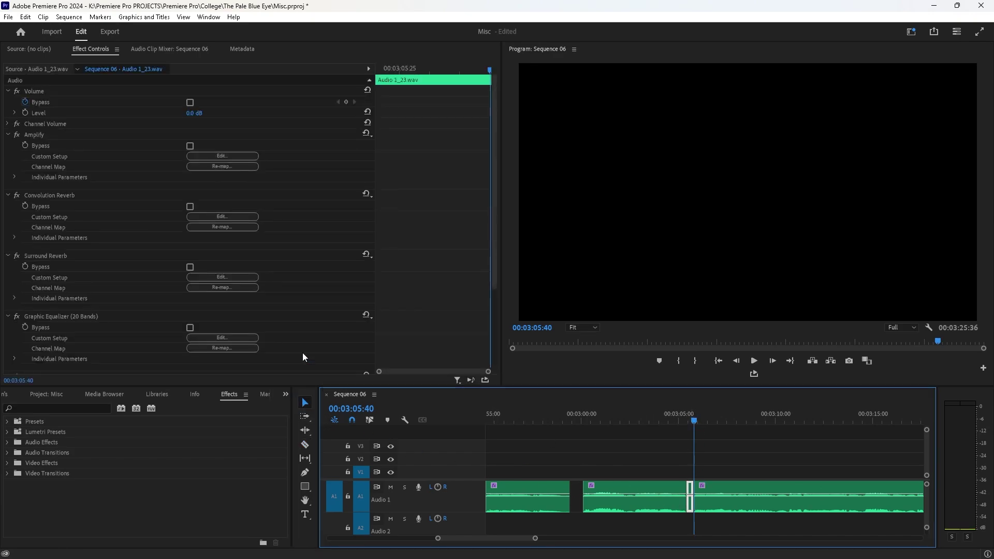
left_click_drag(191, 119, 171, 118)
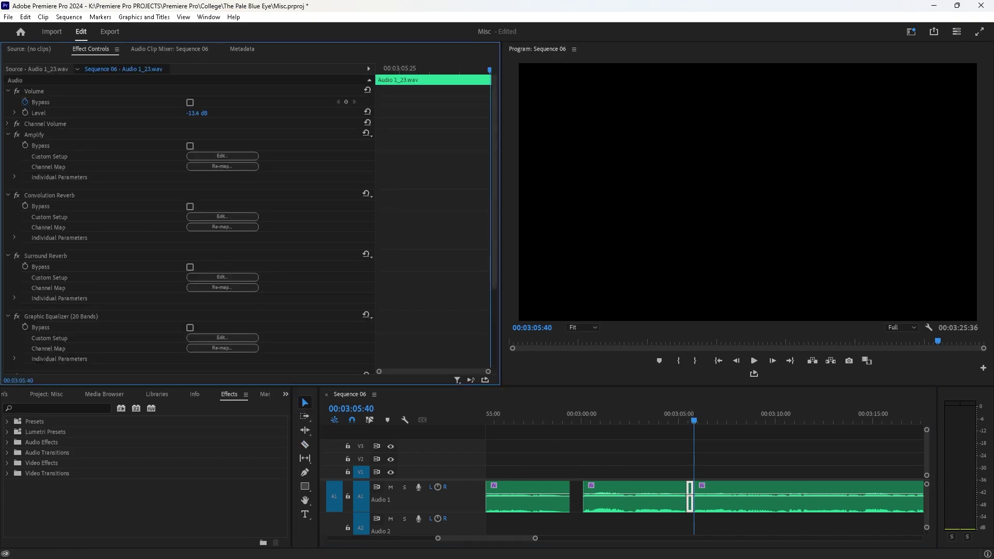
Step: Listen to the audio after the quieted piece up to 00:03:15:15, and replay the passage around 00:03:14:00
left_click(753, 361)
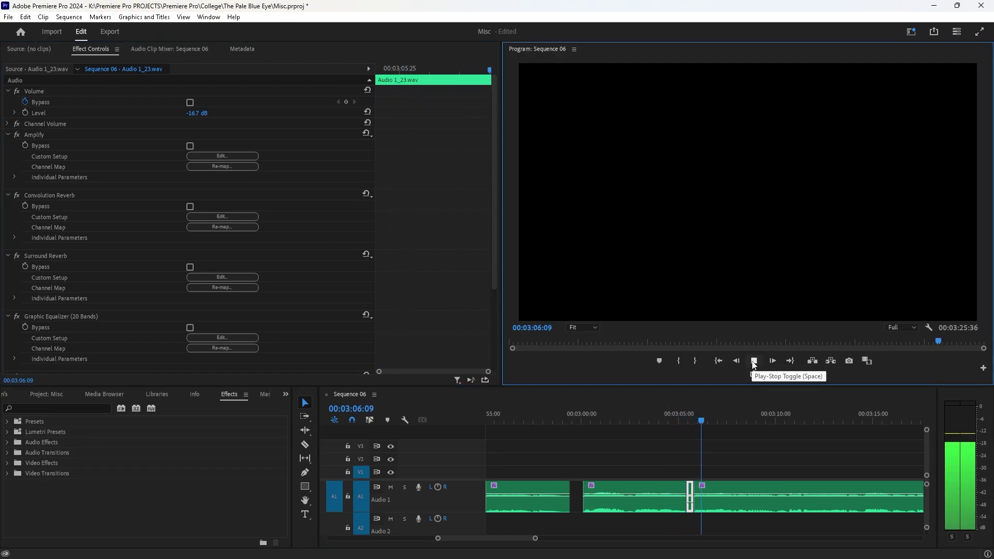
left_click(754, 361)
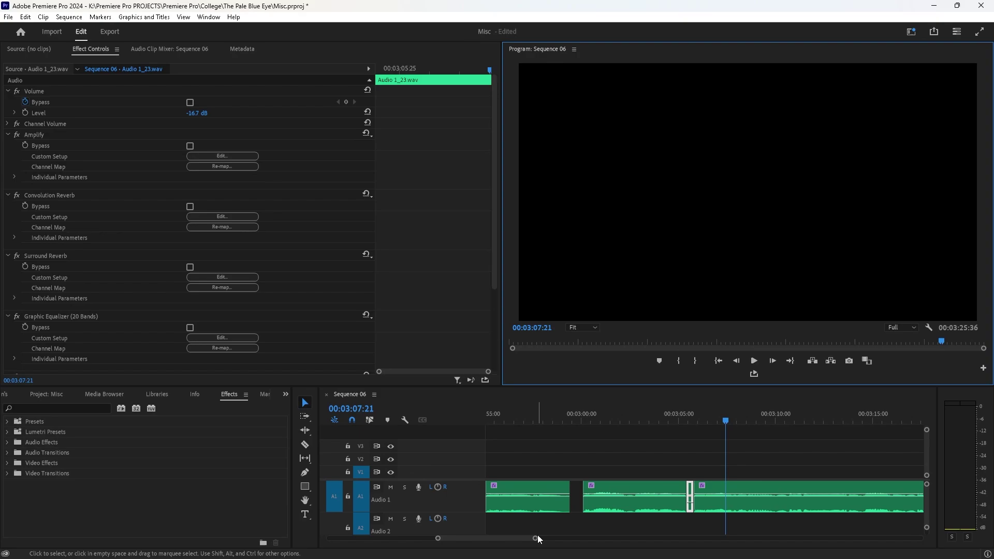
left_click_drag(535, 538, 495, 538)
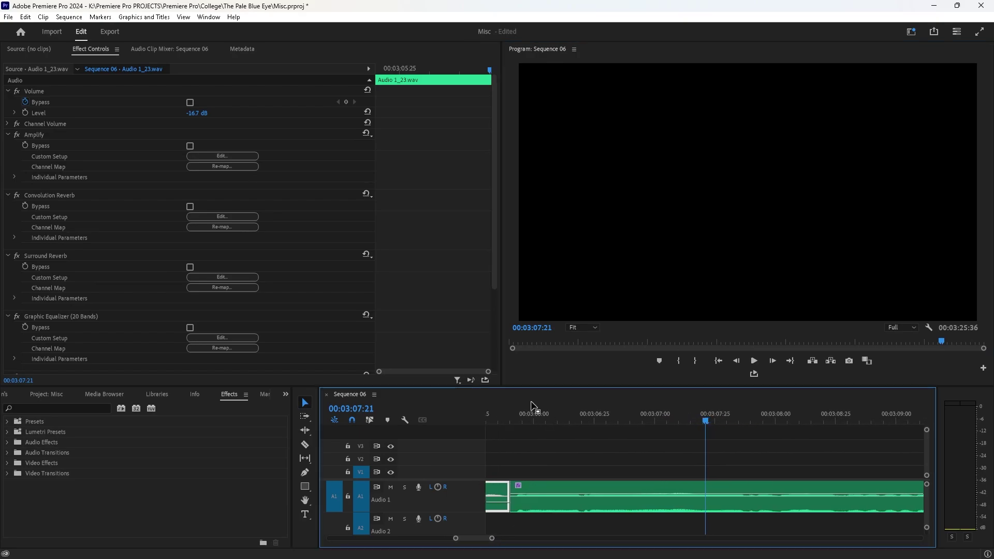
left_click(754, 362)
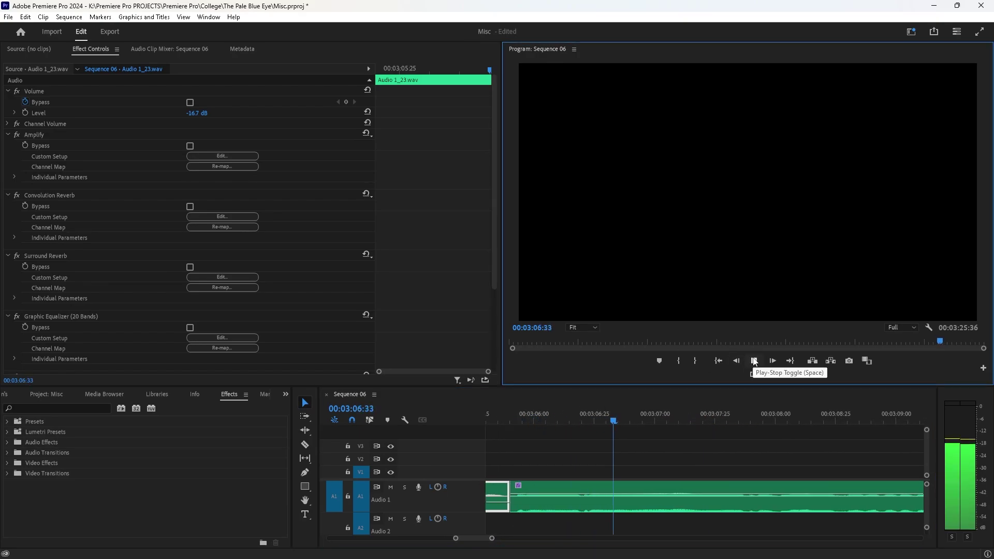
left_click(754, 362)
left_click(608, 414)
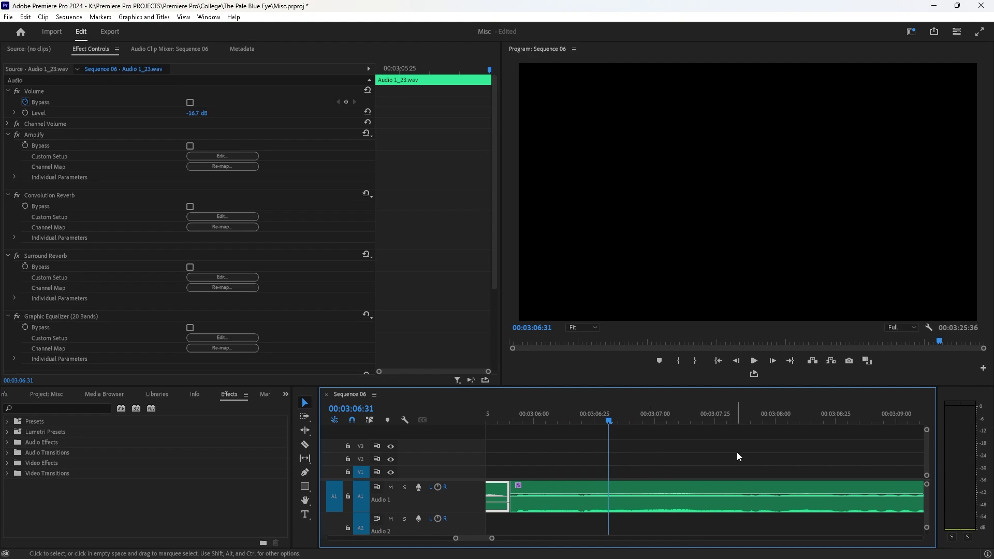
left_click_drag(491, 539, 482, 543)
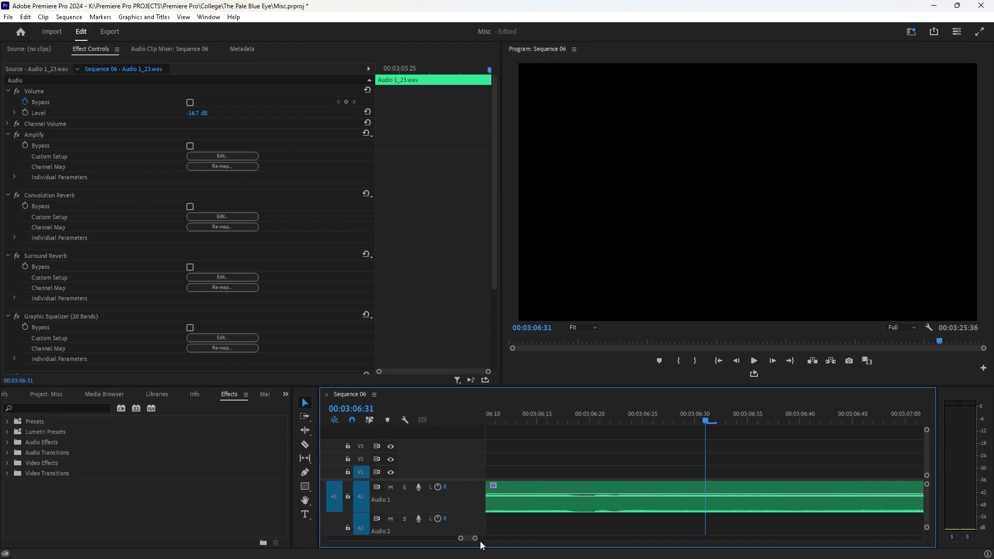
left_click_drag(474, 540, 507, 538)
left_click(753, 361)
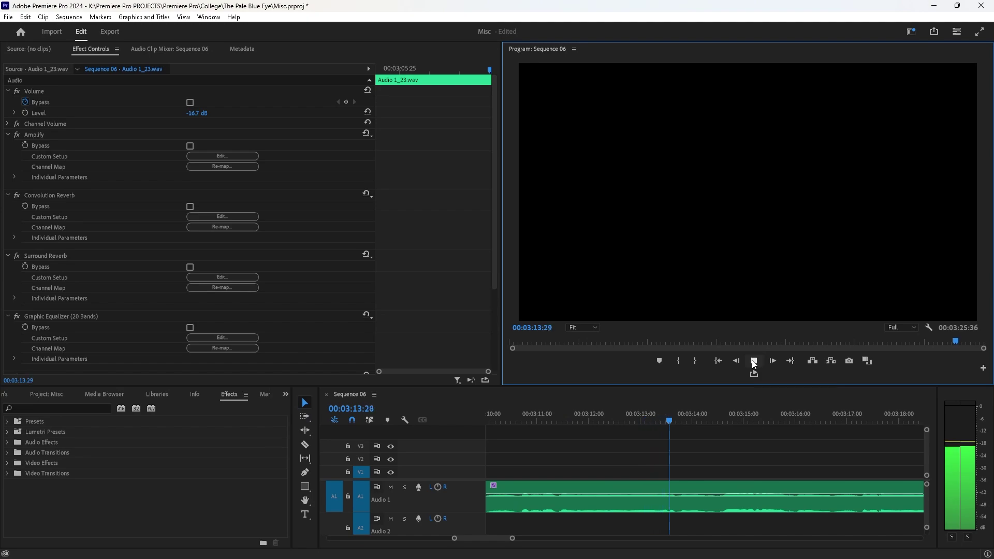
left_click(753, 364)
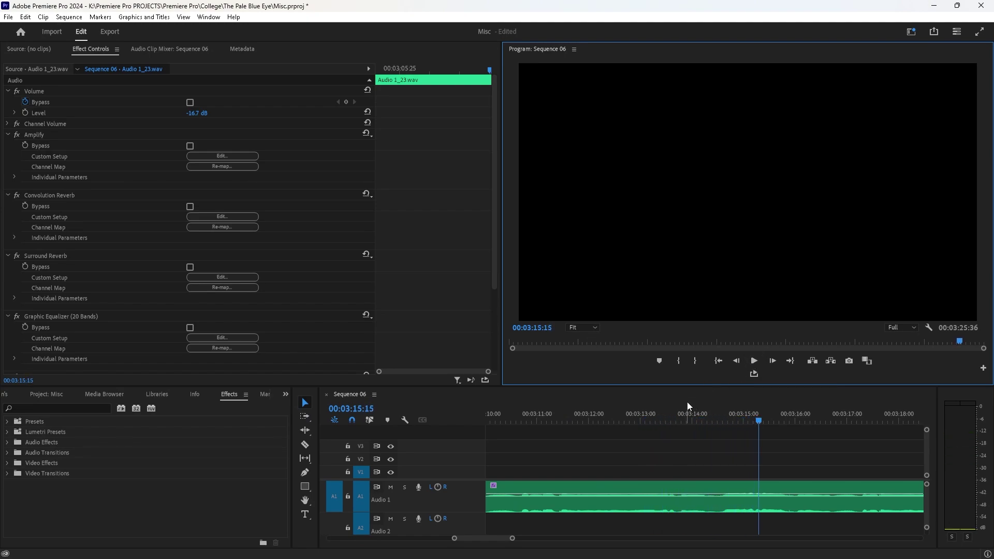
left_click(688, 414)
left_click(754, 364)
left_click(754, 364)
Step: Cut out the short piece from 00:03:14:13 to about 00:03:14:26, leaving a gap, and play the sequence across it
left_click(712, 419)
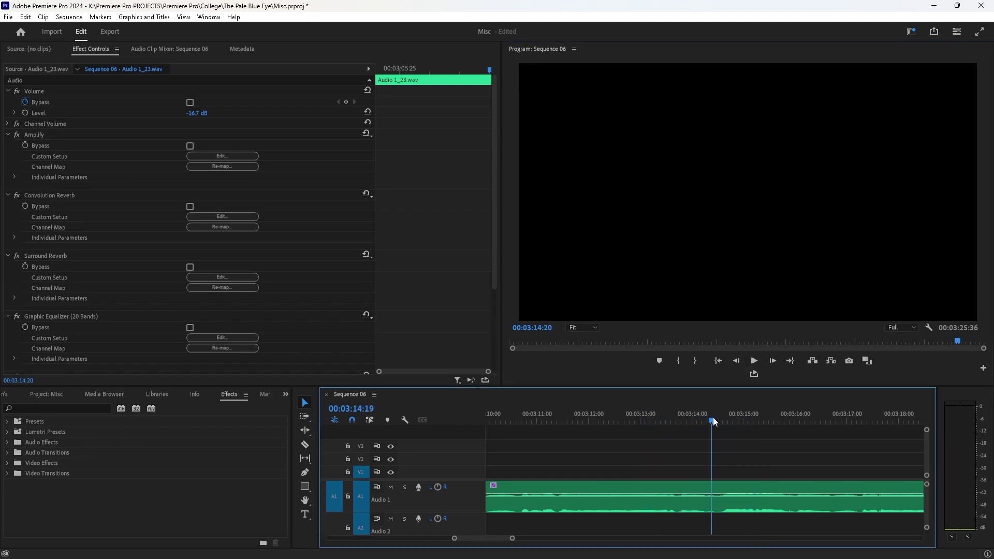
left_click(305, 444)
left_click(719, 505)
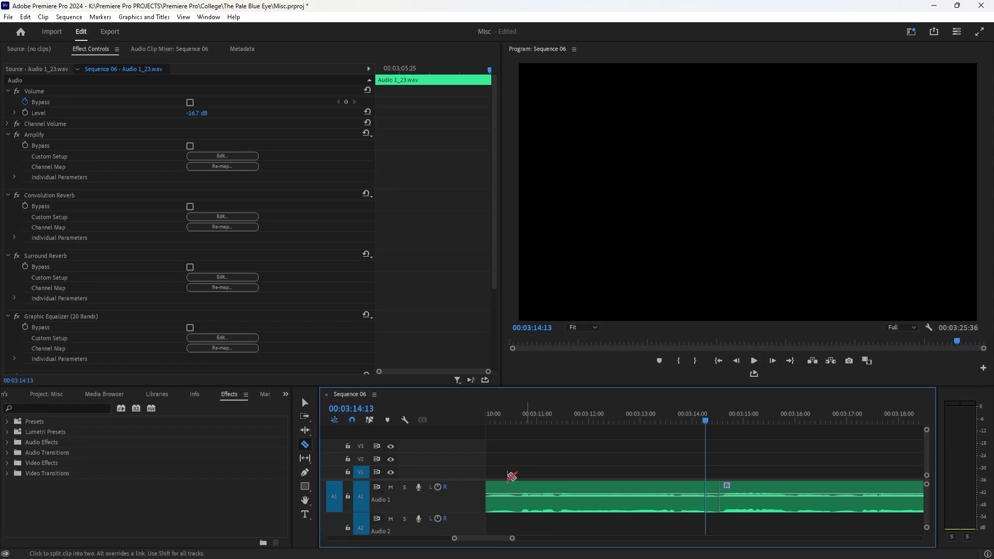
key("v")
left_click(712, 499)
key("Delete")
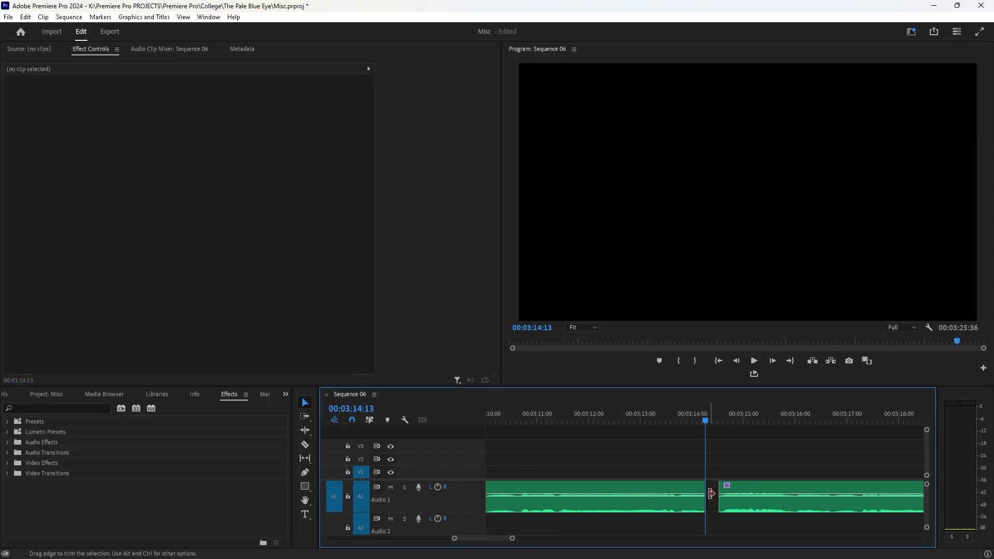
left_click(753, 361)
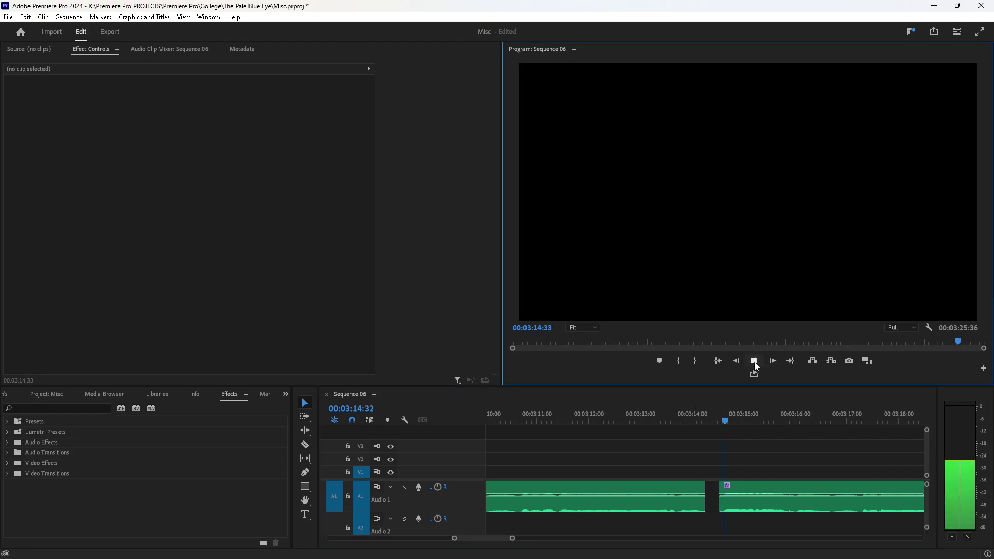
left_click(627, 418)
left_click(754, 364)
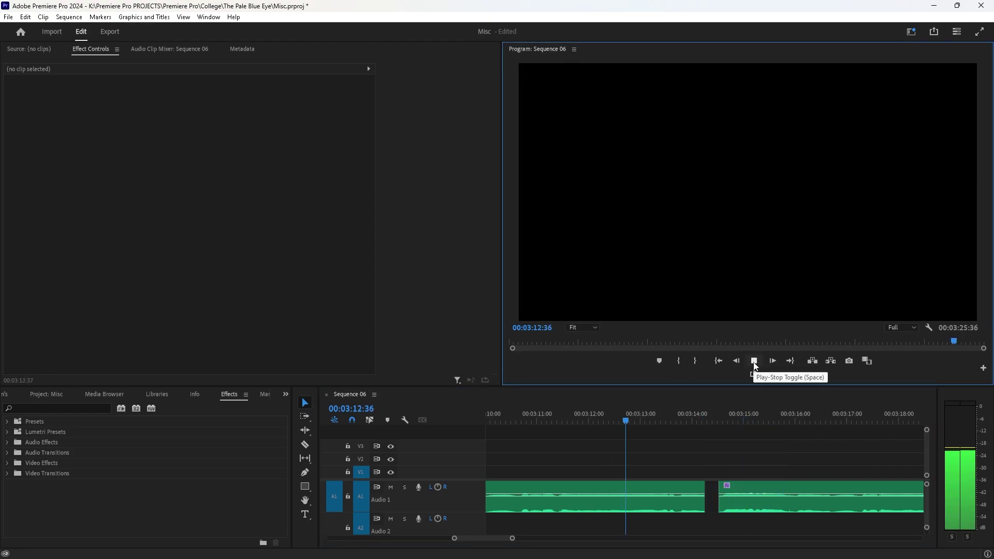
left_click(754, 364)
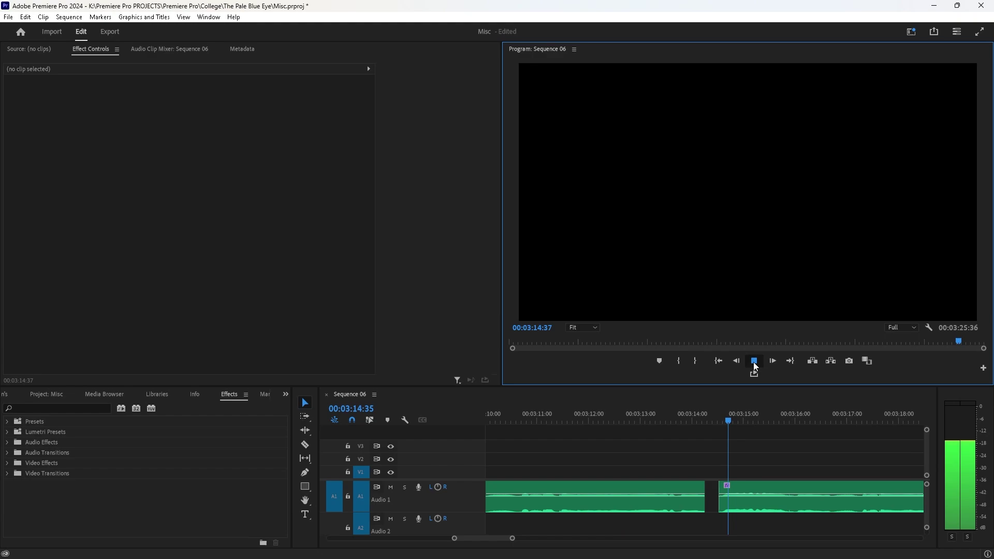
Step: Extend the end of the clip before the gap in two small trims of a few frames, replaying the transition after each
left_click_drag(703, 499, 707, 498)
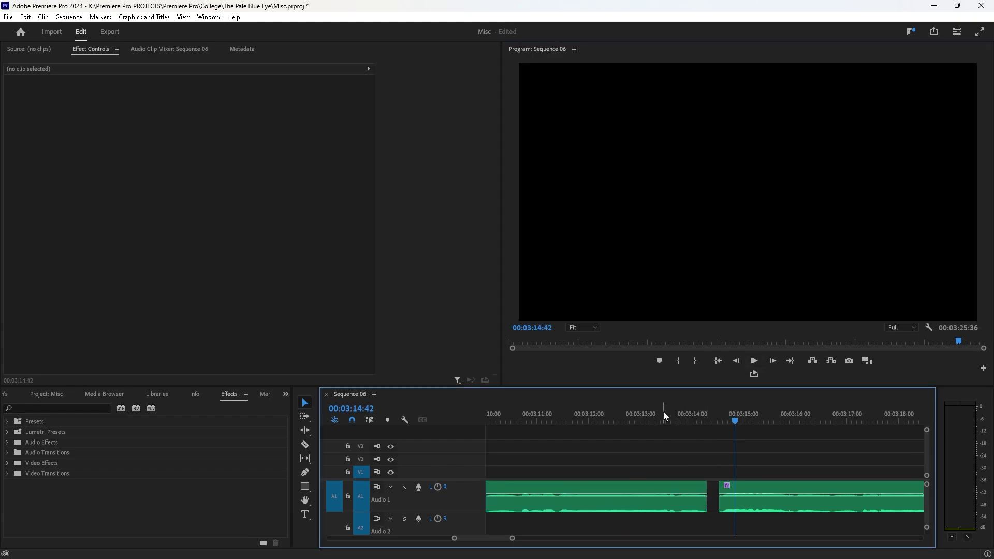
left_click(754, 362)
left_click(754, 360)
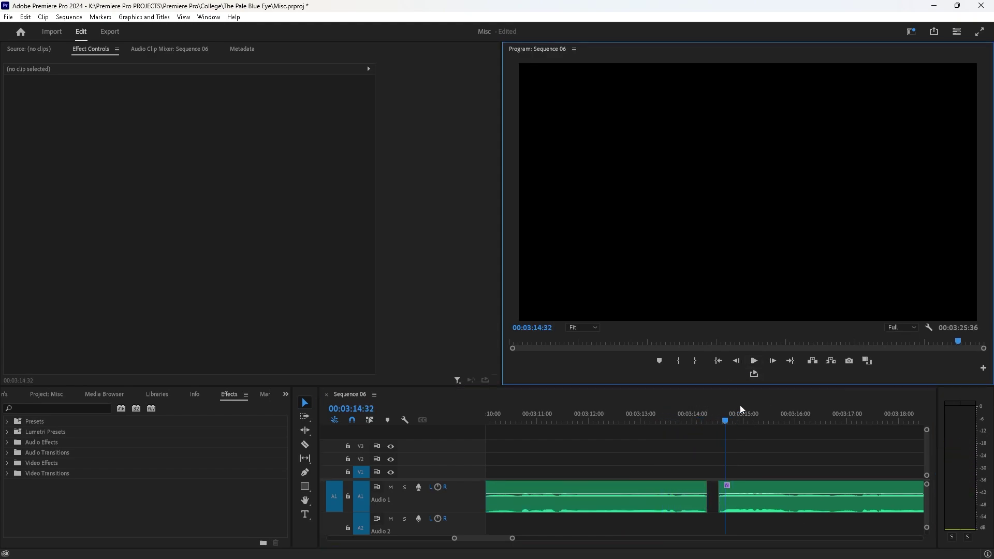
left_click(722, 455)
left_click(681, 418)
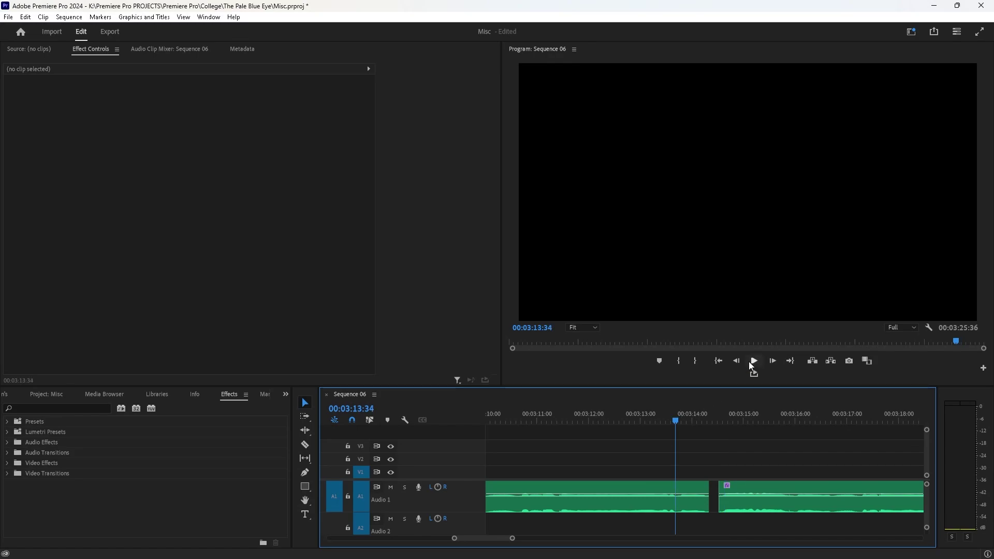
left_click(754, 361)
left_click(753, 362)
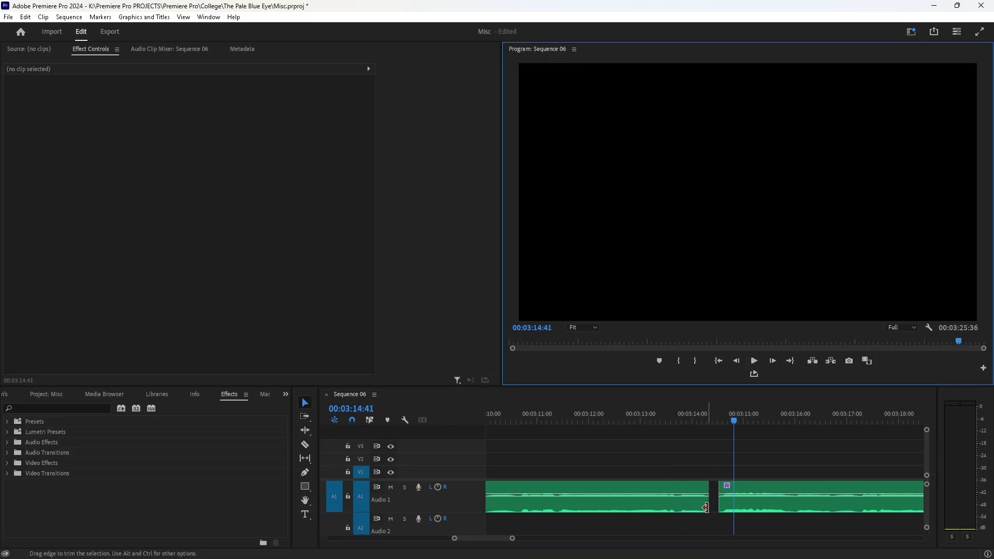
Step: Trim the preceding clip's end back slightly, move the clip after the gap about 11 frames earlier, and replay the transition
left_click_drag(709, 499, 747, 486)
left_click(664, 417)
left_click(754, 361)
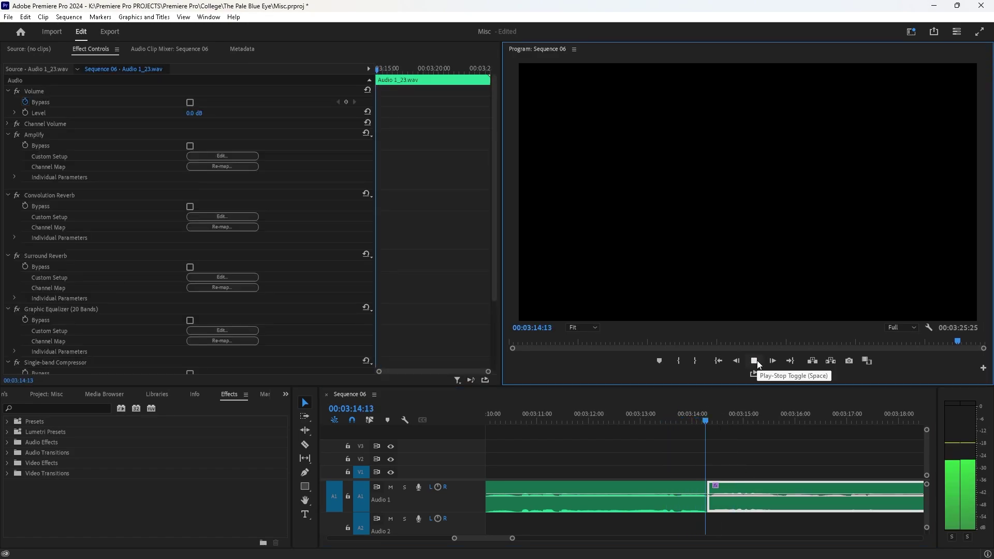
left_click(712, 417)
Step: Move the selected clip five frames later to start at 00:03:14:21, and play from 00:03:13:04 across the gap
left_click_drag(726, 497, 731, 496)
left_click(645, 417)
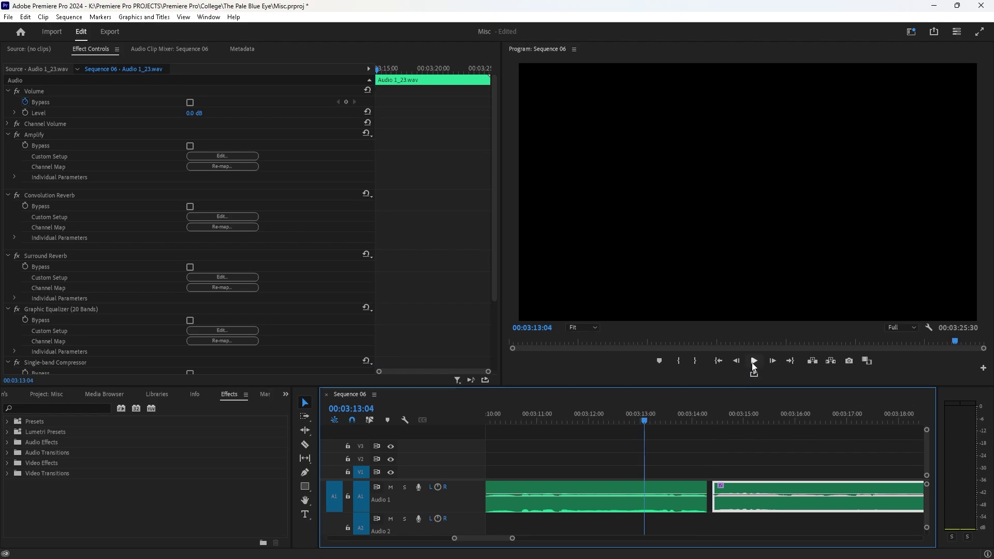
left_click(754, 362)
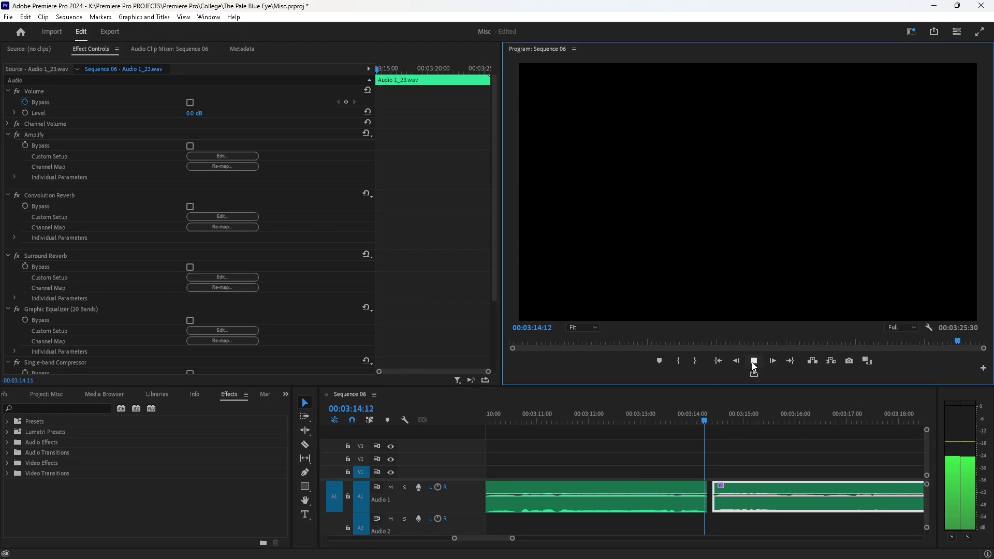
left_click(715, 417)
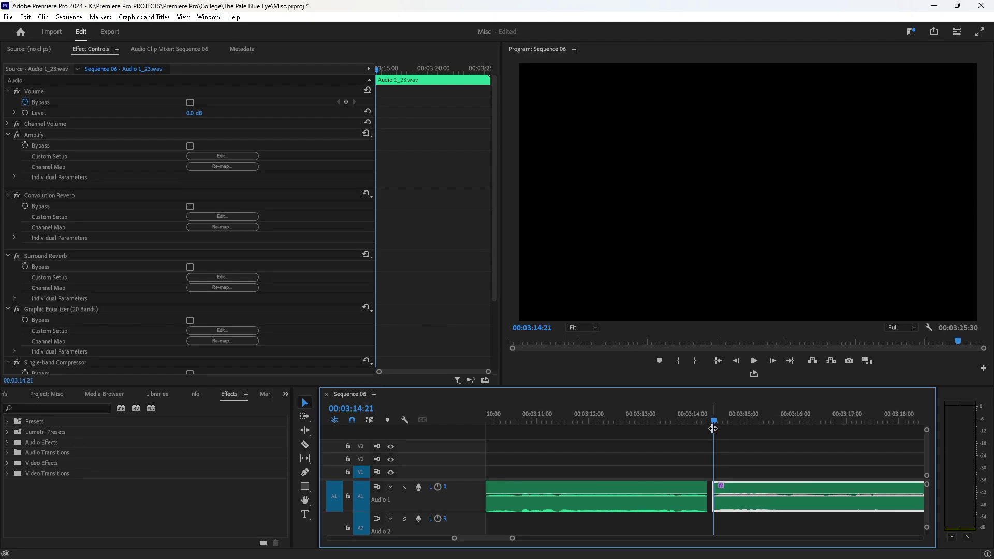
Step: Play the sequence from 00:03:13:20 across the gap and park the playhead at 00:03:15:39
left_click_drag(715, 422, 660, 415)
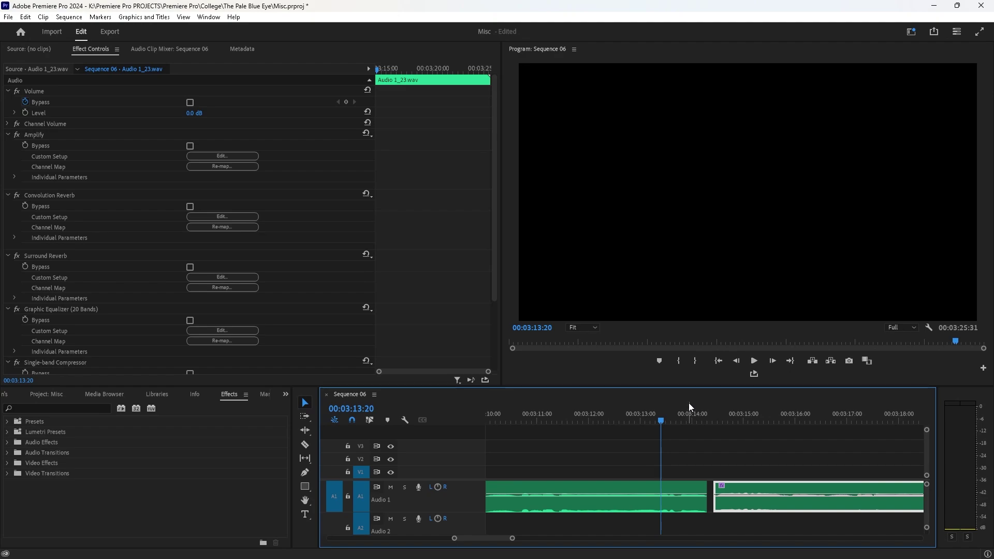
left_click(754, 361)
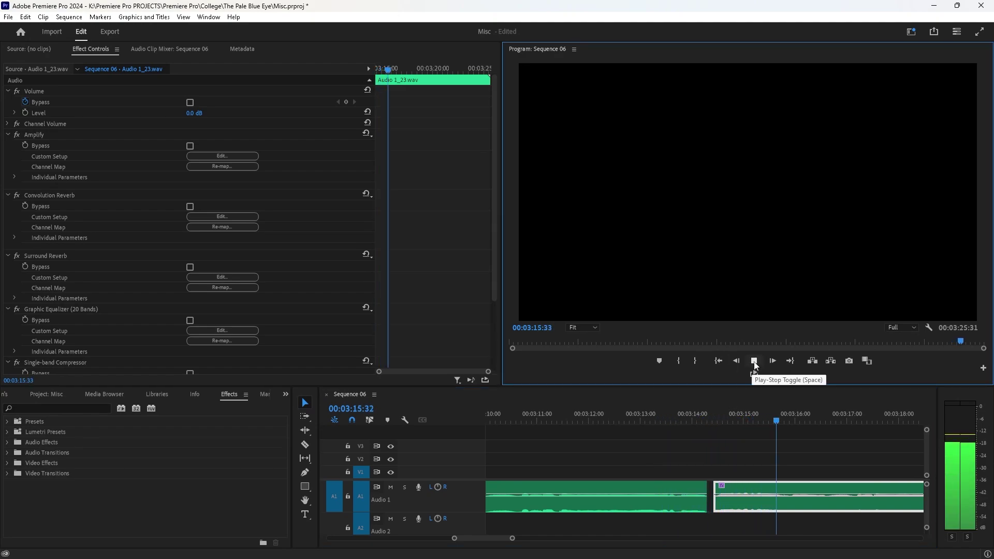
left_click(784, 419)
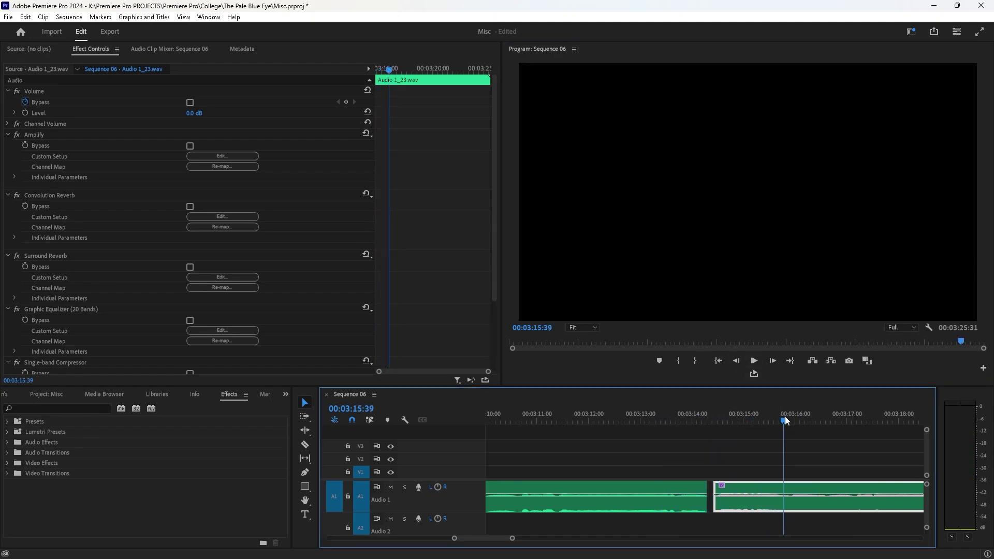
Step: Cut out the short piece of the Audio 1 clip from 00:03:15:38 to 00:03:15:40, leaving a gap
left_click_drag(512, 538, 480, 539)
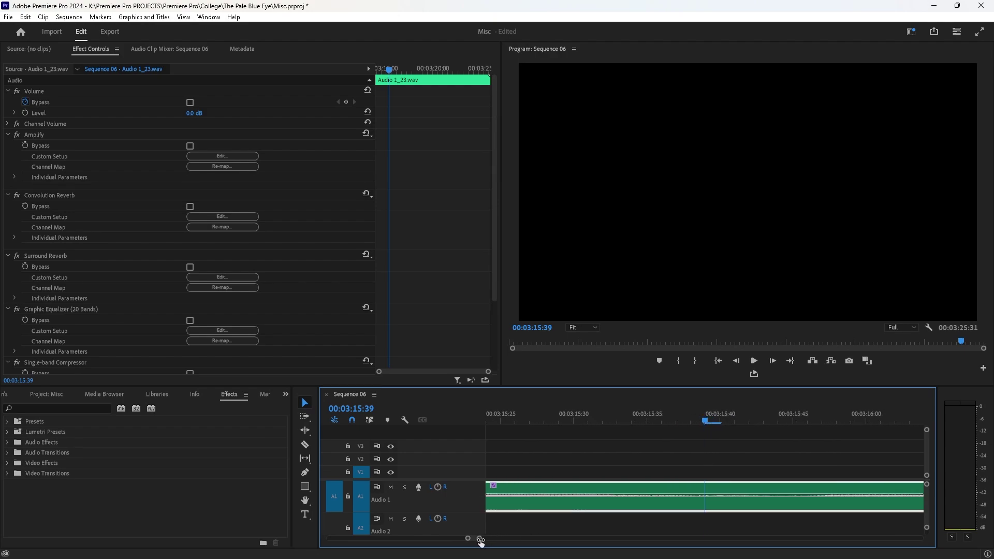
left_click_drag(702, 423, 691, 419)
key("c")
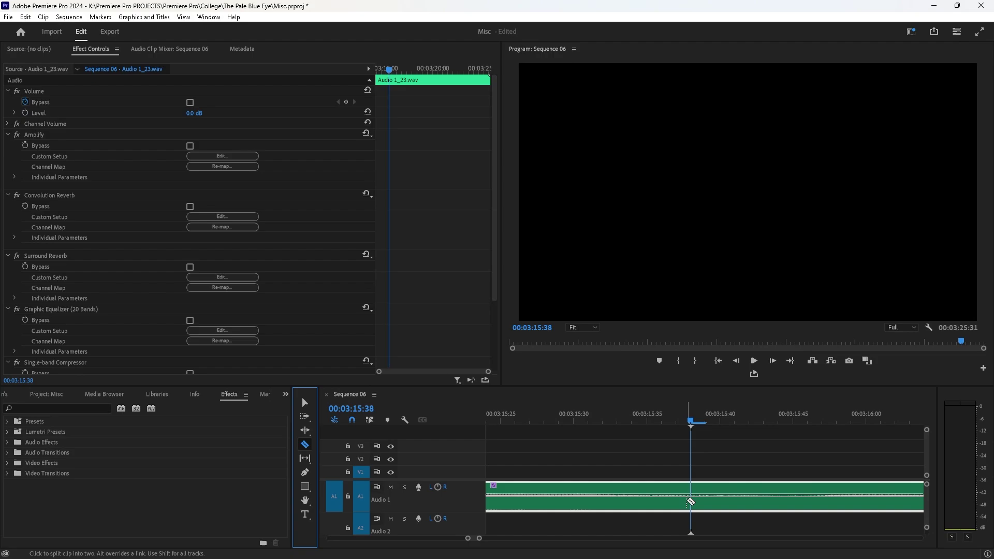
left_click(690, 498)
left_click(716, 423)
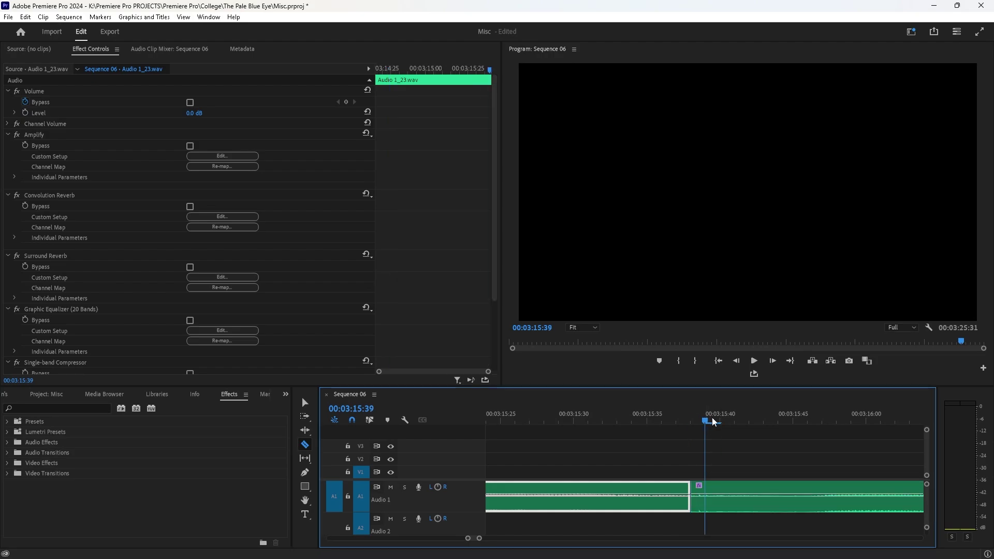
left_click(719, 422)
left_click(720, 499)
key("v")
left_click(697, 509)
key("Delete")
Step: Play the sequence across the new two-frame gap, starting from 00:03:15:21 and again from about 00:03:15:00
scroll(501, 539, "down", 5)
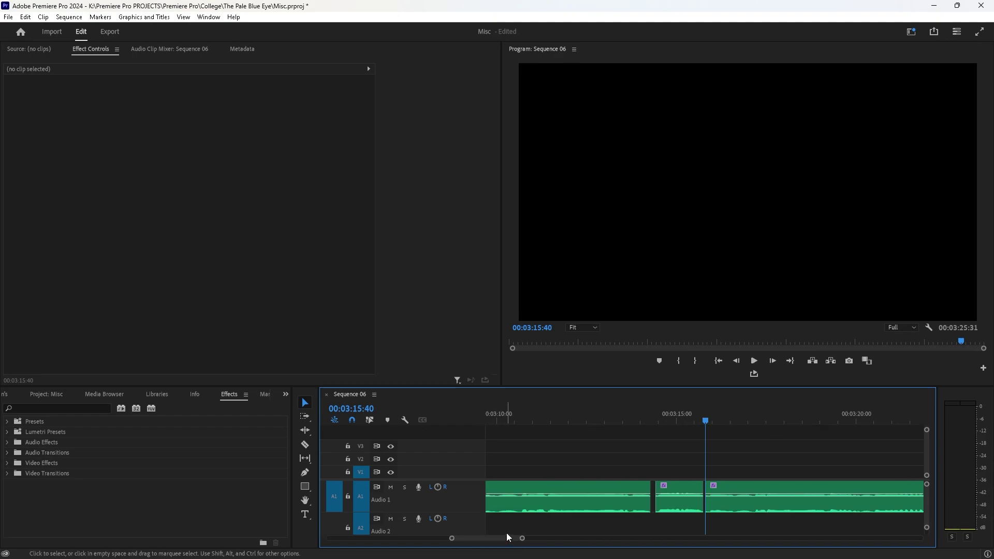
left_click(692, 419)
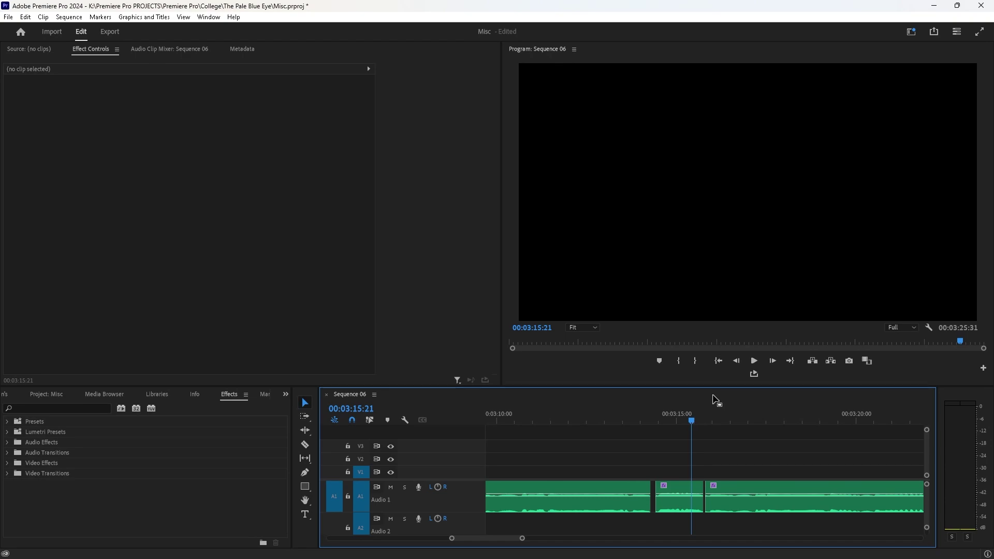
left_click(754, 361)
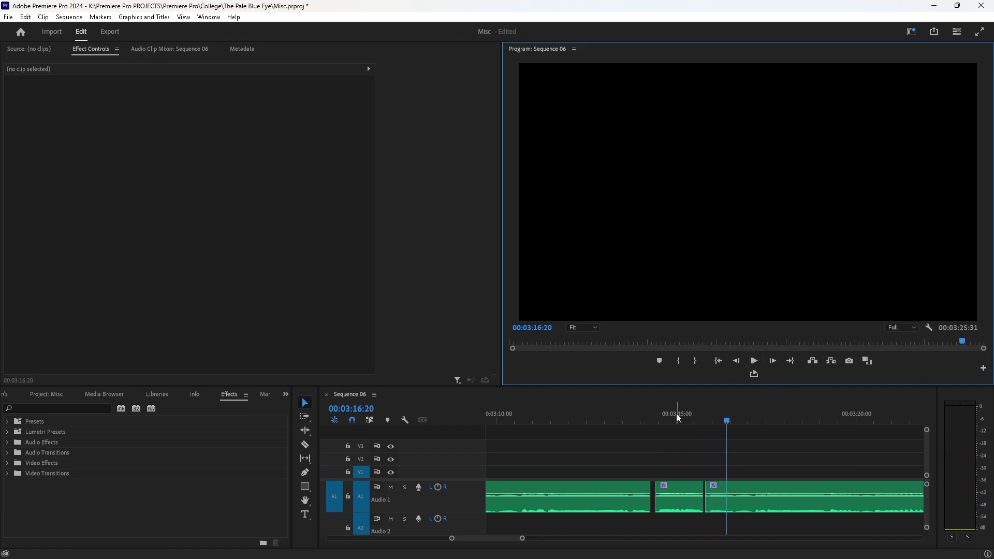
left_click(676, 414)
left_click(754, 360)
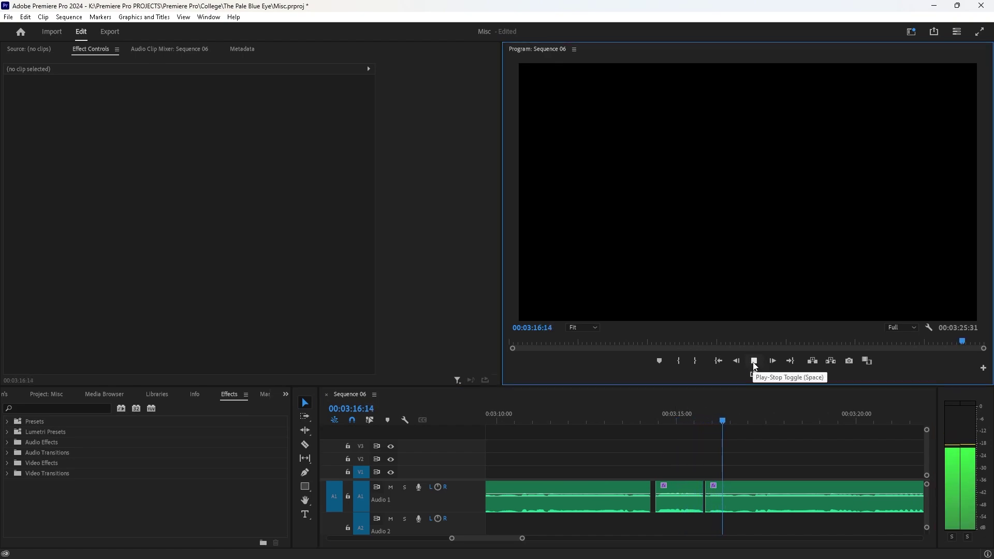
left_click(754, 362)
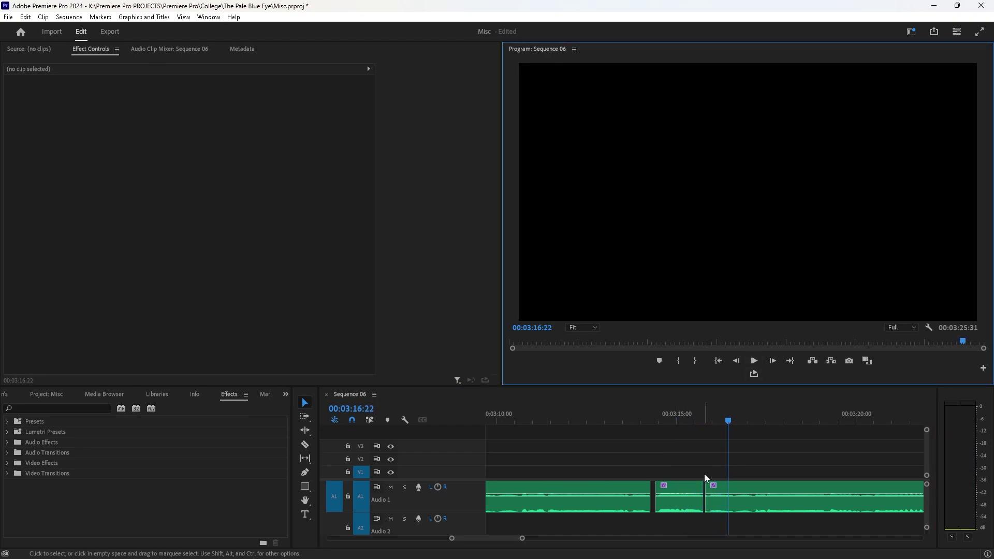
left_click(754, 361)
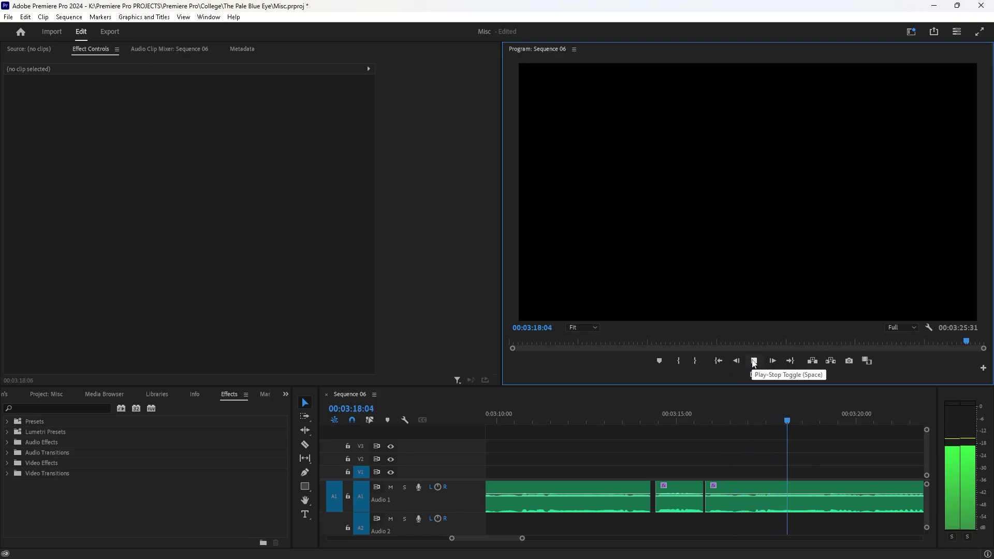
left_click(754, 361)
Step: Try closing the two-frame gap by extending the end of the preceding clip, play across it, and undo the trim
left_click(701, 414)
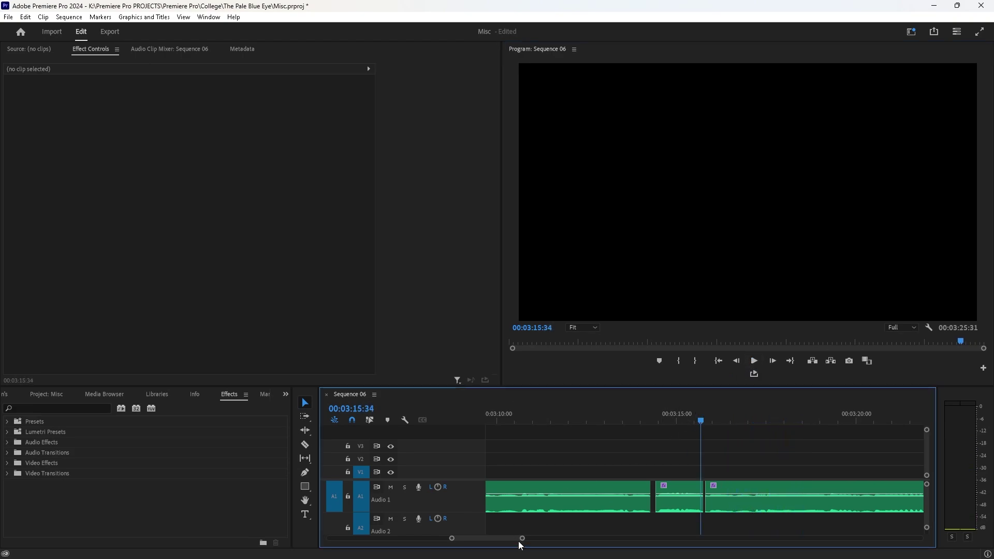
mouse_move(521, 540)
left_mouse_down()
mouse_move(477, 537)
mouse_move(514, 536)
left_mouse_up()
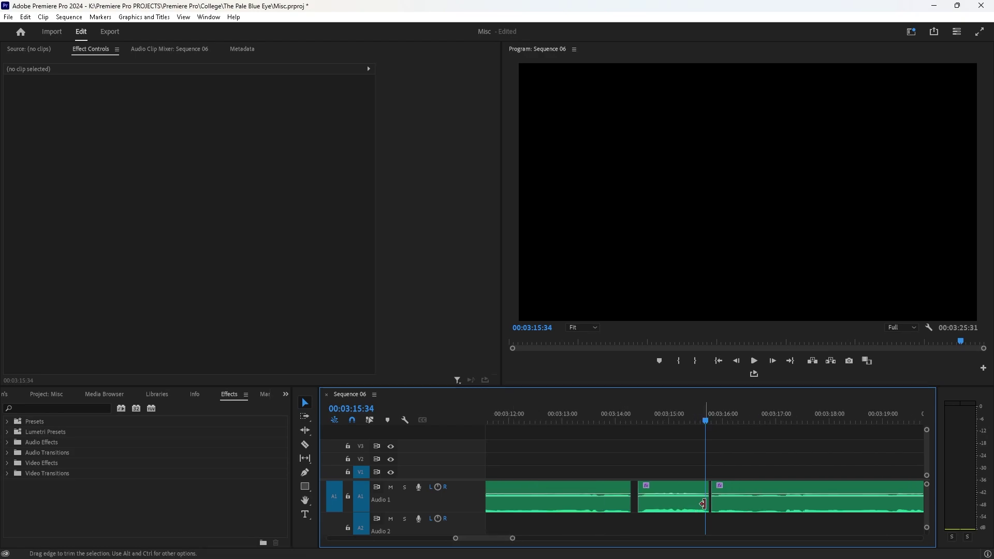
left_click_drag(707, 502, 711, 502)
left_click(754, 360)
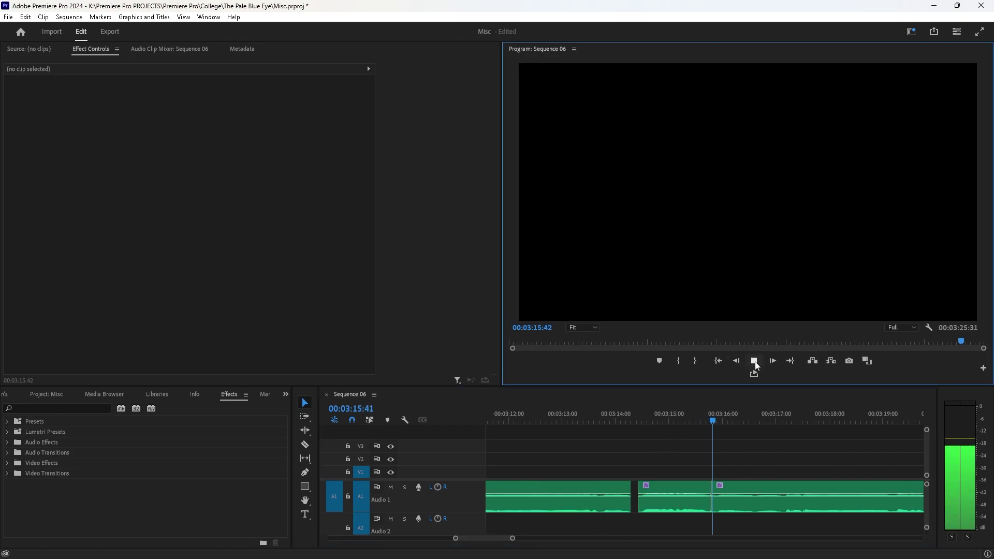
left_click(754, 360)
key("ctrl+z")
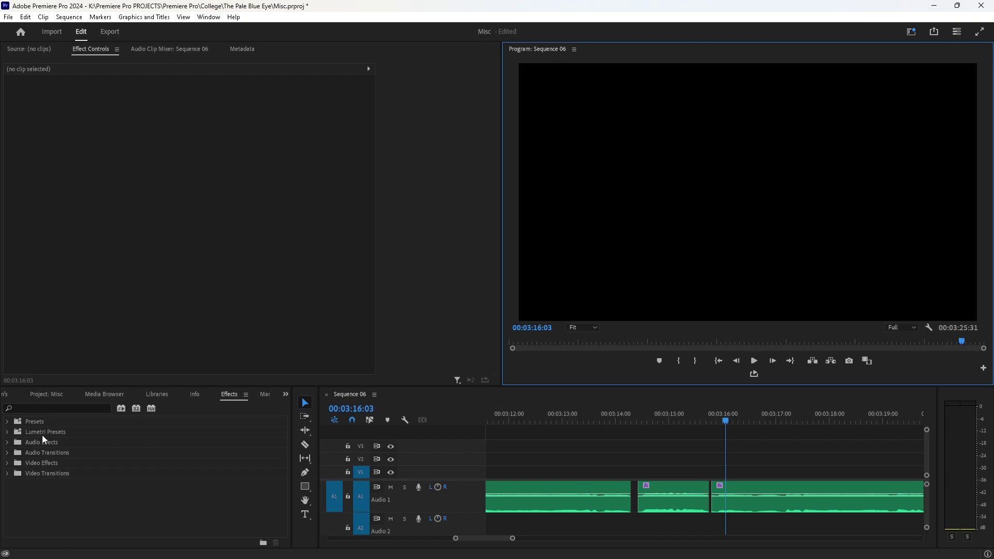
Step: Apply Constant Gain transitions to the clip end before the two-frame gap and the clip start after it, and play across them
left_click(31, 409)
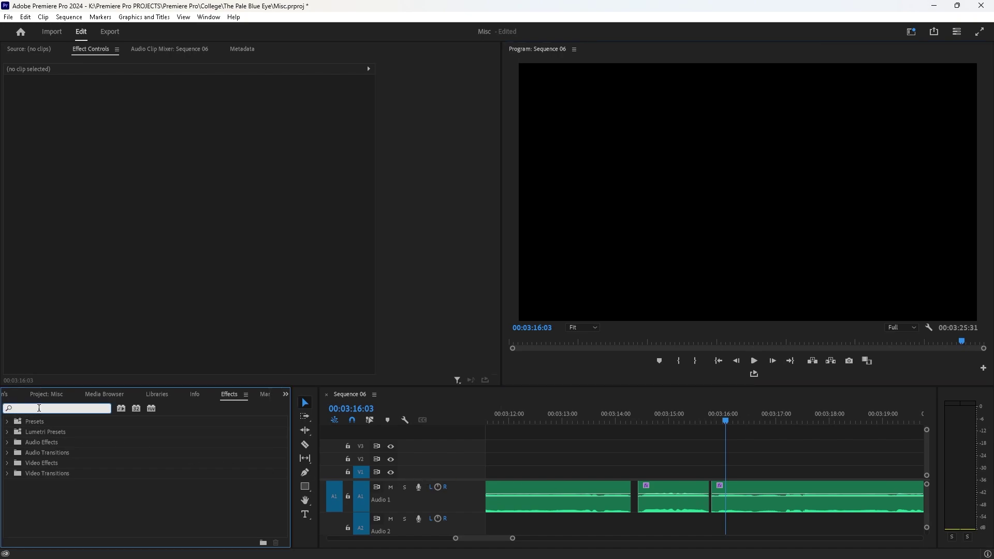
type("gain")
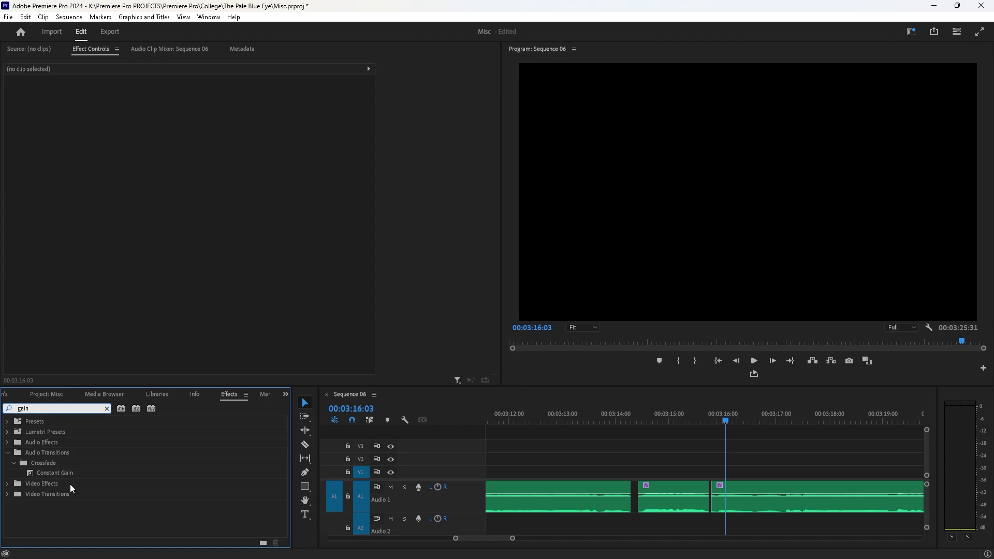
left_click_drag(68, 473, 709, 498)
left_click_drag(709, 497, 709, 498)
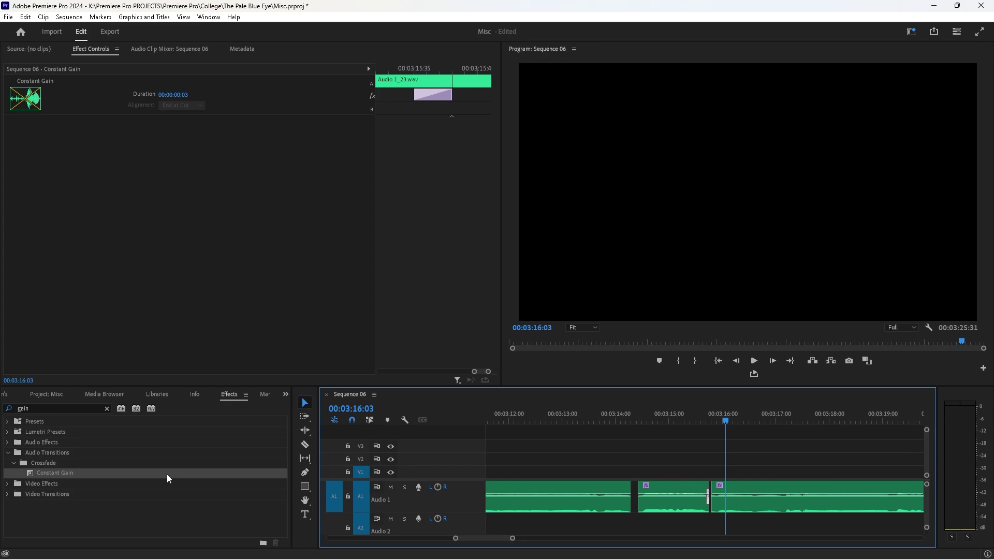
left_click_drag(166, 474, 712, 500)
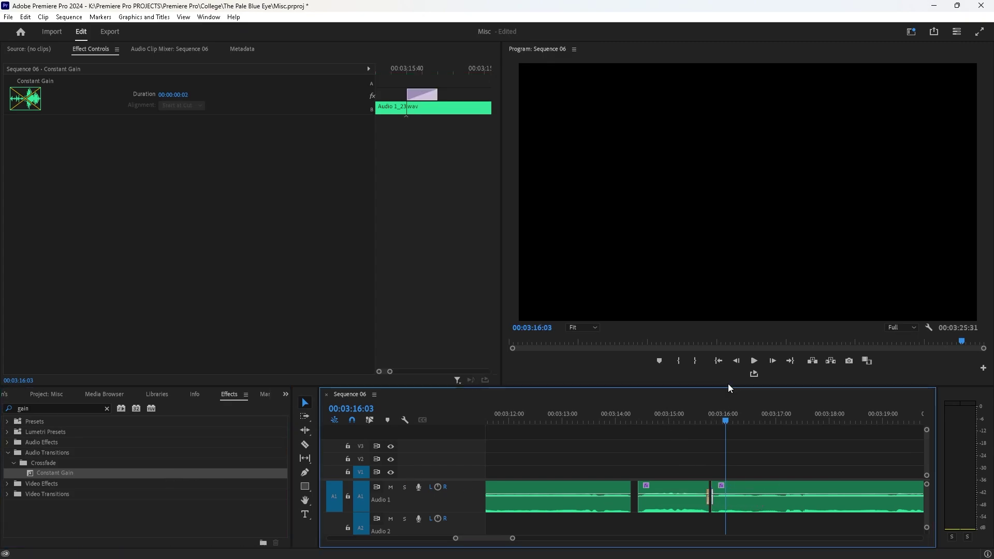
left_click(753, 360)
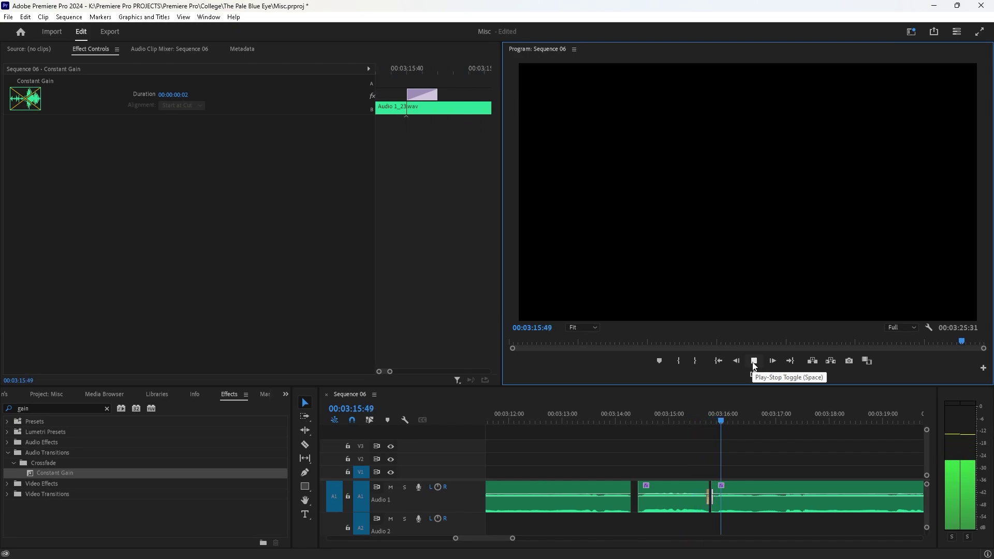
left_click(753, 361)
Step: Extend the start of the clip after the gap one frame earlier, and play from 00:03:15:04 across the gap
left_click_drag(512, 537, 489, 537)
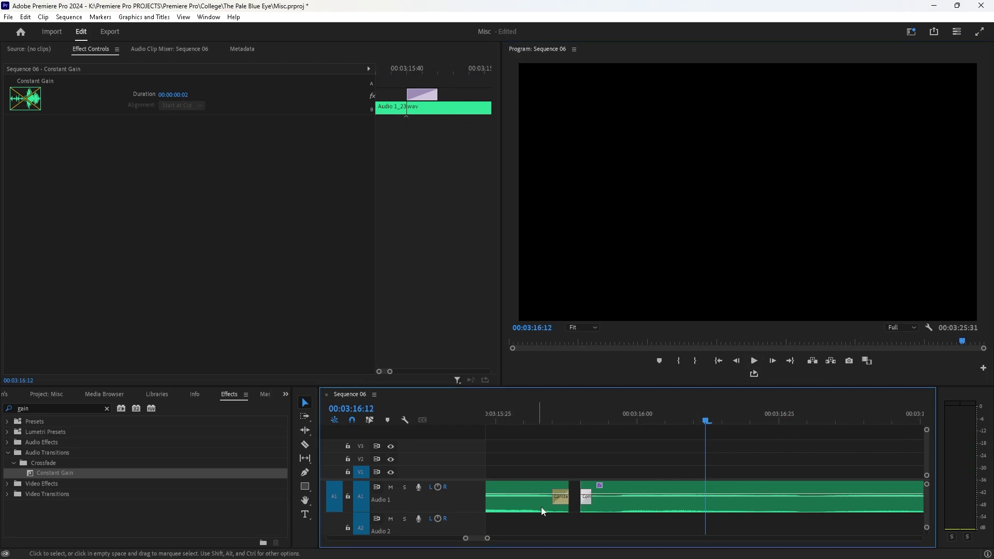
left_click_drag(578, 499, 571, 499)
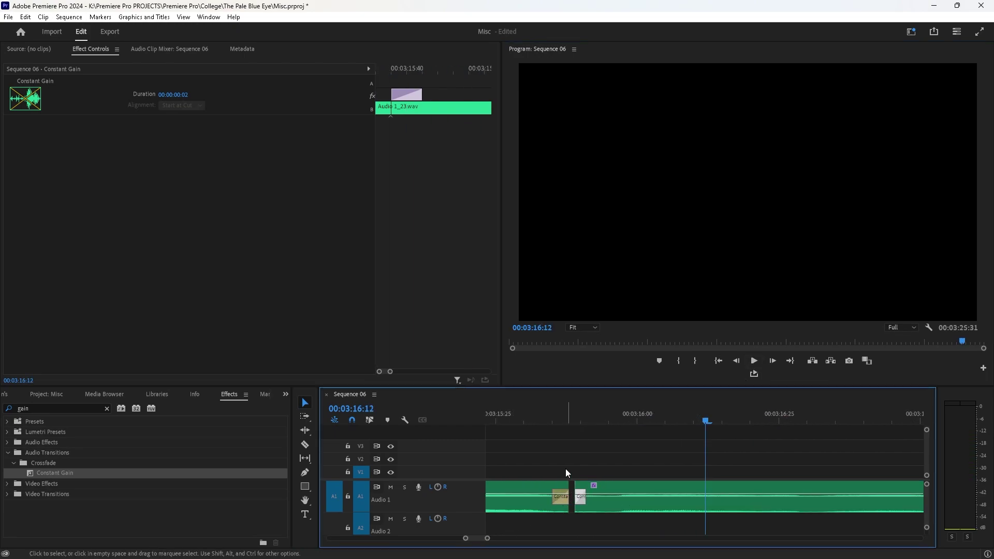
left_click_drag(487, 537, 498, 537)
left_click(565, 420)
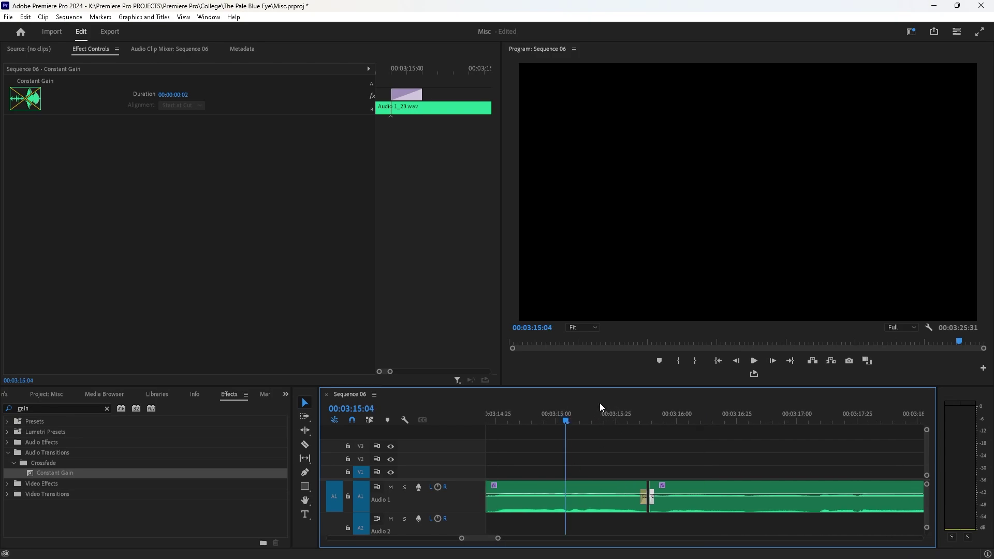
left_click(753, 362)
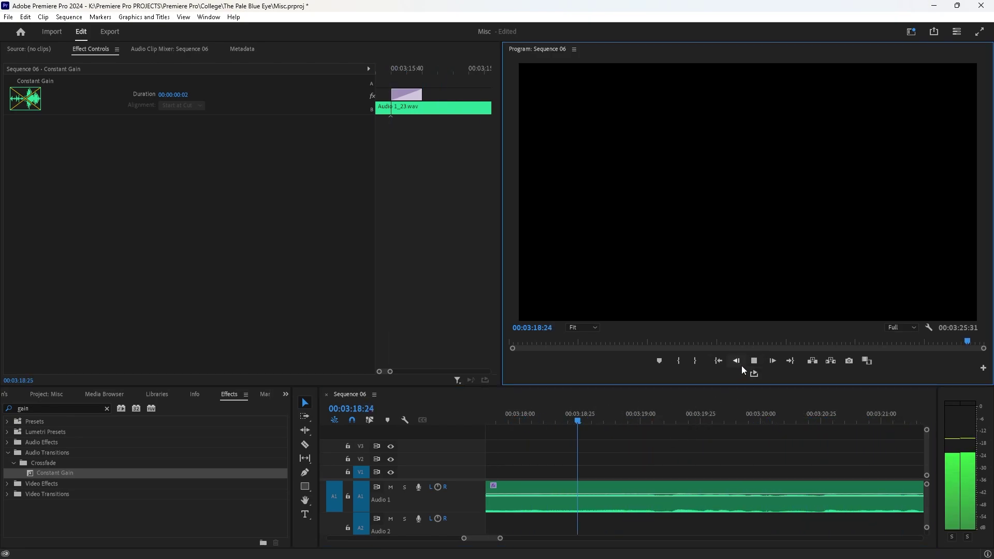
mouse_move(499, 538)
left_mouse_down()
mouse_move(520, 539)
mouse_move(486, 538)
left_mouse_up()
left_click(754, 361)
Step: Shorten the Constant Gain transition on the clip before the gap to 00:00:00:02, and play on to 00:03:22:46
left_click(545, 421)
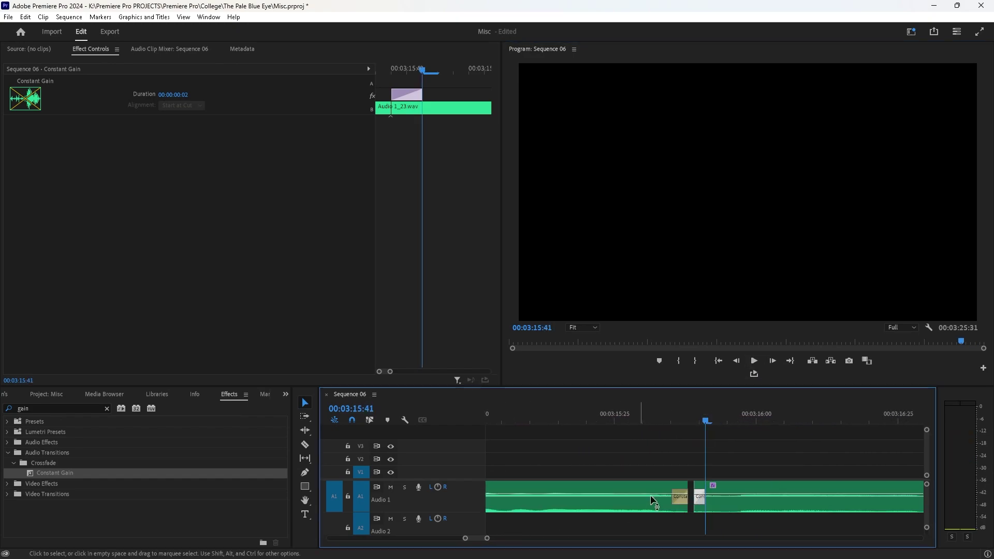
left_click(678, 496)
left_click(518, 420)
left_click_drag(486, 538, 598, 539)
left_click(753, 361)
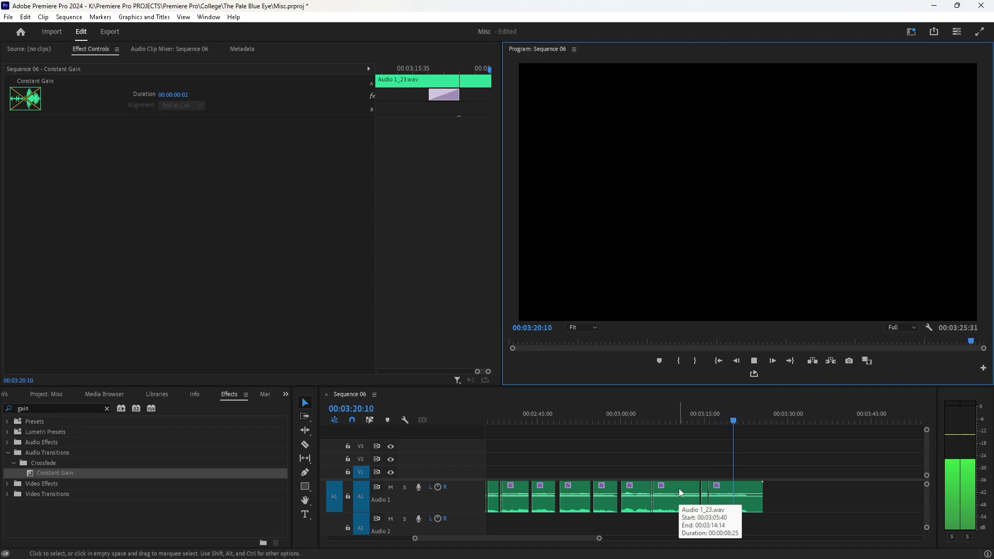
left_click(756, 363)
Step: Split the last Audio 1 clip at 00:03:22:46 and delete the part after the cut
left_click(305, 444)
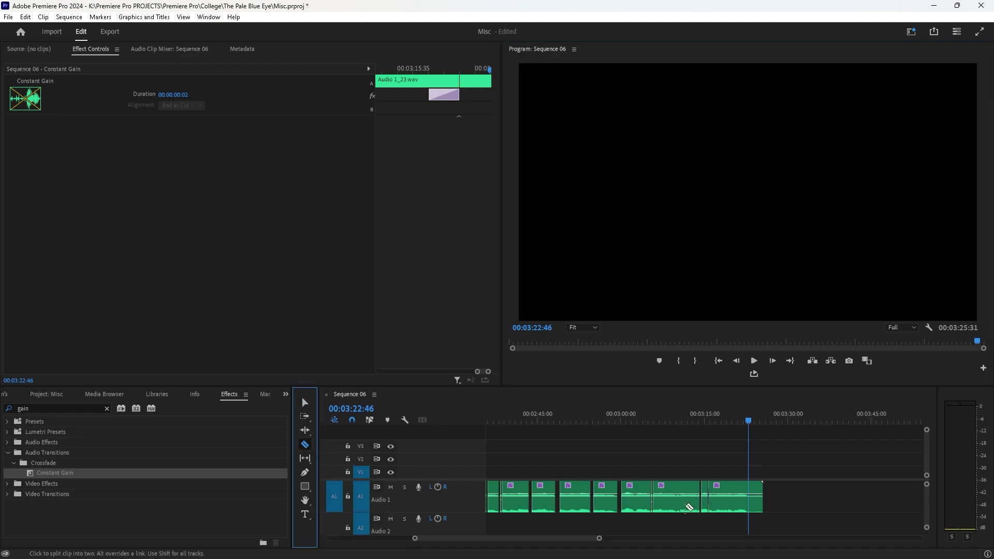
left_click(749, 504)
left_click(305, 404)
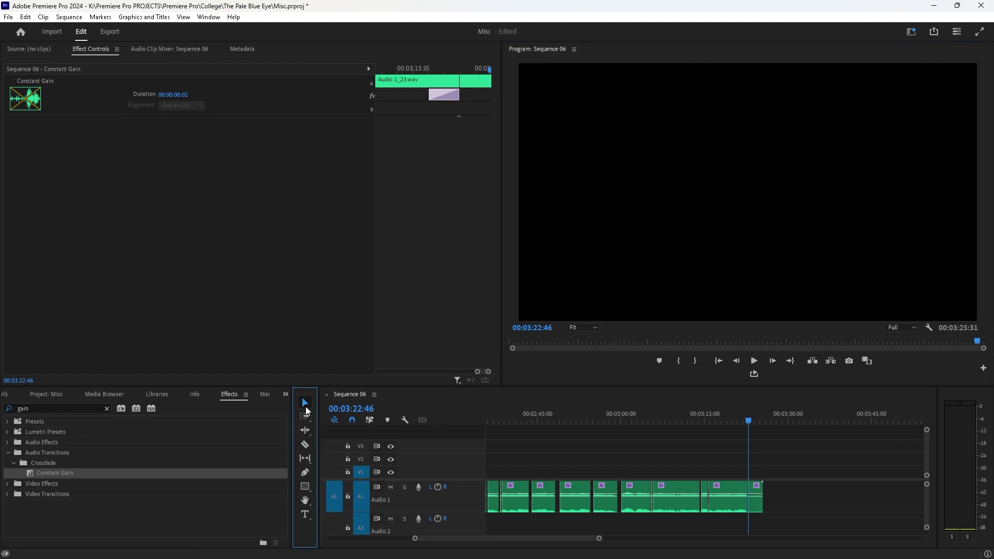
left_click(756, 510)
key("Delete")
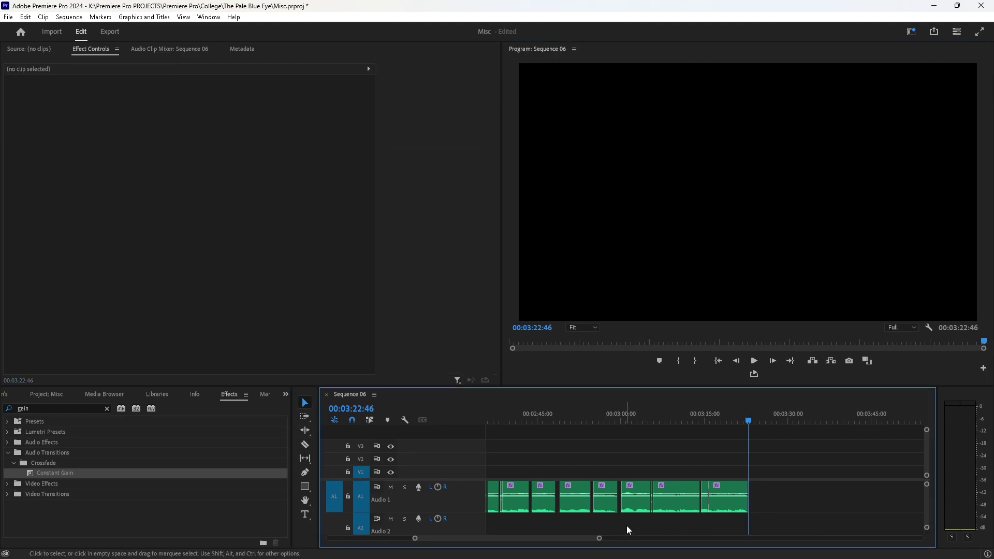
Step: Find the DeNoise audio effect and apply it to the clip starting at about 00:02:16 on Audio 1
left_click(676, 414)
left_click_drag(599, 539, 627, 539)
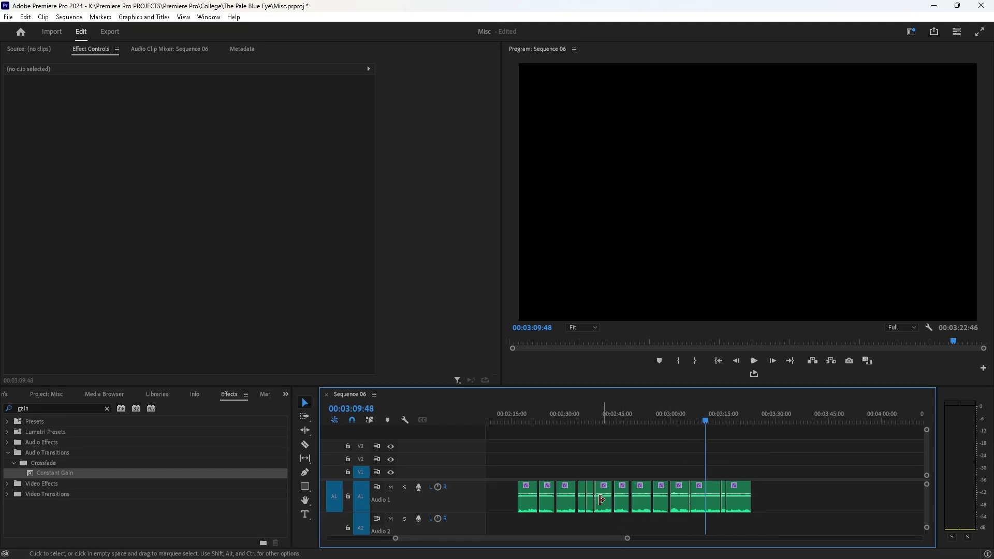
left_click(523, 417)
left_click(70, 408)
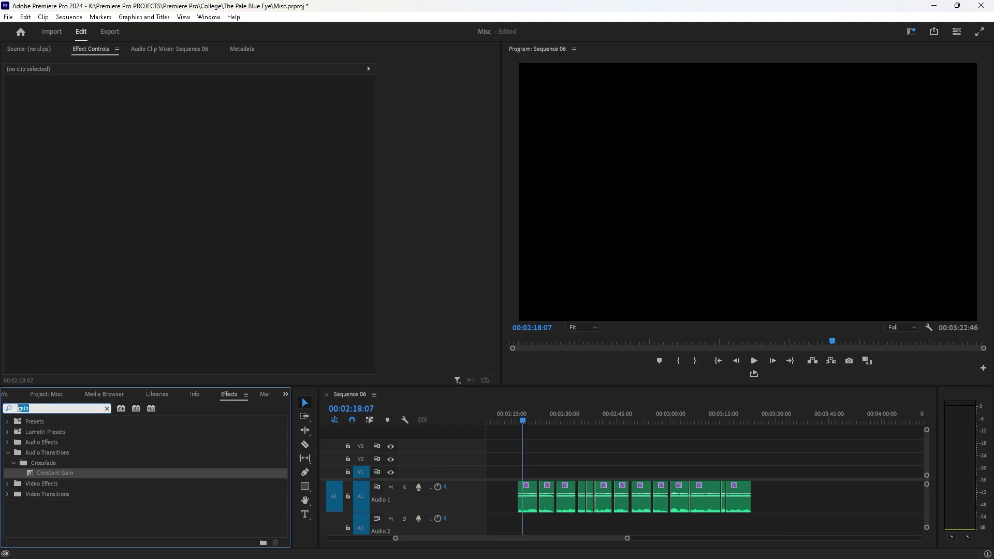
type("den")
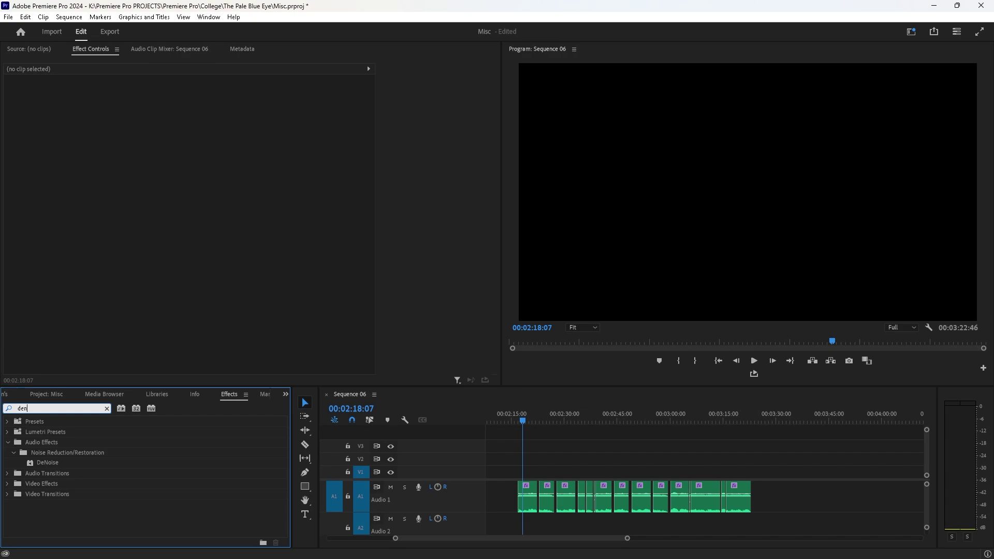
left_click_drag(94, 462, 526, 504)
Step: Play the first clip from 00:02:16:19, load DeNoise's Light Noise Reduction preset, and set its processing focus to mid frequencies
left_click(516, 416)
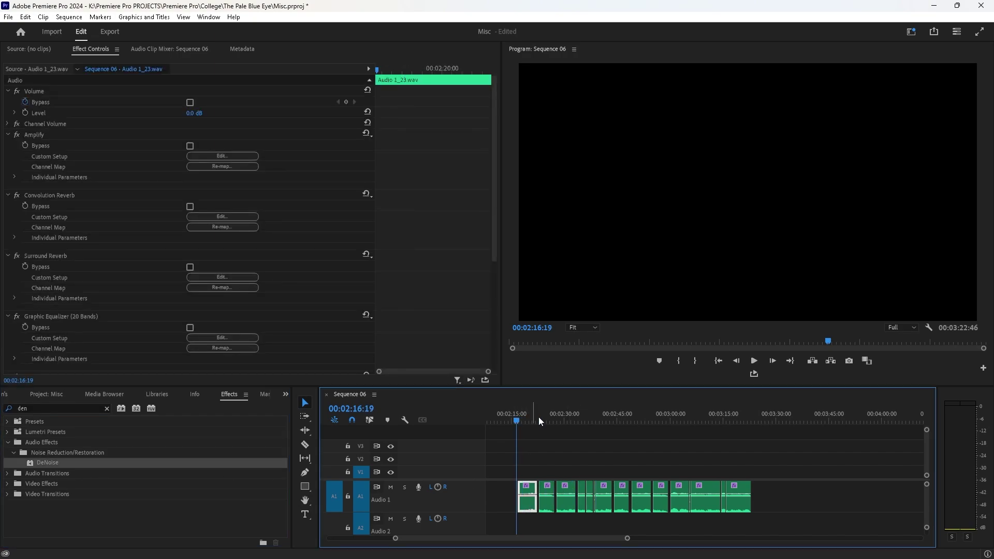
left_click(754, 364)
left_click_drag(495, 245, 309, 335)
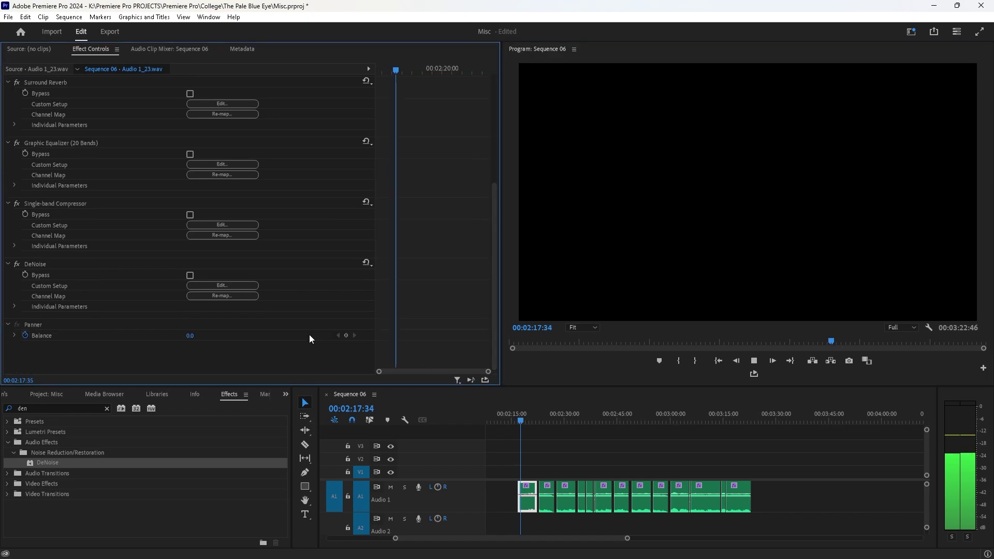
left_click(231, 286)
left_click_drag(497, 182, 336, 164)
left_click(340, 181)
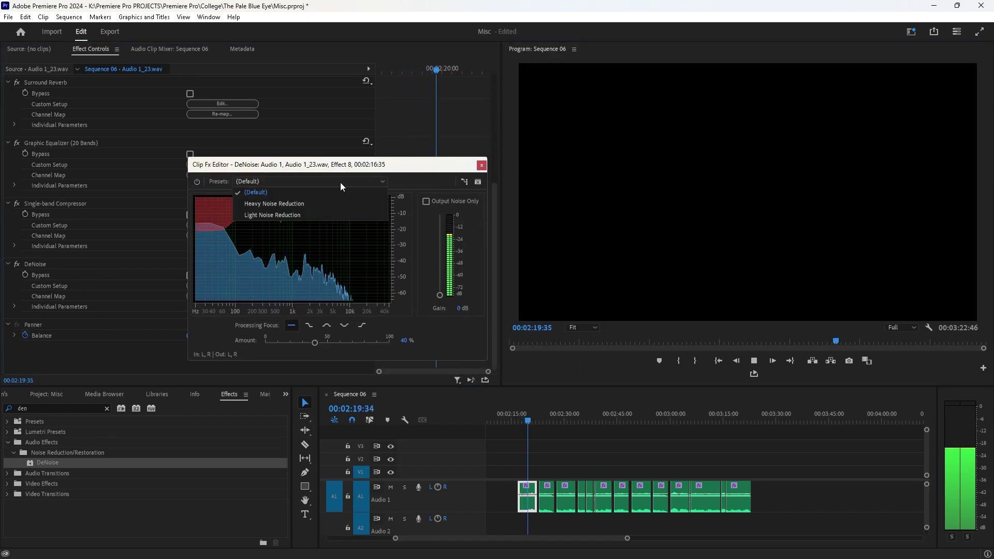
left_click(315, 215)
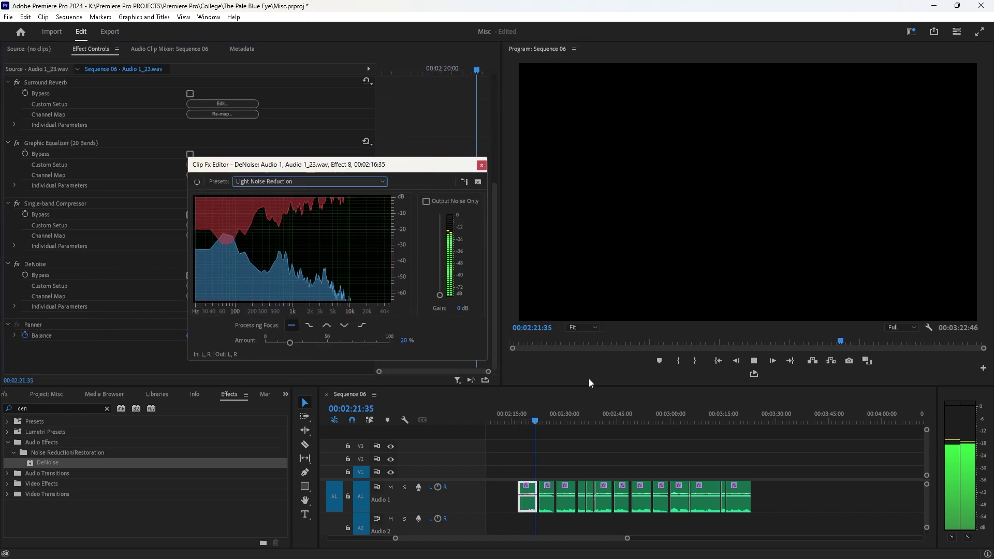
left_click(327, 326)
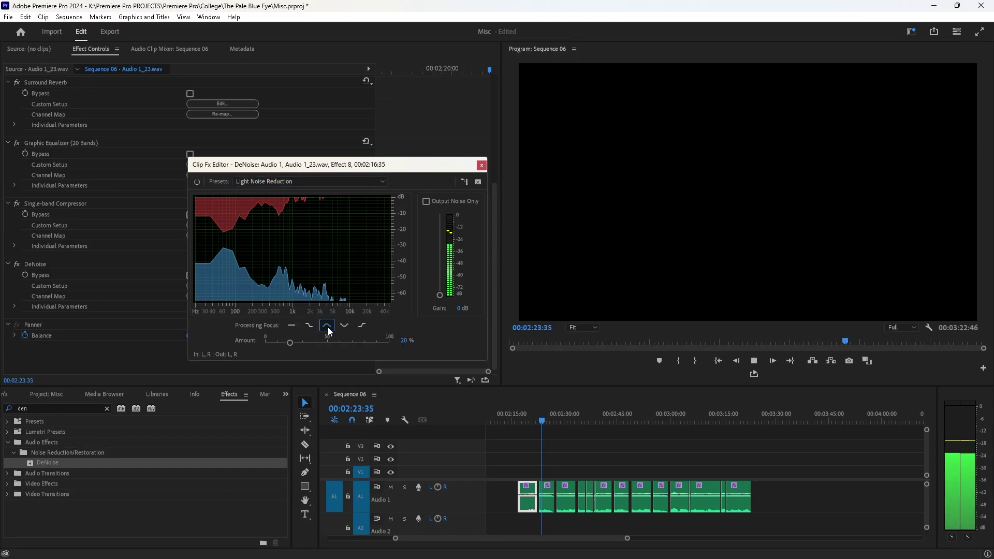
Step: Replay the clip from 00:02:17:13 with the DeNoise focus on lower frequencies, and raise the Amount to 30%
left_click(520, 417)
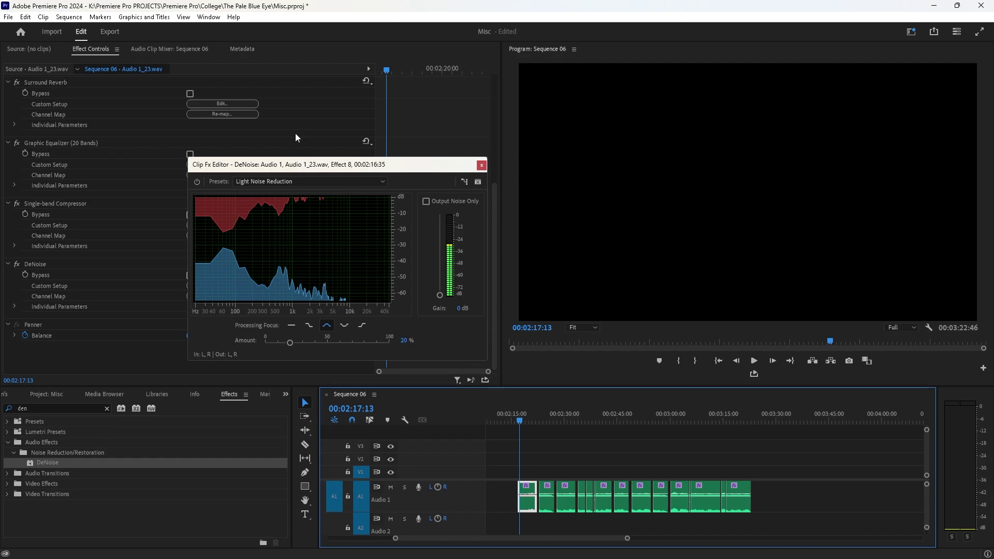
left_click_drag(328, 164, 207, 93)
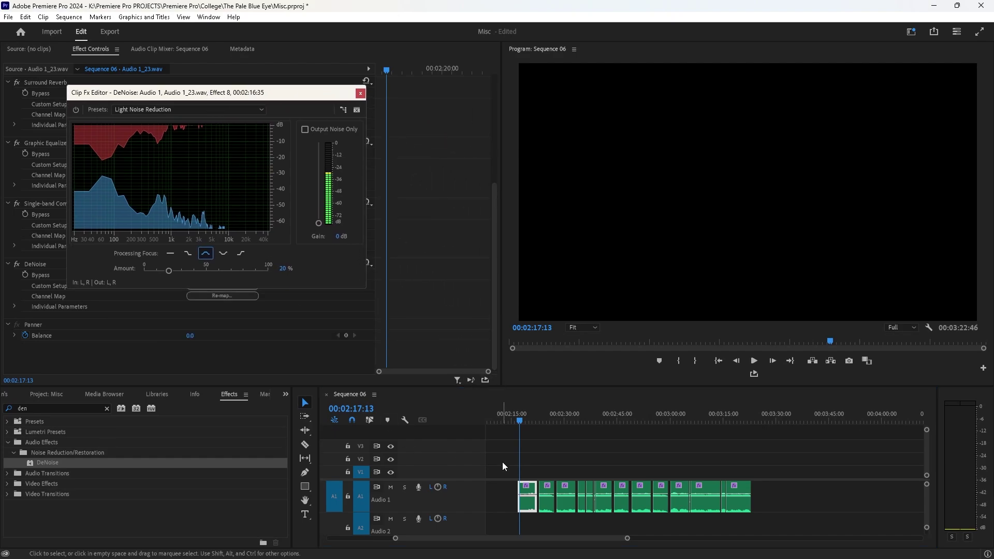
left_click(754, 360)
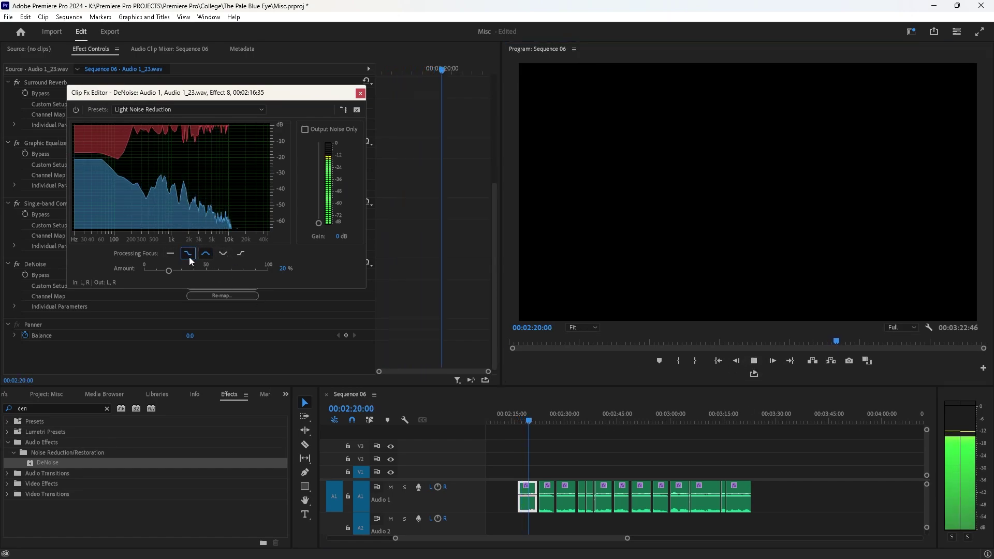
left_click_drag(168, 270, 182, 271)
Step: Replay the clip from 00:02:16:48 and lower the DeNoise Amount to about 12%
left_click(519, 417)
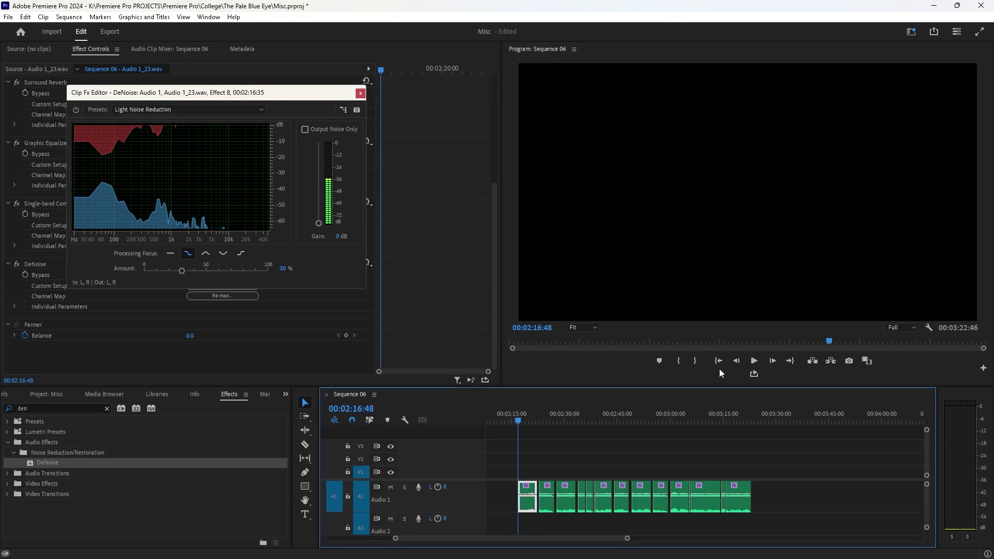
left_click(754, 361)
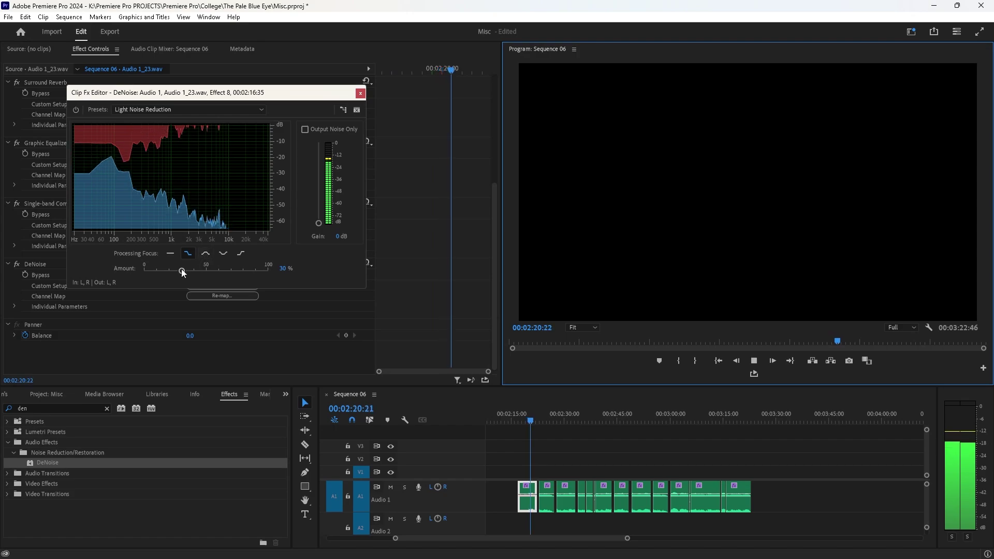
left_click_drag(181, 269, 157, 272)
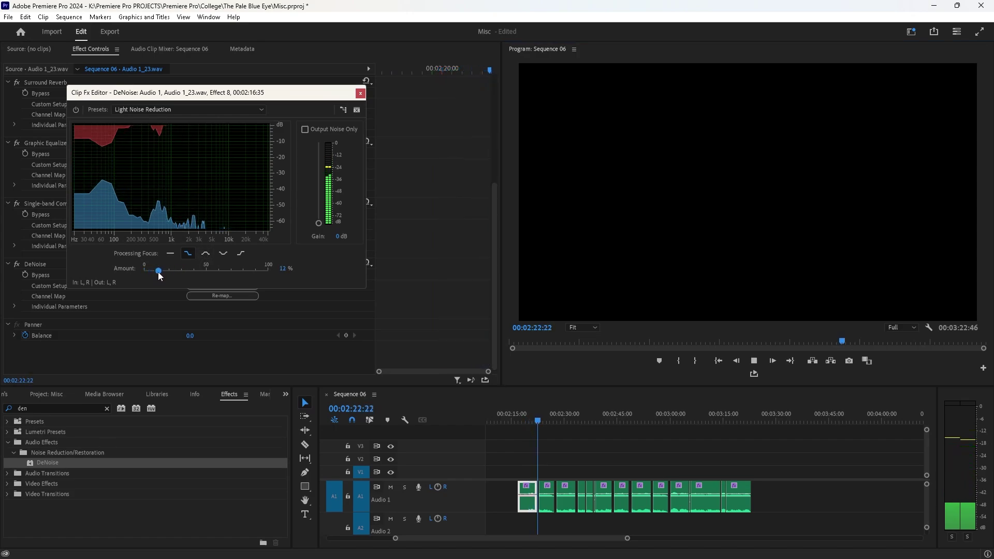
Step: Replay from 00:02:17:20 with DeNoise focused on all frequencies, and reduce the Amount to 3%
left_click(524, 418)
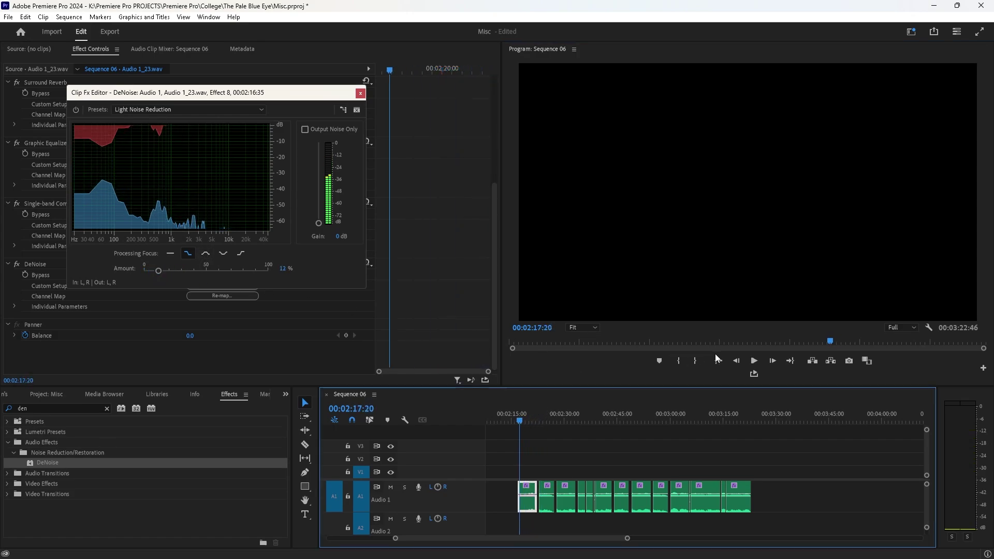
left_click(603, 337)
key("space")
left_click(171, 253)
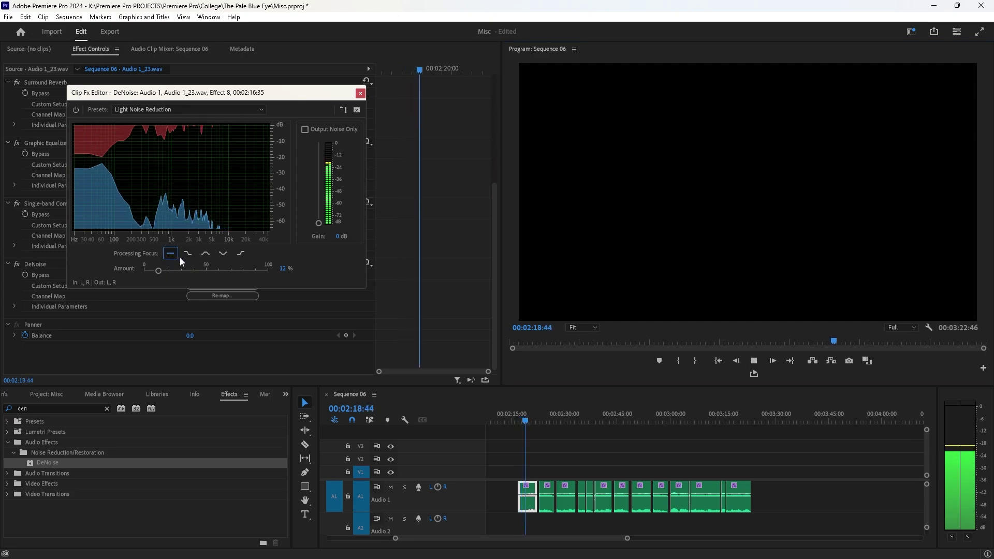
left_click_drag(158, 269, 145, 272)
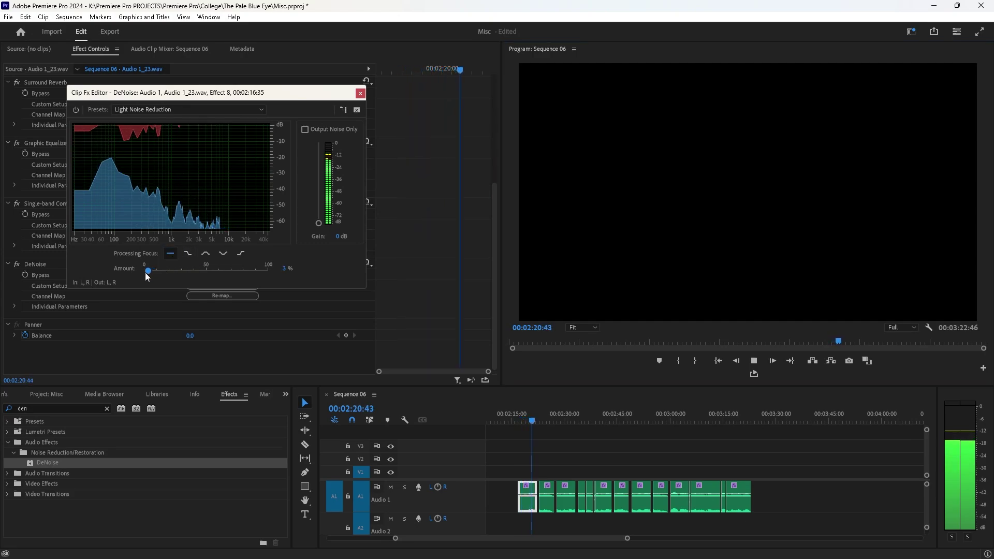
Step: Audition DeNoise with mid, lower-and-higher, higher and lower frequency focus while replaying the clip, and stop playback
left_click(204, 255)
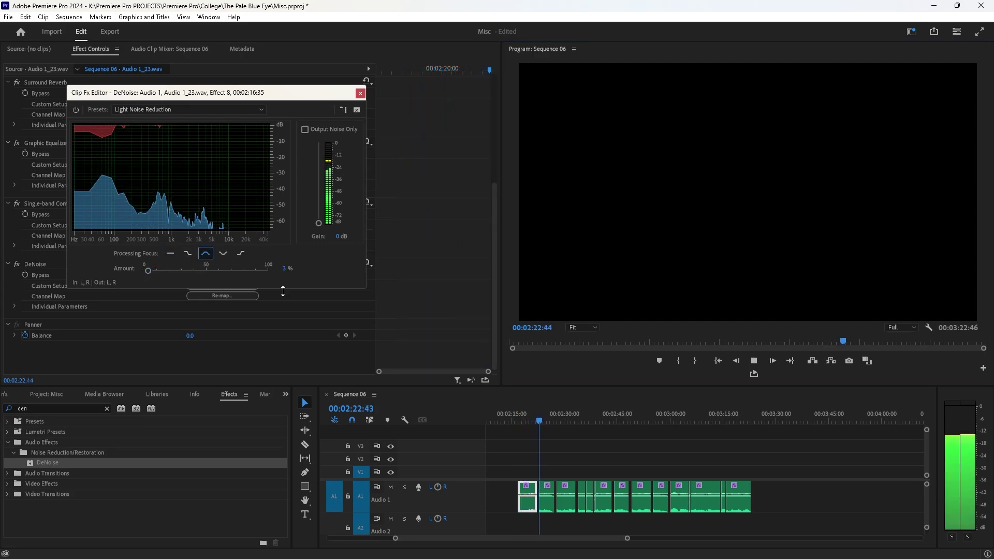
left_click(523, 414)
left_click(679, 352)
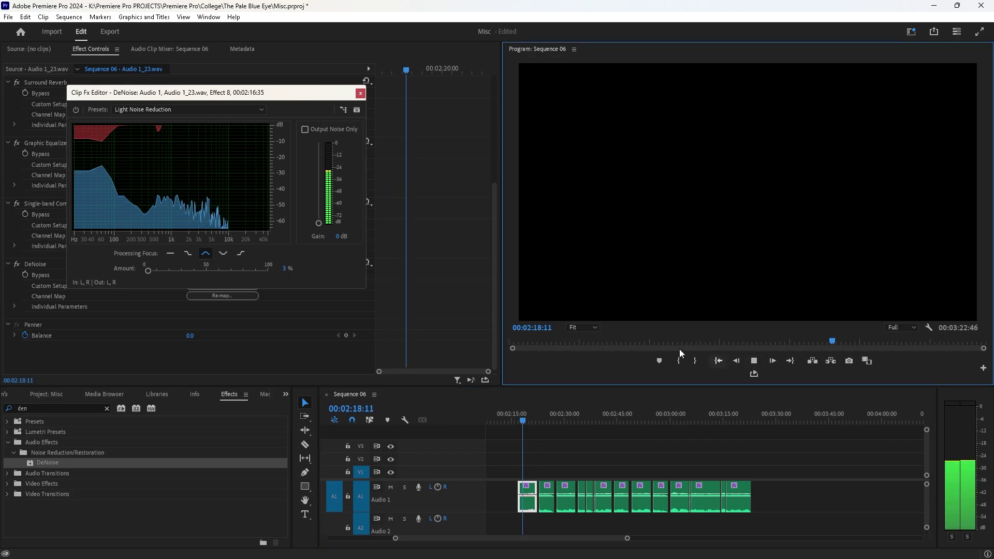
left_click(225, 255)
left_click(237, 256)
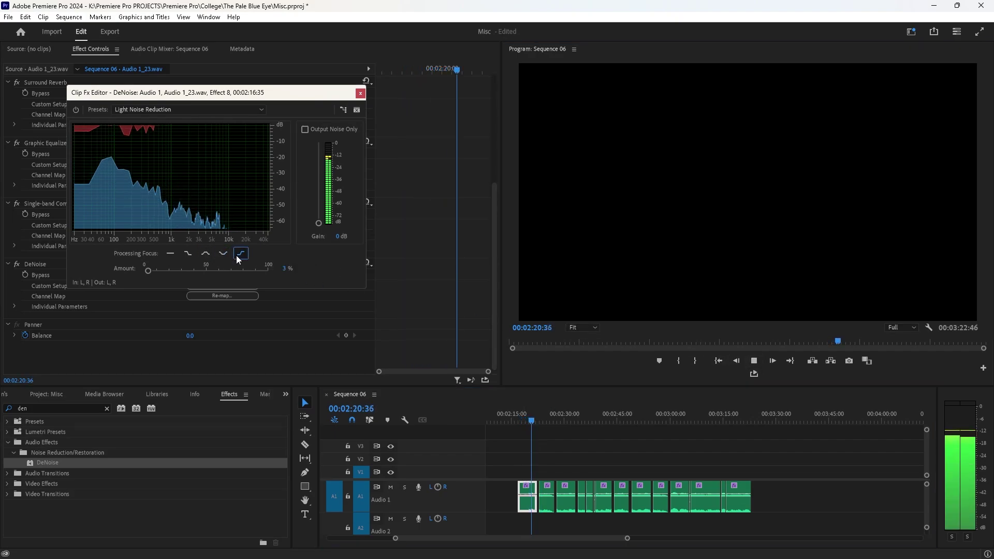
left_click(184, 256)
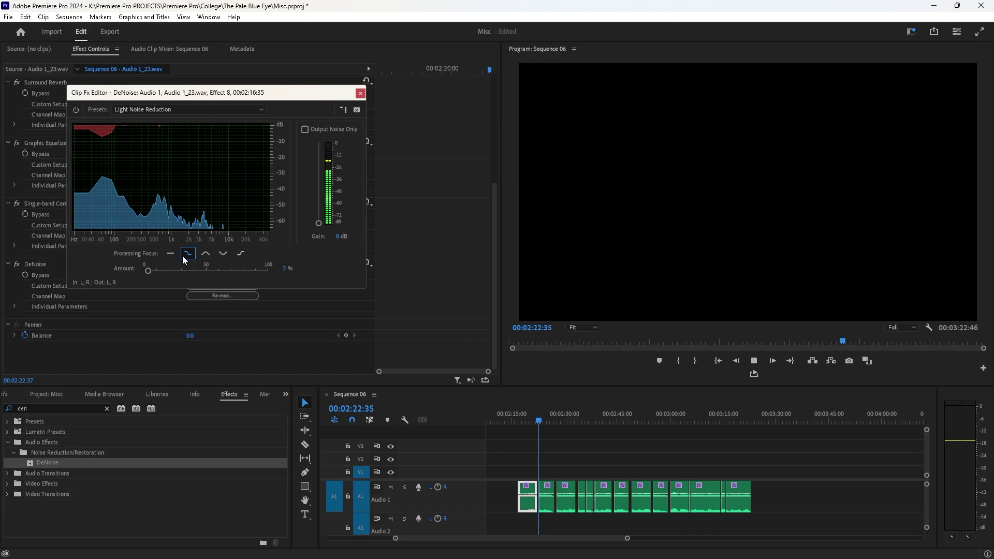
left_click(753, 360)
Step: Close the DeNoise editor and remove the DeNoise effect from the first Audio 1 clip
left_click(360, 94)
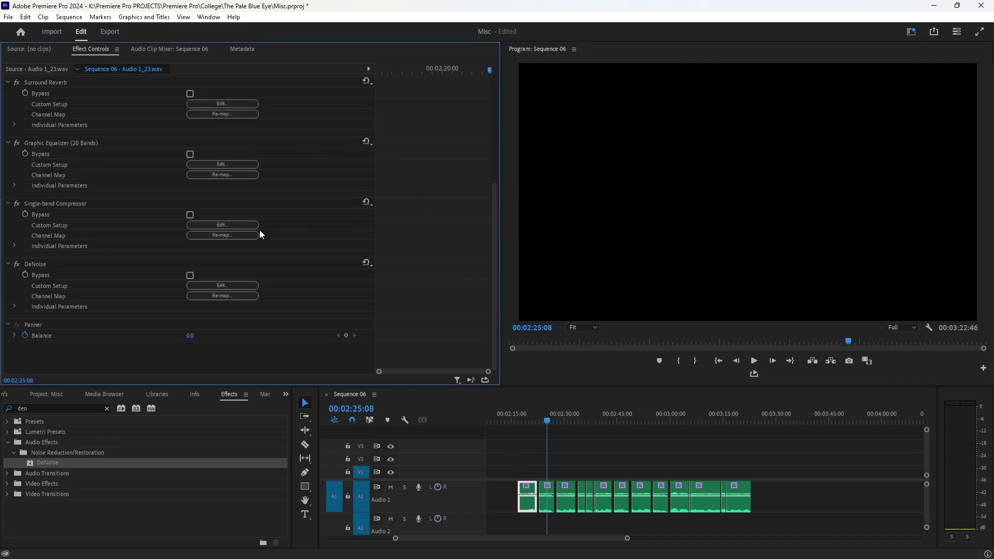
left_click(91, 262)
key("Delete")
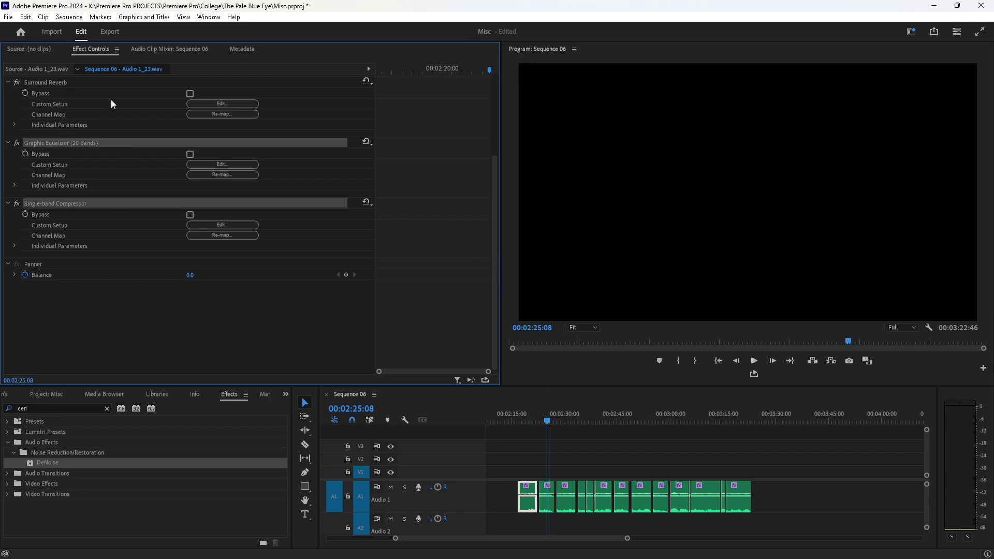
left_click(107, 142, "ctrl")
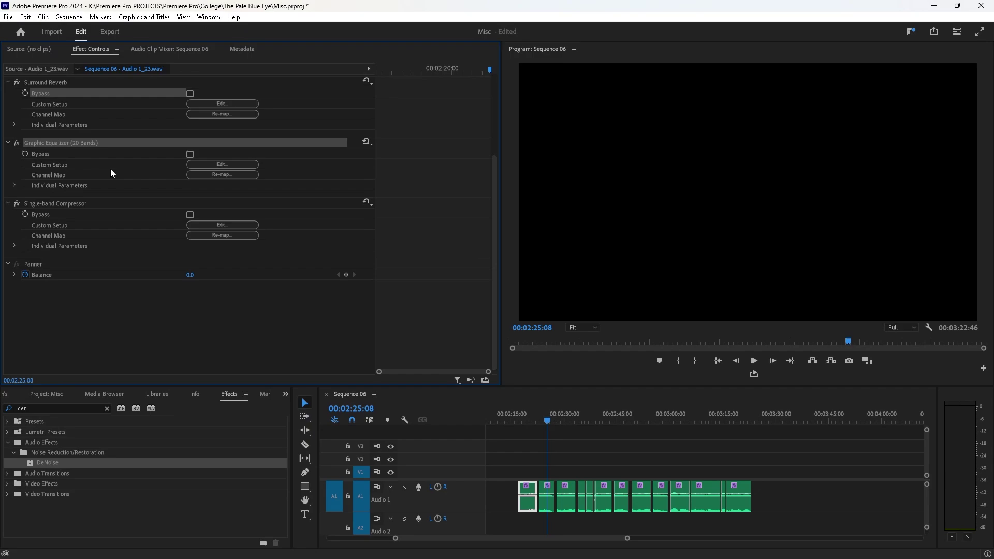
left_click(105, 203, "ctrl")
left_click(120, 341)
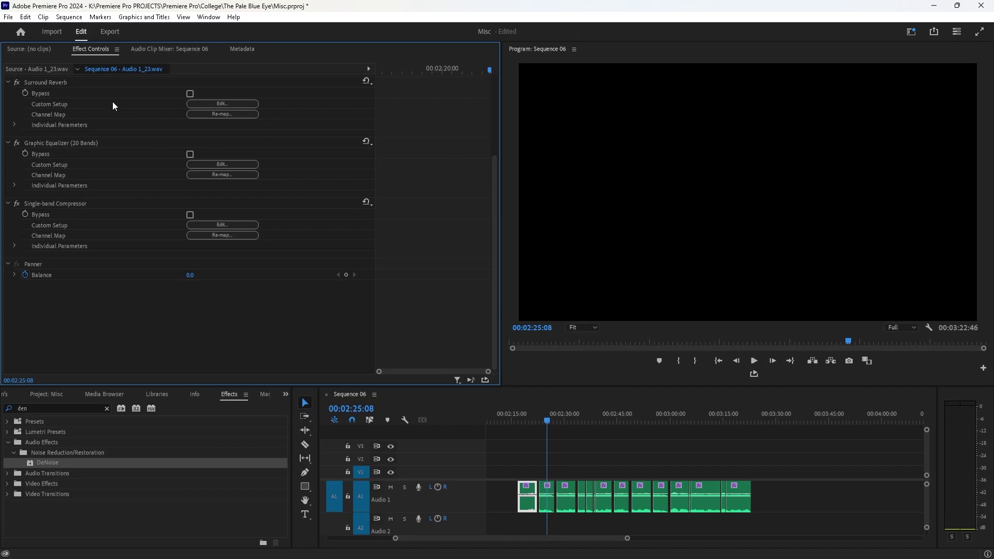
Step: Select the Amplify effect applied to the first Audio 1 clip
scroll(131, 297, "up", 5)
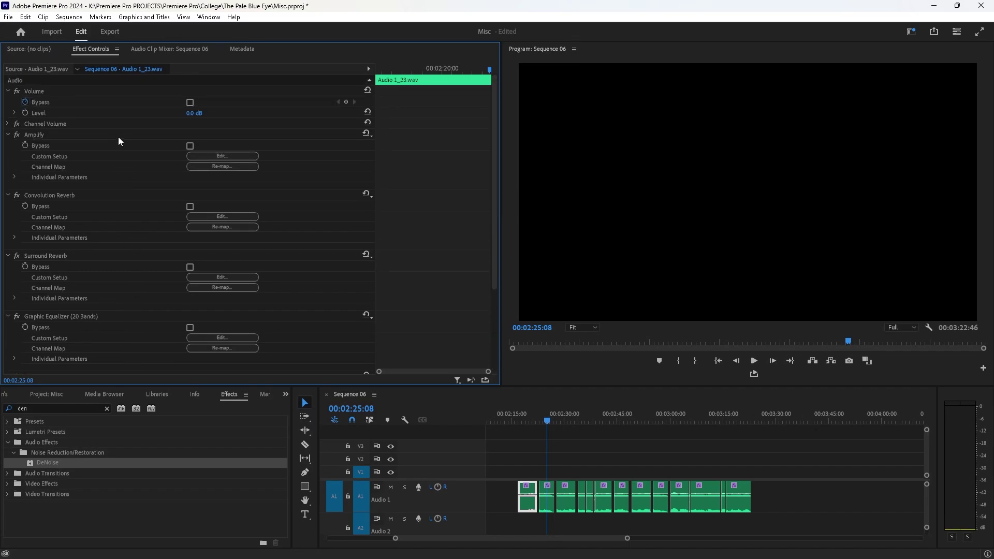
left_click(207, 131)
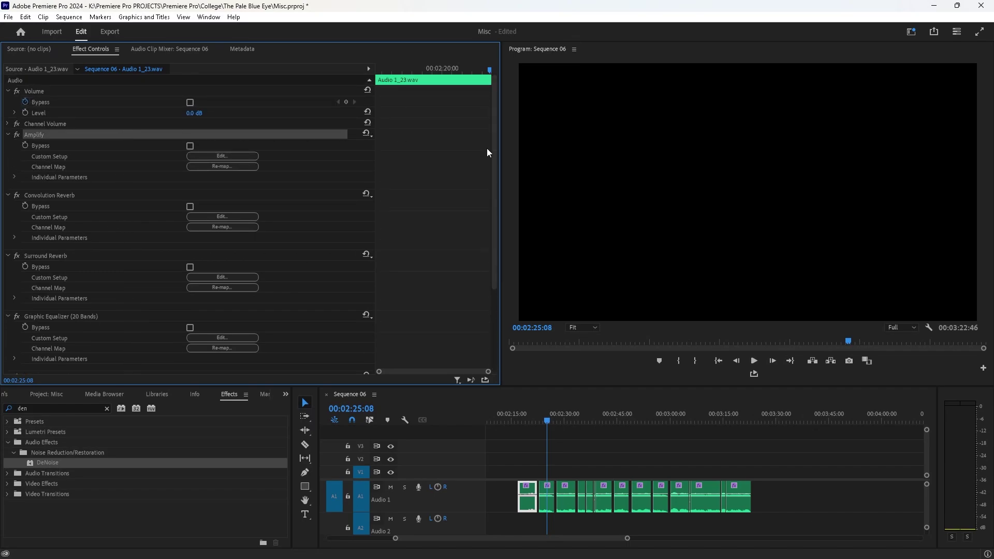